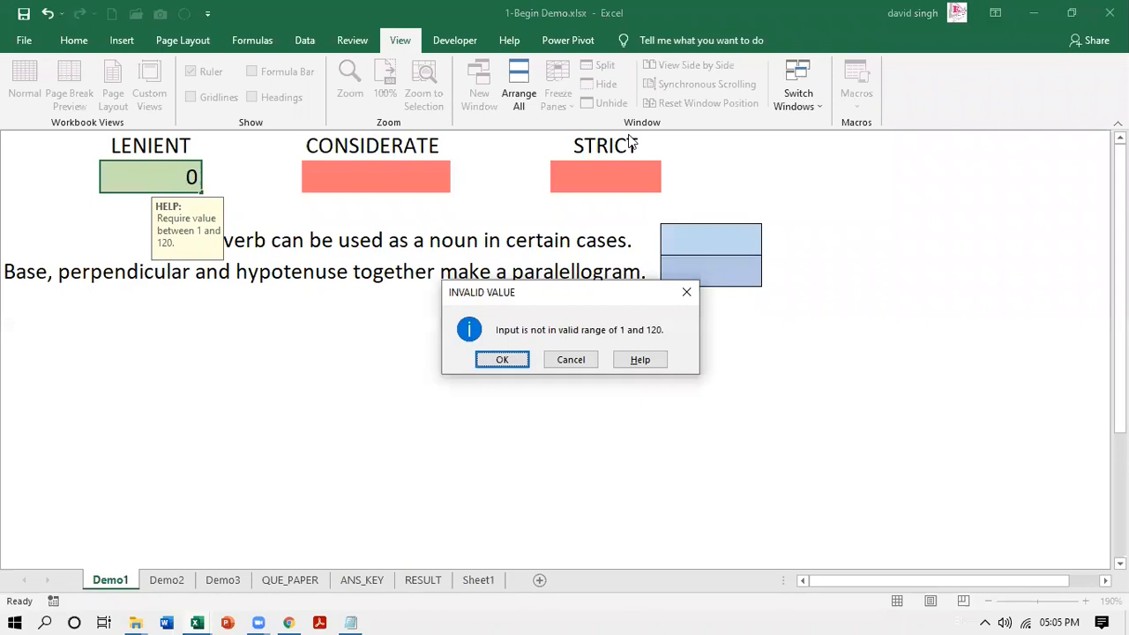
- Commit the out-of-range value 0 in the LENIENT cell and accept it despite the validation rule
key("Return")
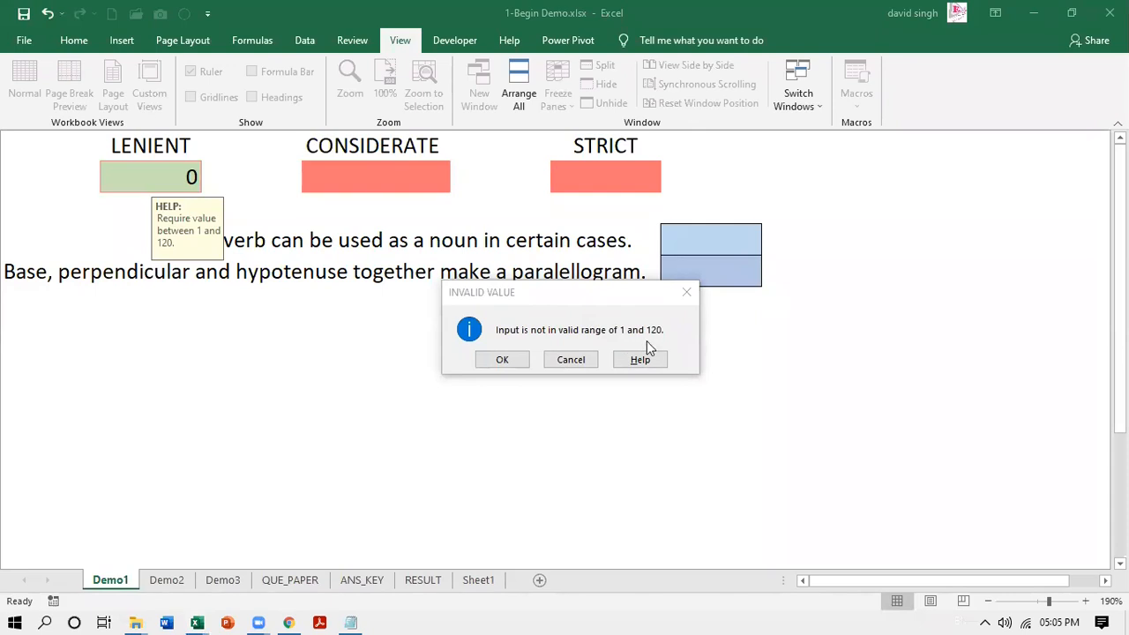
left_click(501, 360)
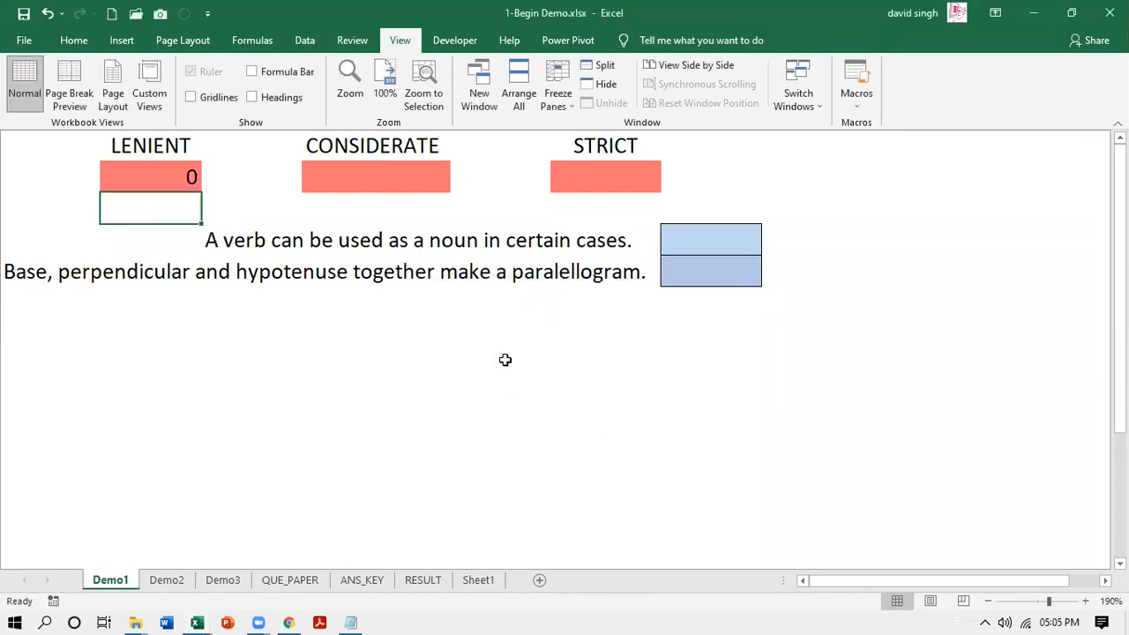
left_click(156, 181)
- Enter the in-range value 7 in the cell under CONSIDERATE and reselect that cell
left_click(360, 179)
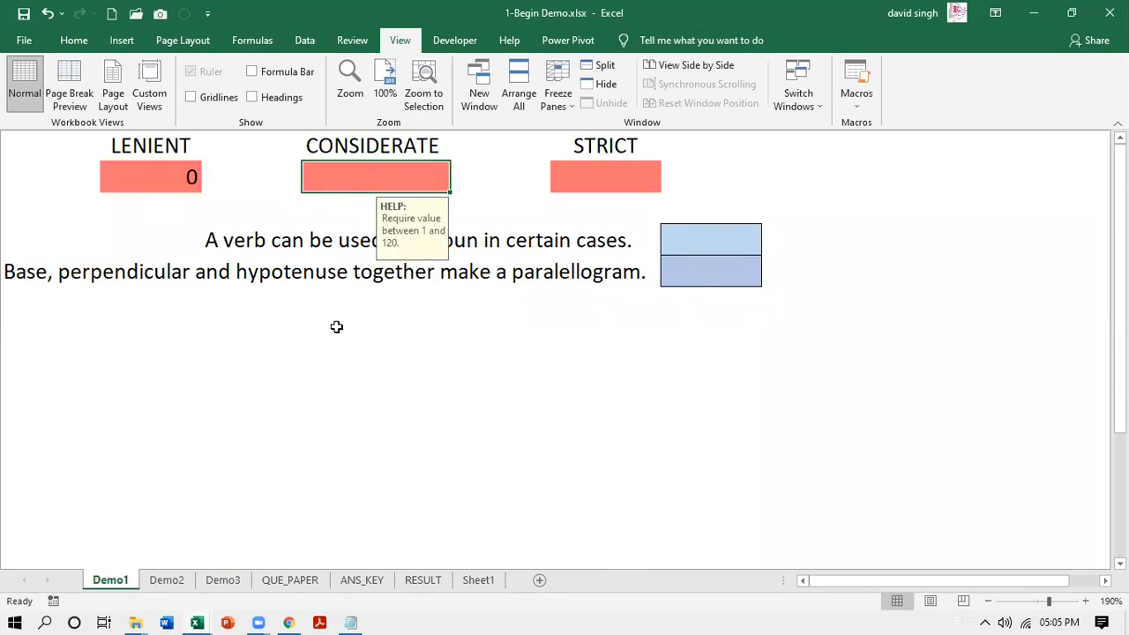
type("7")
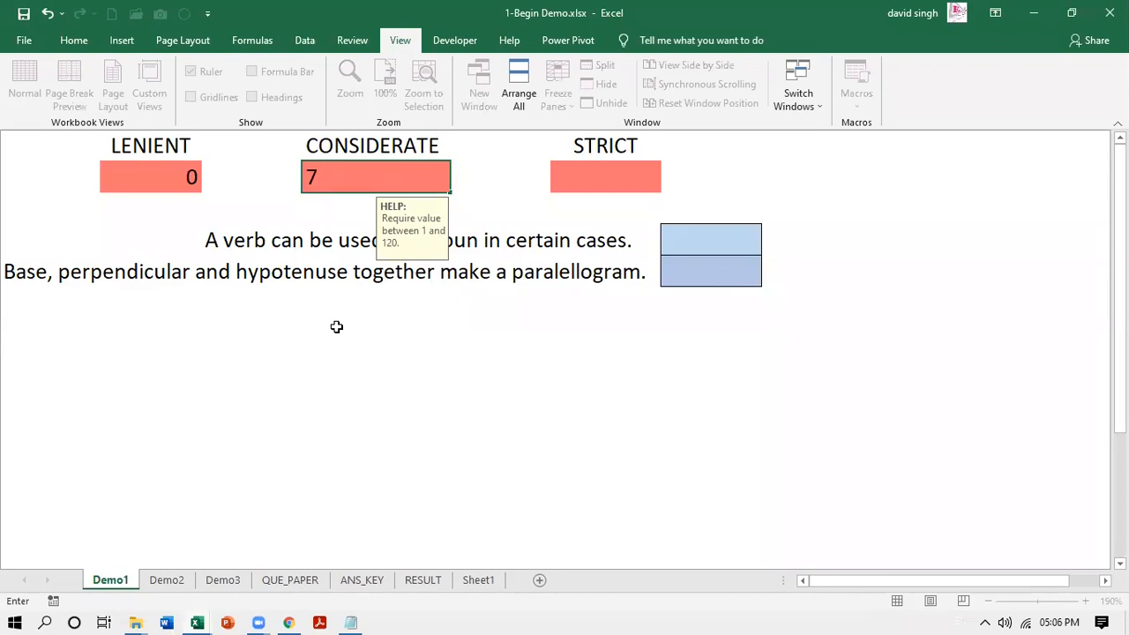
key("Return")
key("Up")
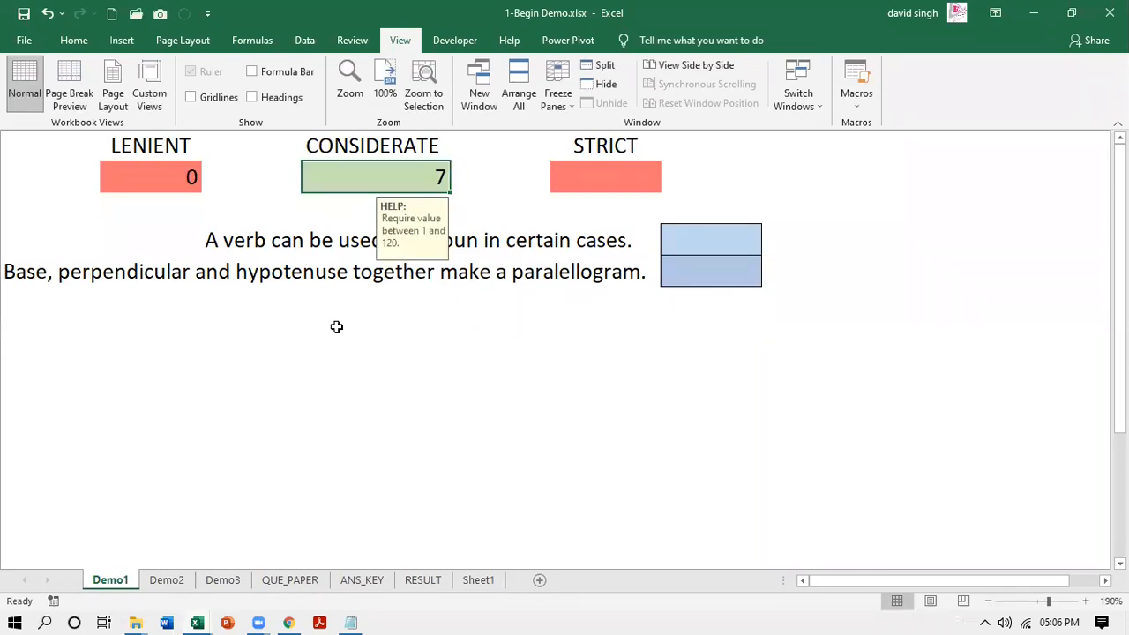
- Enter the out-of-range value 122 in the CONSIDERATE cell and choose to continue with it
type("122")
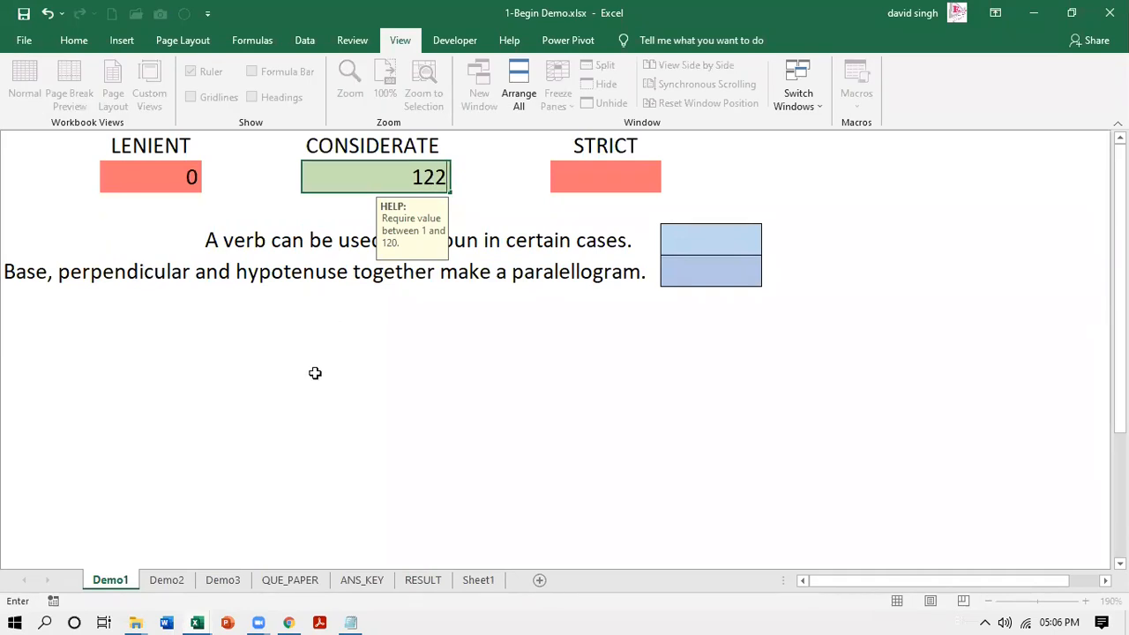
key("Return")
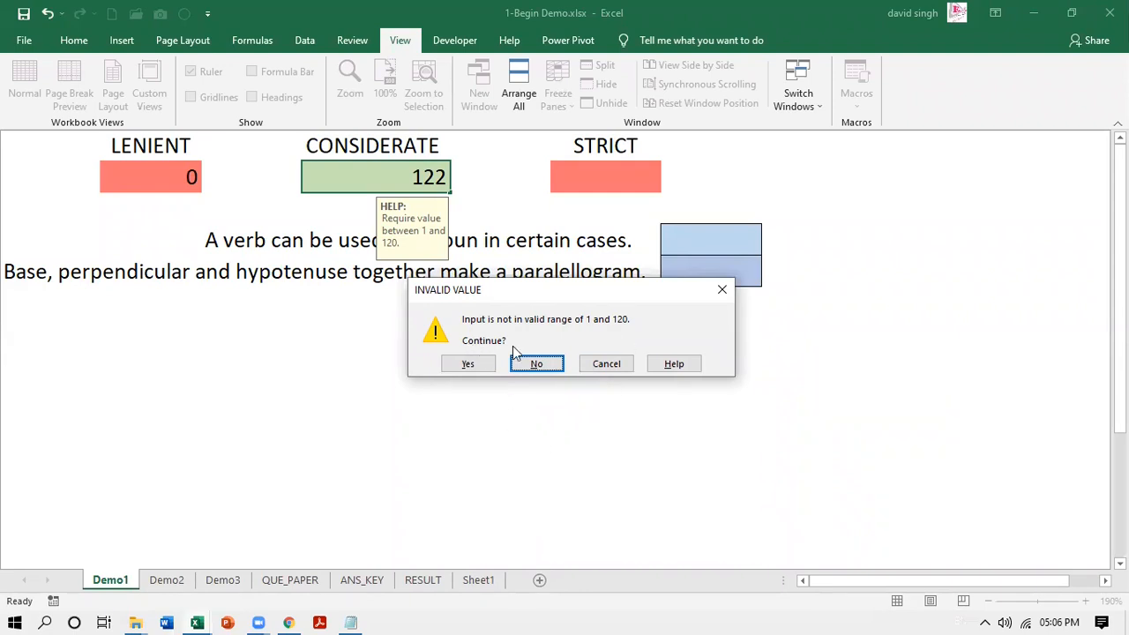
left_click(484, 367)
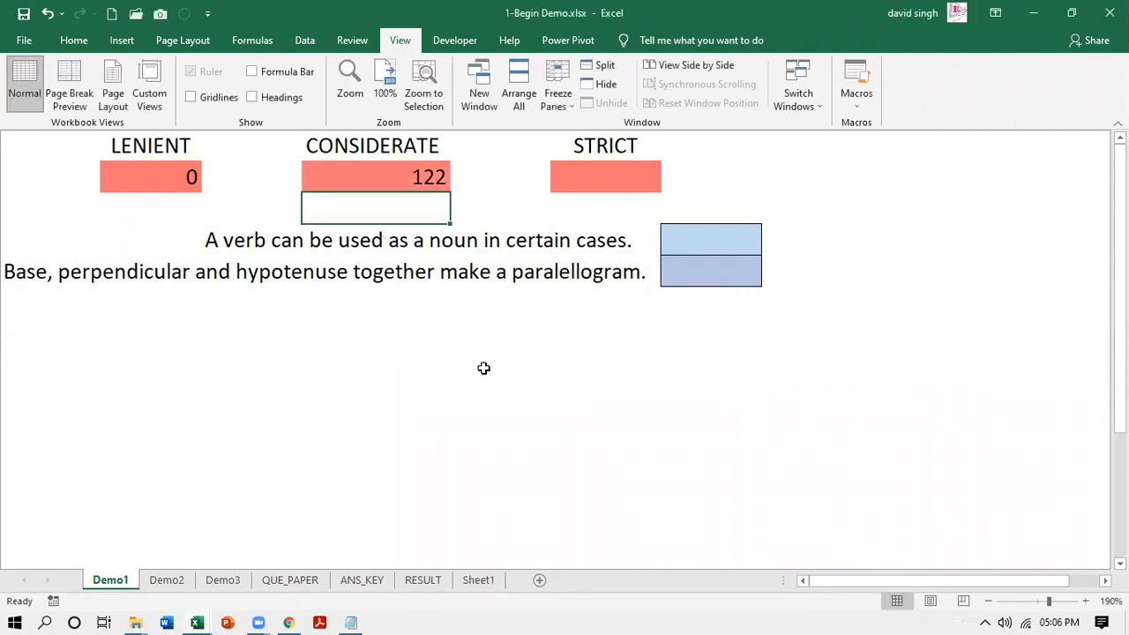
left_click(403, 177)
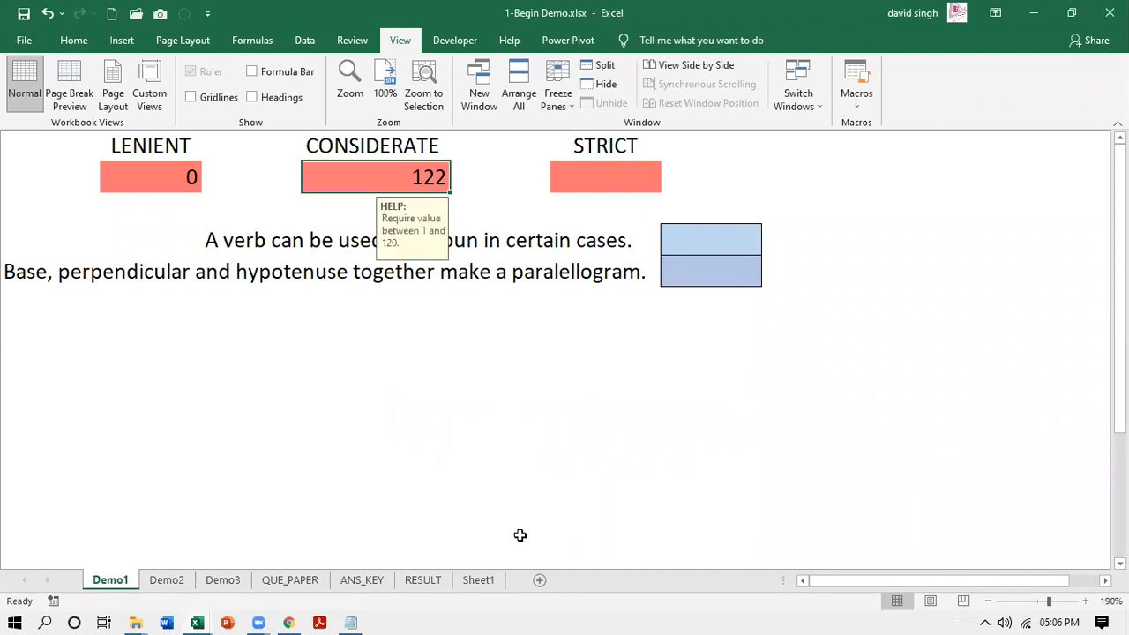
left_click(170, 173)
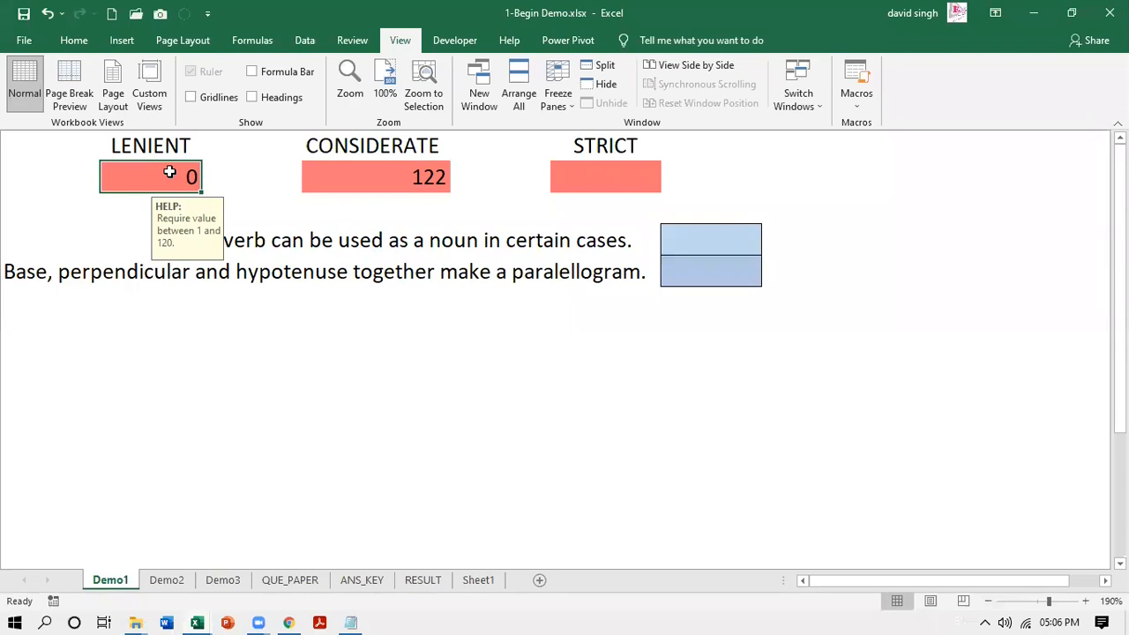
- Enter the in-range value 56 in the cell under STRICT and reselect that cell
left_click(604, 182)
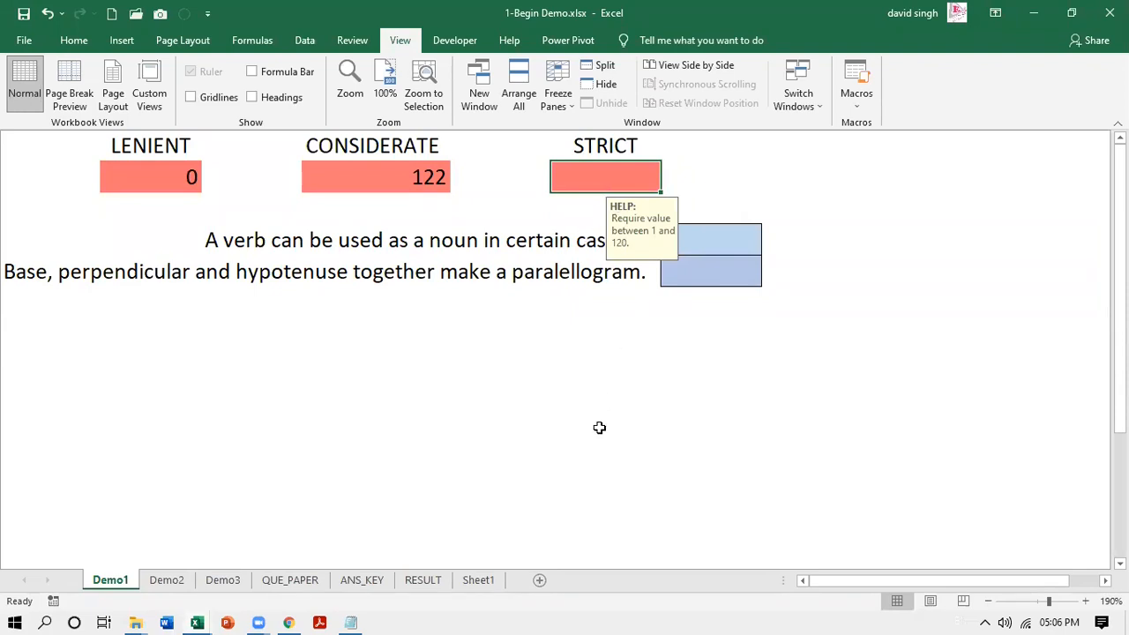
type("56")
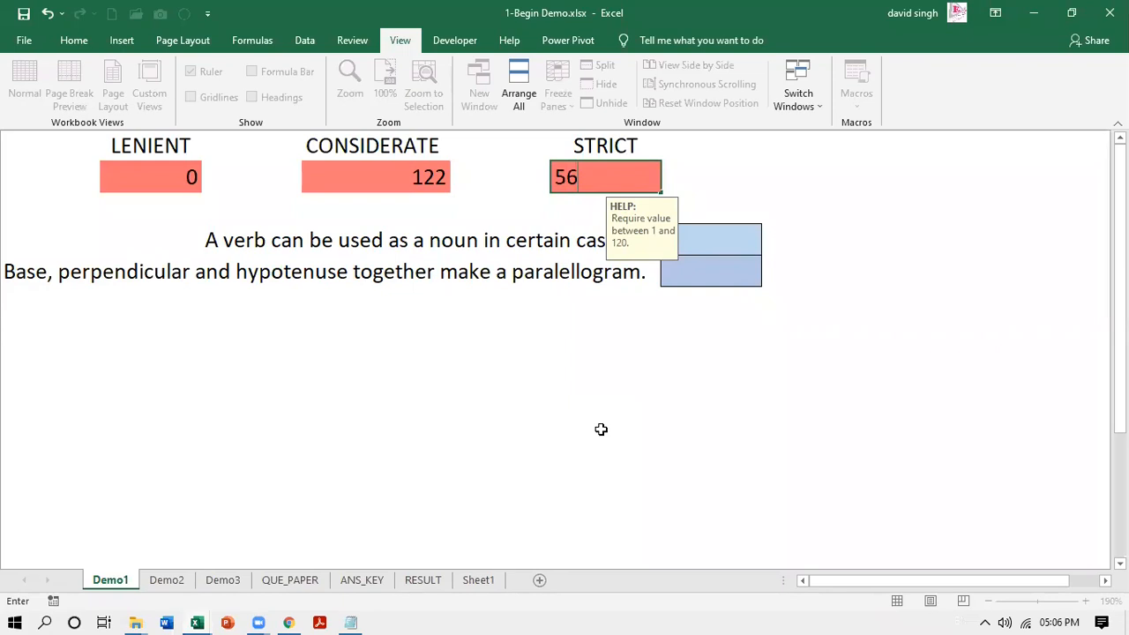
key("Return")
key("Up")
key("Down")
key("Up")
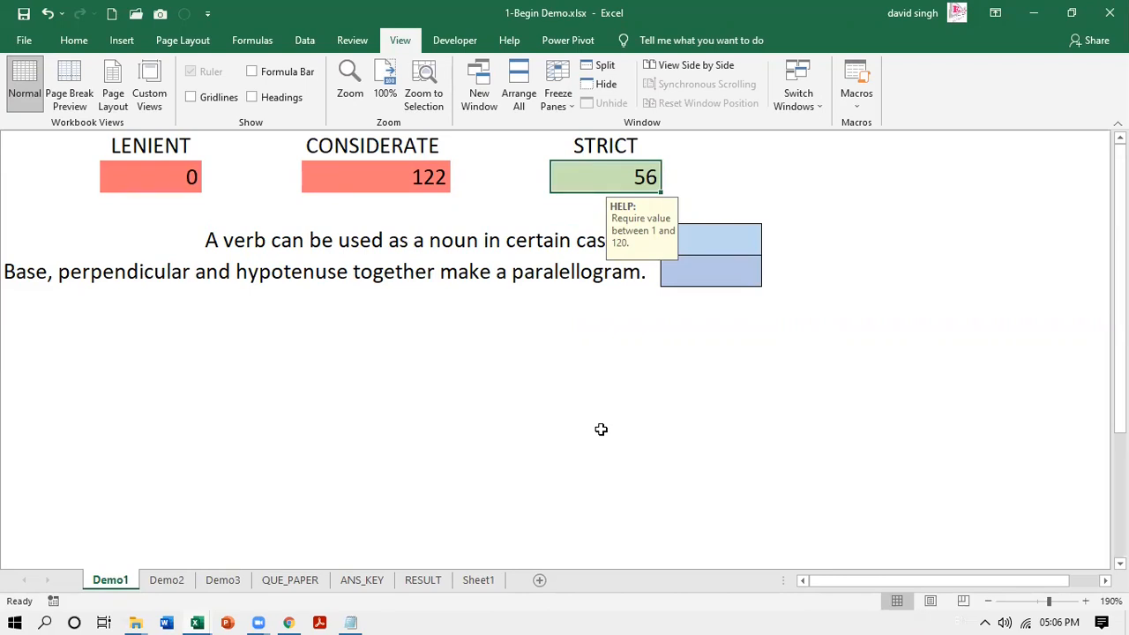
- Try to enter the out-of-range value 222 in the STRICT cell, and cancel the entry
type("222")
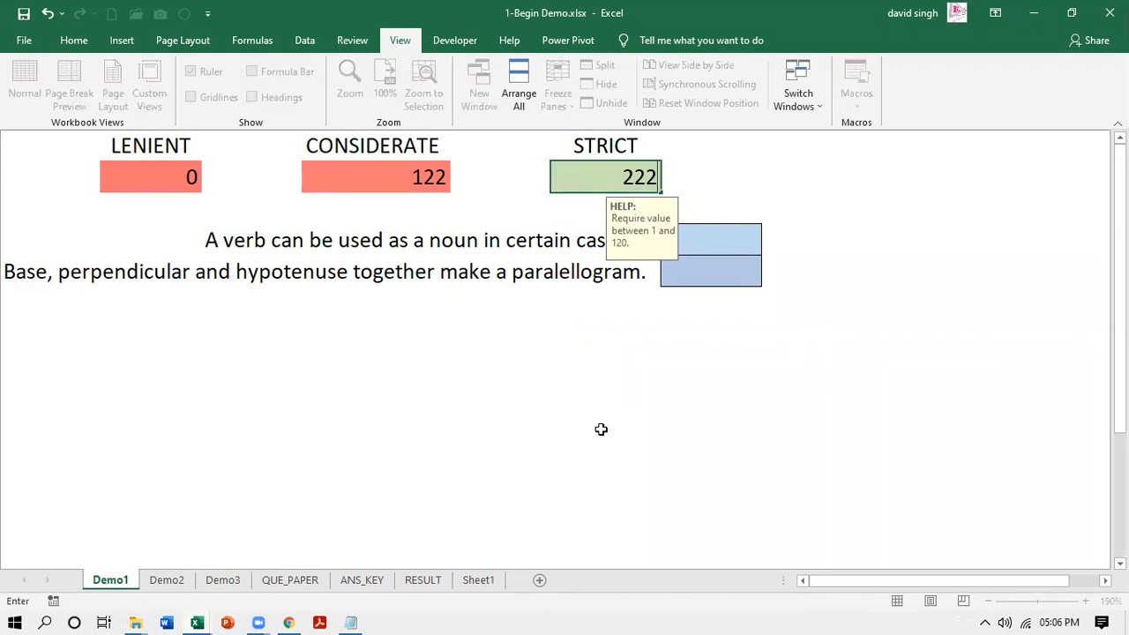
key("Return")
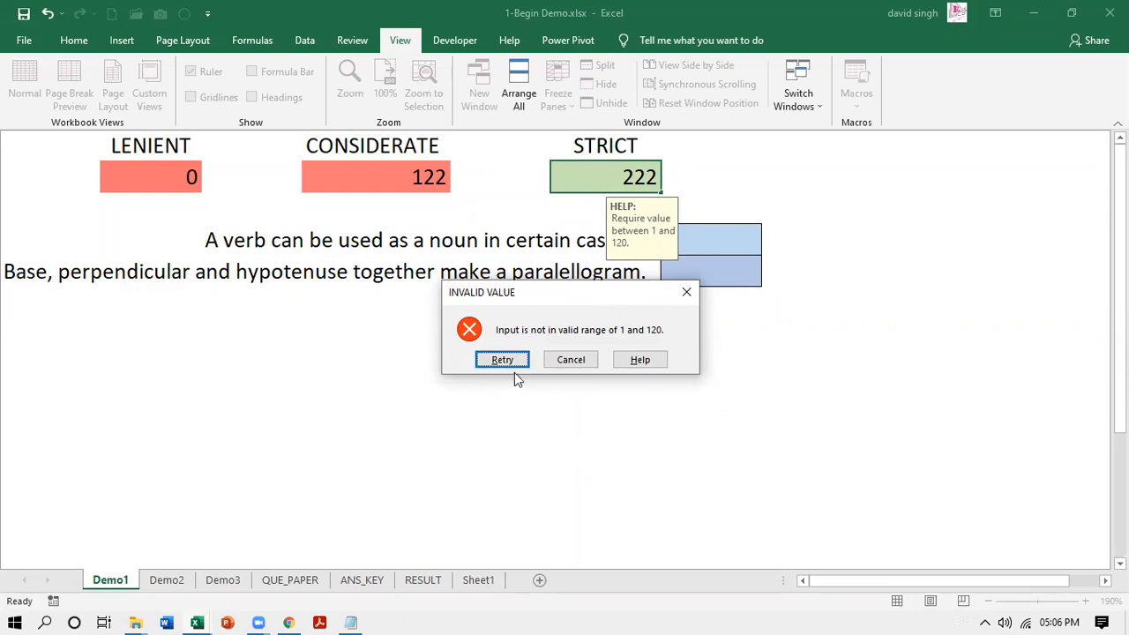
left_click(568, 359)
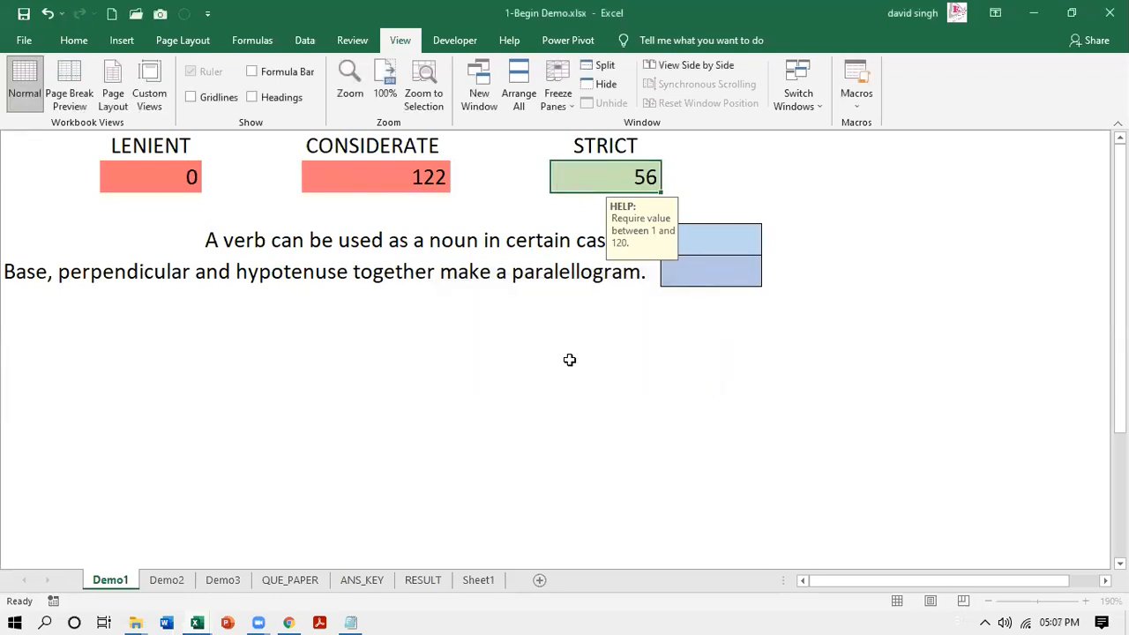
left_click(589, 147)
left_click(350, 148)
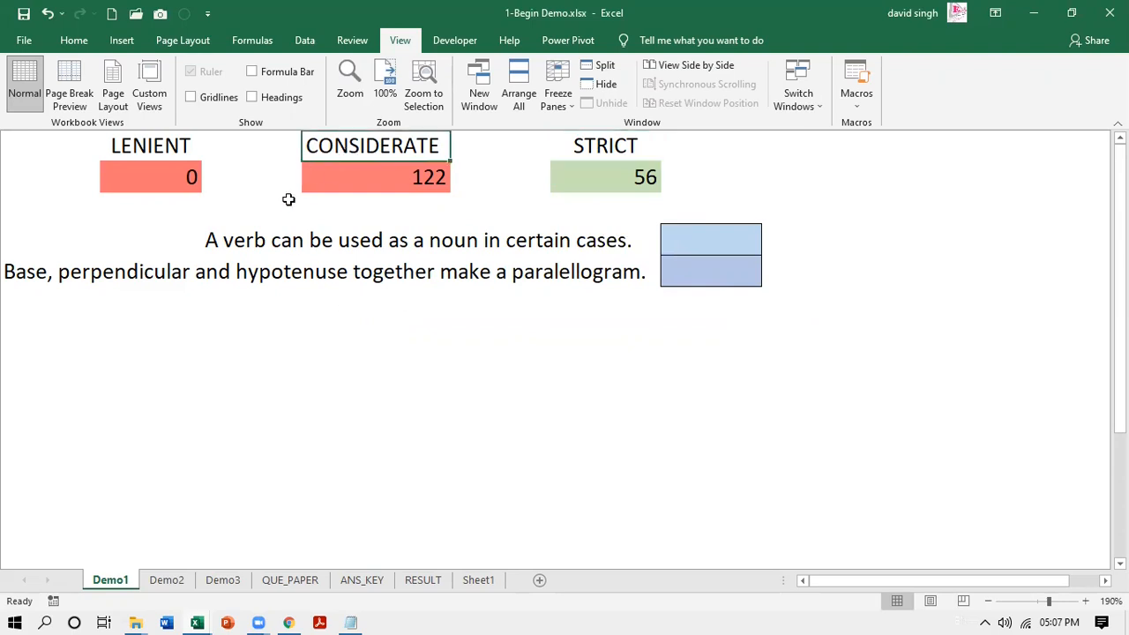
left_click(161, 186)
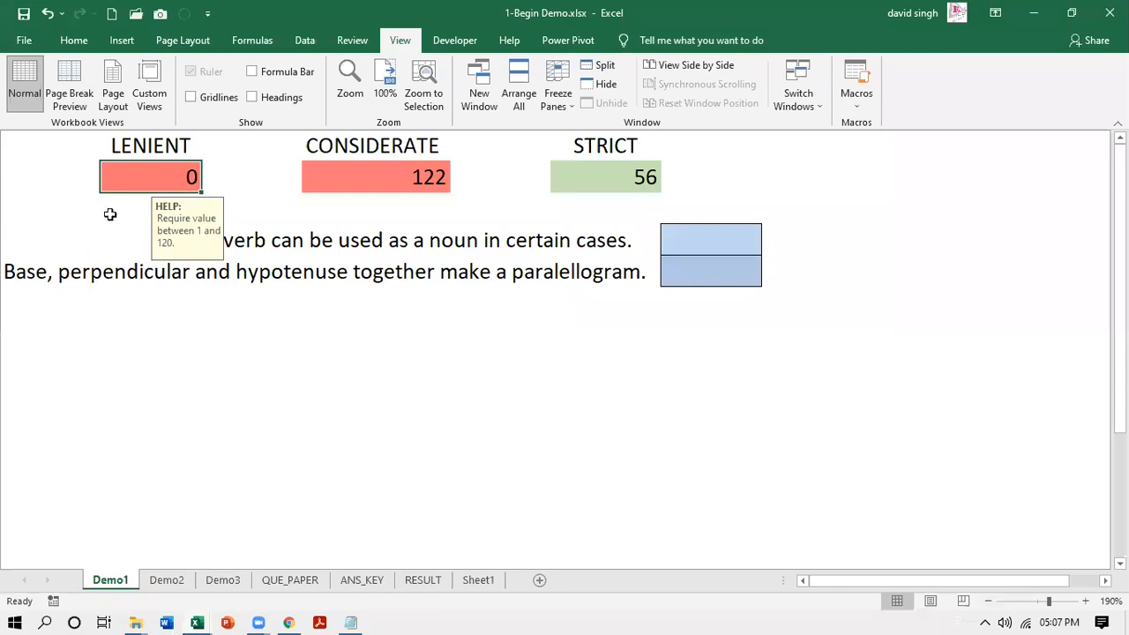
left_click(653, 416)
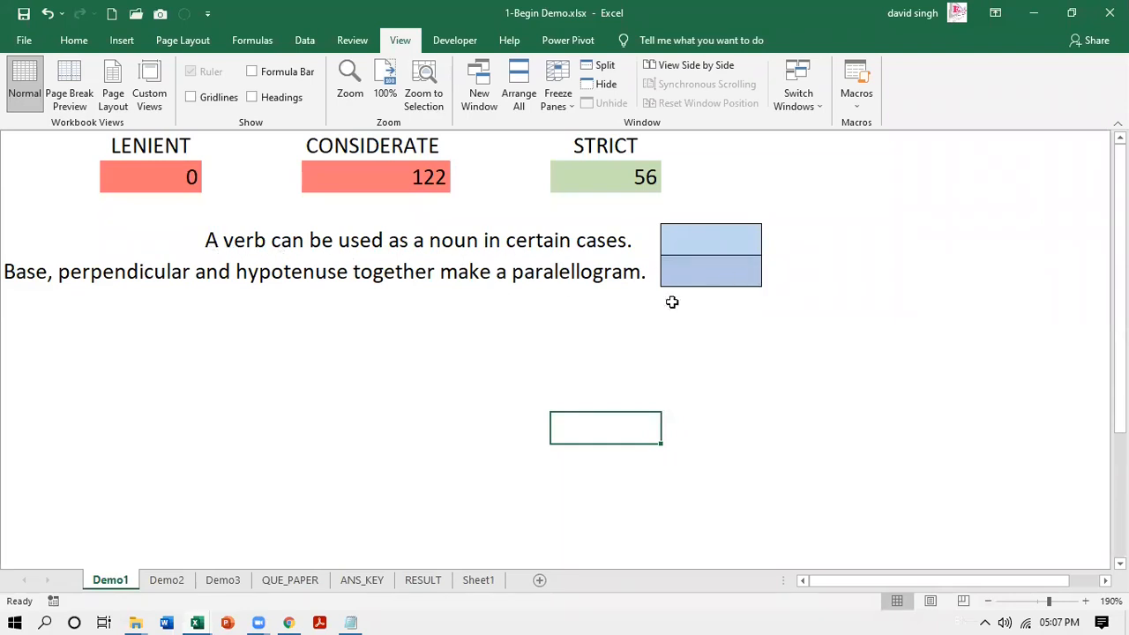
- Enter TRUE as the answer to the statement about a verb being used as a noun
left_click(675, 242)
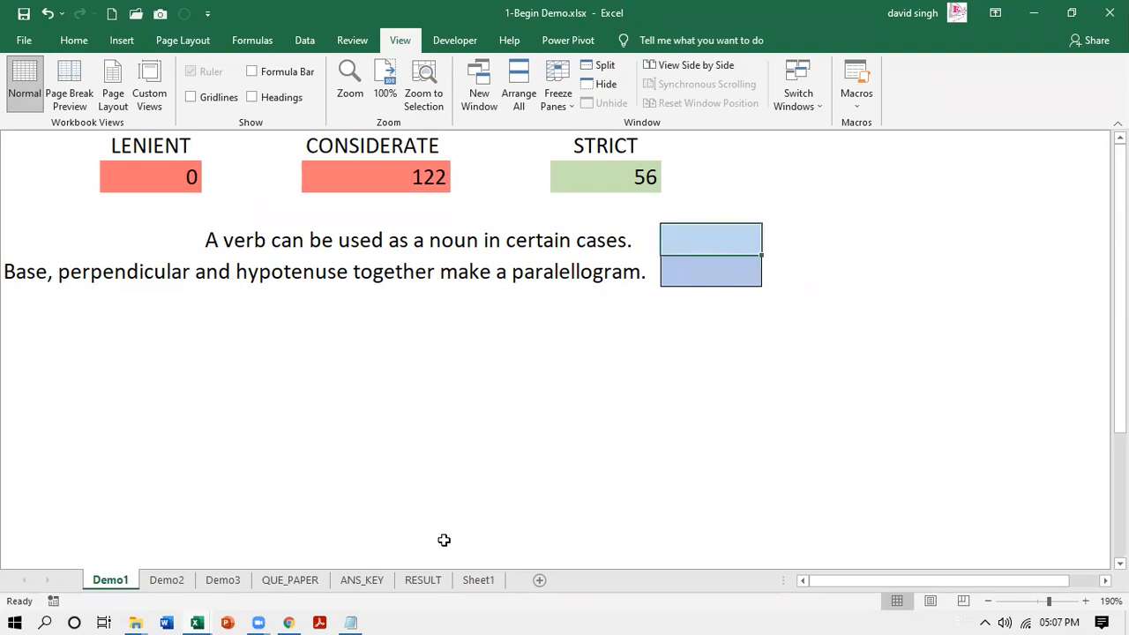
type("true")
key("Return")
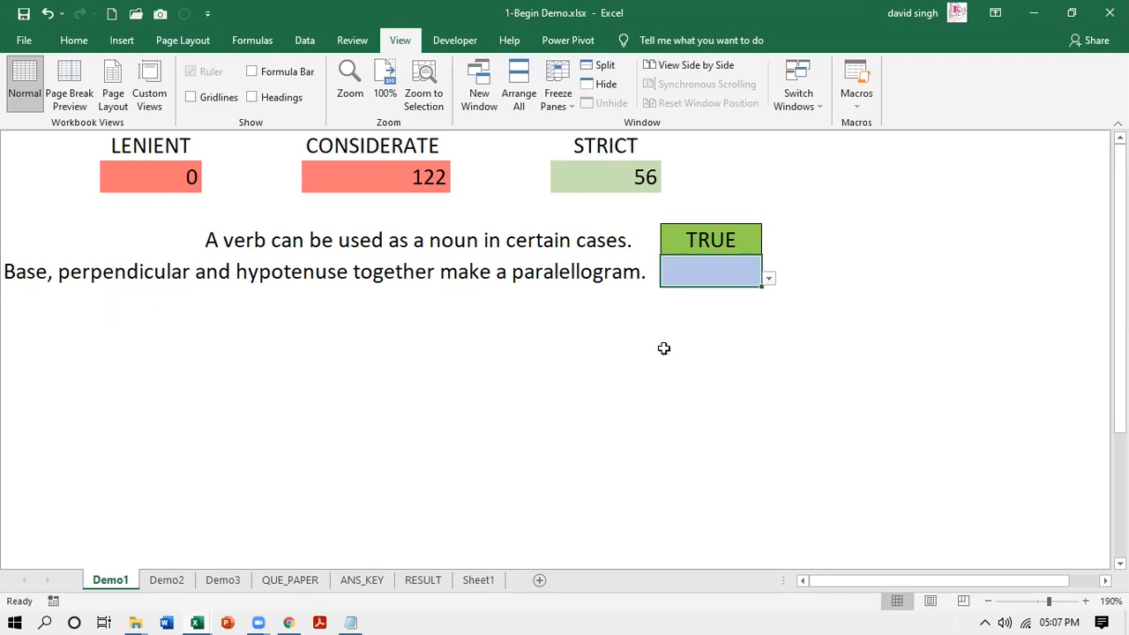
- Choose FALSE from the allowed answers for the statement about base, perpendicular and hypotenuse
left_click(769, 282)
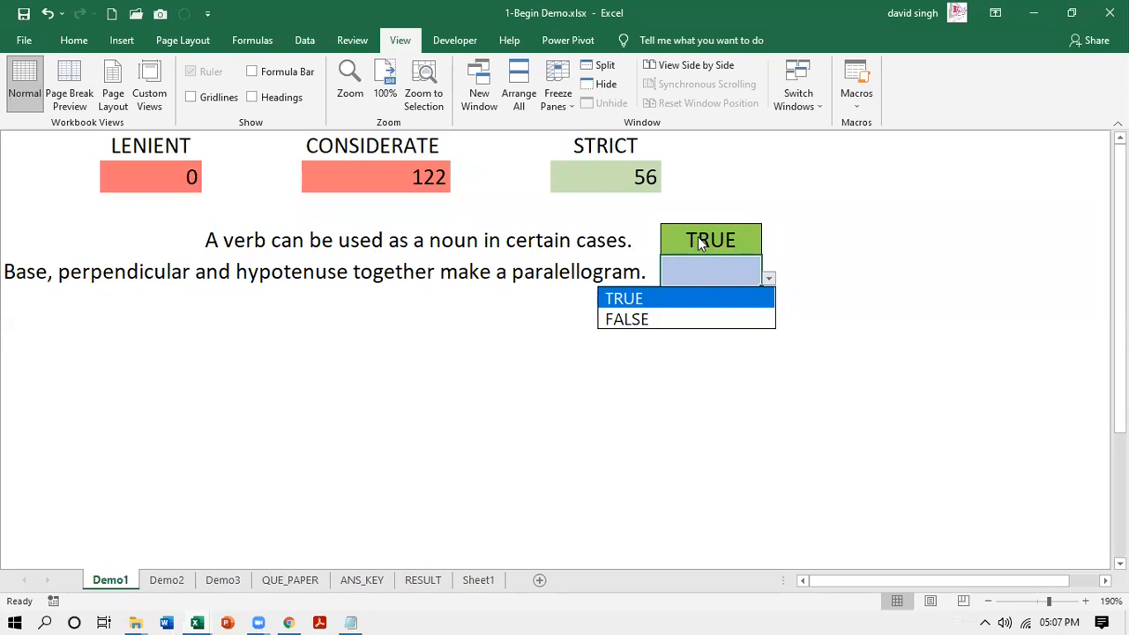
left_click(662, 320)
left_click(657, 314)
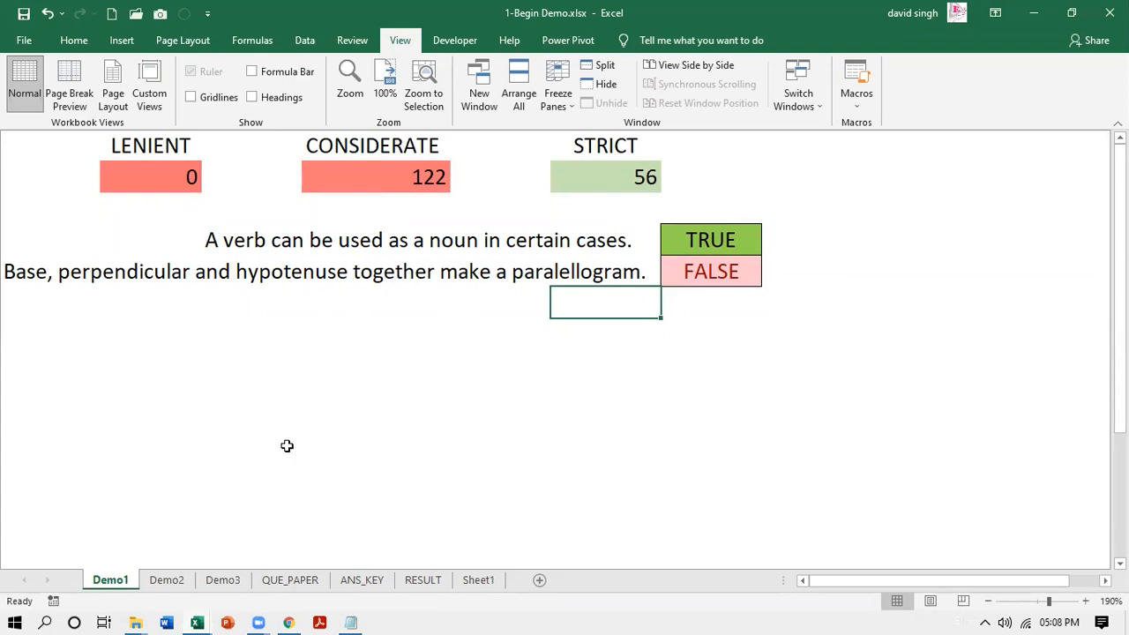
- Change the answer to the statement about a verb being used as a noun to FALSE
left_click(741, 240)
type("false")
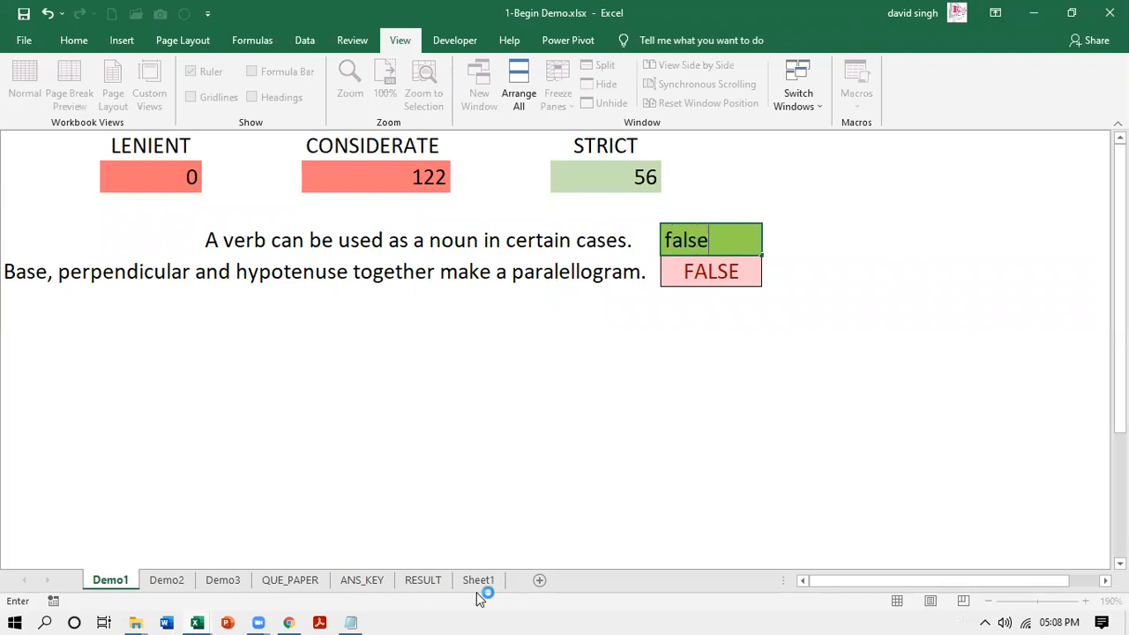
key("Return")
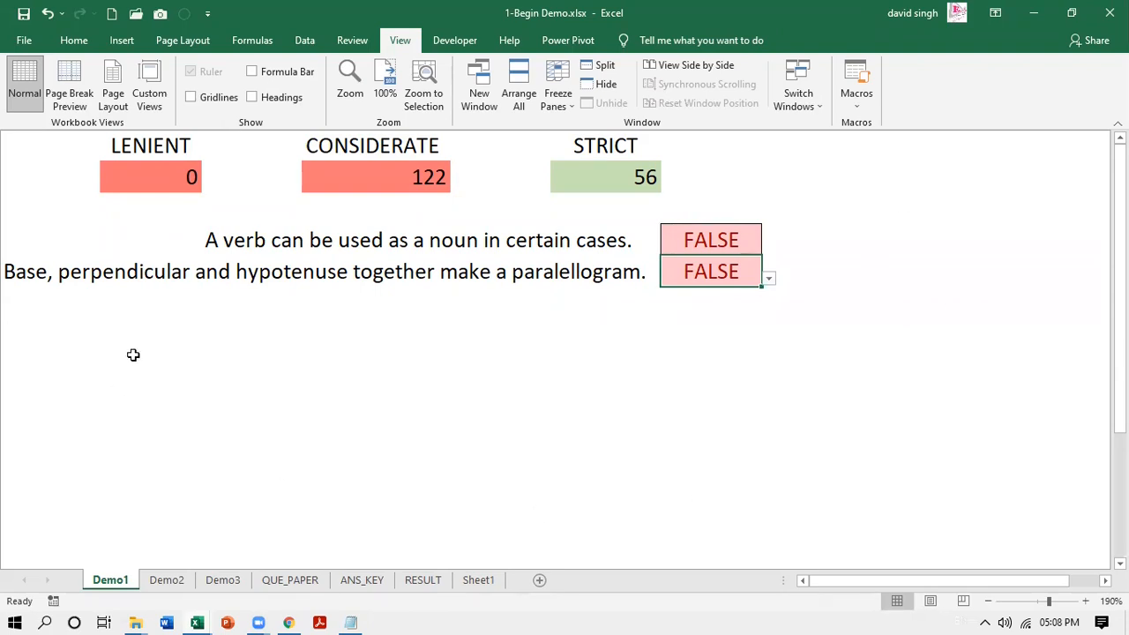
- Enter the out-of-range value 222 in the LENIENT cell and accept it despite the validation rule
key("Tab")
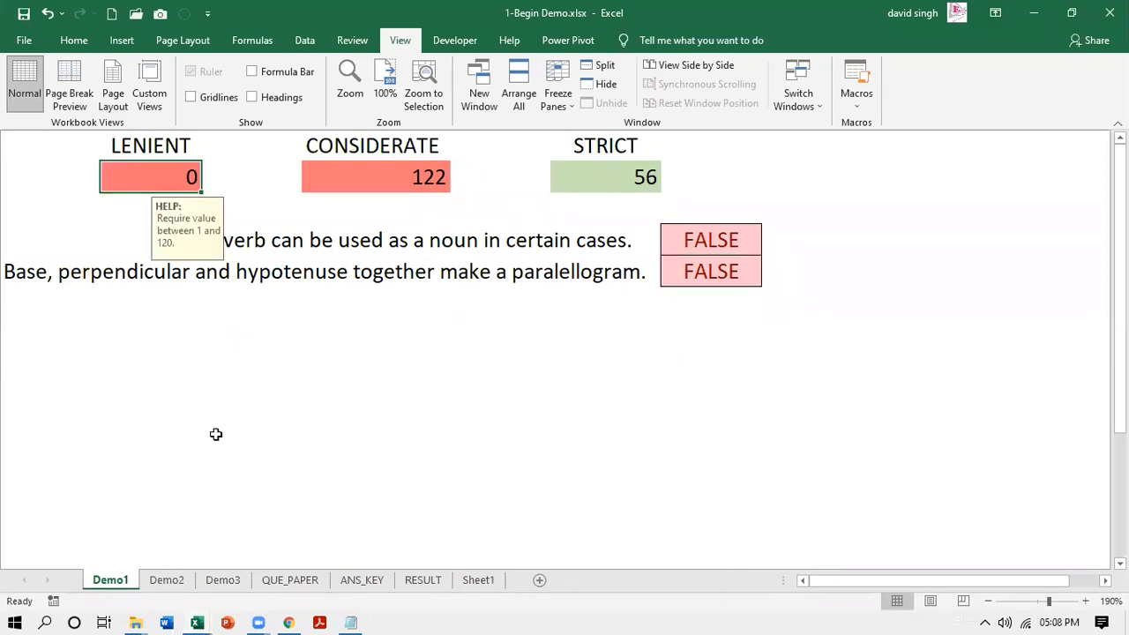
type("222")
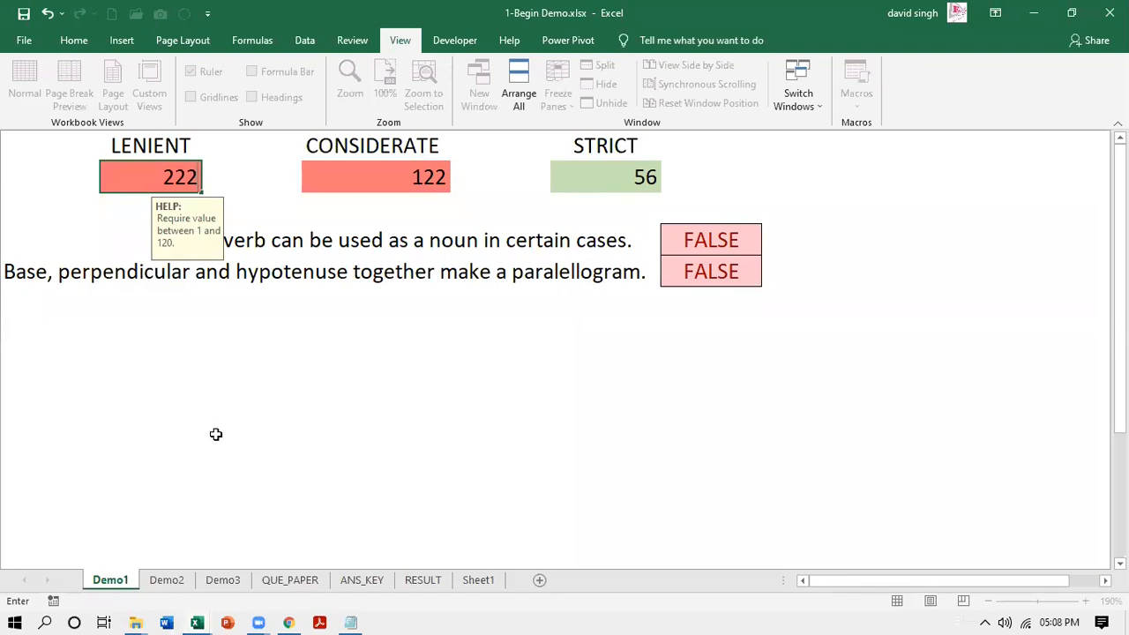
key("Return")
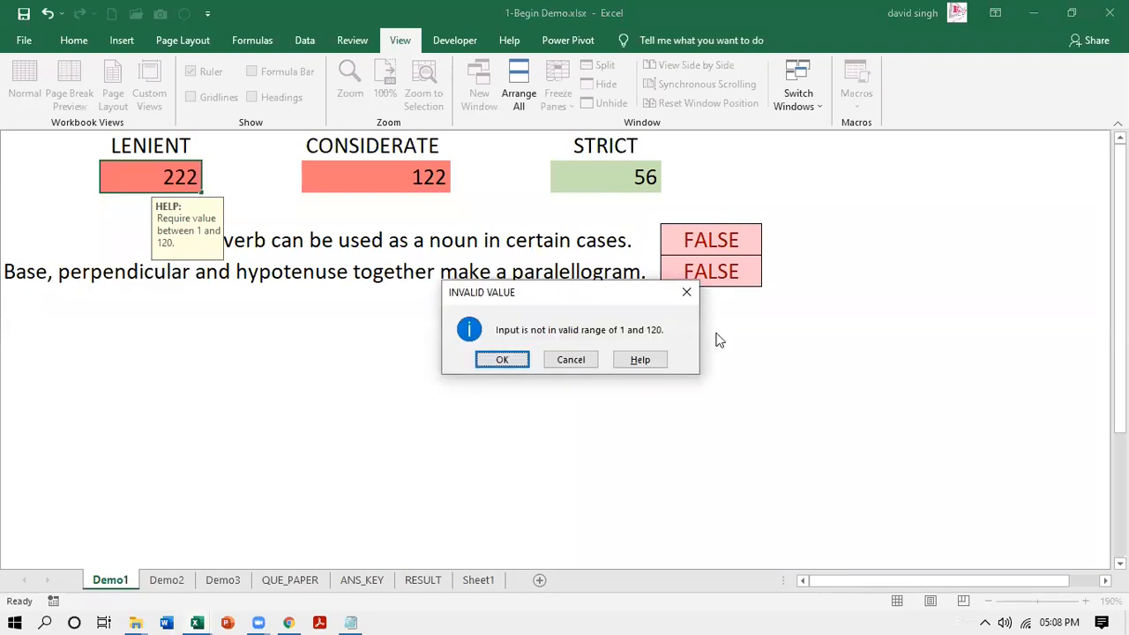
left_click(499, 362)
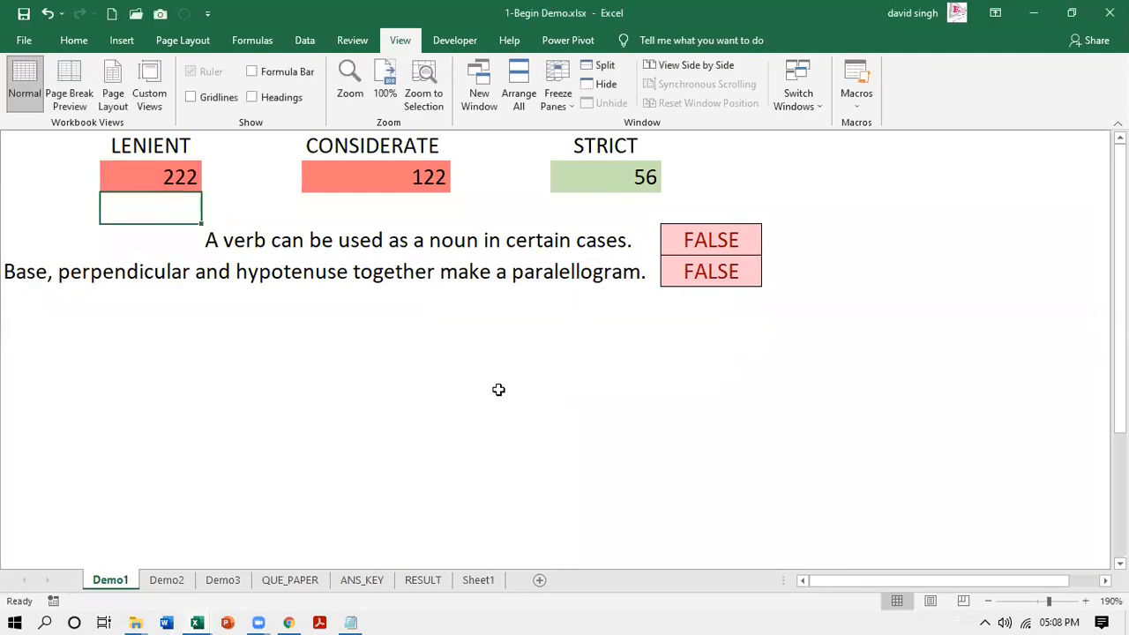
left_click(164, 180)
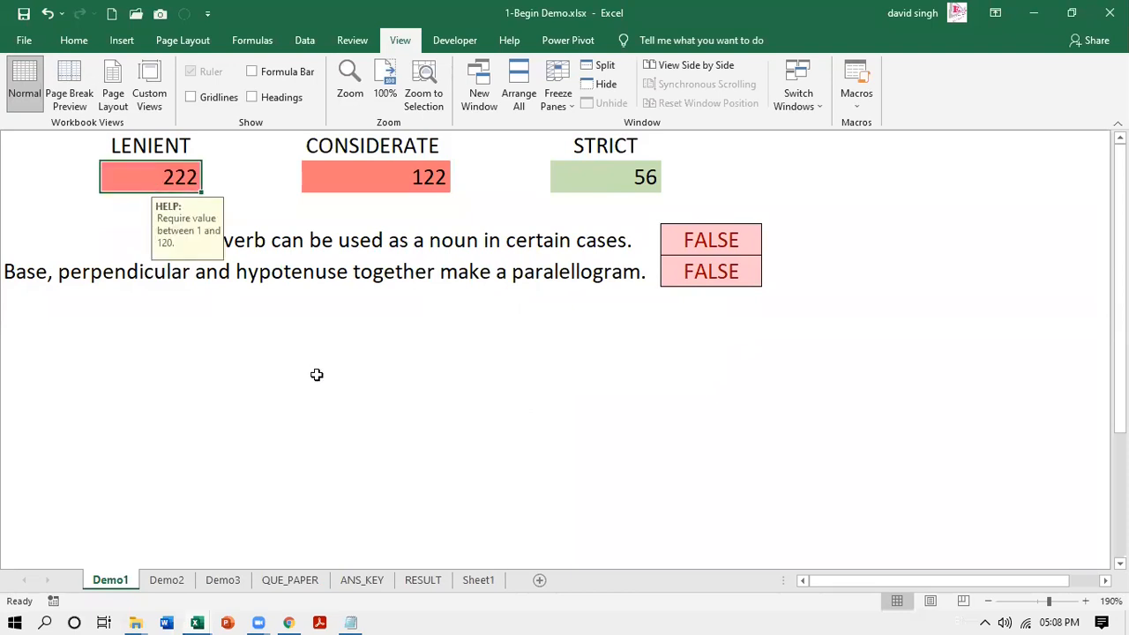
- Try the out-of-range value 222 in the CONSIDERATE cell, and decline to continue with it
left_click(399, 180)
type("222")
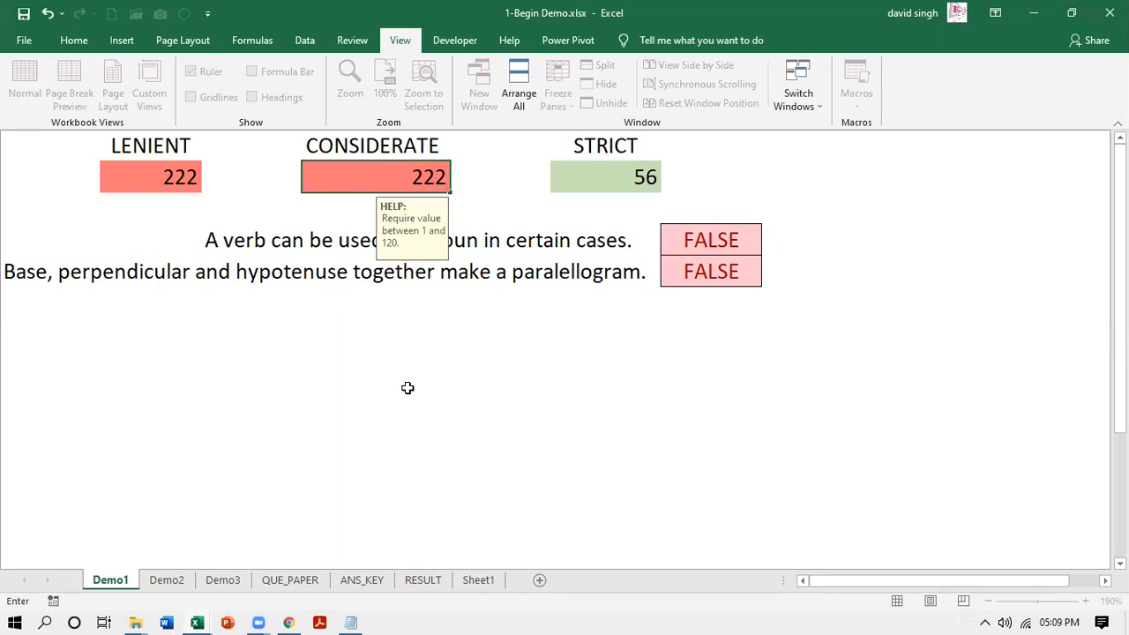
key("Return")
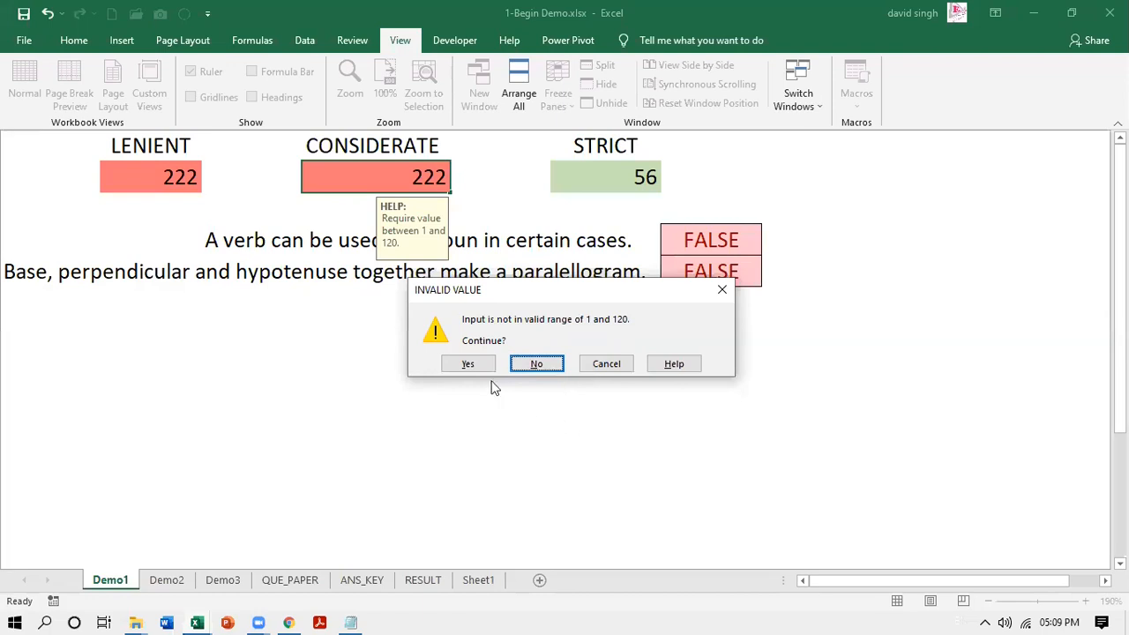
left_click(529, 369)
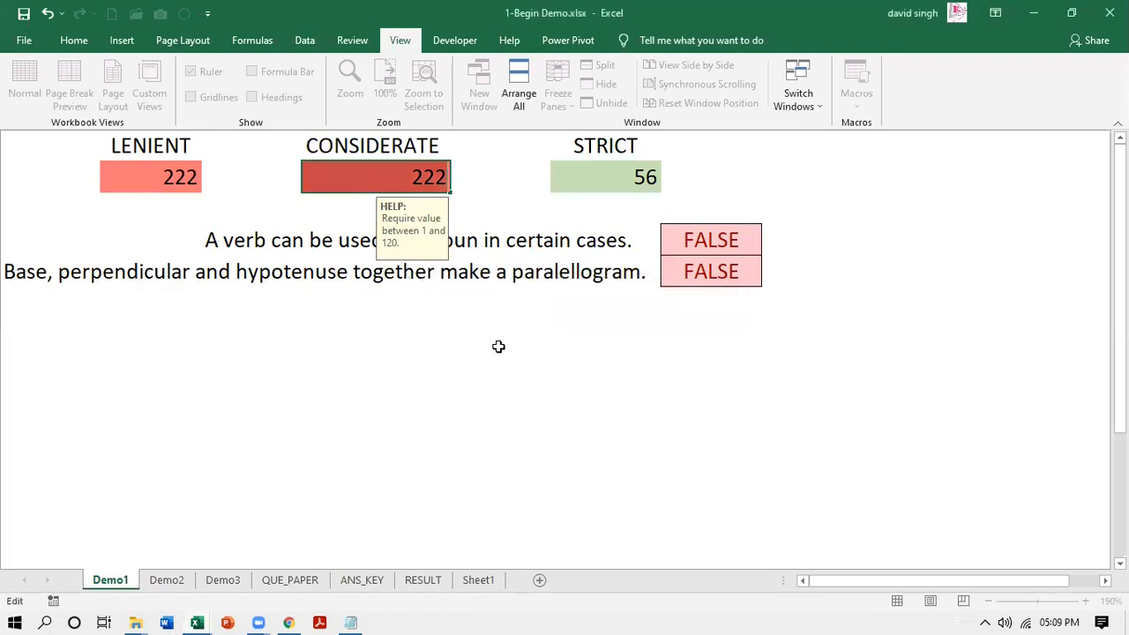
- Set the CONSIDERATE cell to 100, then select the cell under STRICT
type("100")
key("Return")
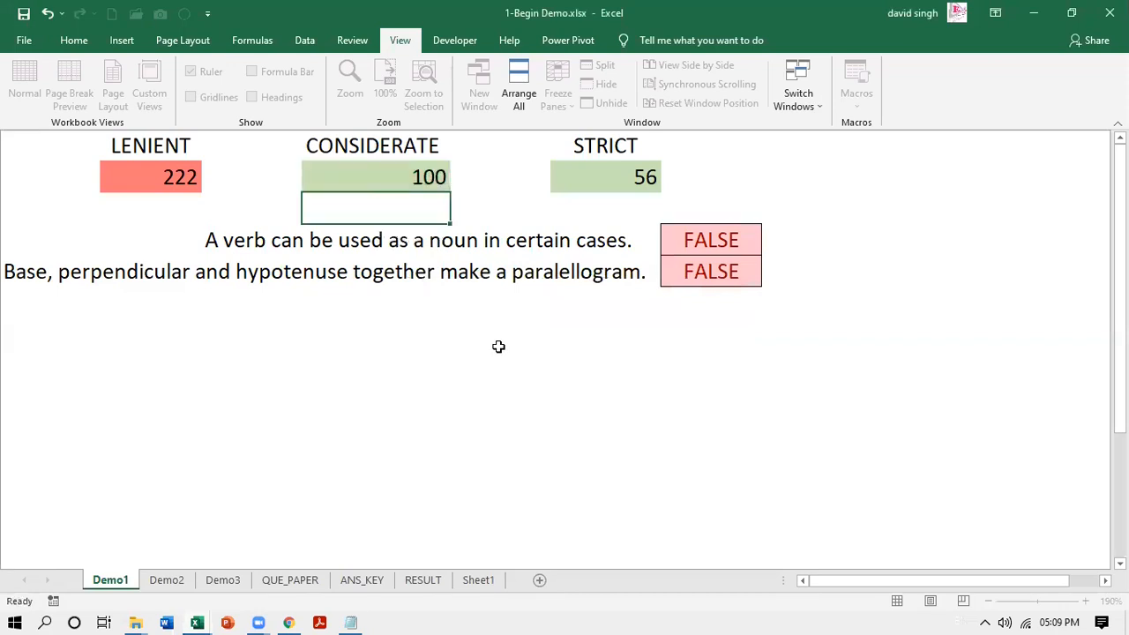
key("Up")
left_click(599, 177)
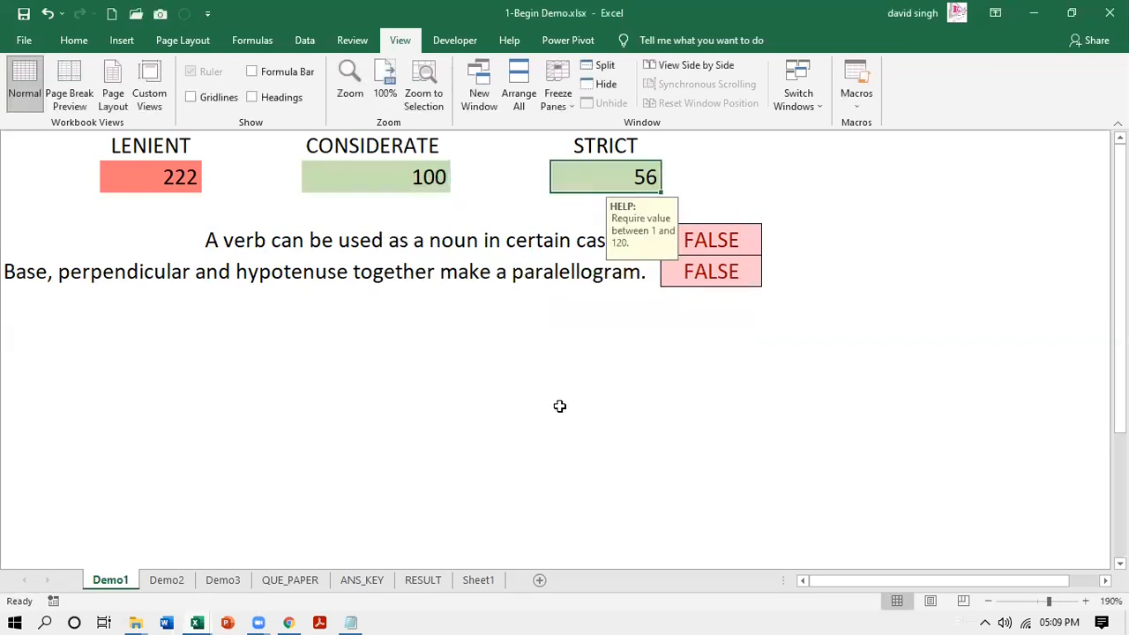
- Try the out-of-range value 233 in the STRICT cell, then retry with 99
type("233")
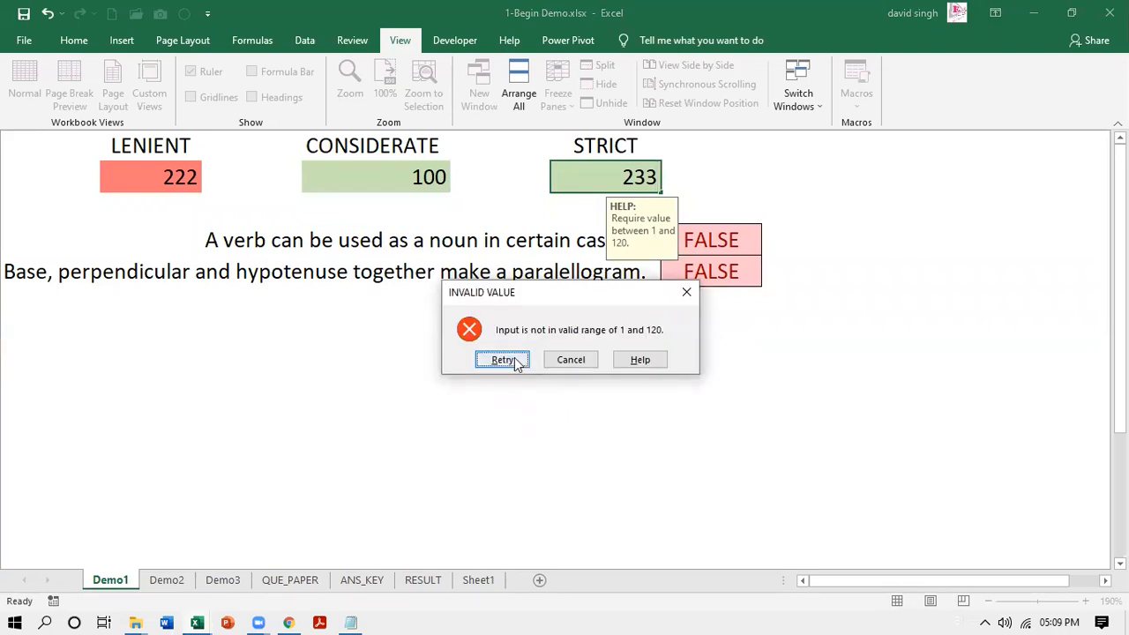
key("Escape")
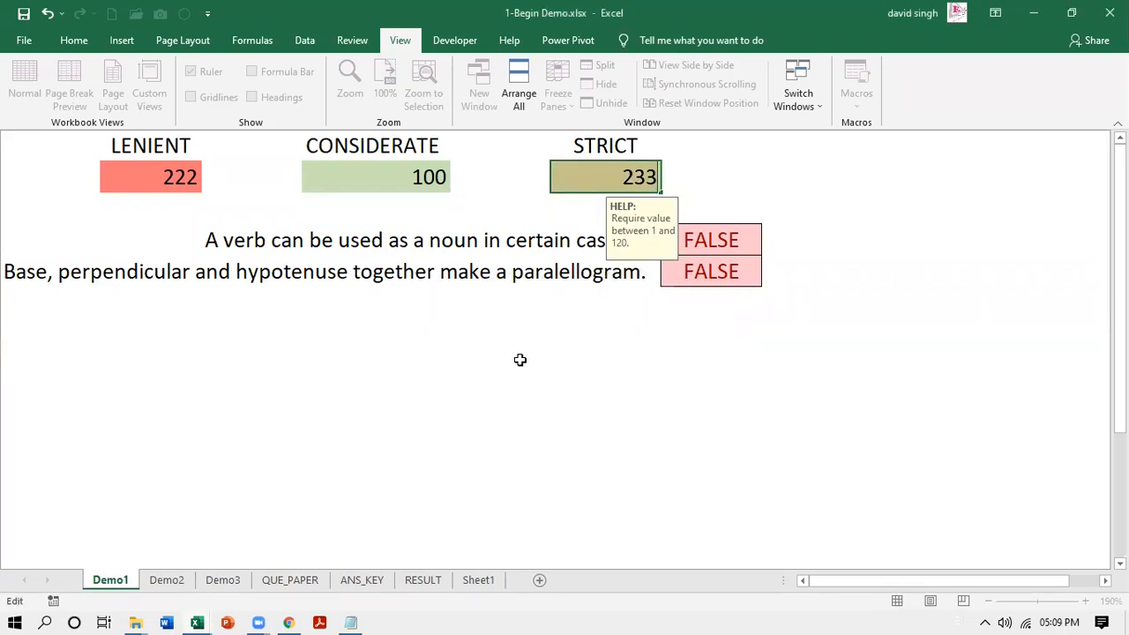
type("99")
key("Return")
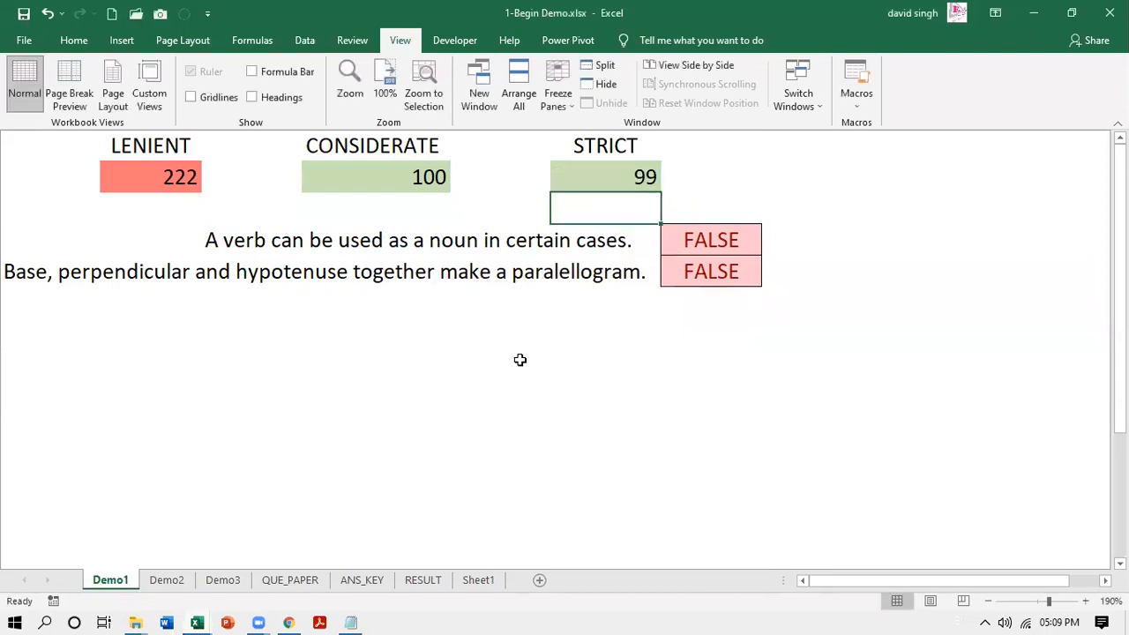
- Review the LENIENT, CONSIDERATE and STRICT cells with their input help notes and the two TRUE/FALSE answer cells
key("Up")
key("Left")
key("Left")
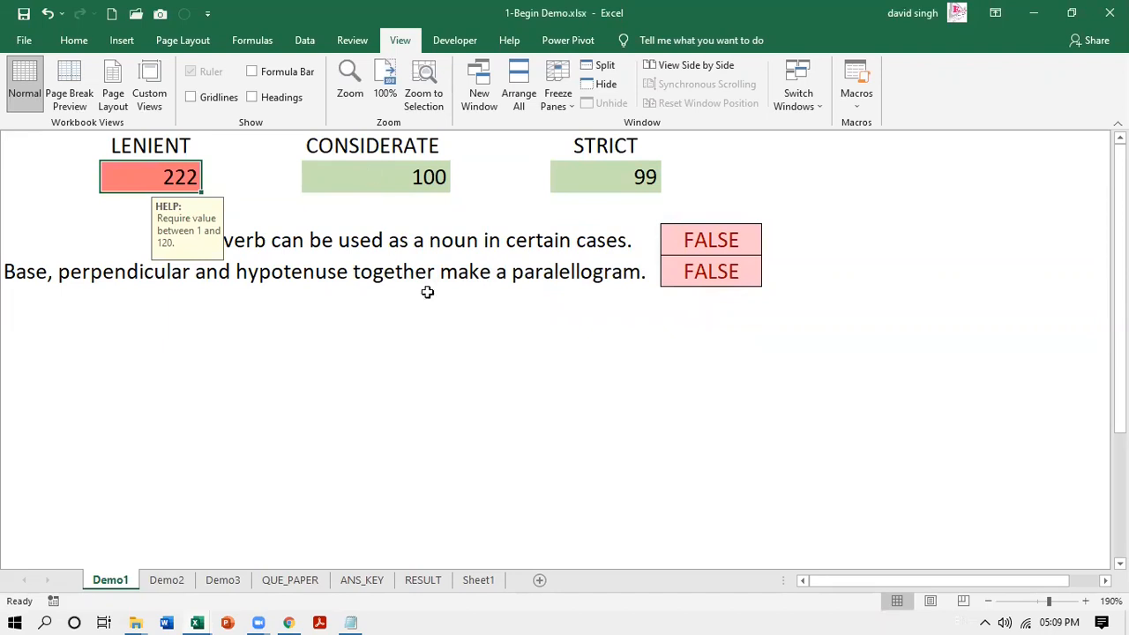
left_click(631, 186)
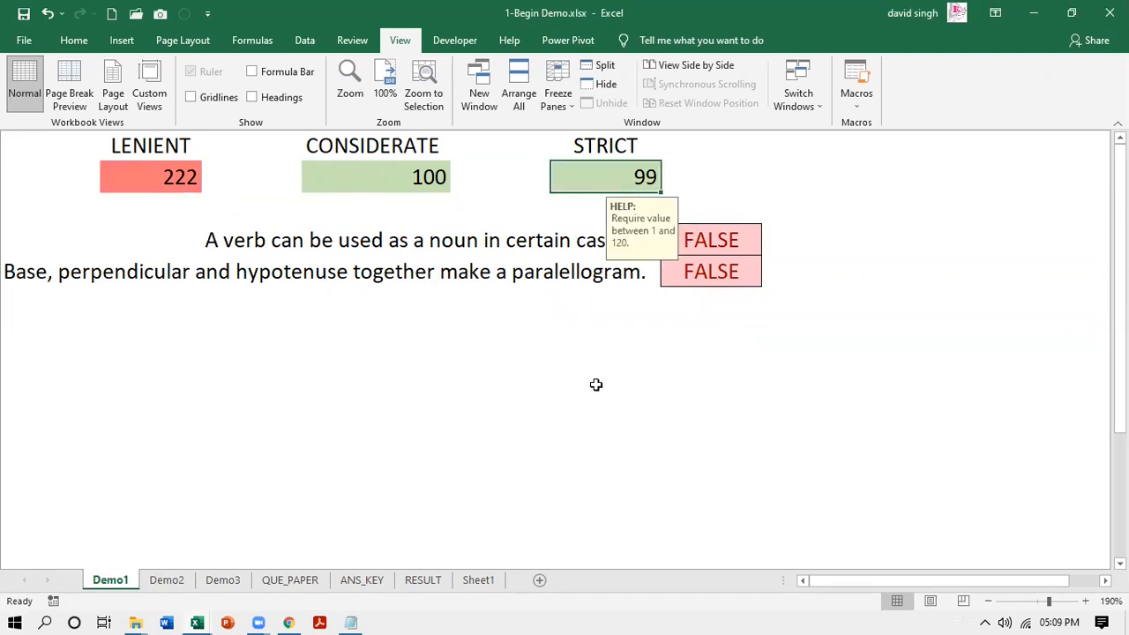
left_click(707, 242)
left_click(707, 271)
left_click(640, 176)
left_click(391, 179)
left_click(187, 187)
left_click(360, 186)
left_click(598, 178)
left_click(404, 179)
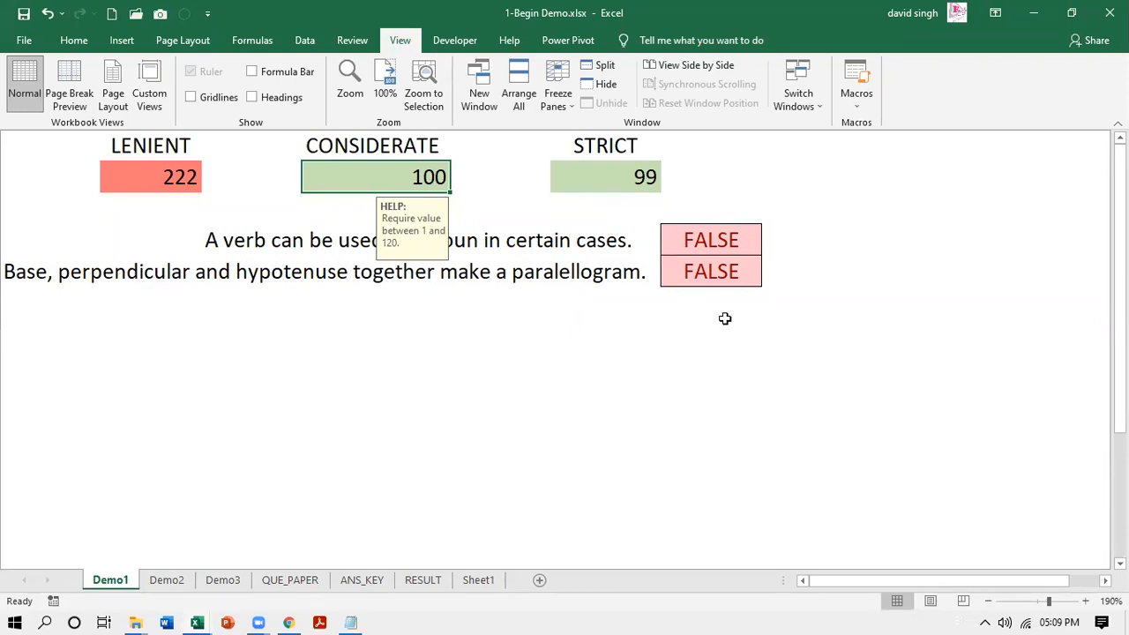
- View the answer choices for the statement about base, perpendicular and hypotenuse, and close them without choosing one
left_click(738, 271)
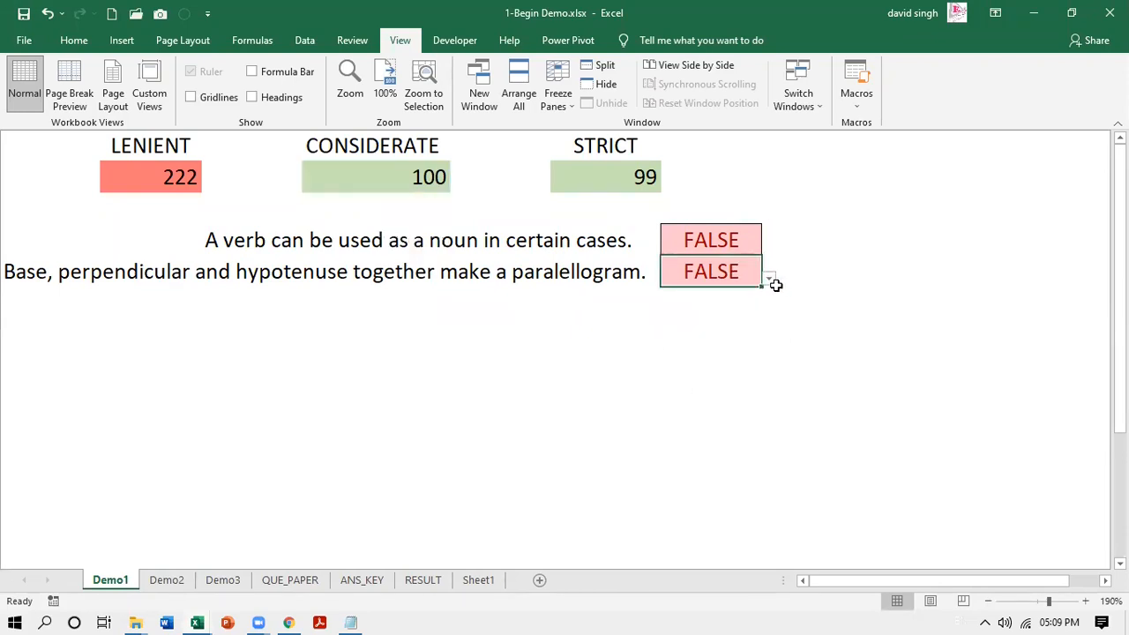
left_click(769, 279)
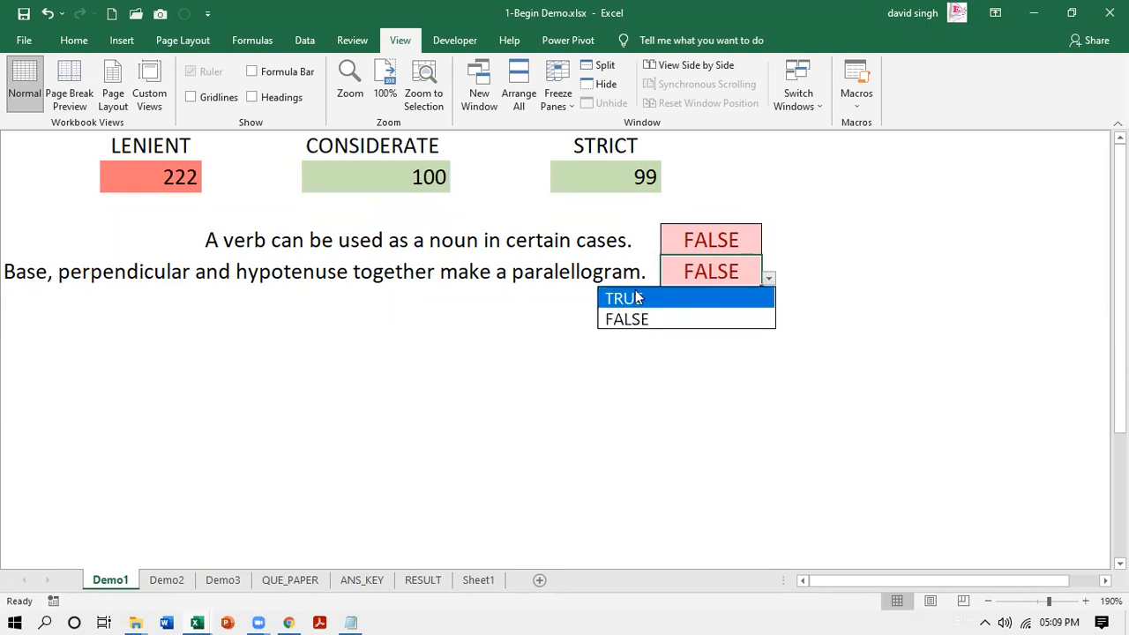
left_click(510, 331)
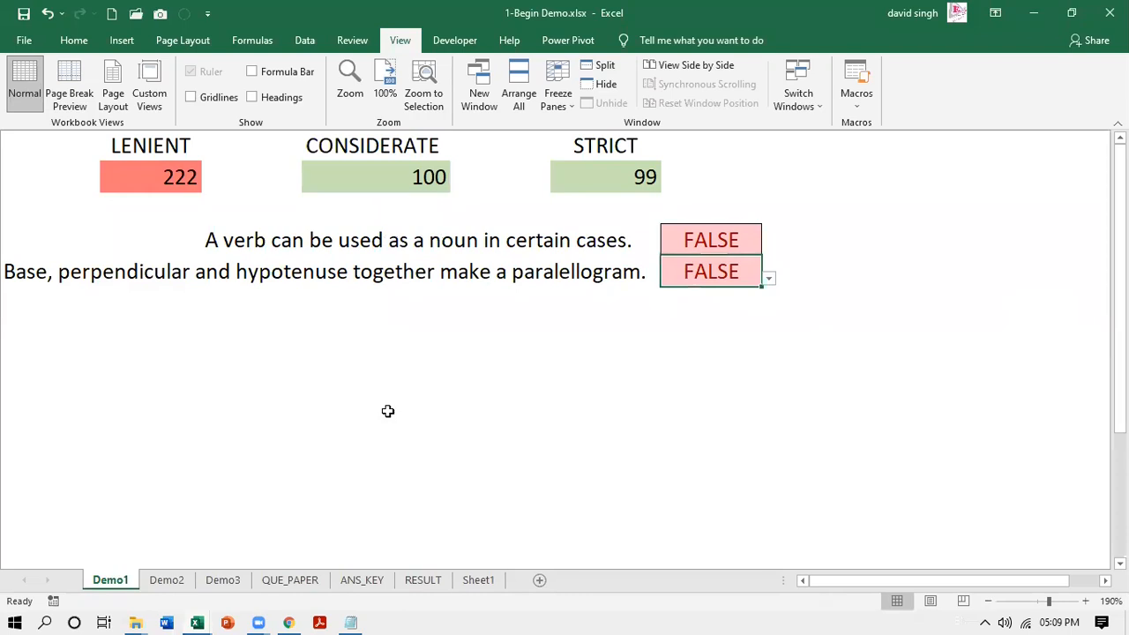
- Switch to Sheet1 and select cell C2
left_click(479, 581)
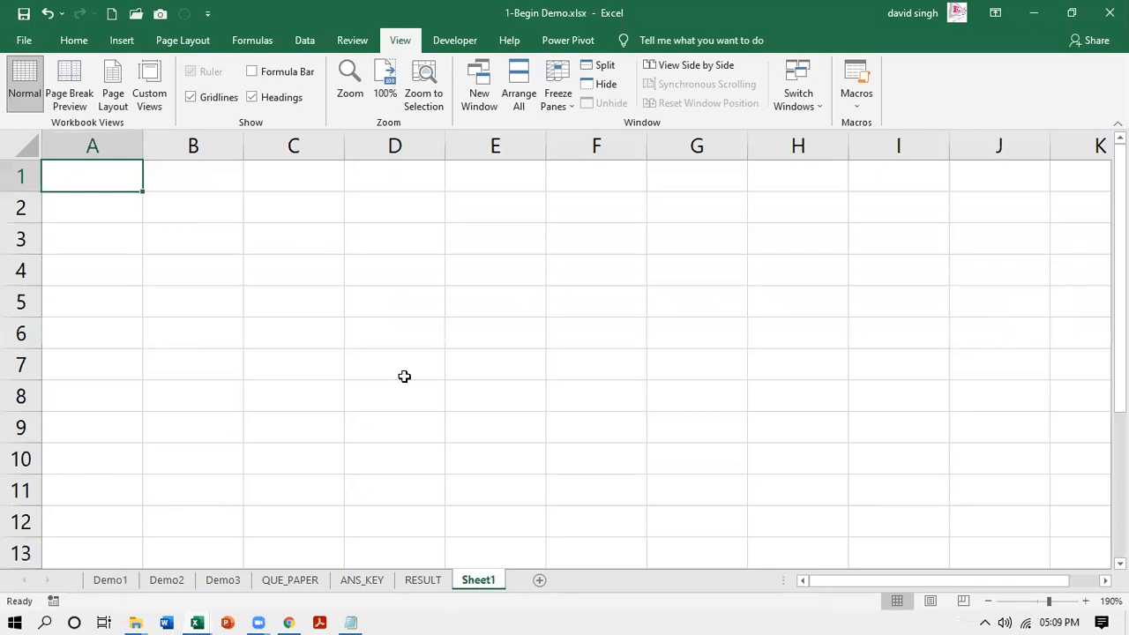
left_click(179, 206)
left_click(93, 175)
left_click(180, 201)
left_click(177, 187)
left_click(178, 204)
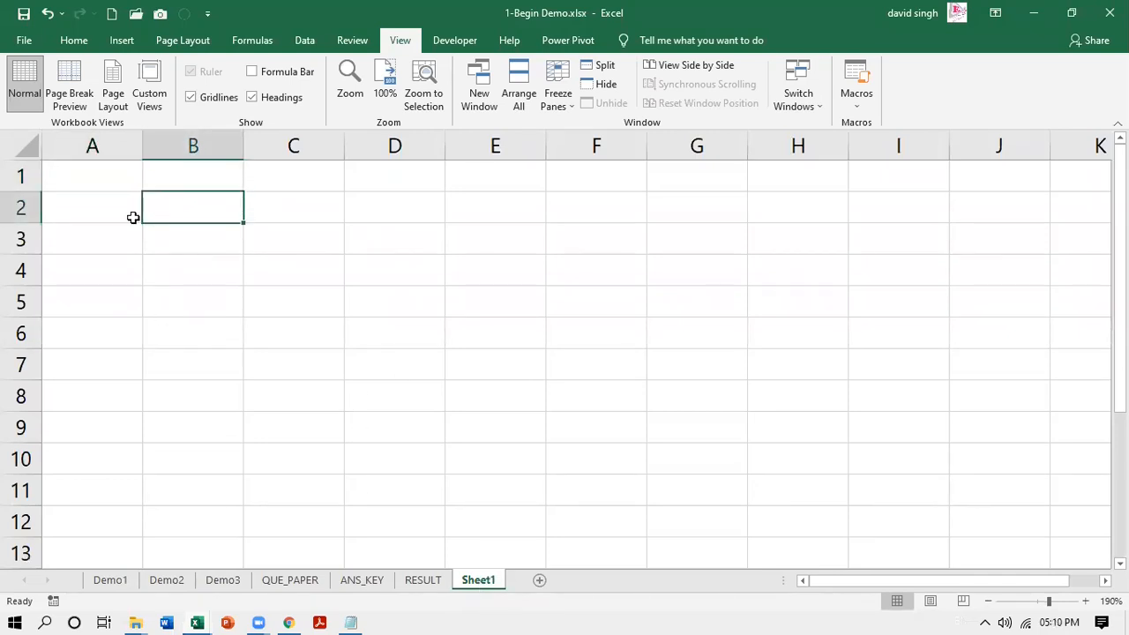
left_click(131, 214)
left_click(109, 183)
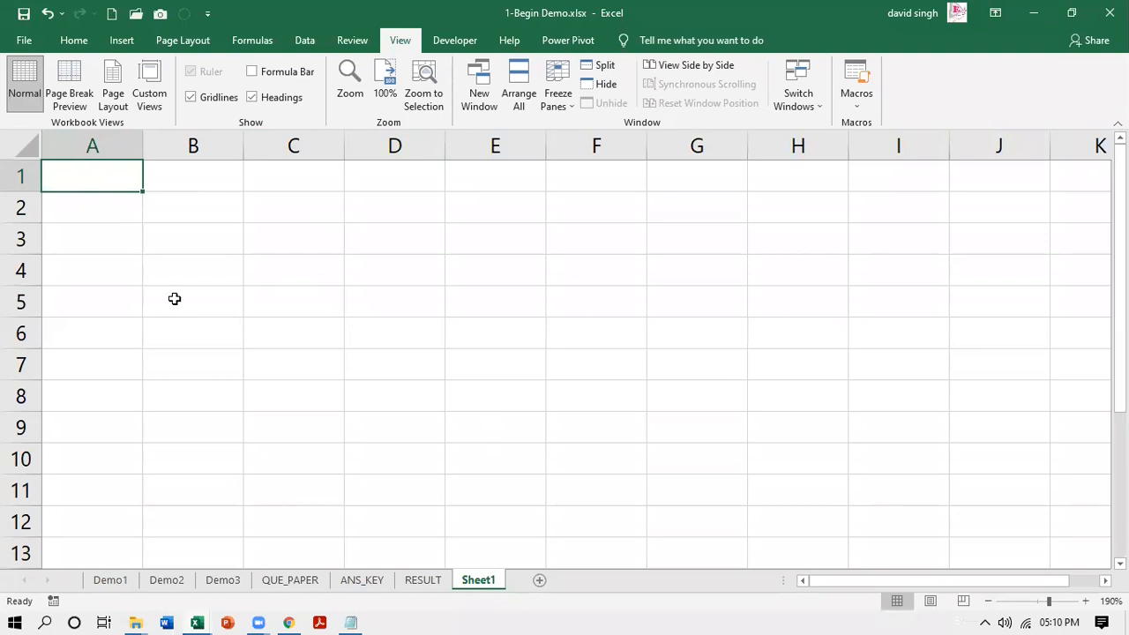
key("Right")
key("Right")
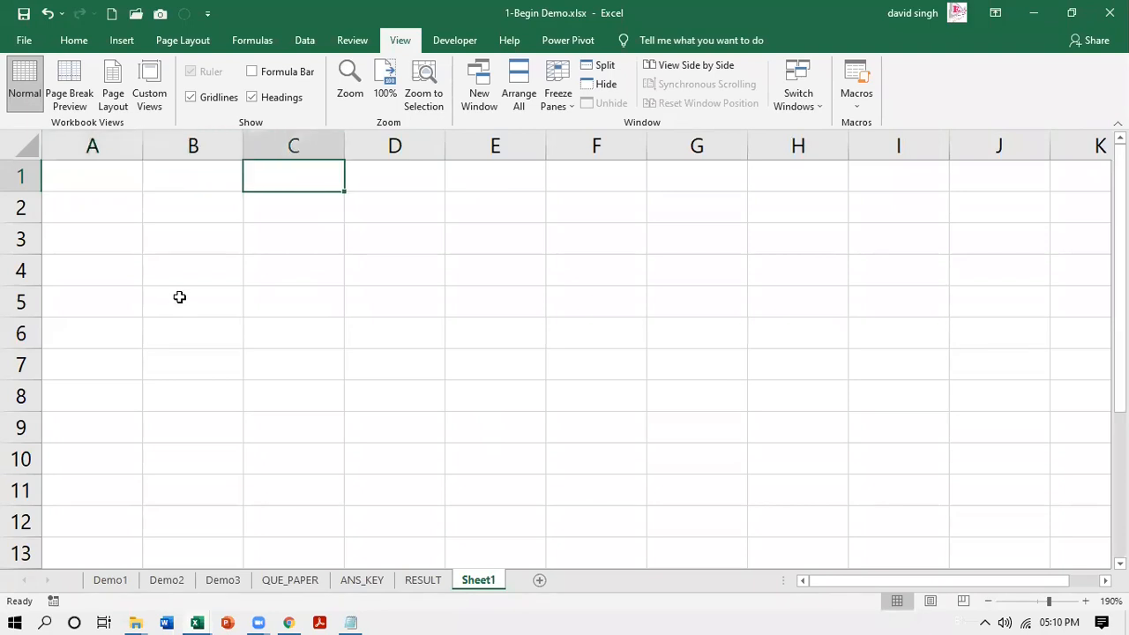
key("Down")
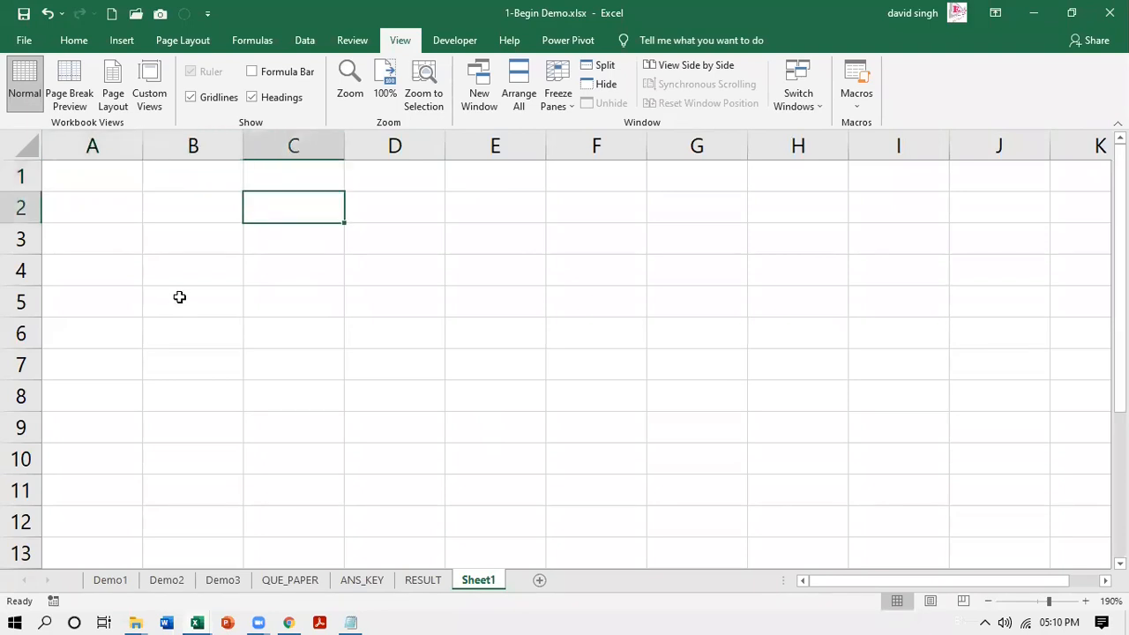
key("Right")
key("Down")
key("Down")
key("Down")
key("Up")
key("Up")
key("Up")
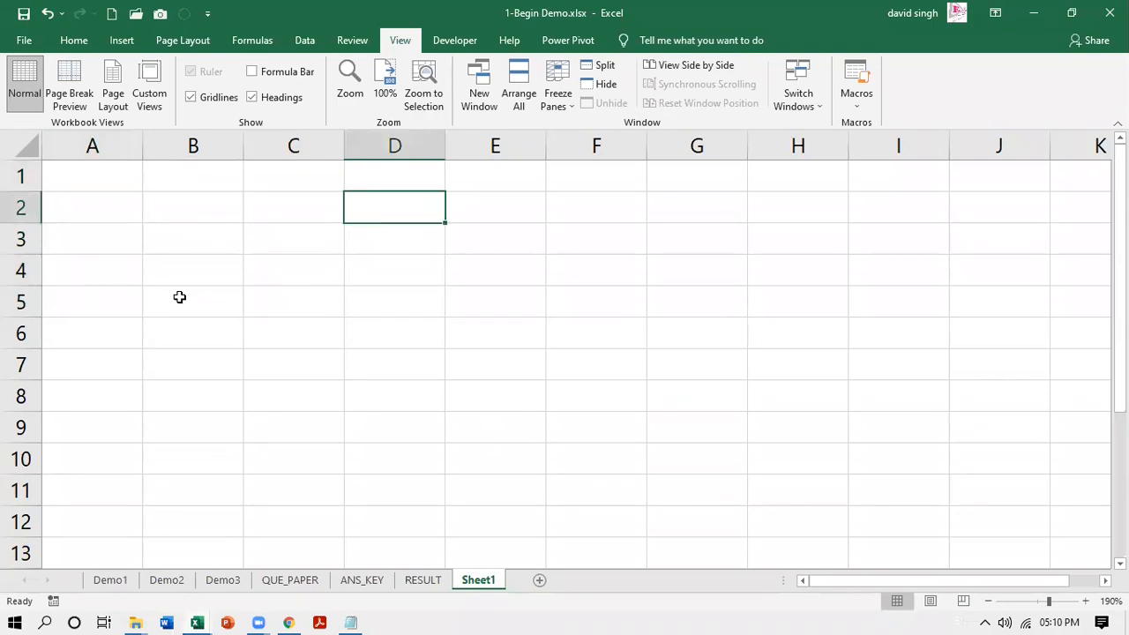
- Start a Greater Than conditional formatting rule on cell C2 with 0 as the threshold
key("Left")
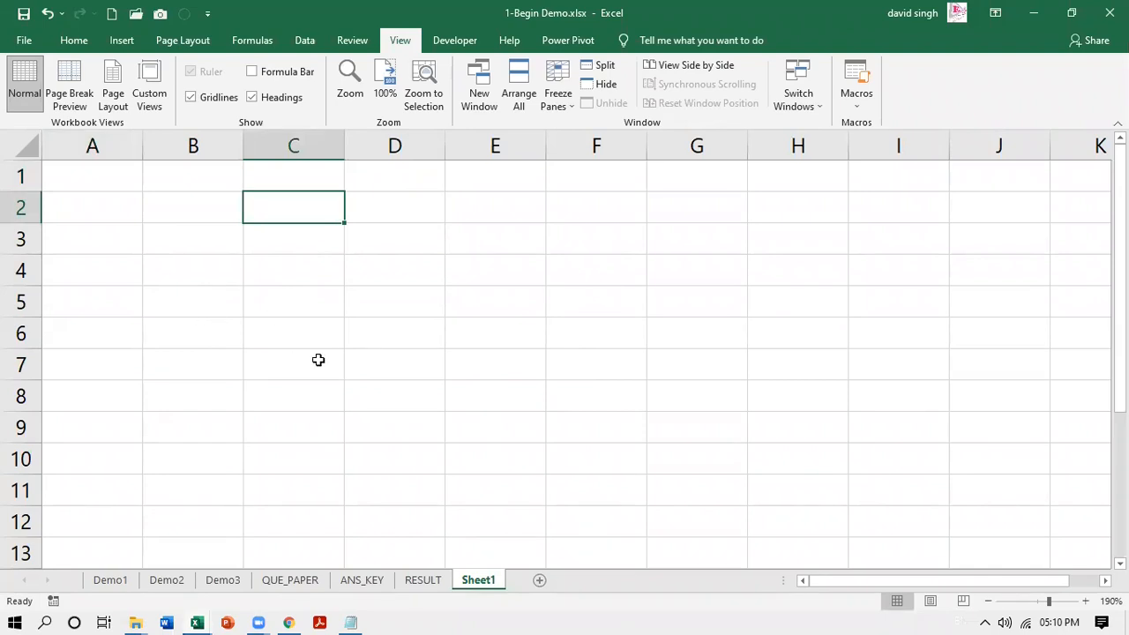
left_click(73, 44)
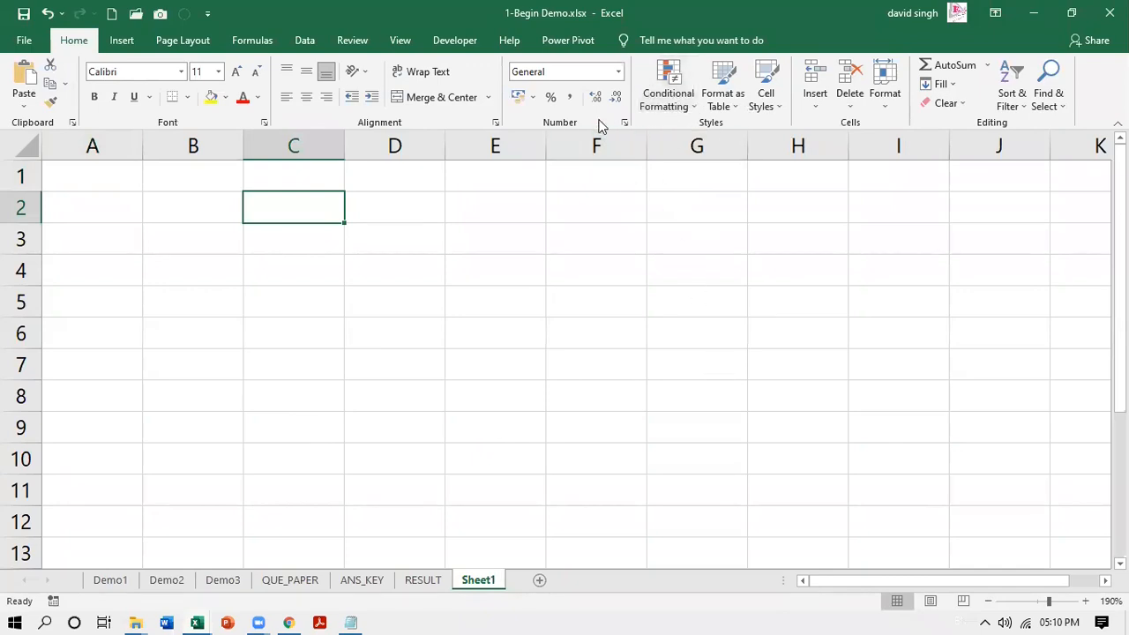
left_click(694, 110)
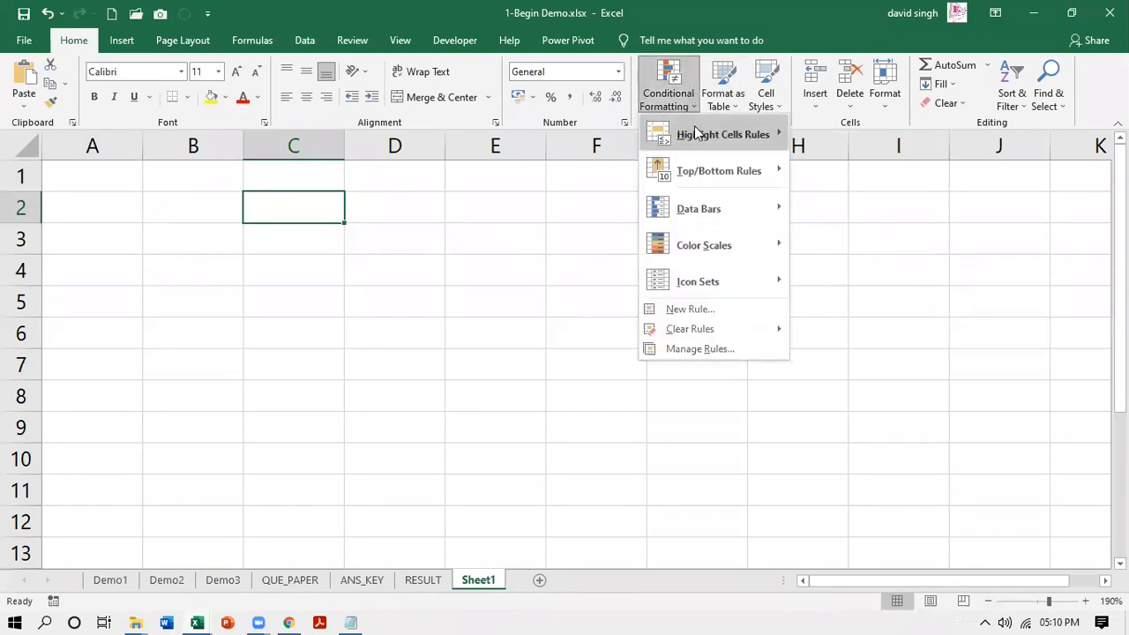
mouse_move(703, 139)
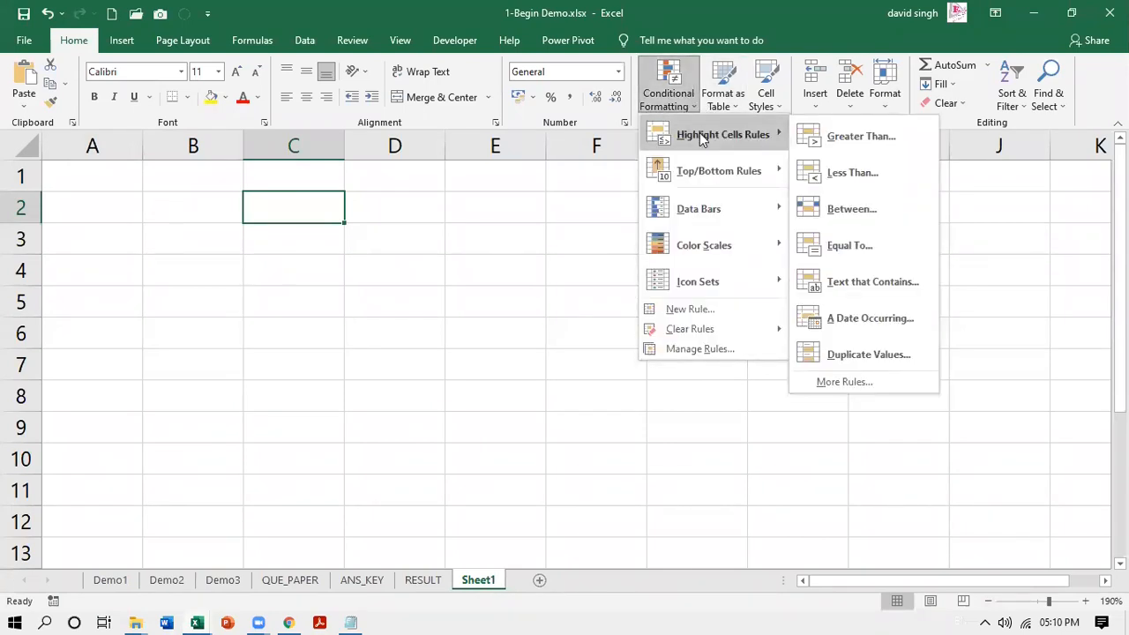
left_click(849, 141)
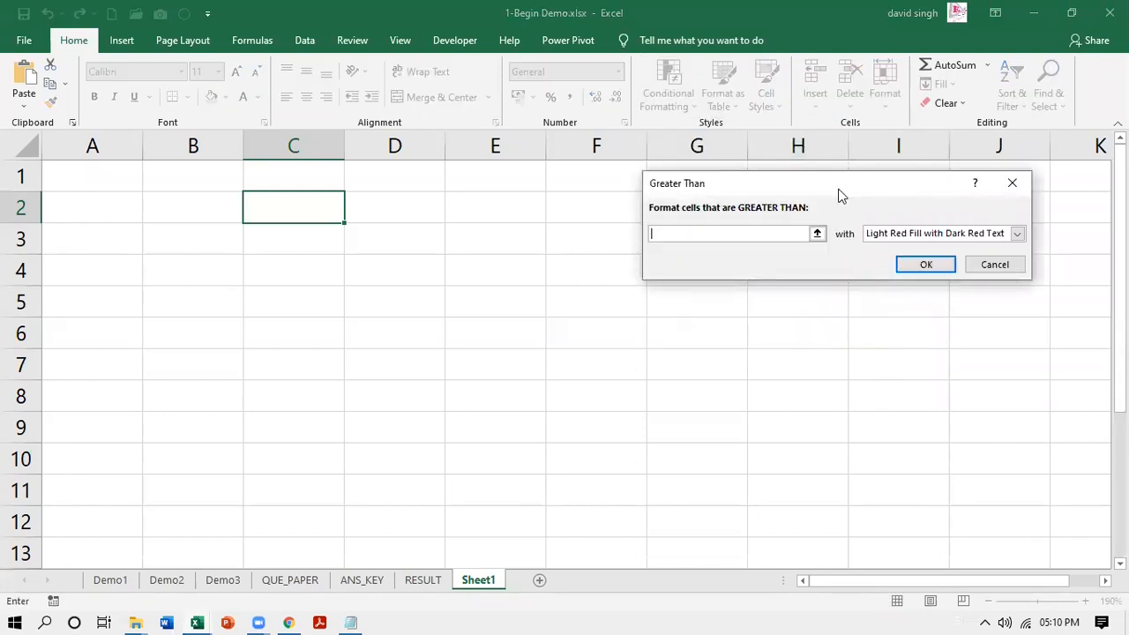
left_click_drag(839, 193, 575, 203)
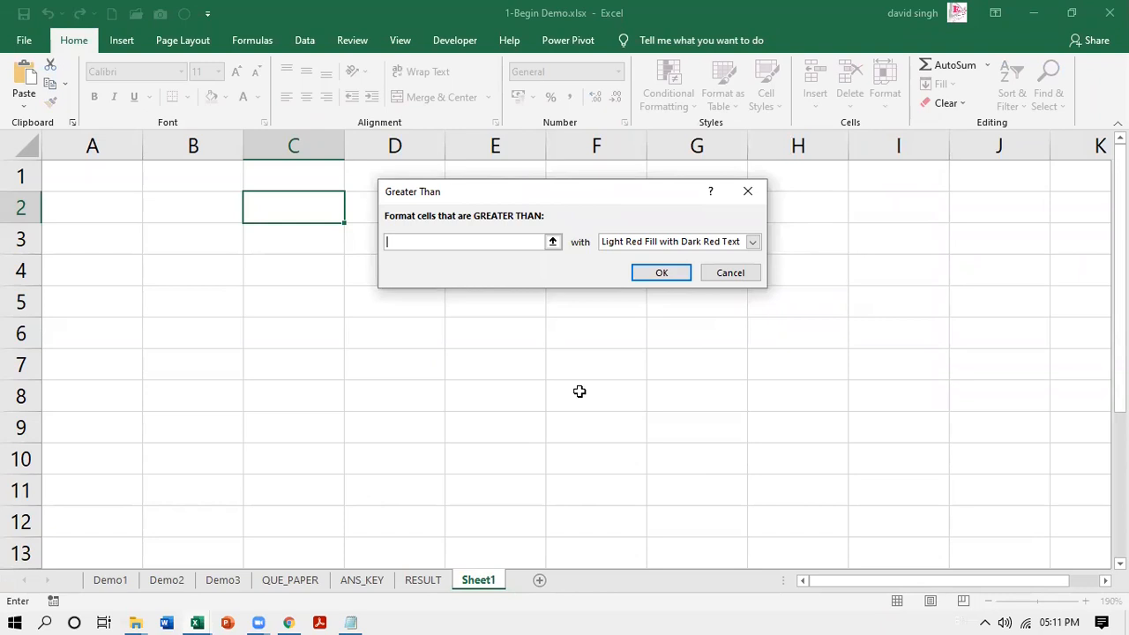
type("0")
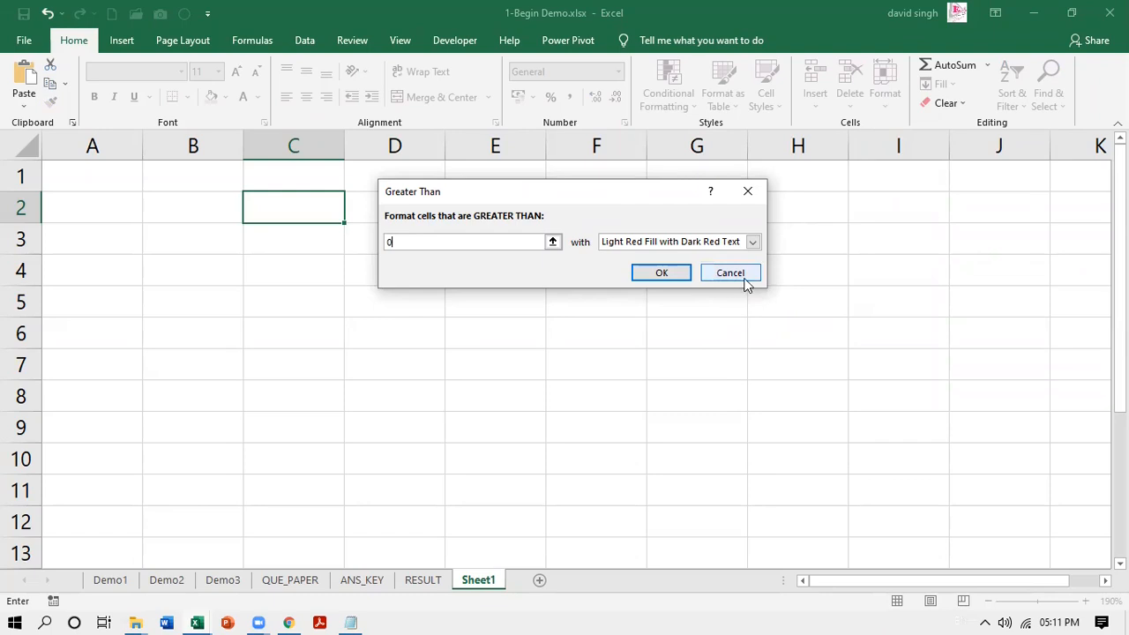
- Give the Greater Than rule a custom format with the standard light green fill, and apply the rule
left_click(752, 242)
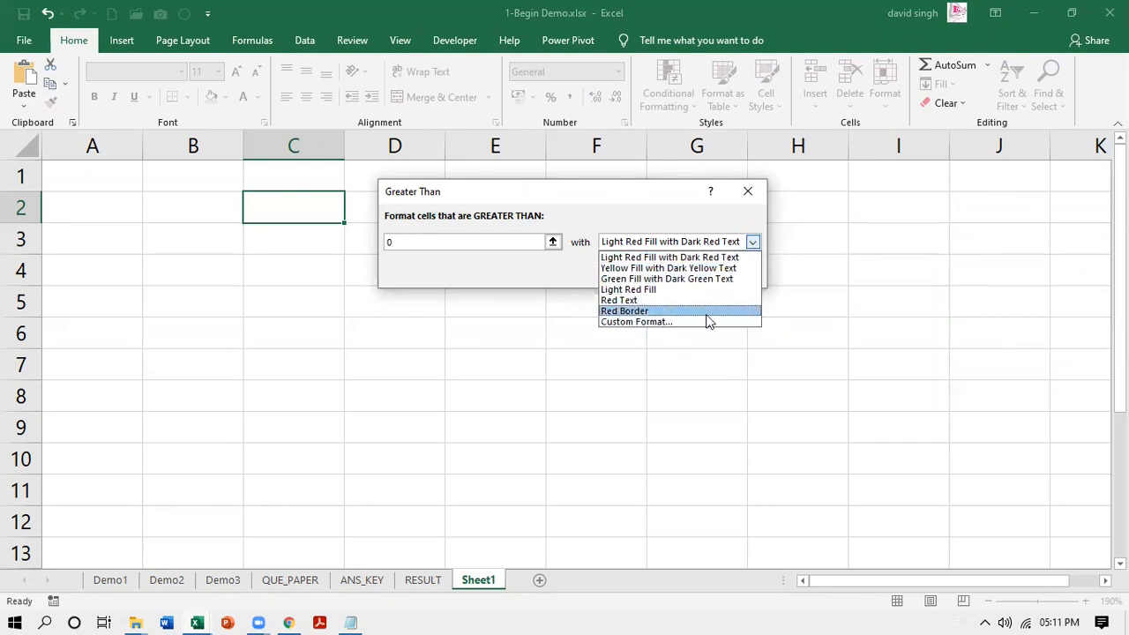
left_click(639, 322)
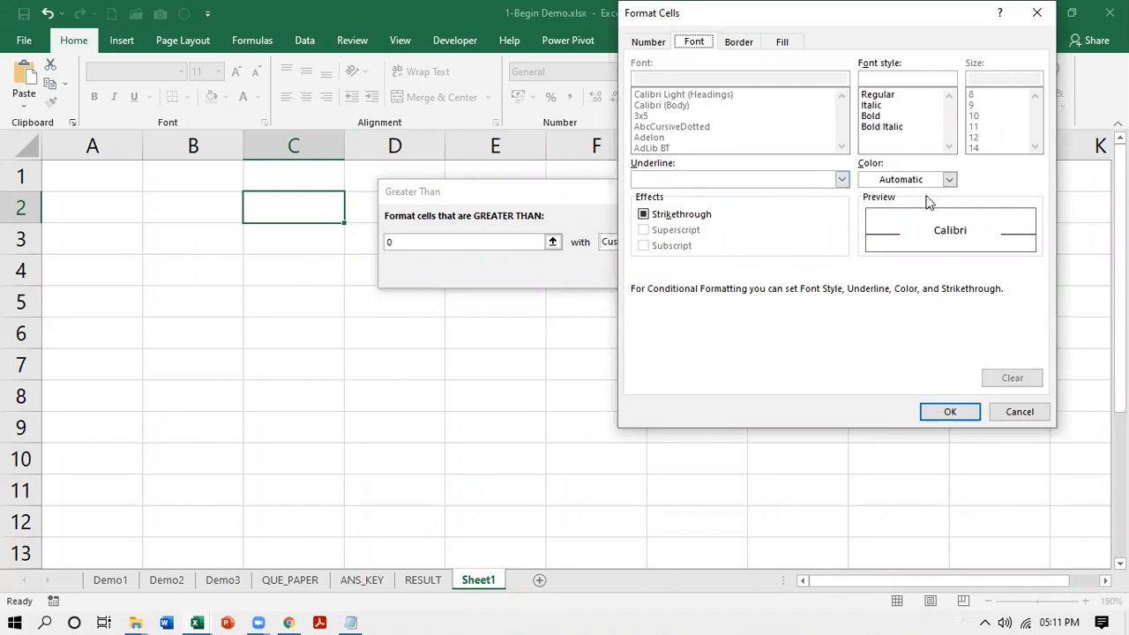
left_click(950, 180)
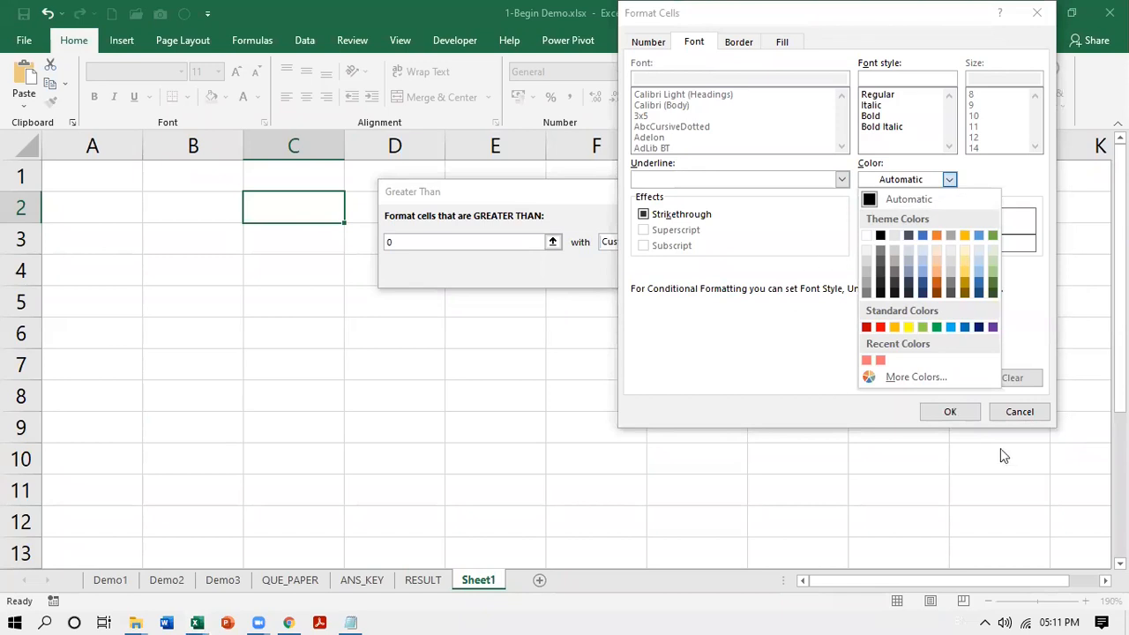
left_click(1014, 412)
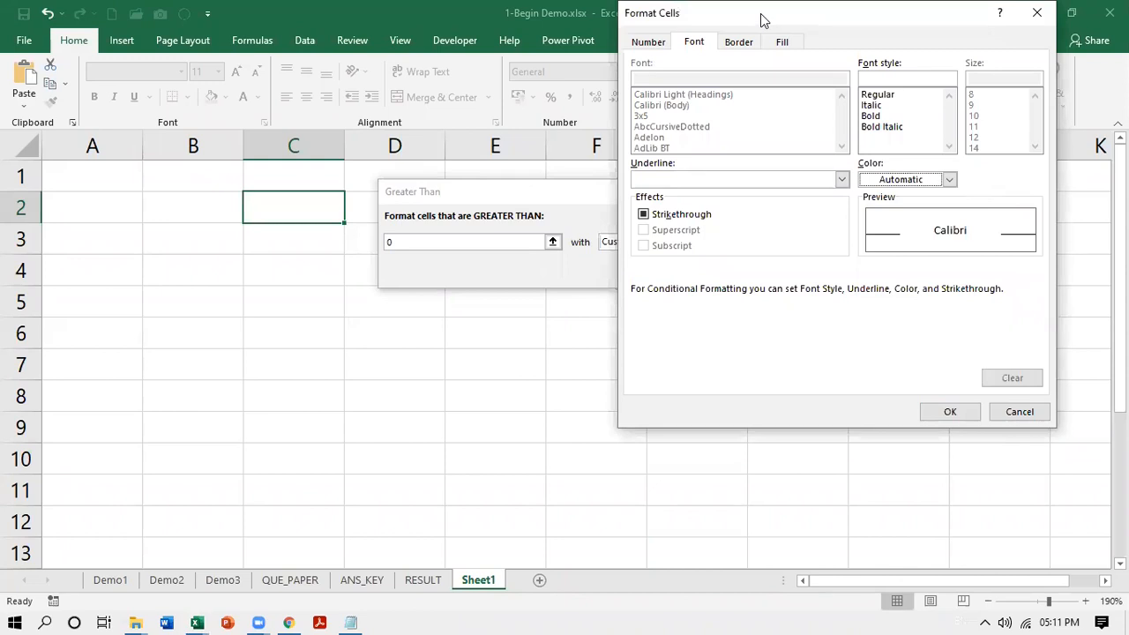
left_click_drag(639, 18, 361, 154)
left_click(500, 179)
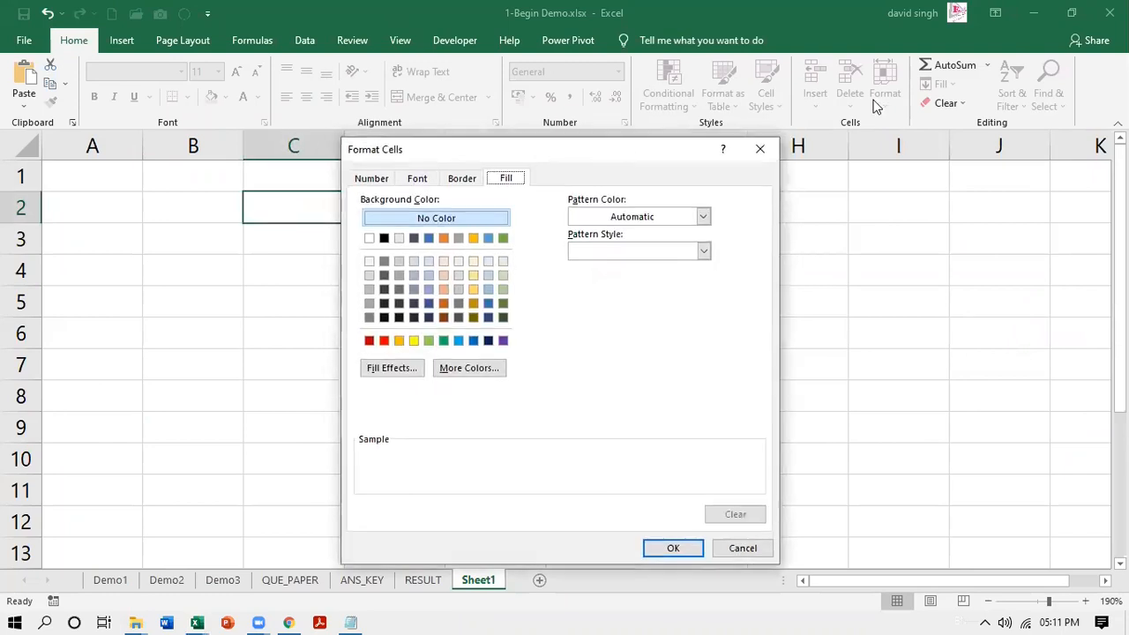
left_click_drag(595, 157, 929, 112)
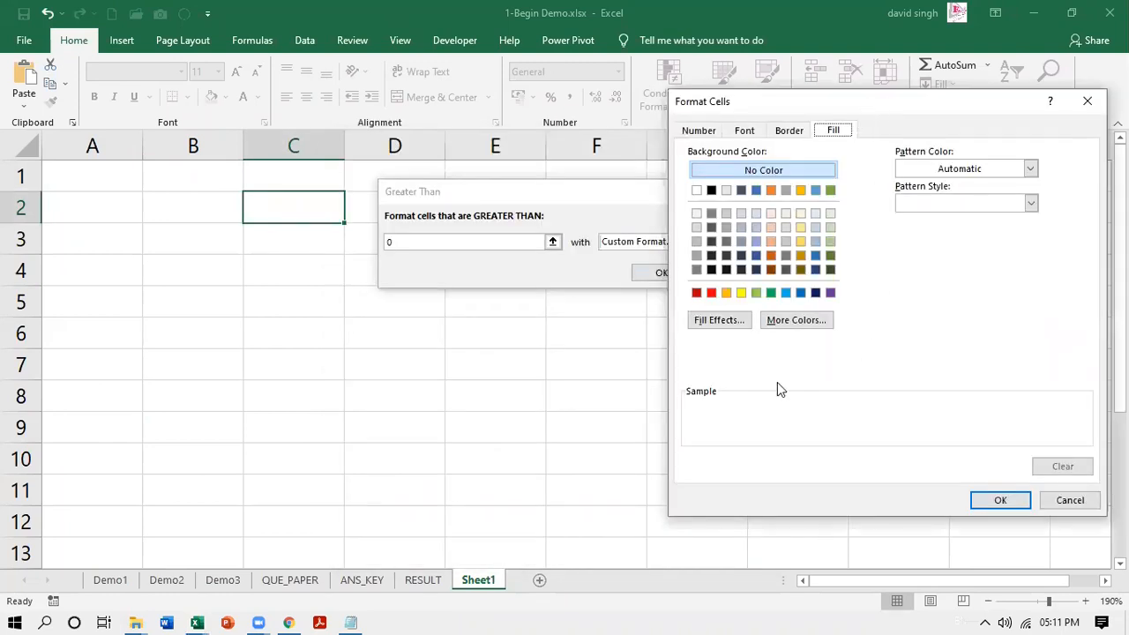
left_click(756, 293)
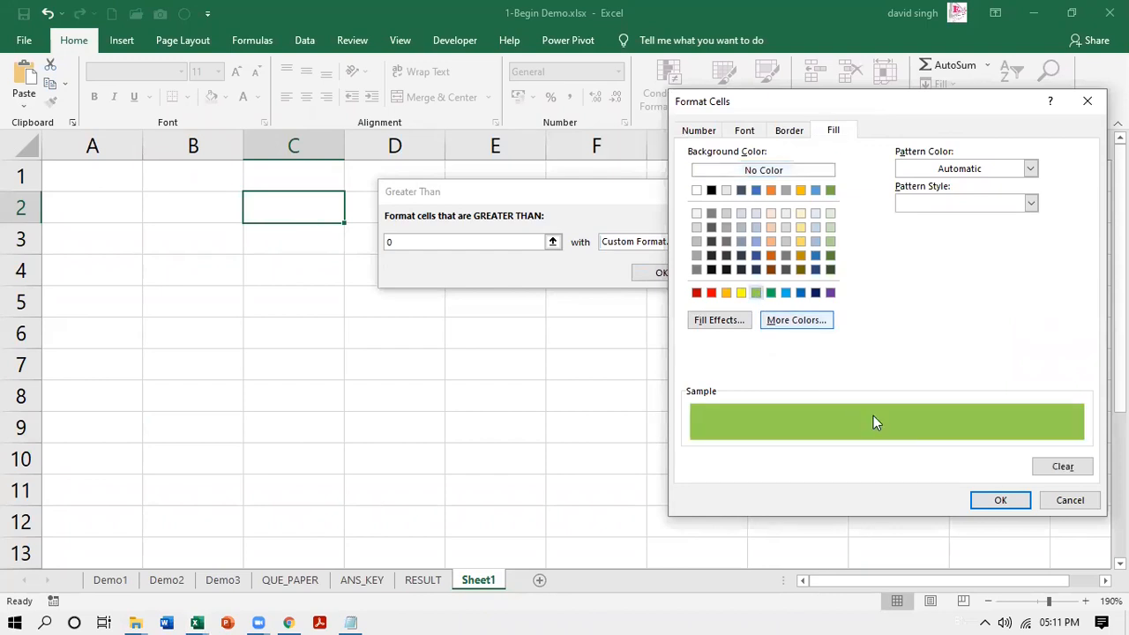
left_click(999, 500)
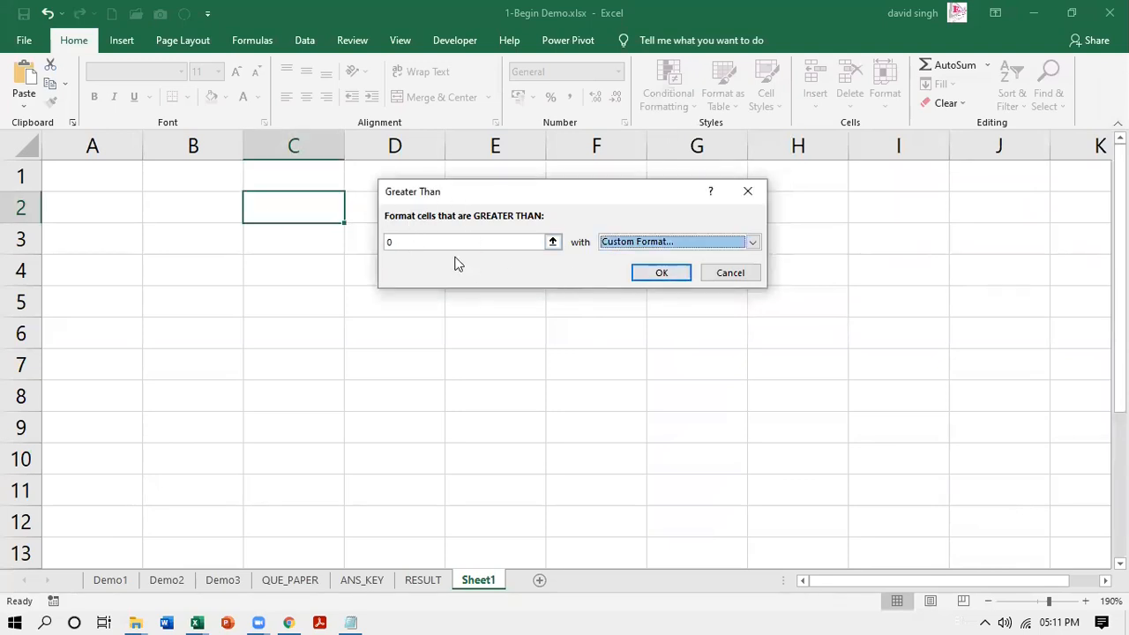
left_click(650, 274)
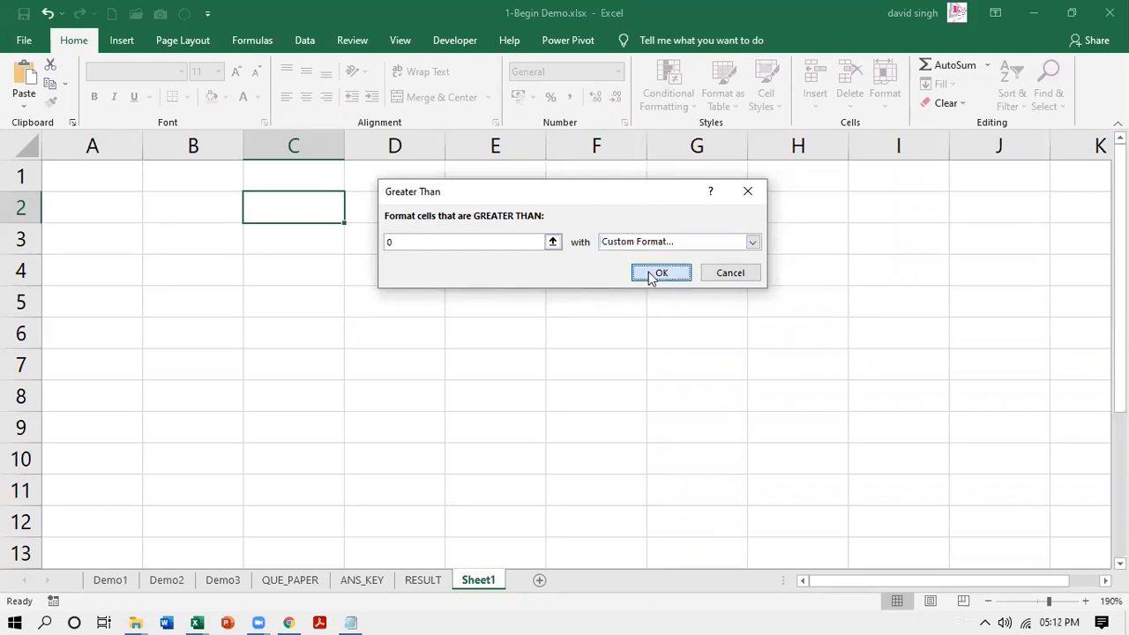
- Test the rule in cell C2 with the positive values 6 and 1
type("6")
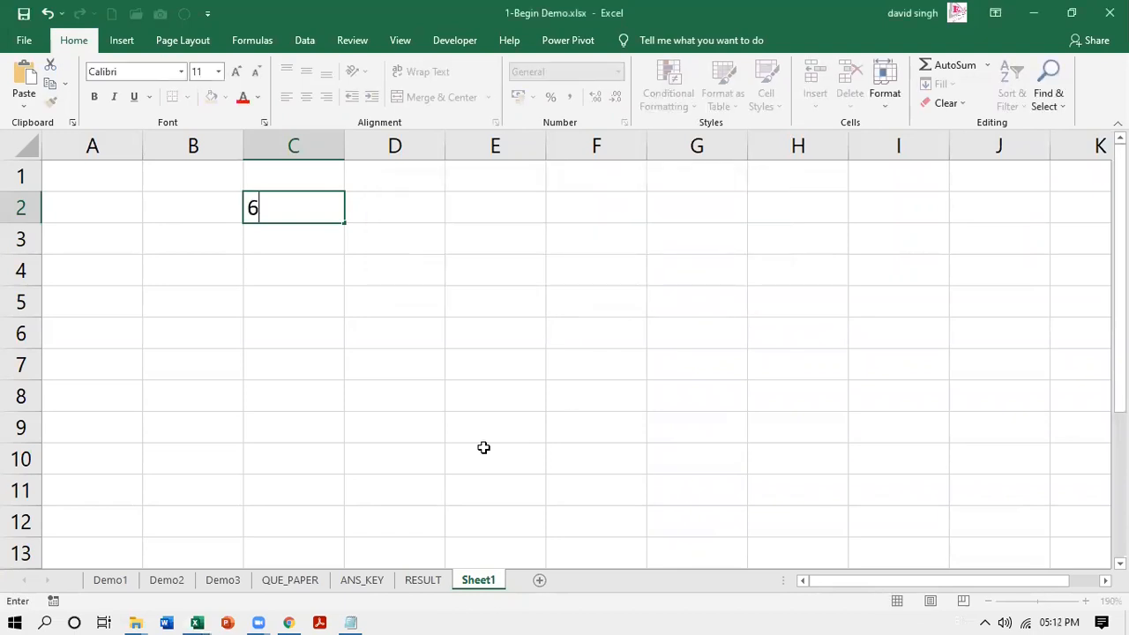
key("Return")
key("Up")
type("1")
key("Return")
key("Up")
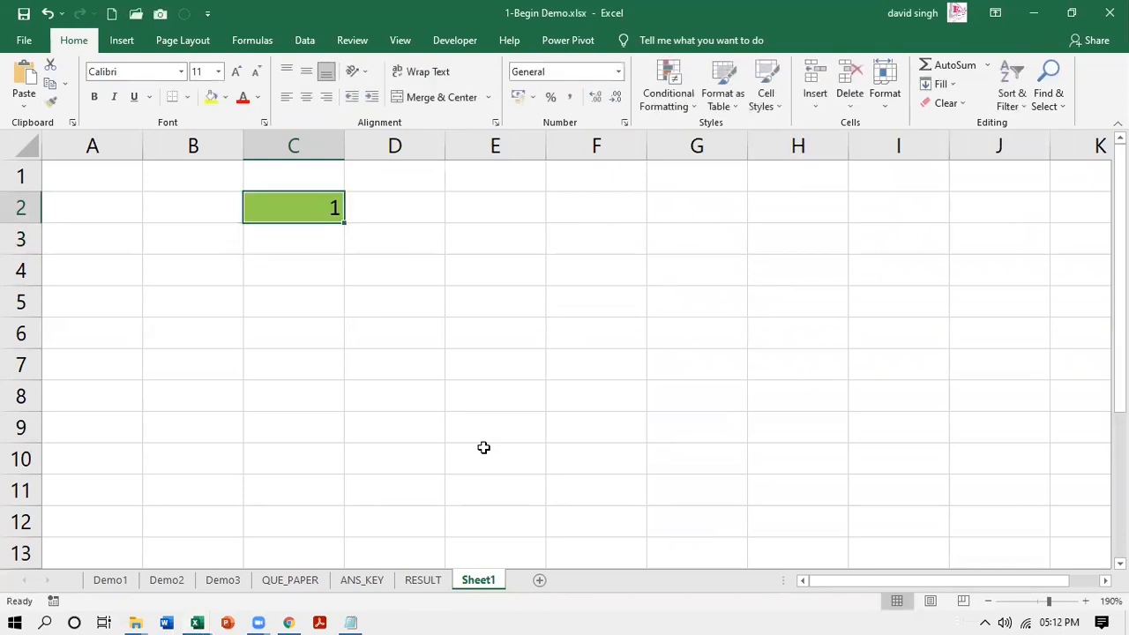
- Test the rule in cell C2 with the non-positive values 0 and -1
type("0")
key("Return")
key("Up")
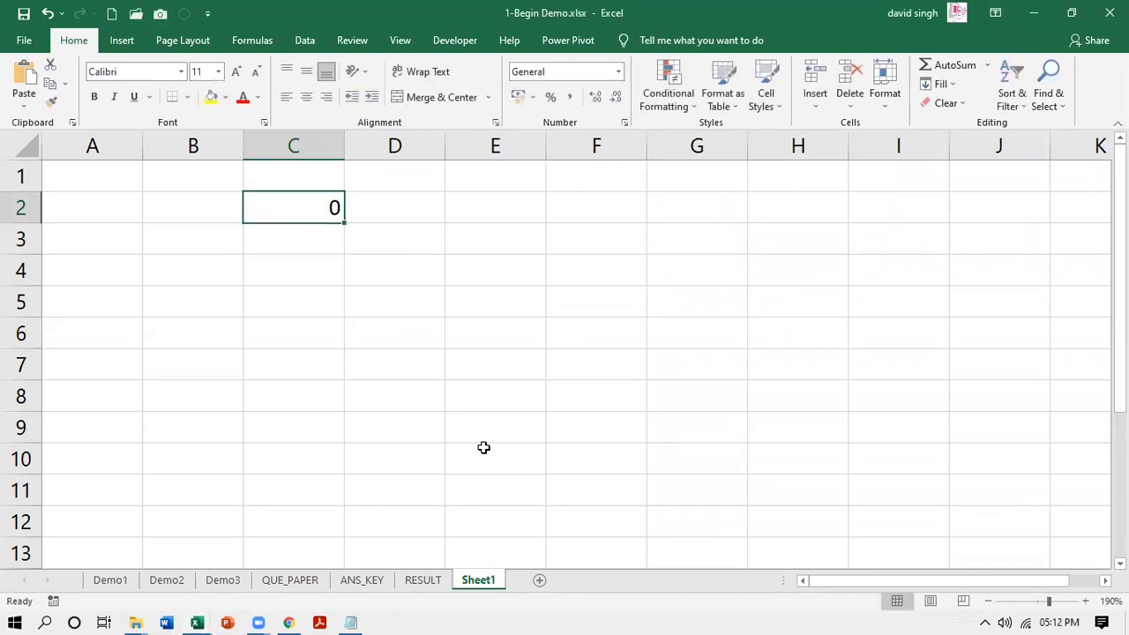
type("-1")
key("Return")
key("Up")
- Set cell C2 to 5 and reselect it
type("5")
key("Return")
key("Up")
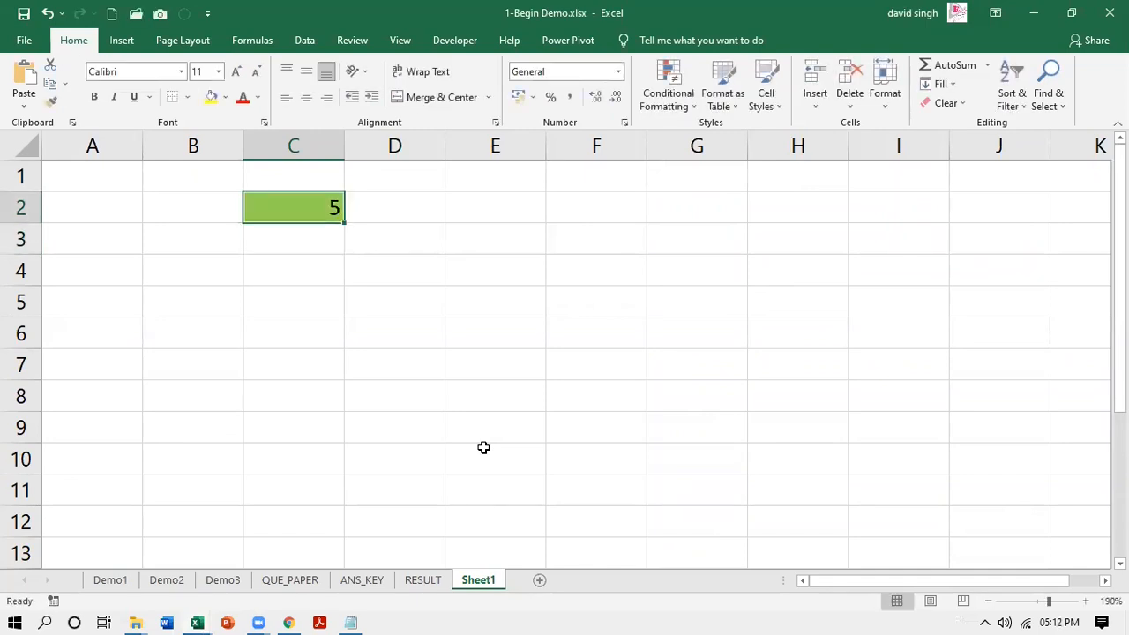
- Test the Greater Than rule in cell C2 with the value 2 and reselect the cell
type("2")
key("Return")
key("Up")
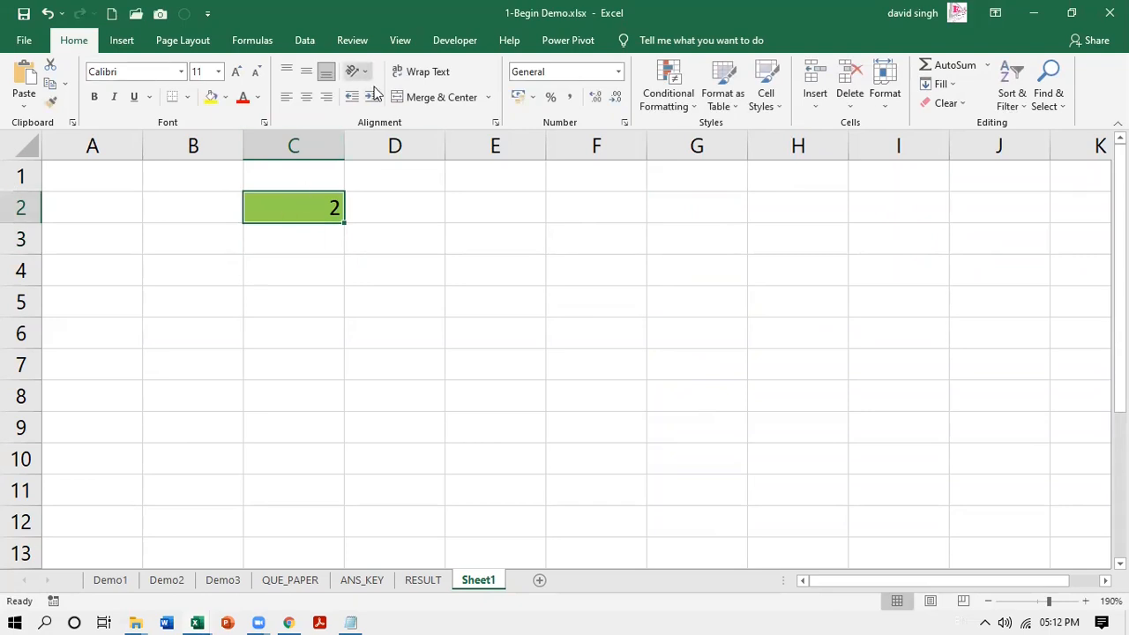
- Start a Text That Contains highlight rule on cell C2 for the text "yes", with a custom format using the standard yellow fill
left_click(285, 205)
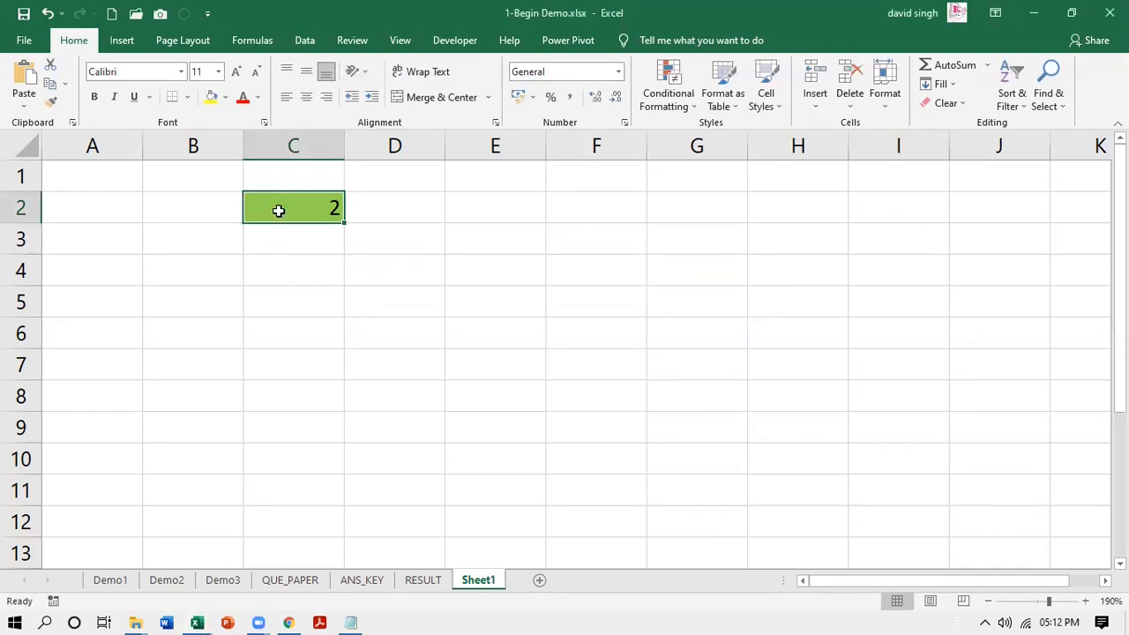
left_click(694, 112)
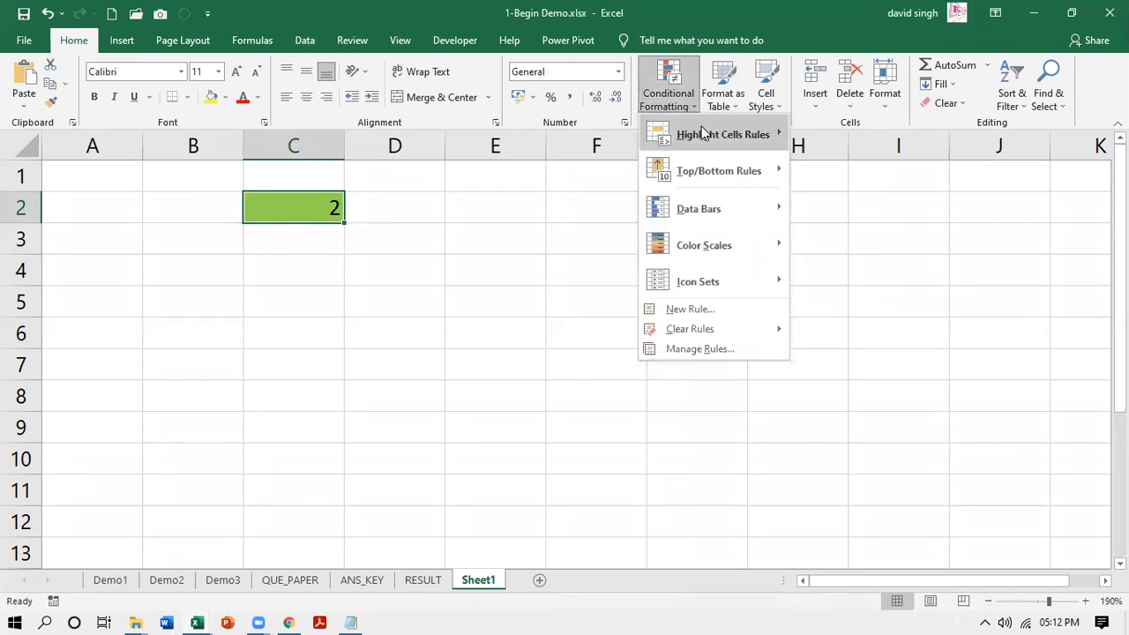
mouse_move(706, 130)
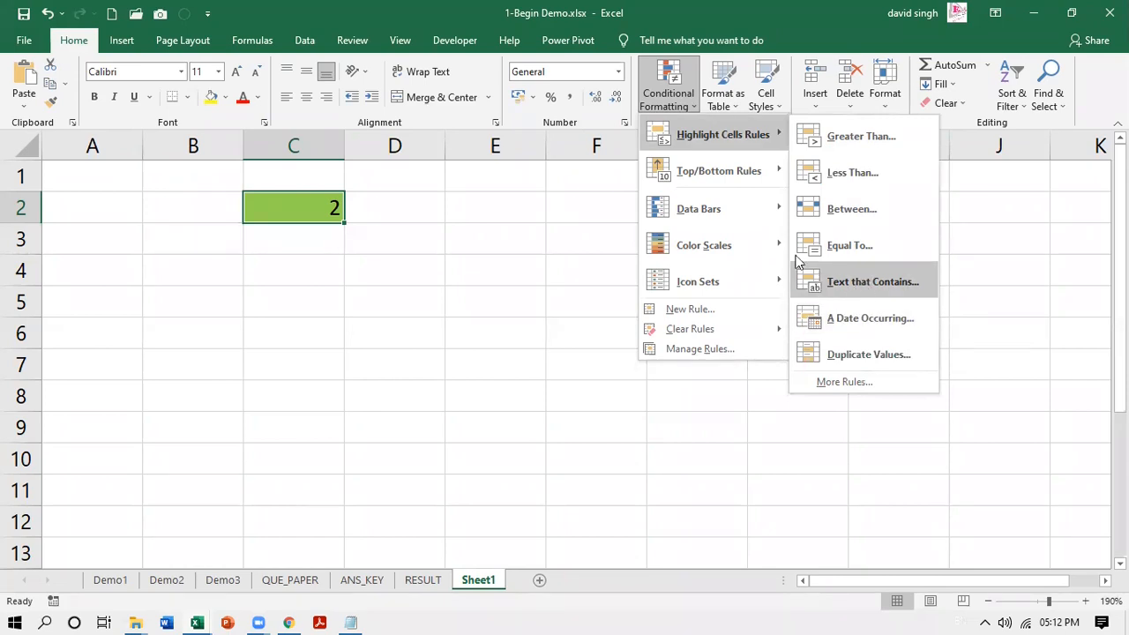
left_click_drag(522, 193, 709, 217)
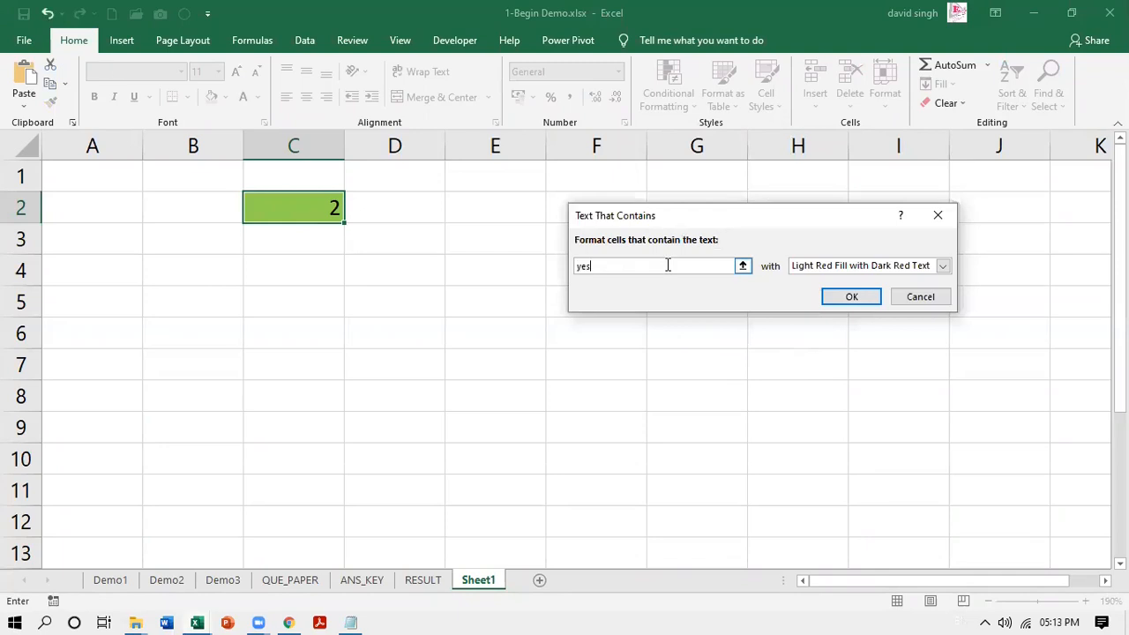
left_click(942, 265)
left_click(847, 345)
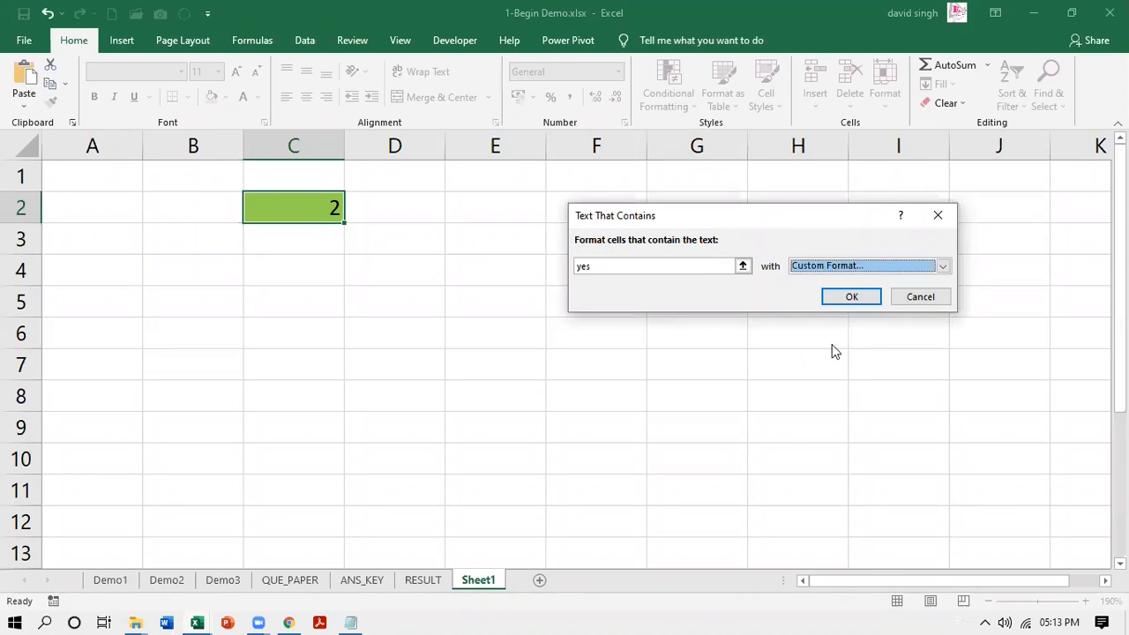
left_click(425, 204)
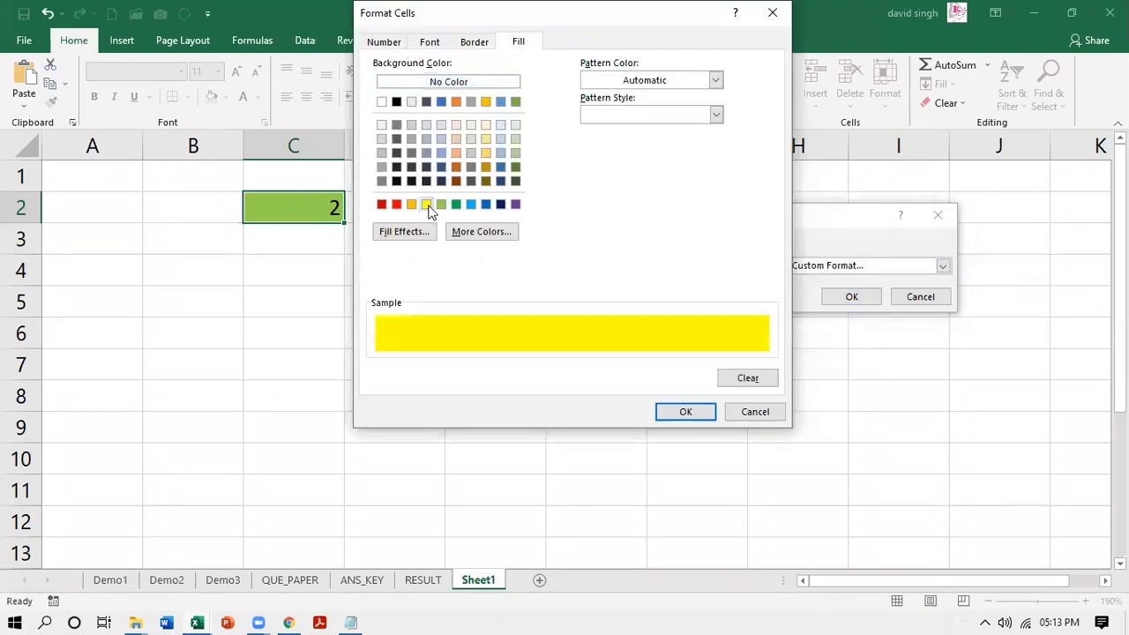
- Give the rule's custom format a dark orange font color and apply the rule
left_click(432, 42)
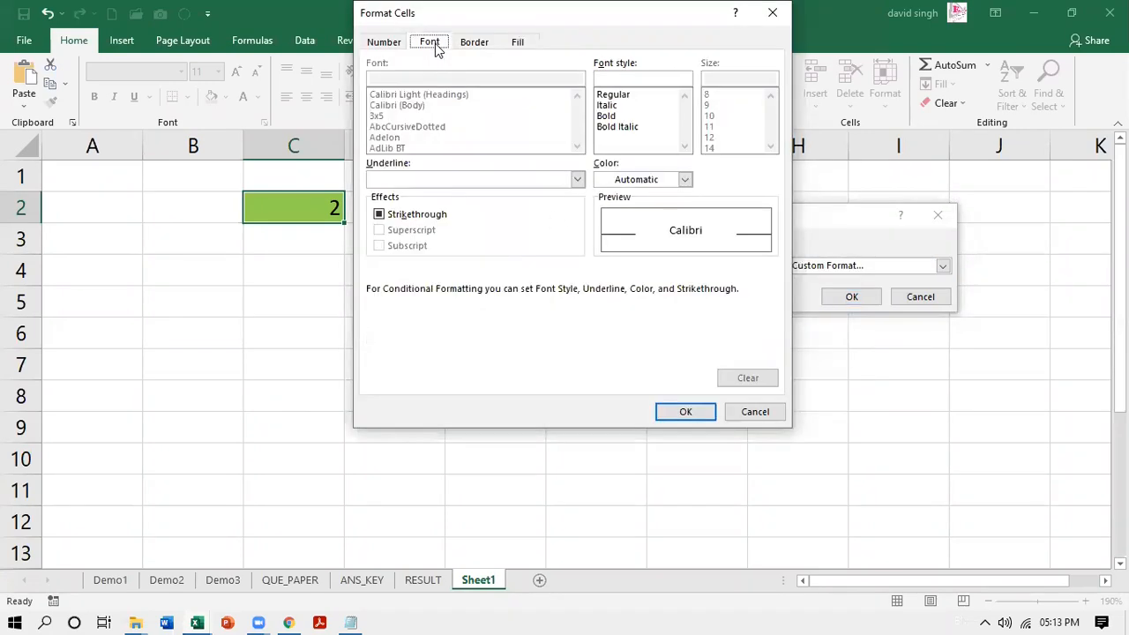
left_click(685, 181)
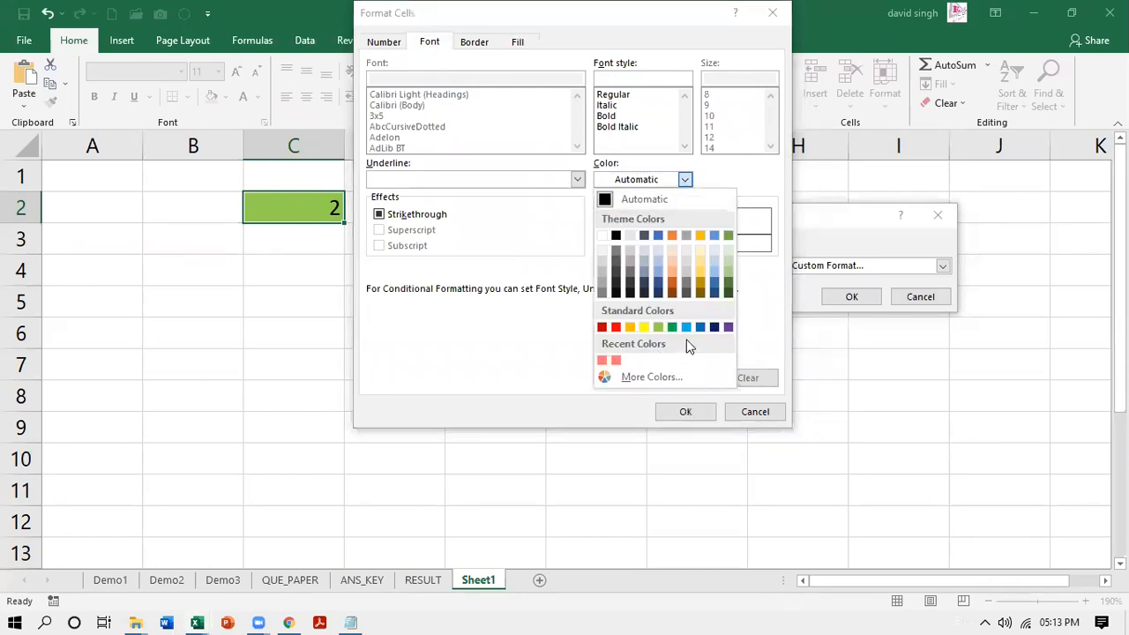
left_click(672, 284)
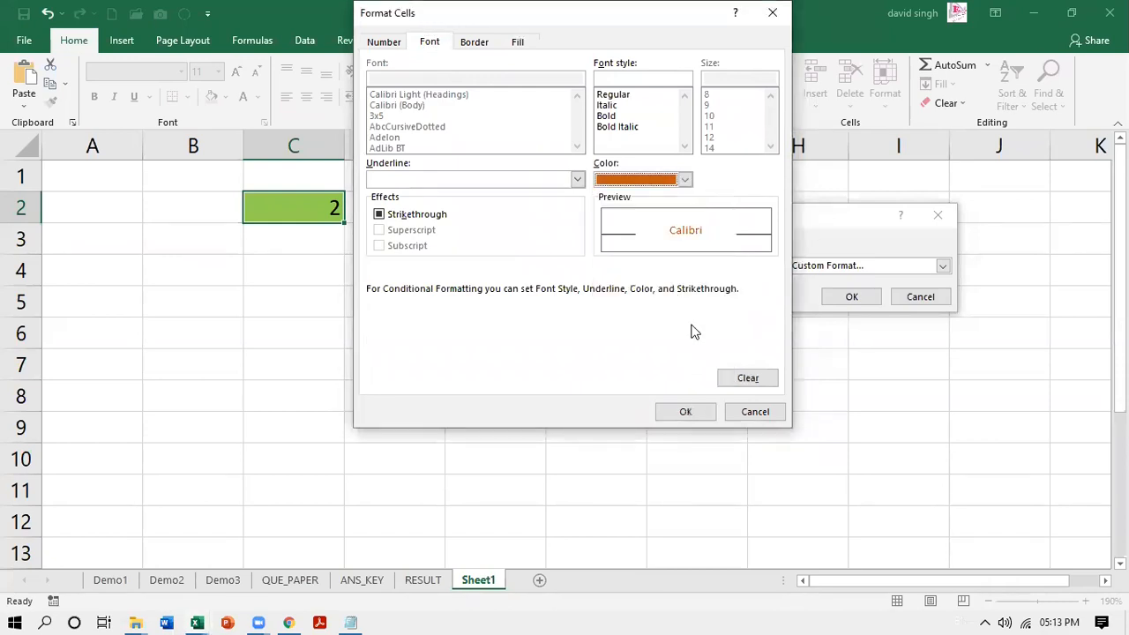
left_click(679, 413)
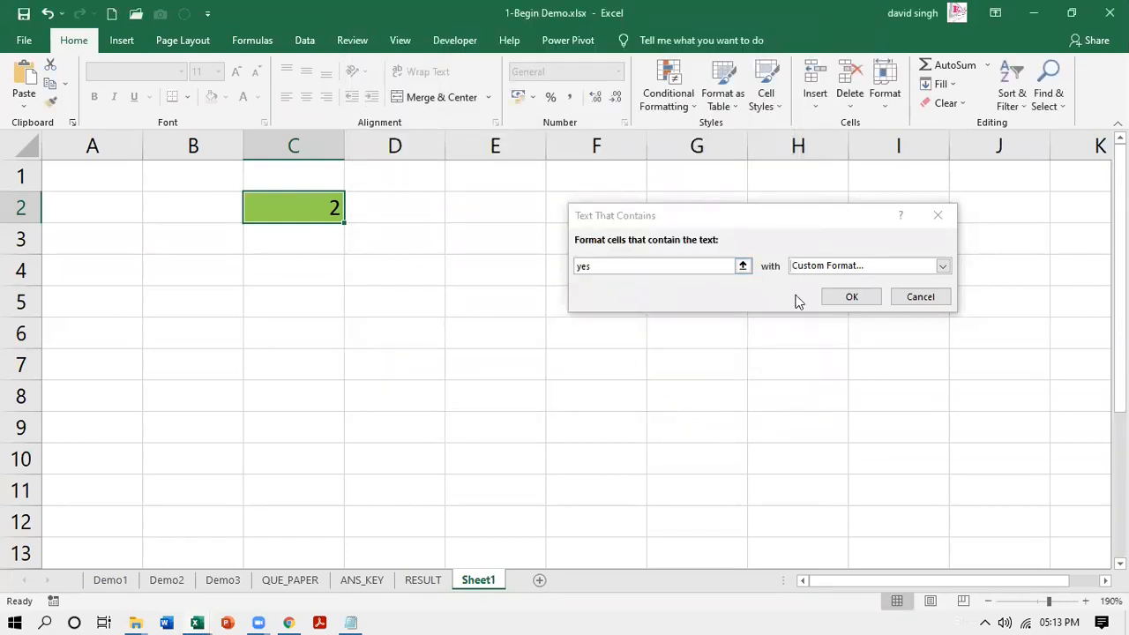
left_click(832, 298)
- Enter "yes" in cell C2 to test the text rule, and reselect the cell
type("yes")
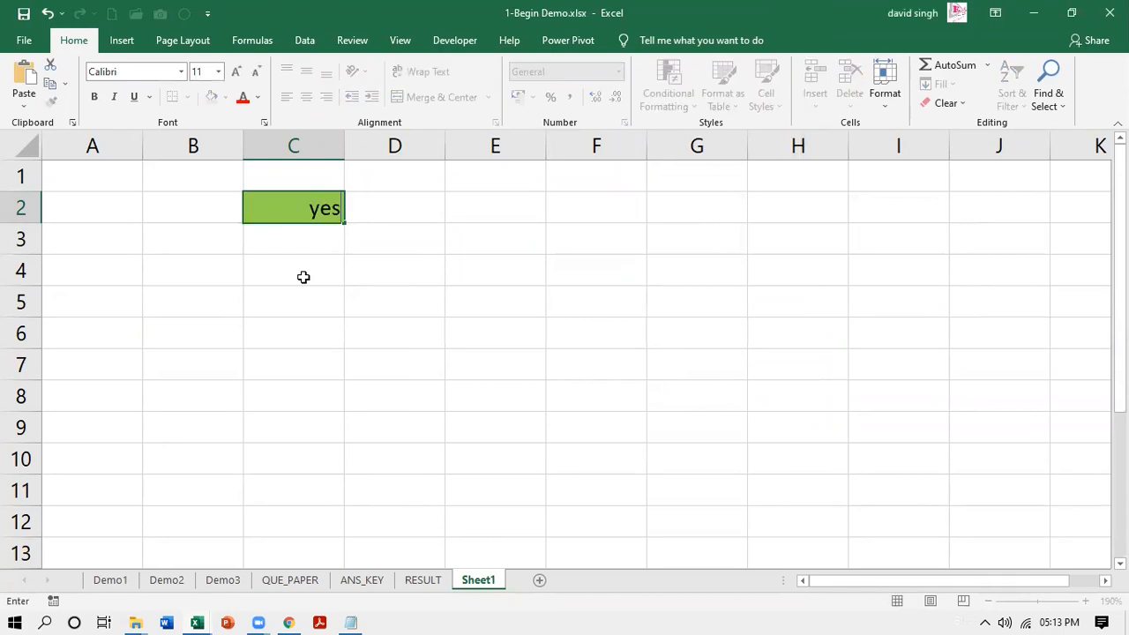
key("Return")
key("Up")
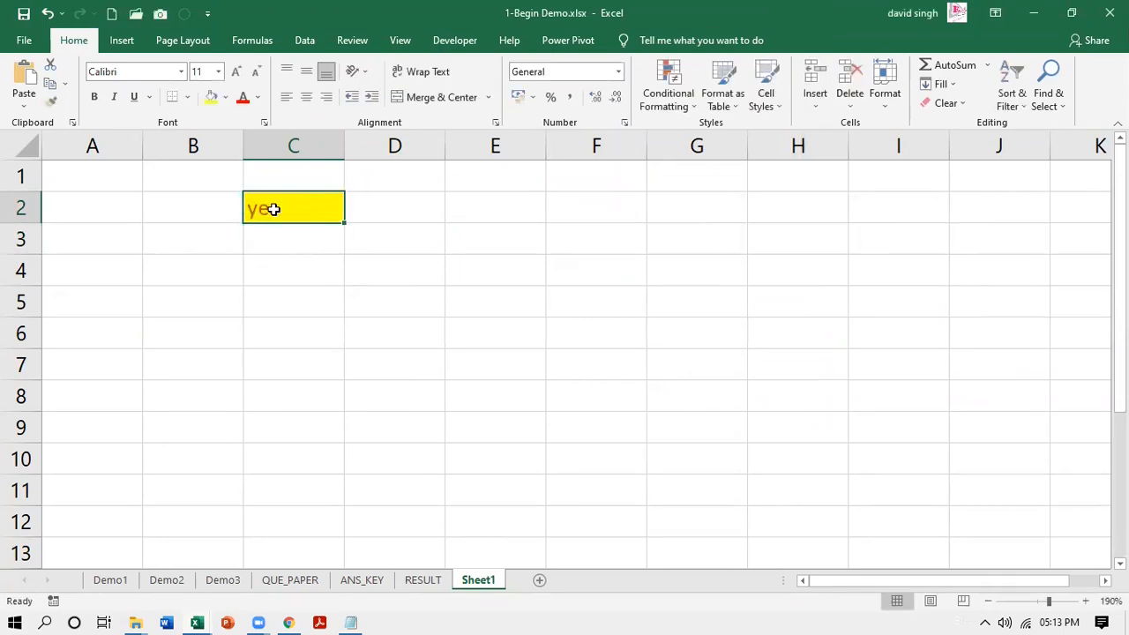
key("Down")
key("Up")
key("Down")
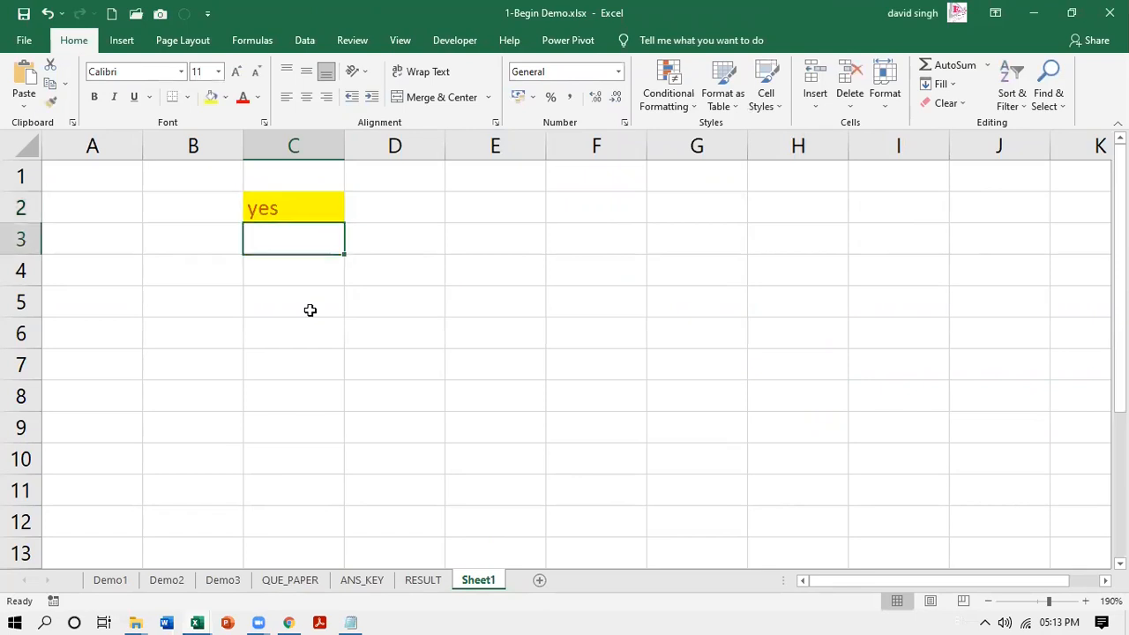
key("Up")
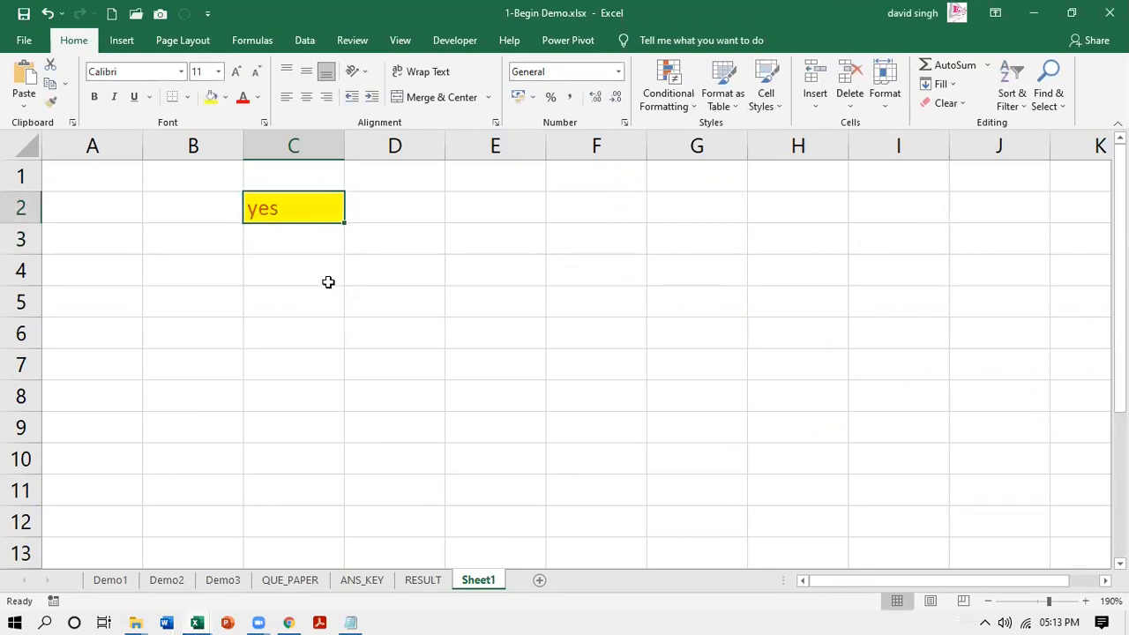
left_click(692, 108)
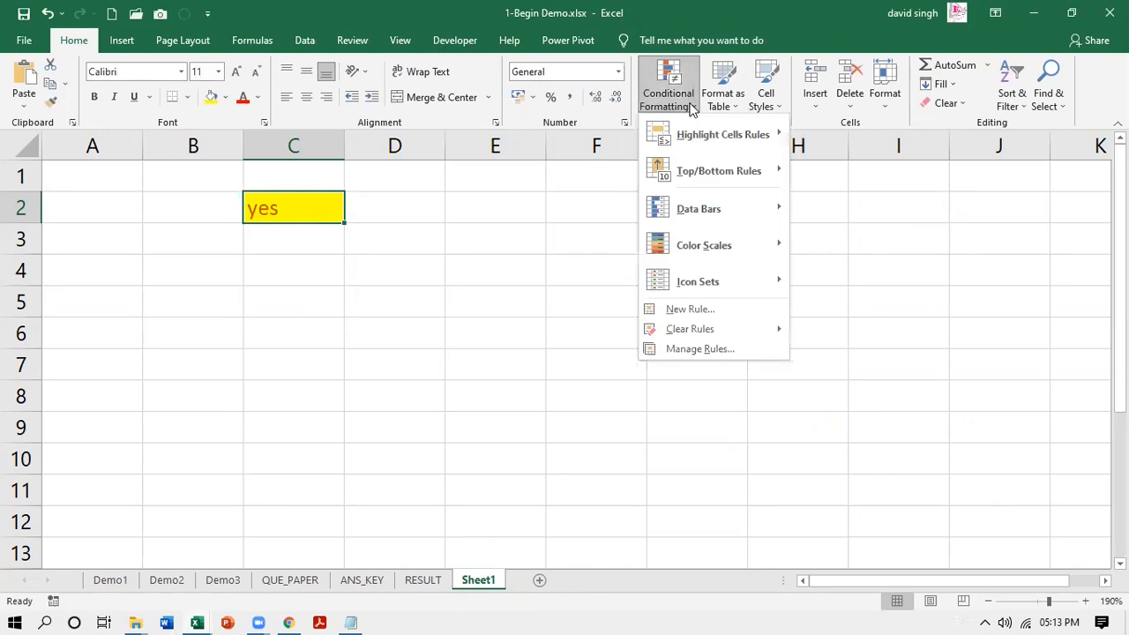
mouse_move(696, 136)
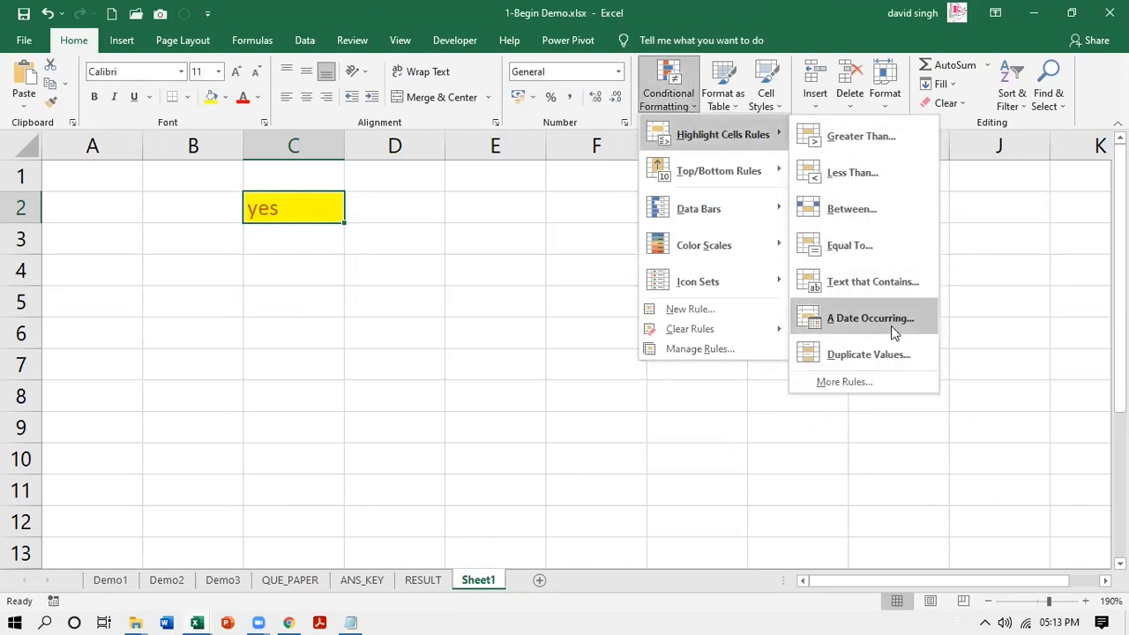
left_click(784, 398)
left_click(280, 242)
left_click(282, 212)
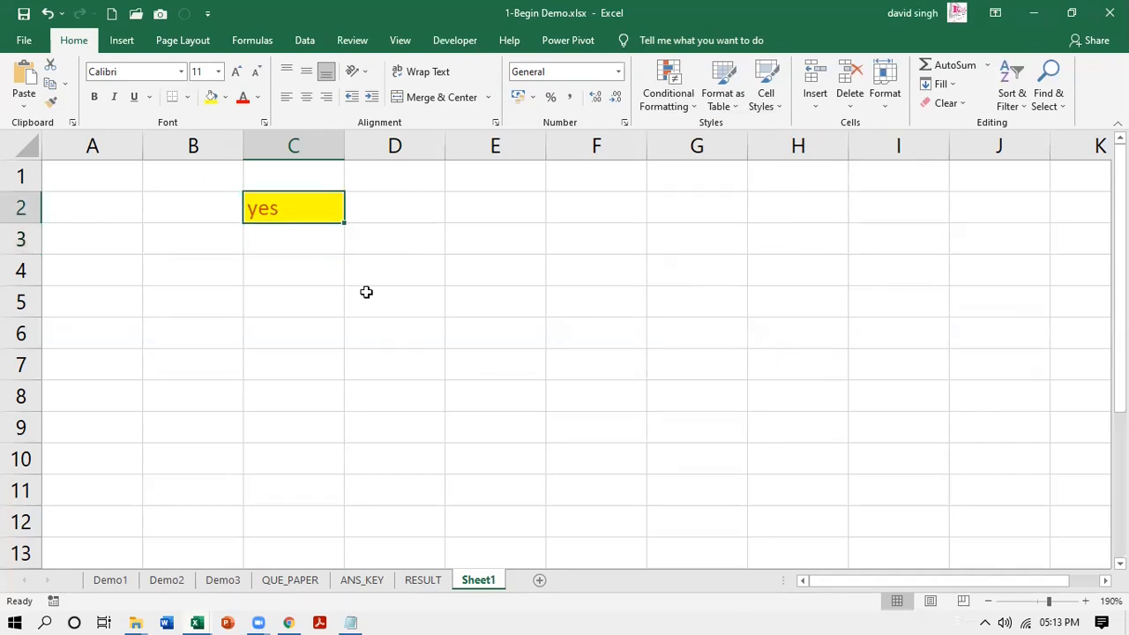
- Review the conditional formatting rules of the verb question's answer cell on the Demo1 sheet, and close the rules manager
left_click(116, 582)
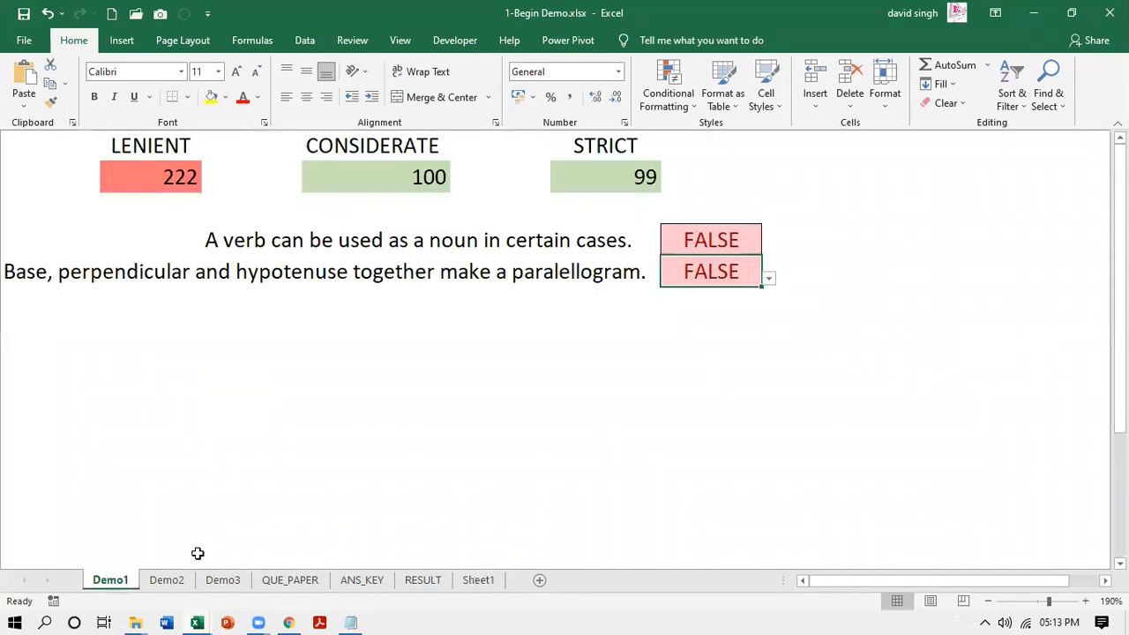
left_click(692, 239)
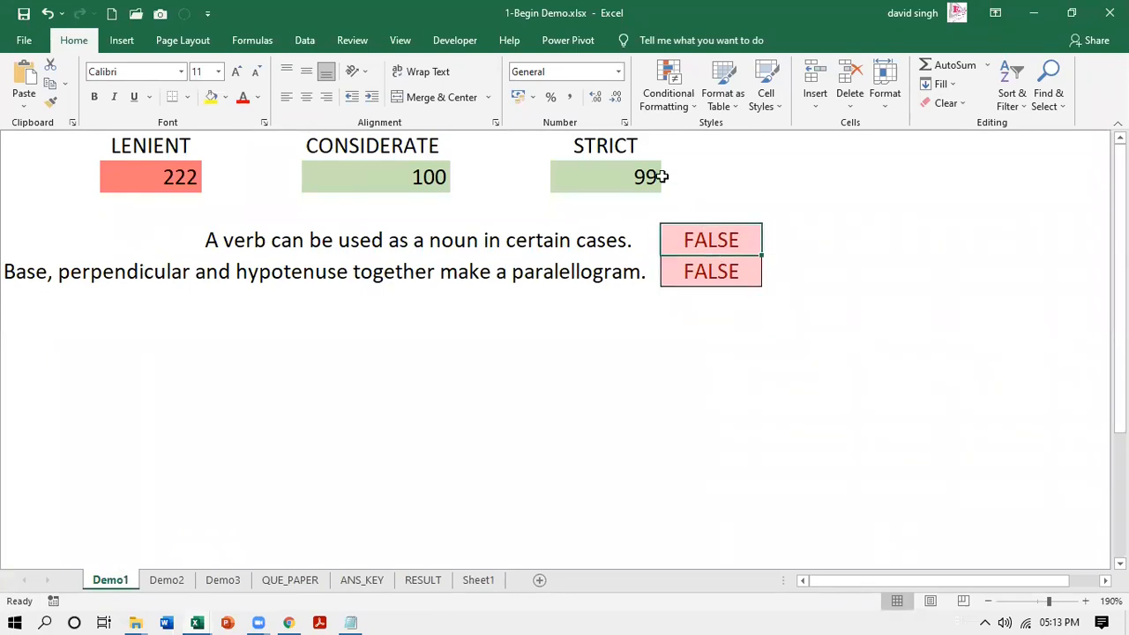
left_click(694, 107)
key("Escape")
left_click(696, 104)
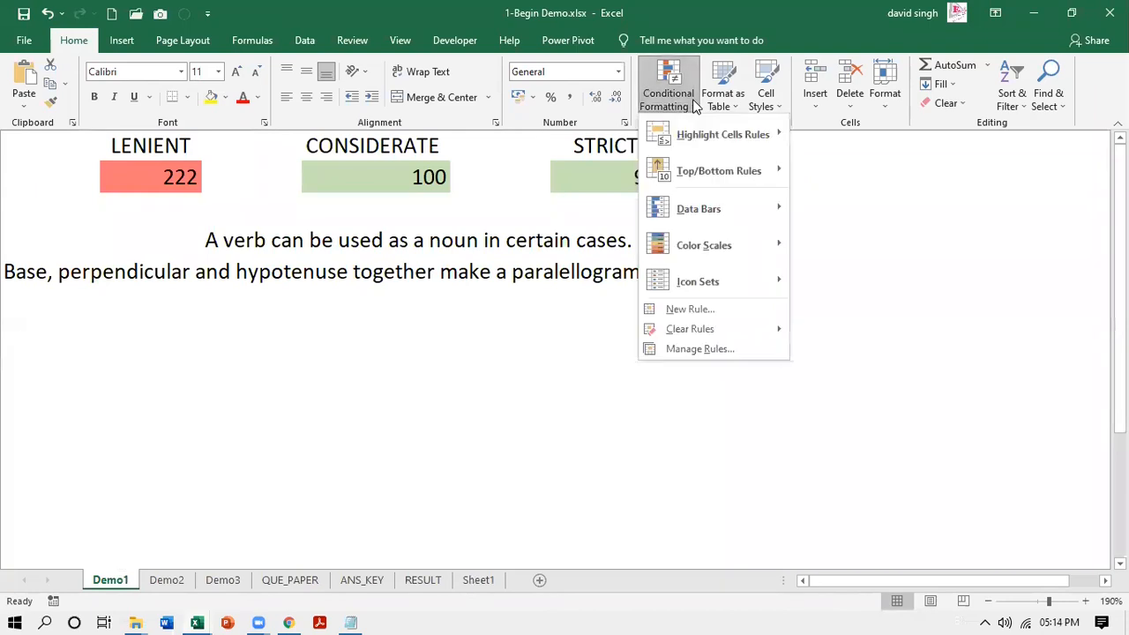
left_click(705, 351)
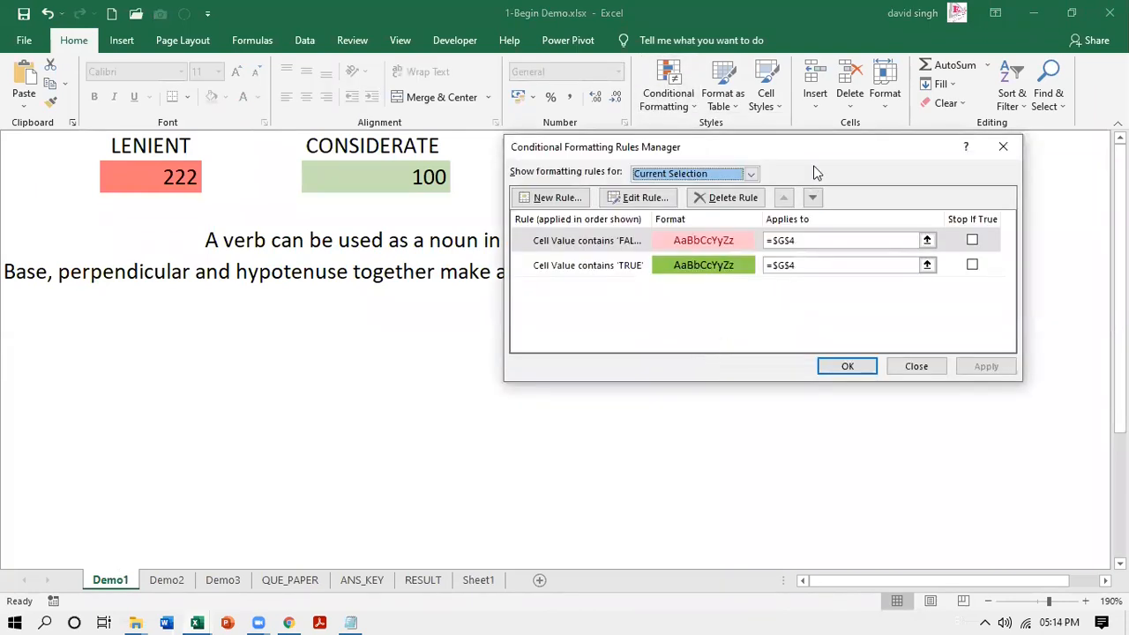
left_click_drag(667, 146, 229, 204)
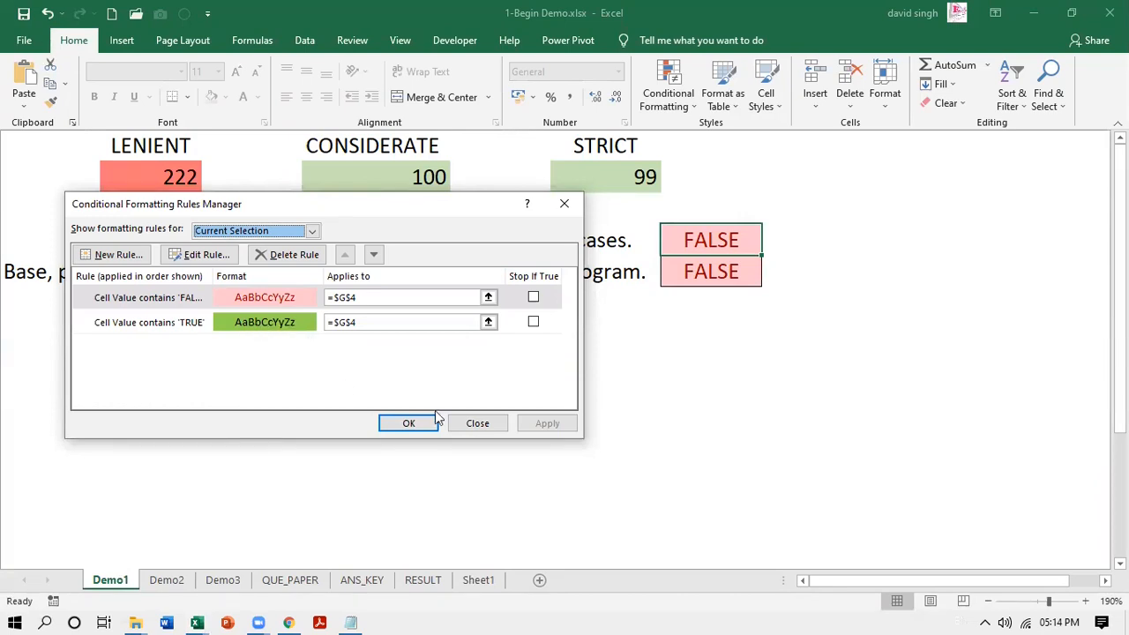
left_click(410, 423)
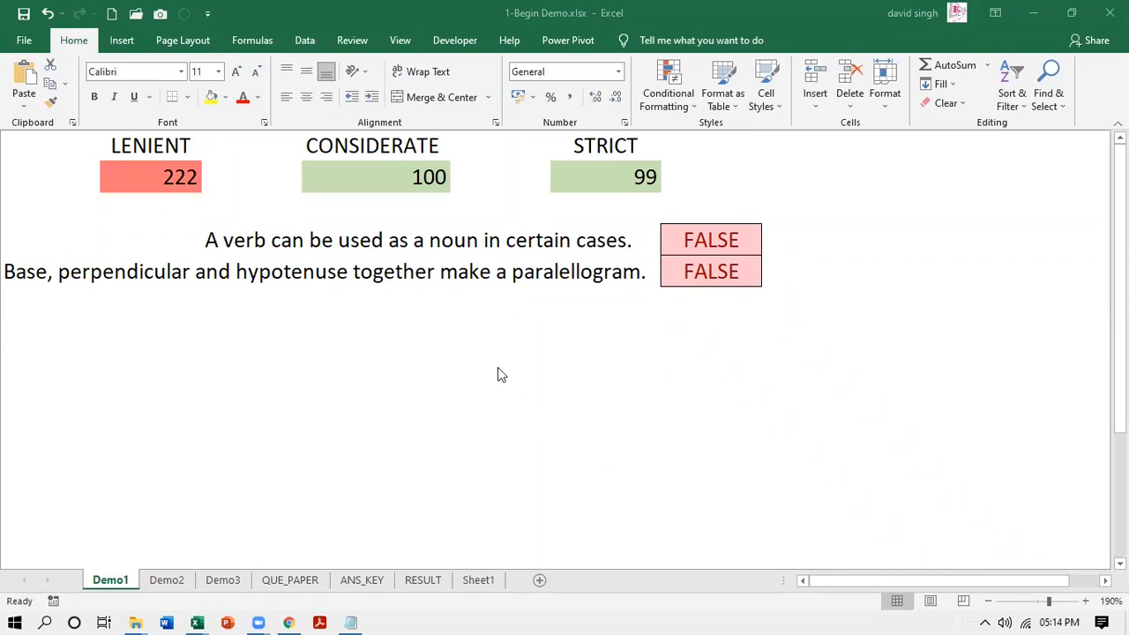
- Open the data validation settings for cell E2 on Sheet1 and look through the input message and error alert options
left_click(473, 583)
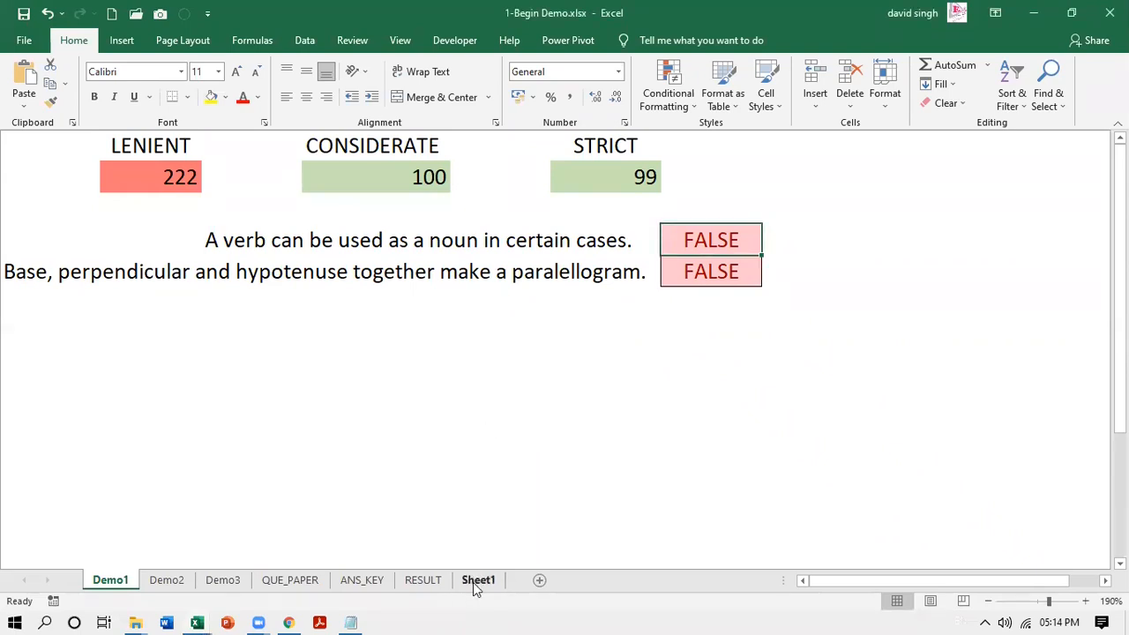
left_click(473, 582)
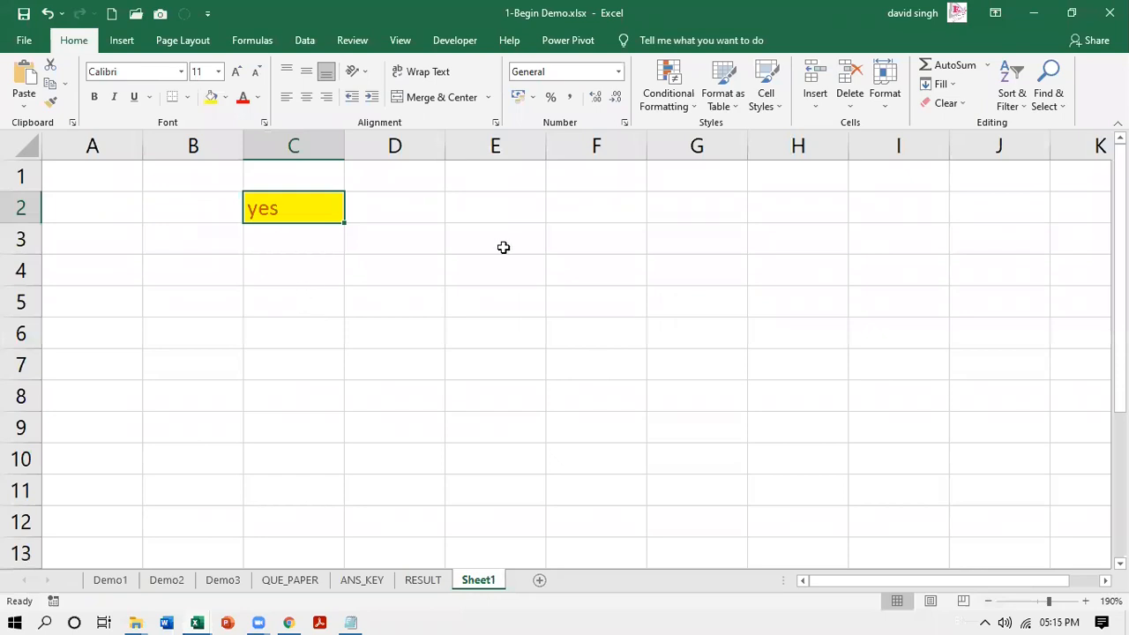
left_click(558, 244)
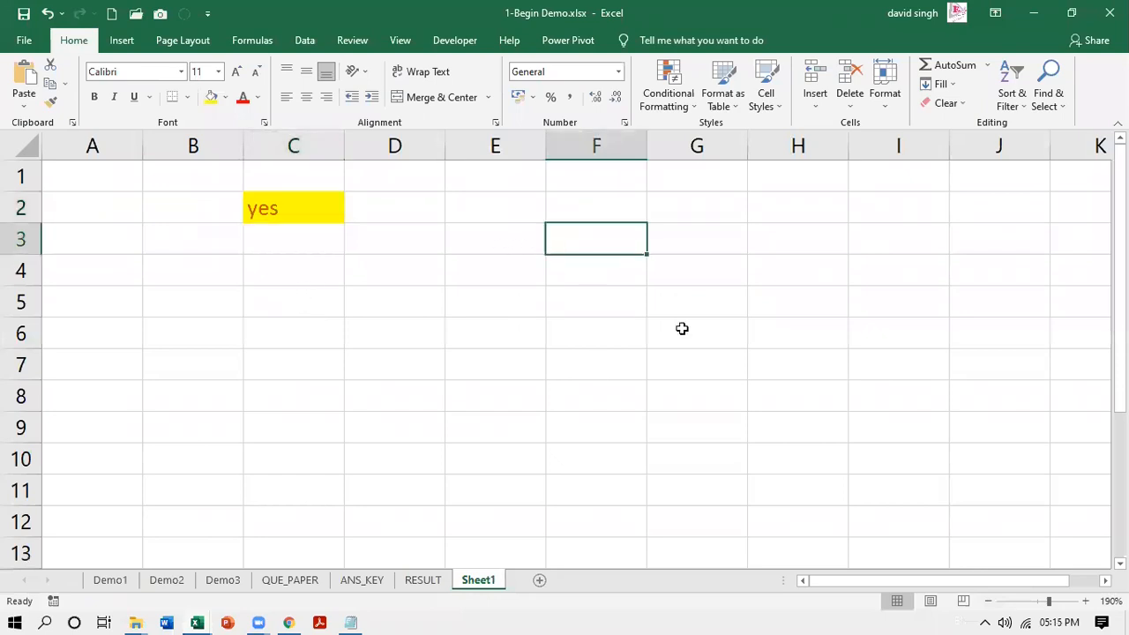
left_click(511, 209)
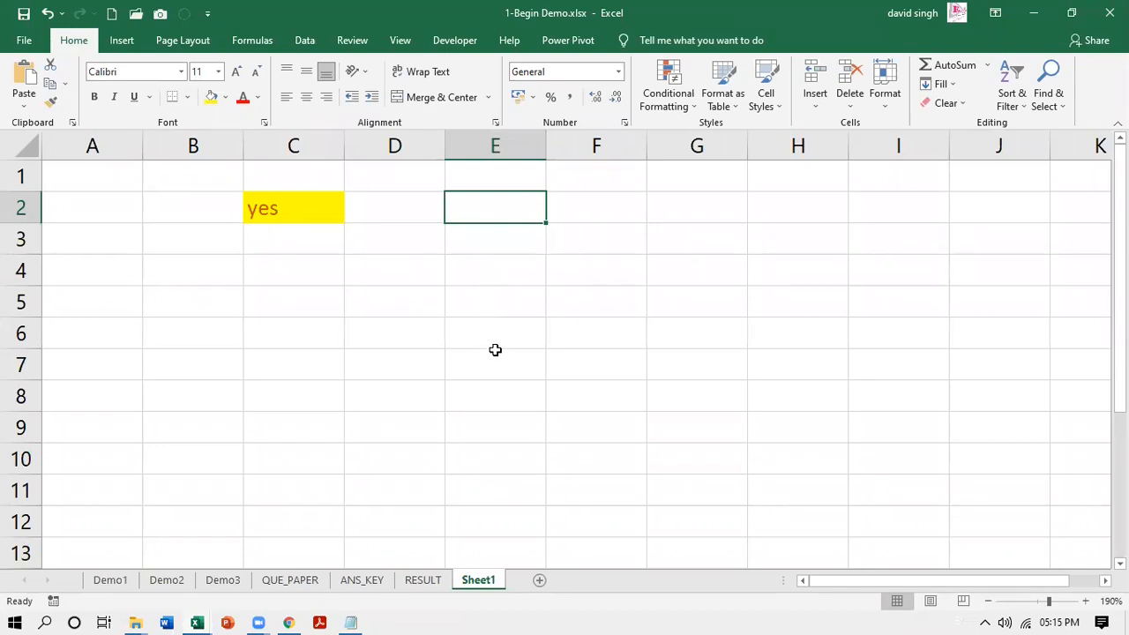
left_click(301, 46)
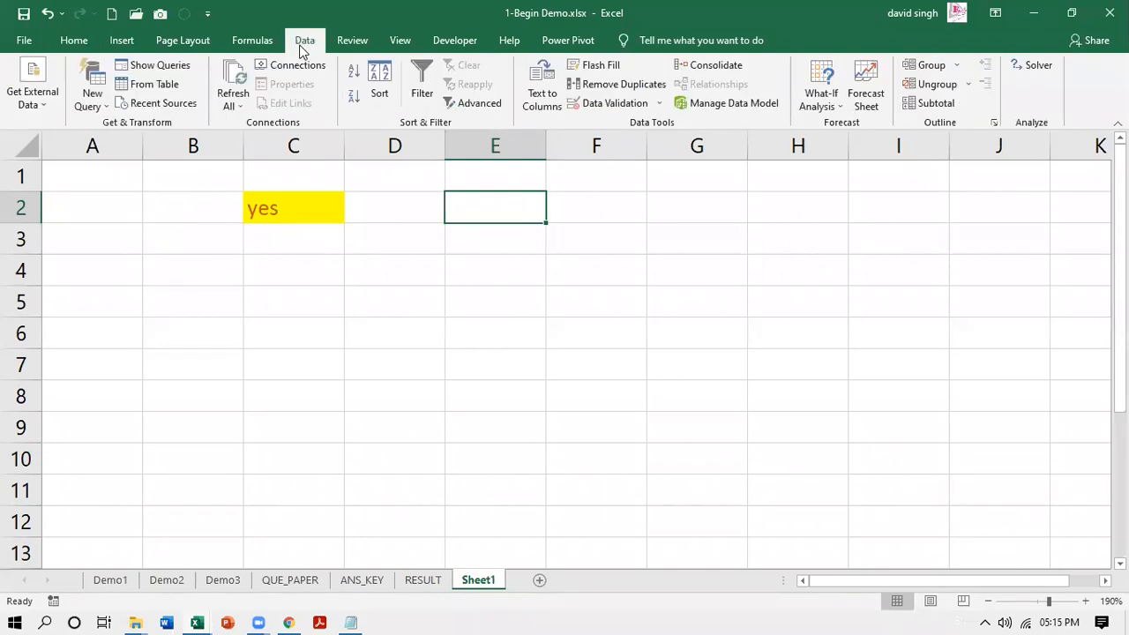
left_click(74, 40)
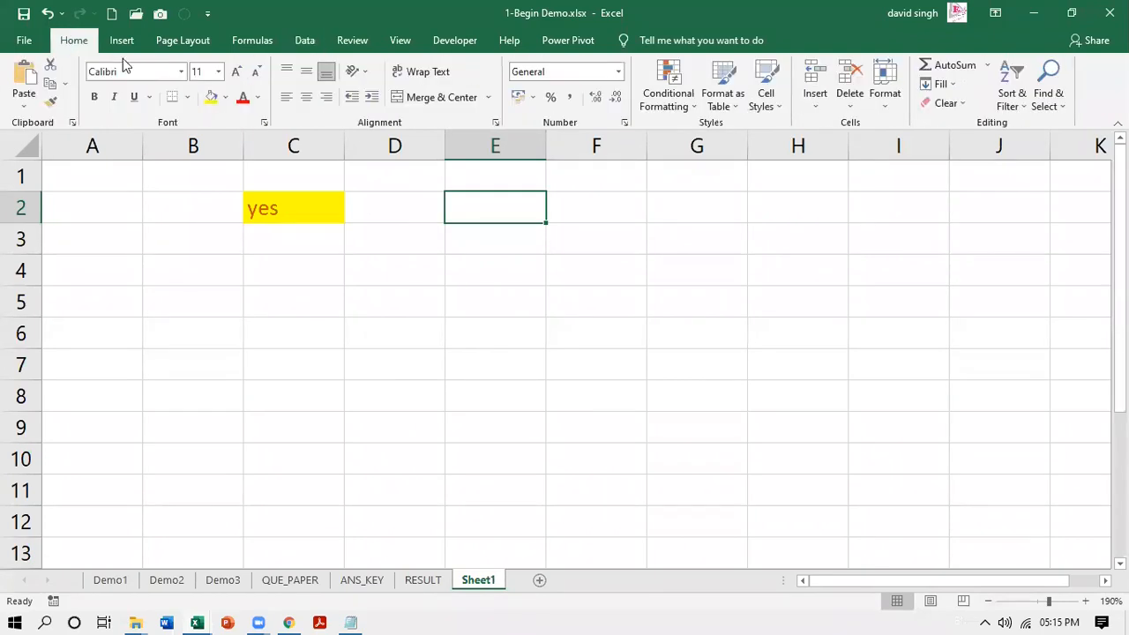
left_click(304, 40)
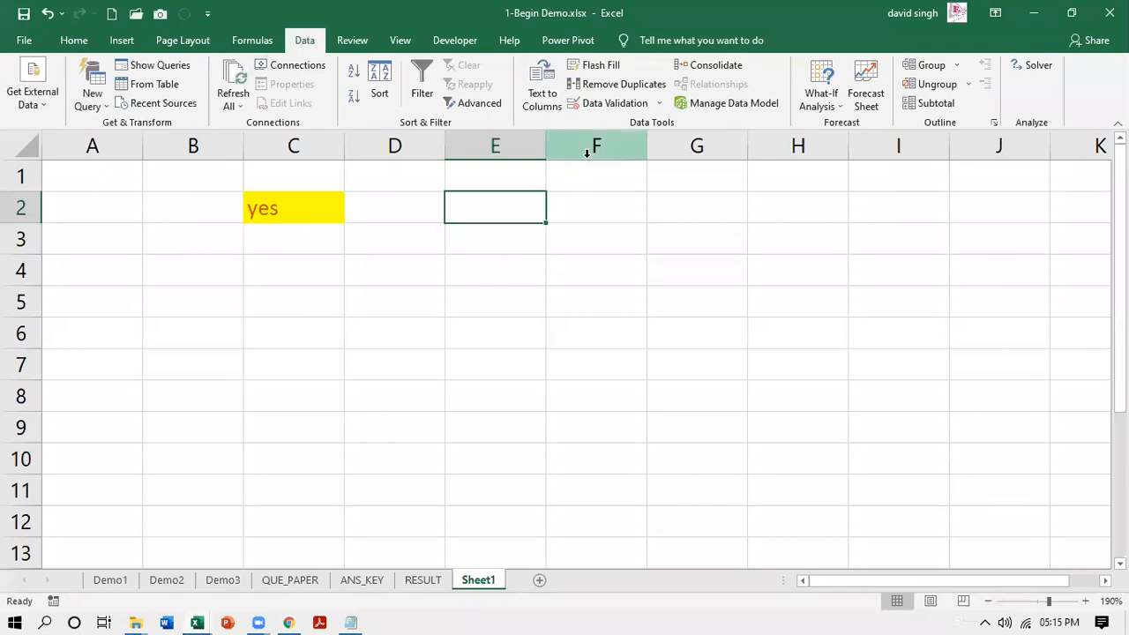
left_click(660, 104)
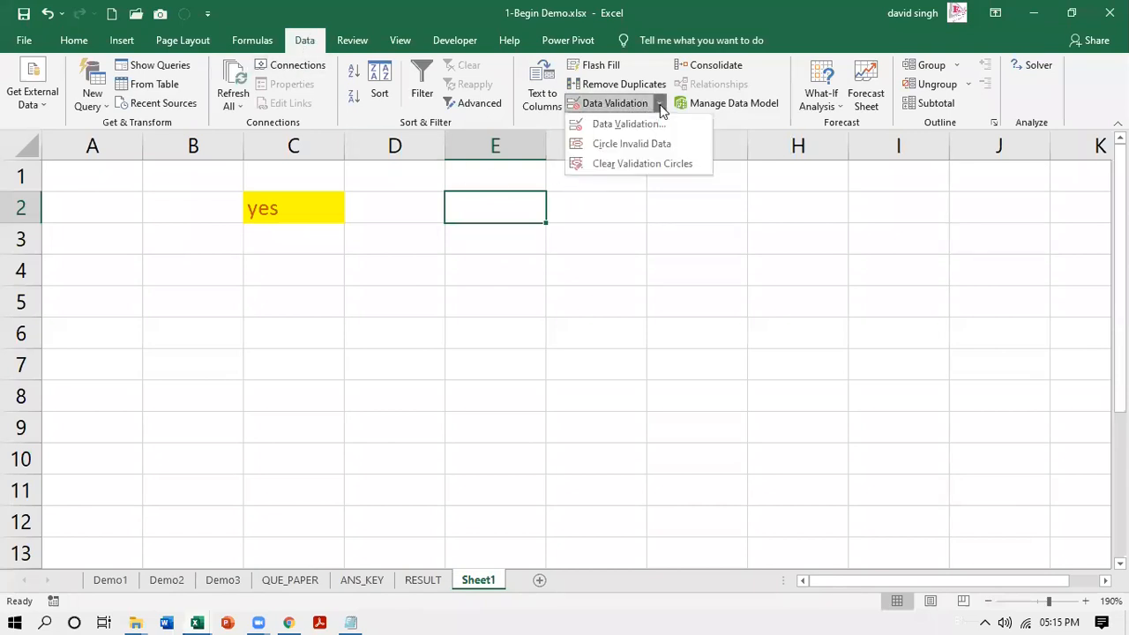
left_click(617, 125)
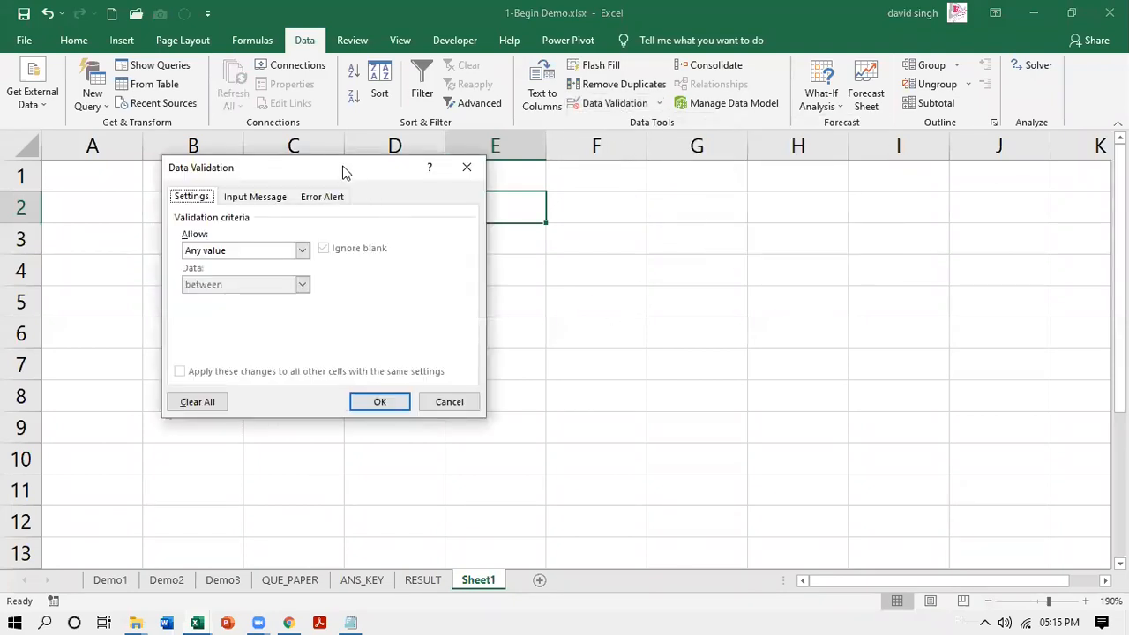
left_click_drag(350, 174, 853, 108)
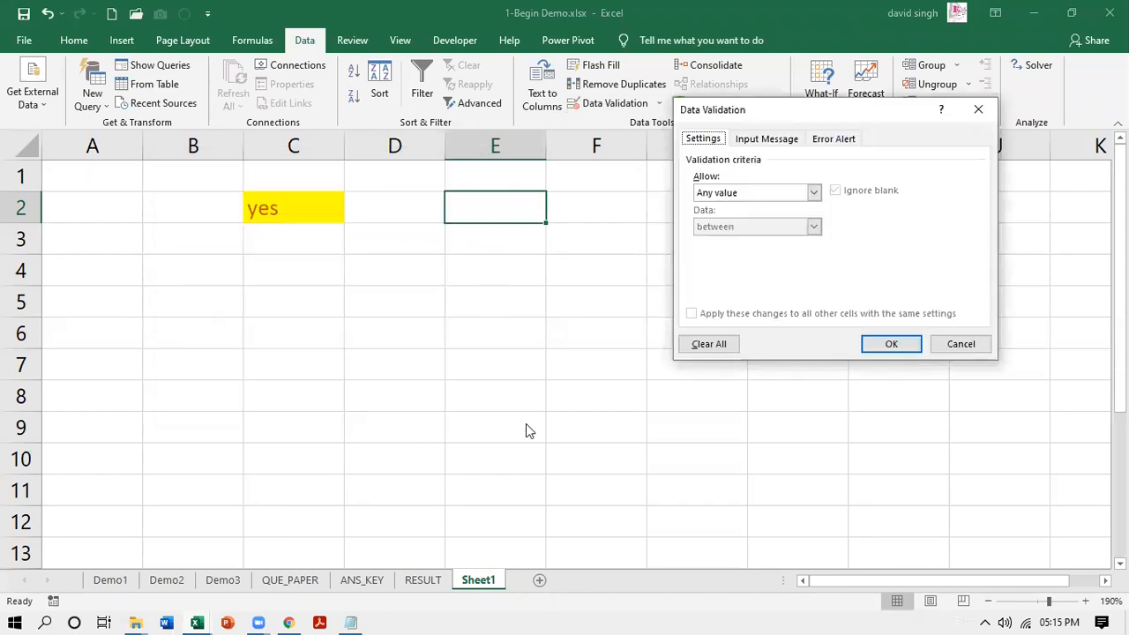
left_click(764, 137)
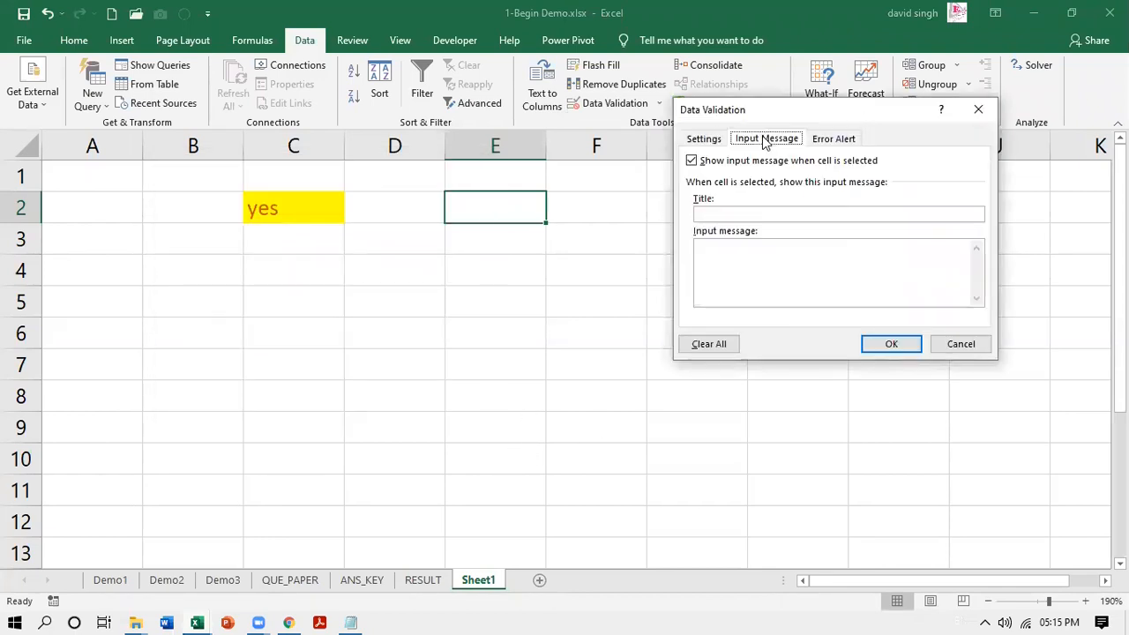
left_click(835, 138)
left_click(702, 138)
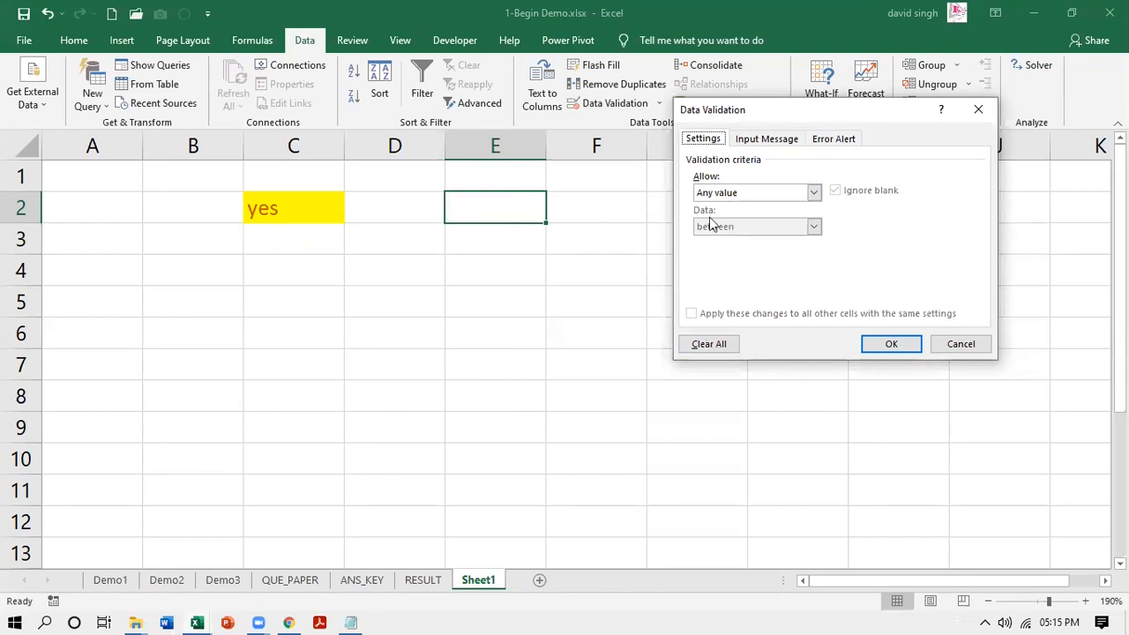
- Restrict cell E2 to whole numbers between a minimum of 5 and a maximum of 18, and apply the validation
left_click(812, 193)
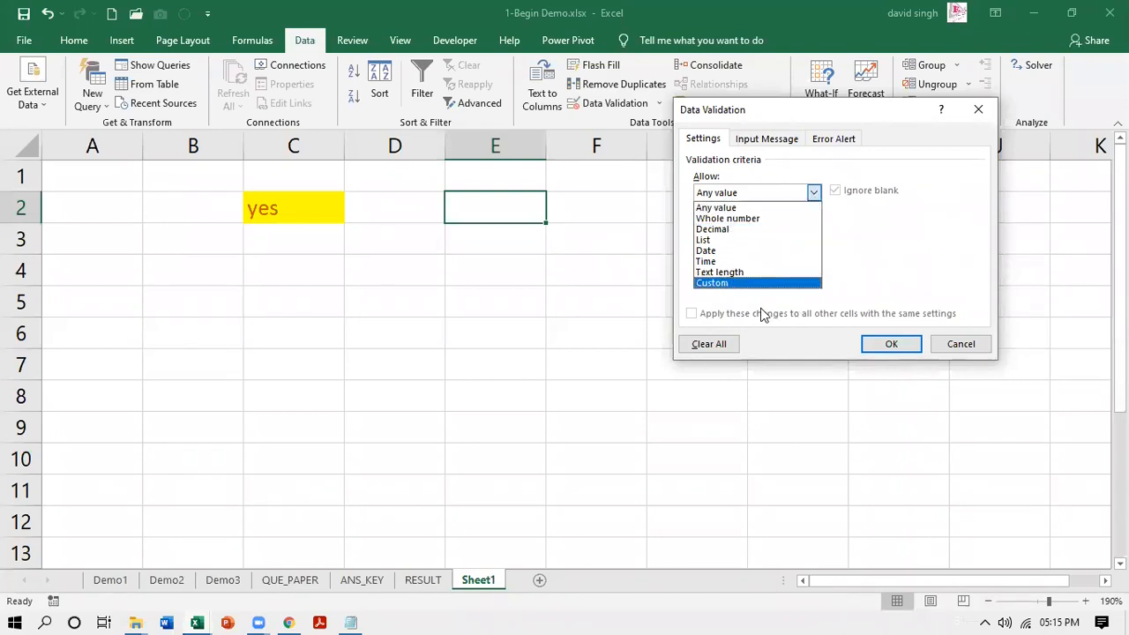
left_click(742, 219)
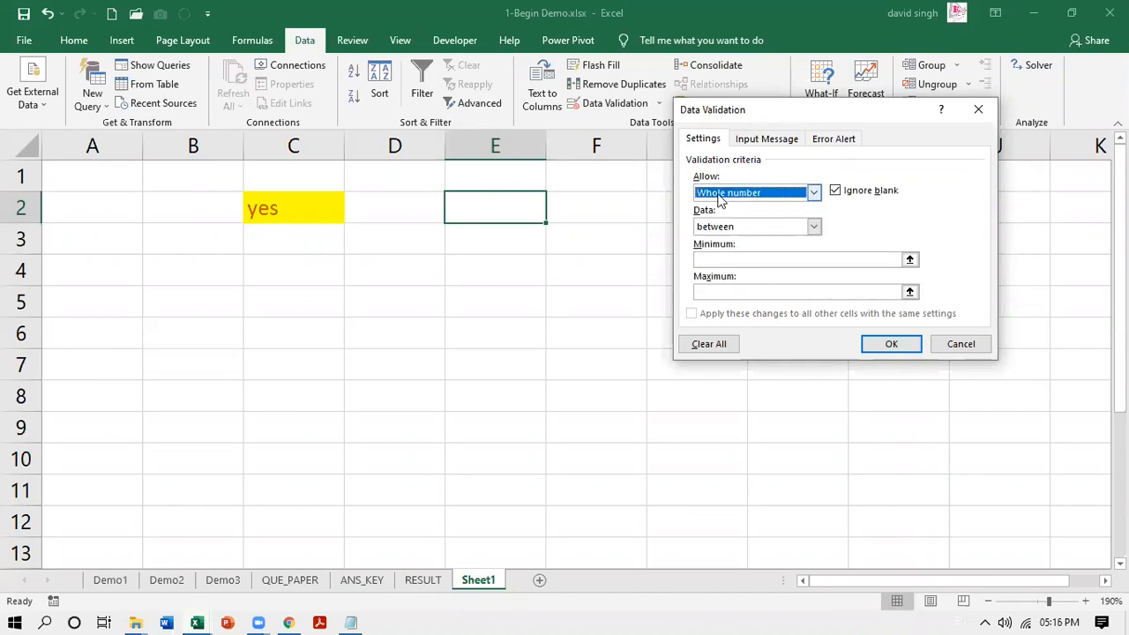
left_click(813, 227)
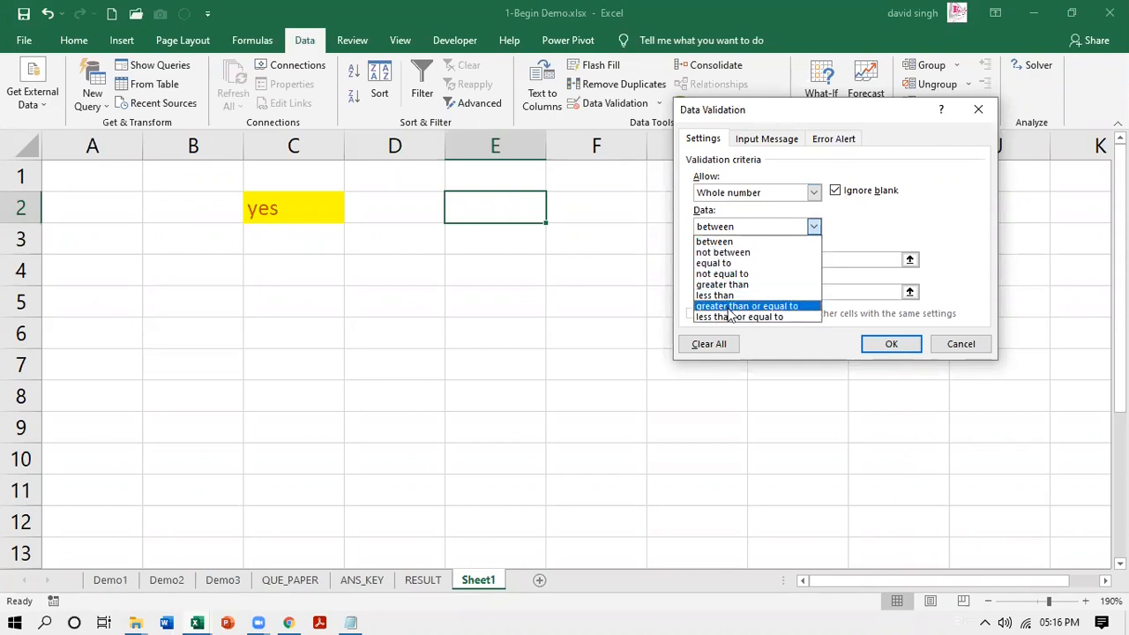
left_click(729, 242)
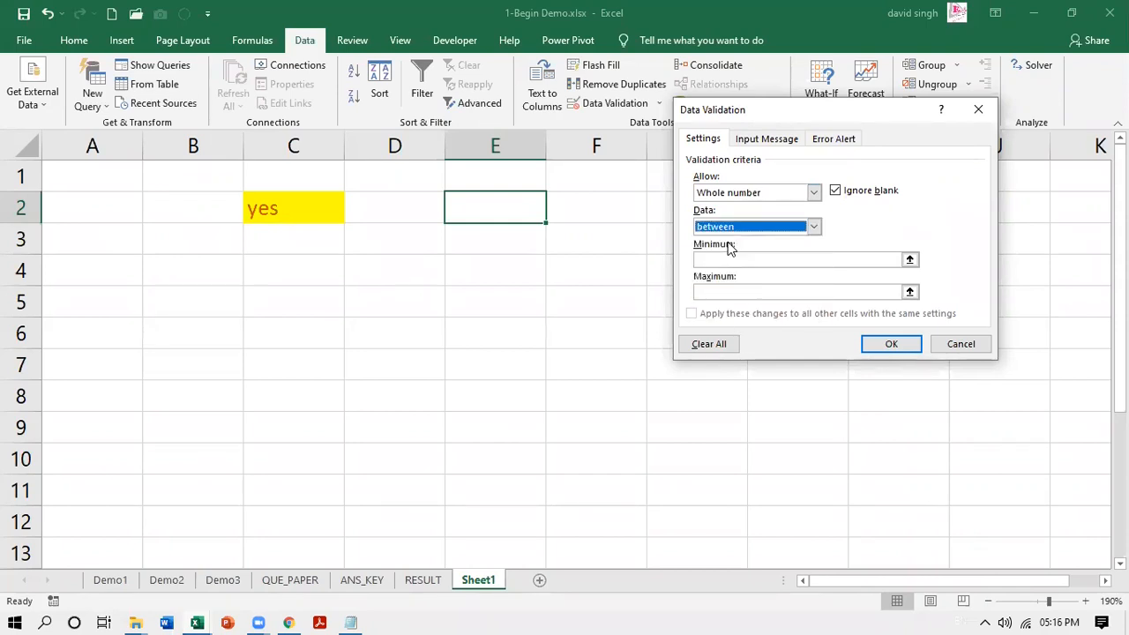
left_click(738, 259)
type("5")
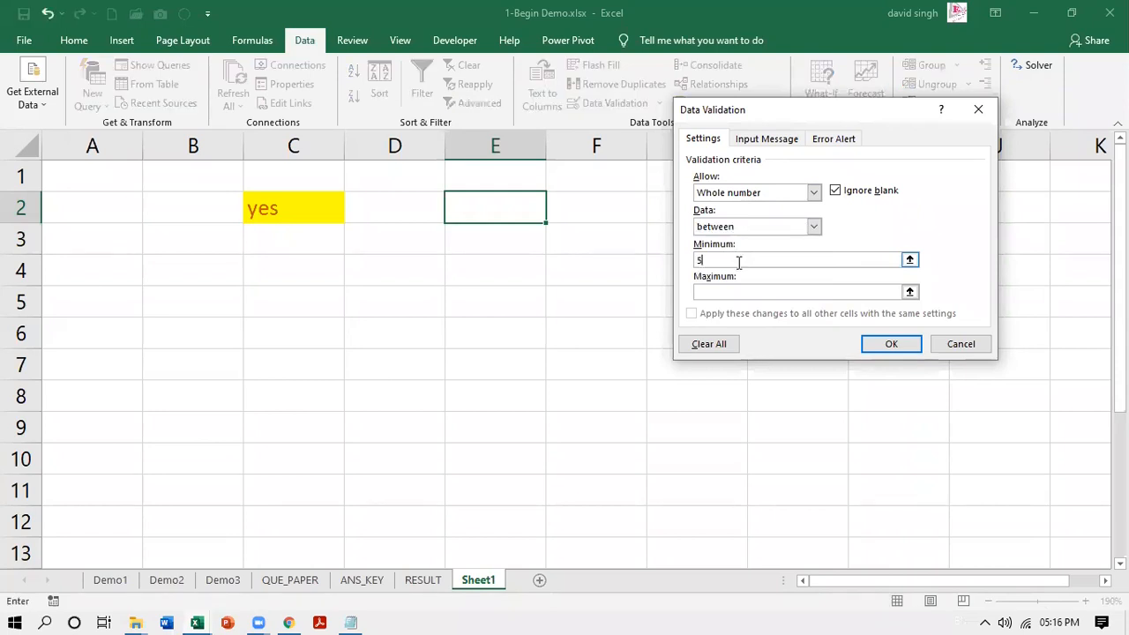
left_click(770, 292)
type("18")
left_click(886, 346)
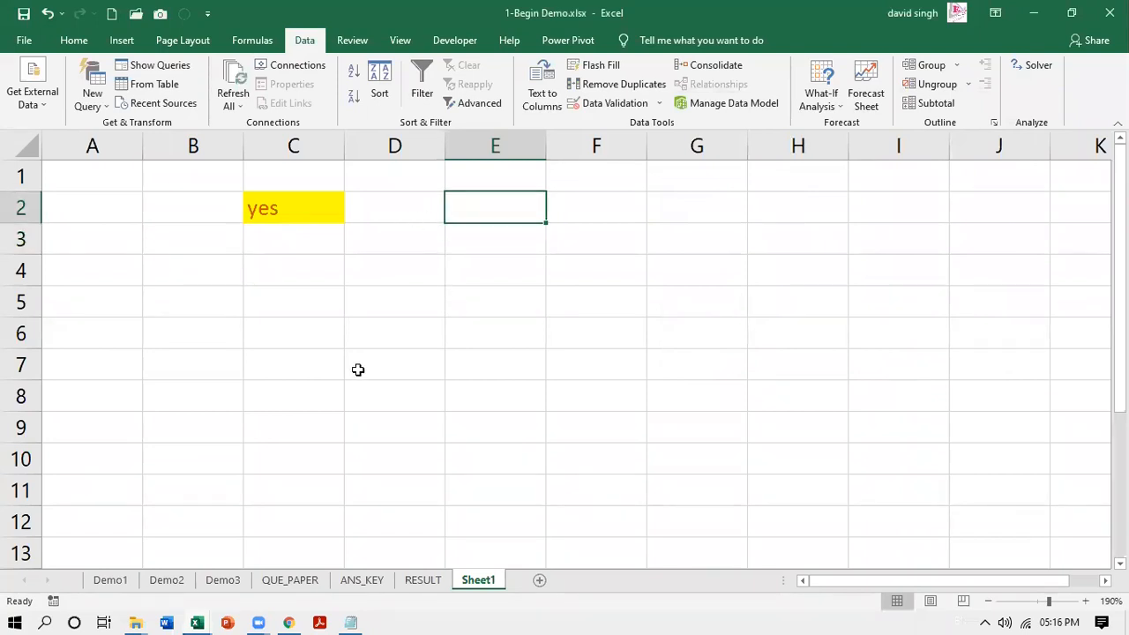
- Test the validation of cell E2 by trying the values 2 and 20, and enter 12 as its value
type("2")
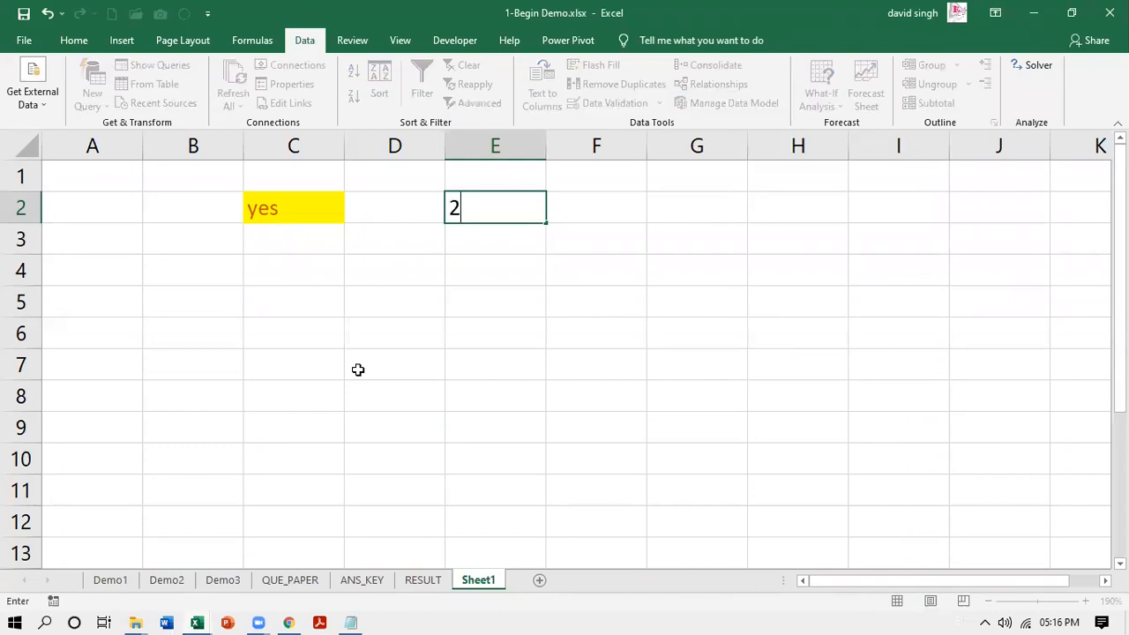
key("Return")
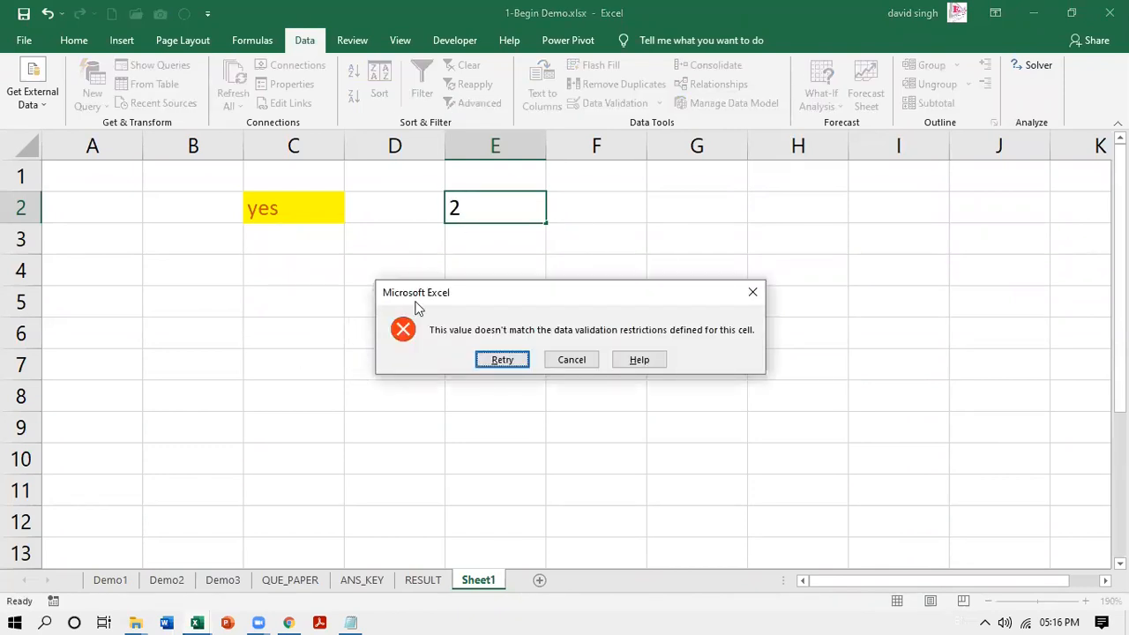
left_click(502, 360)
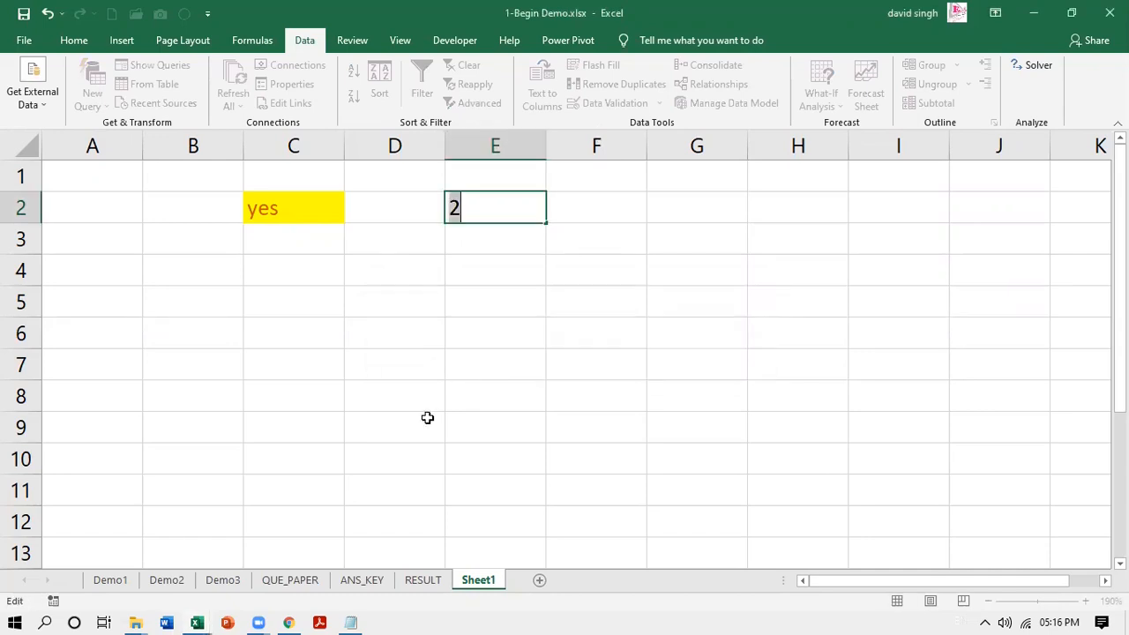
type("20")
key("Return")
left_click(501, 359)
type("12")
key("Return")
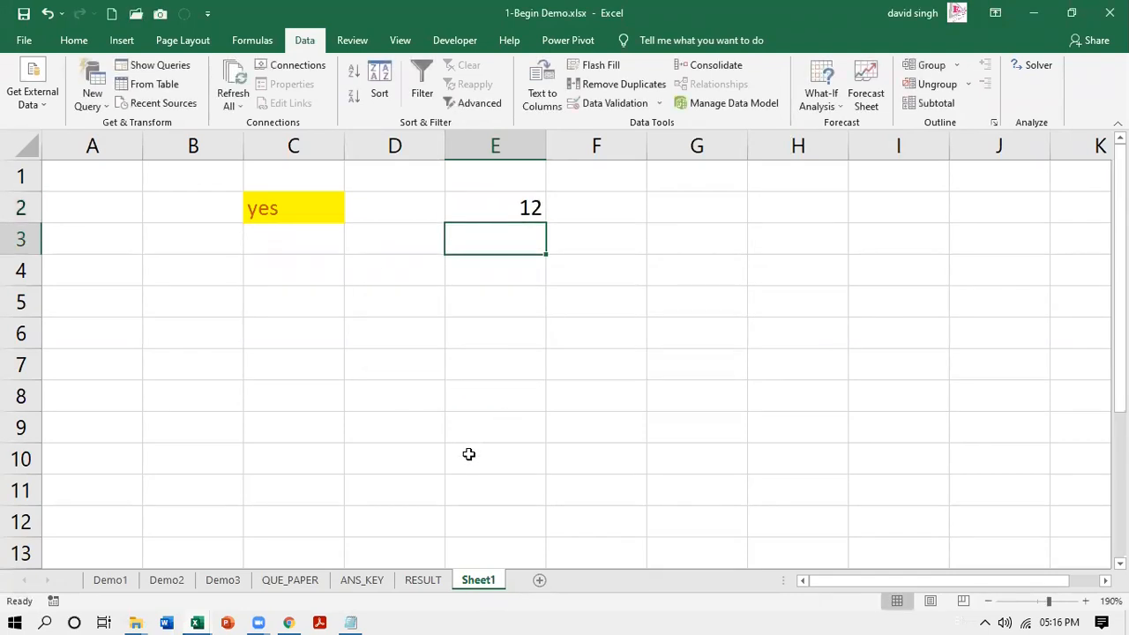
- Add a Between highlight rule to cell E2 for values from 5 to 18 with Green Fill with Dark Green Text
left_click(491, 206)
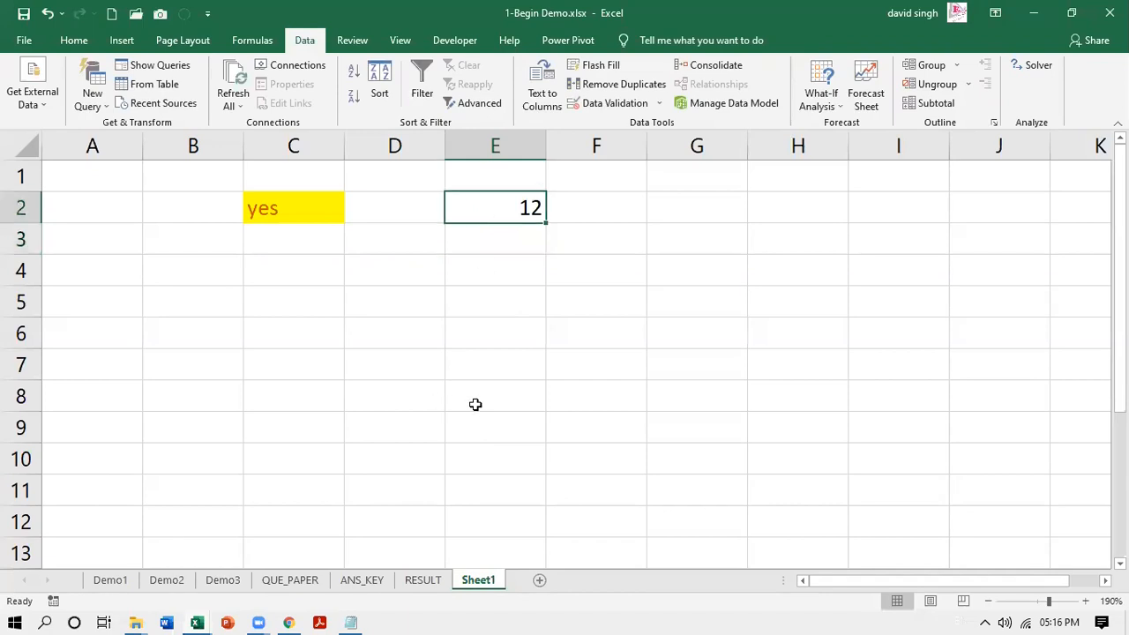
left_click(76, 41)
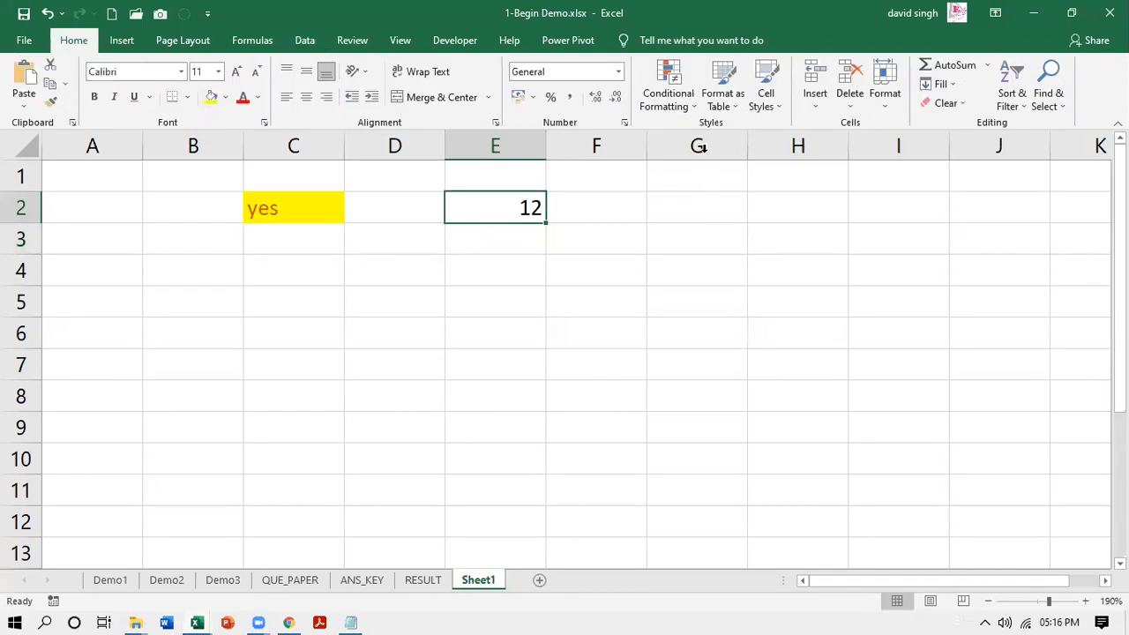
left_click(693, 107)
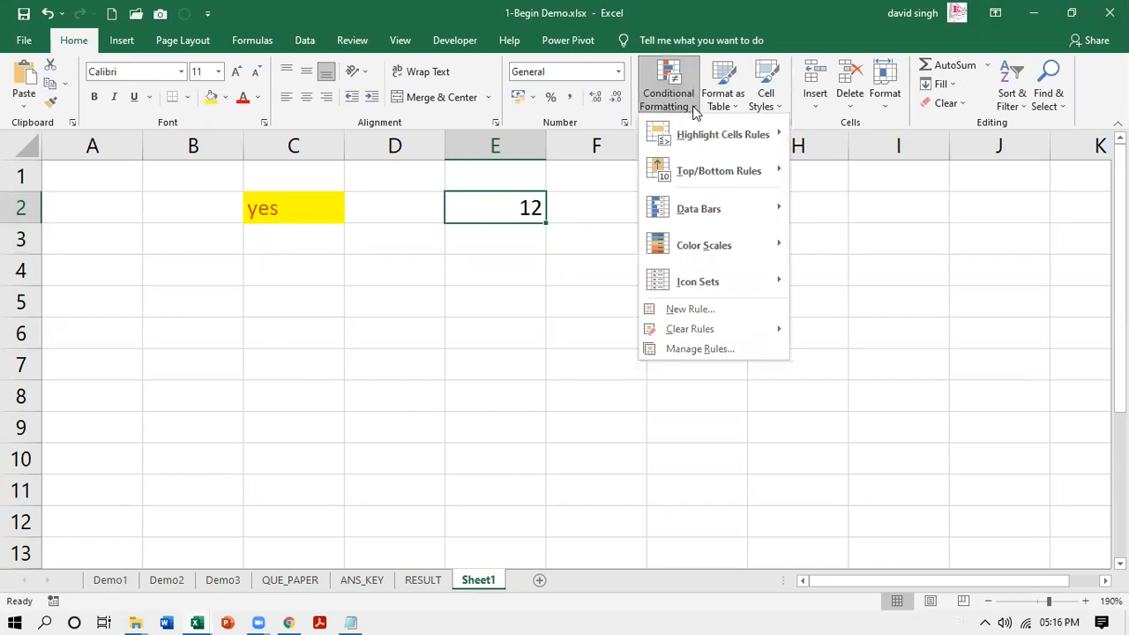
mouse_move(700, 132)
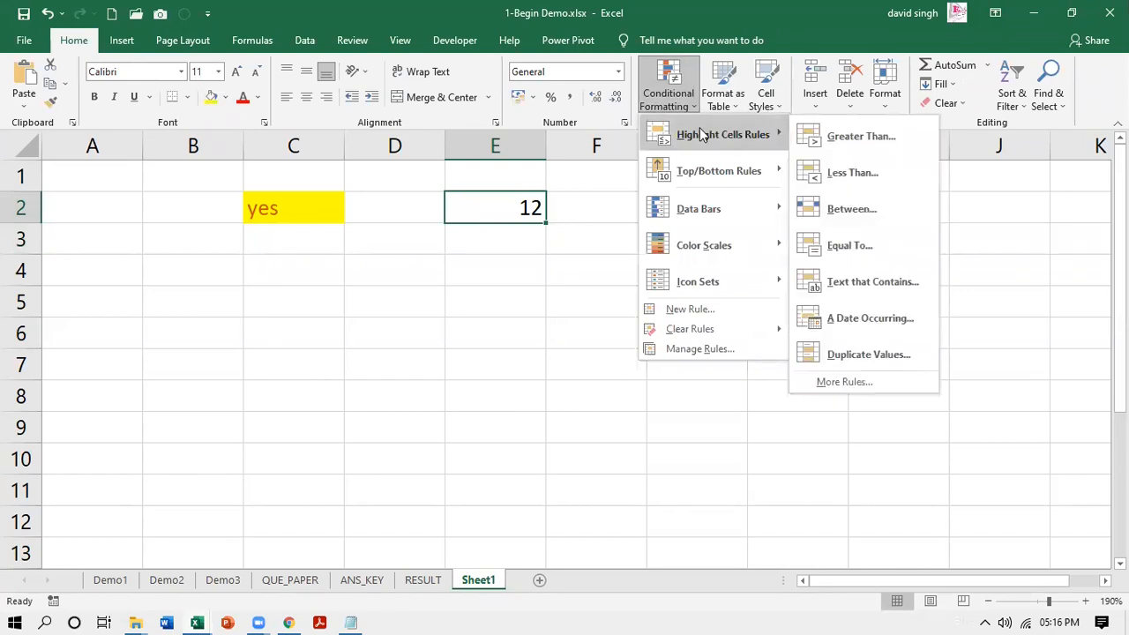
left_click(852, 209)
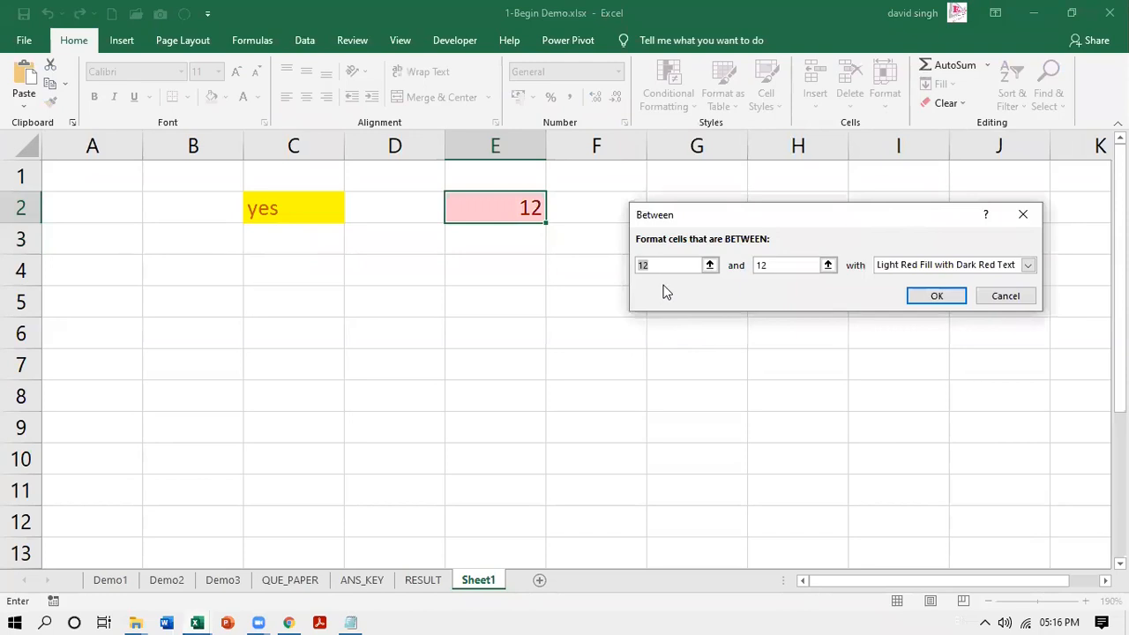
type("5")
key("BackSpace")
type("8")
left_click(1029, 264)
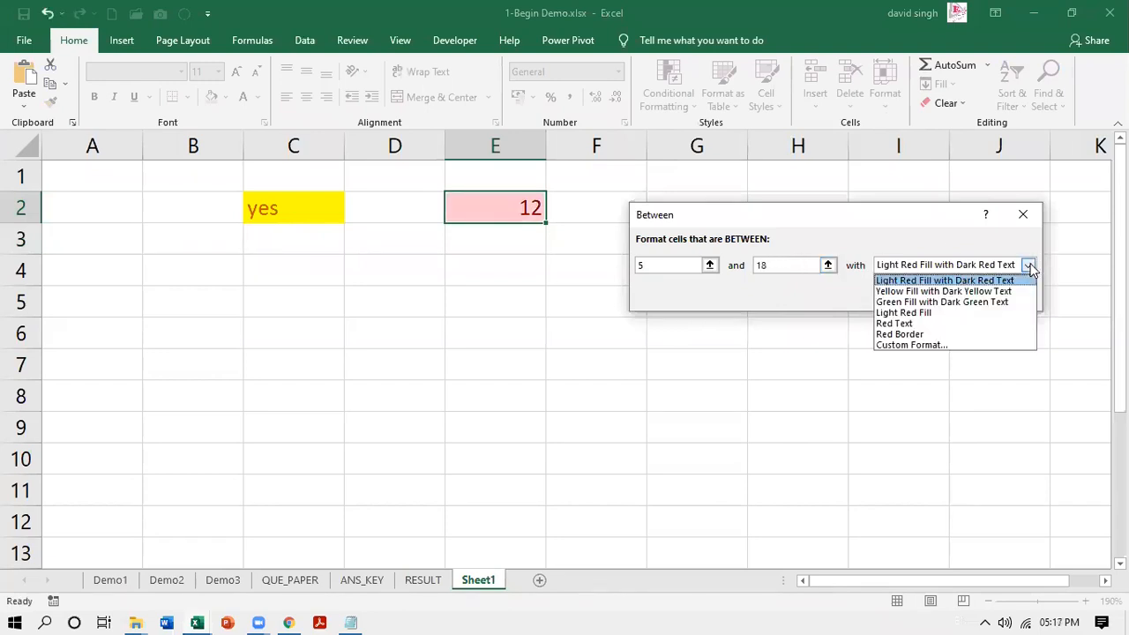
left_click(933, 301)
left_click(931, 297)
- Enter 5 in cell E2 to test the Between rule, and reselect the cell
key("Down")
key("Down")
key("Up")
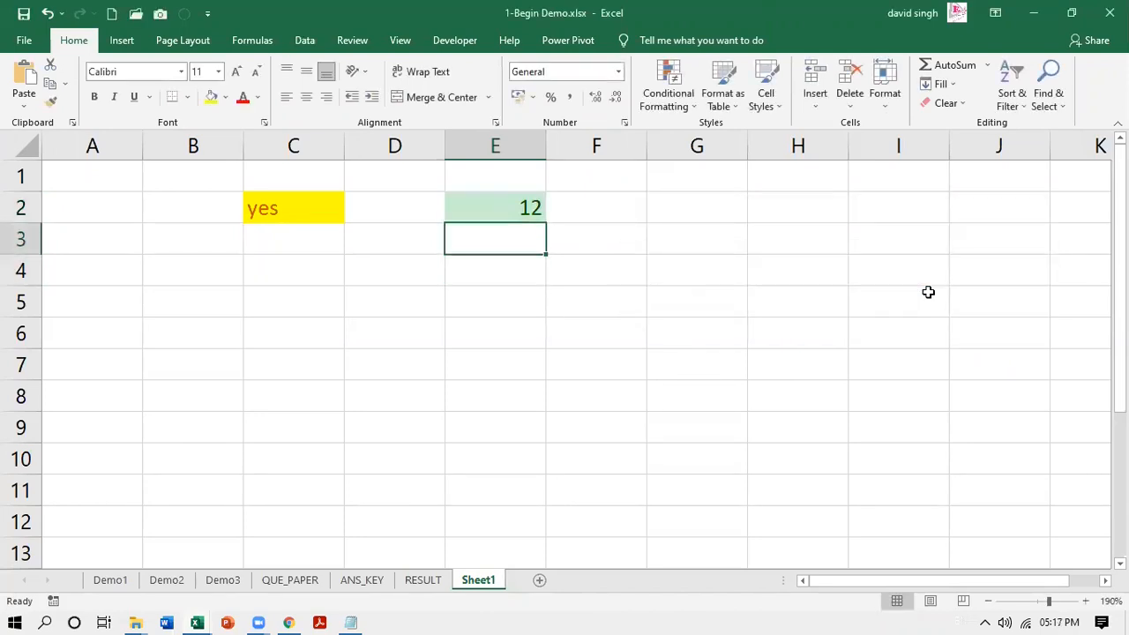
key("Down")
key("Up")
key("Up")
key("Down")
key("Up")
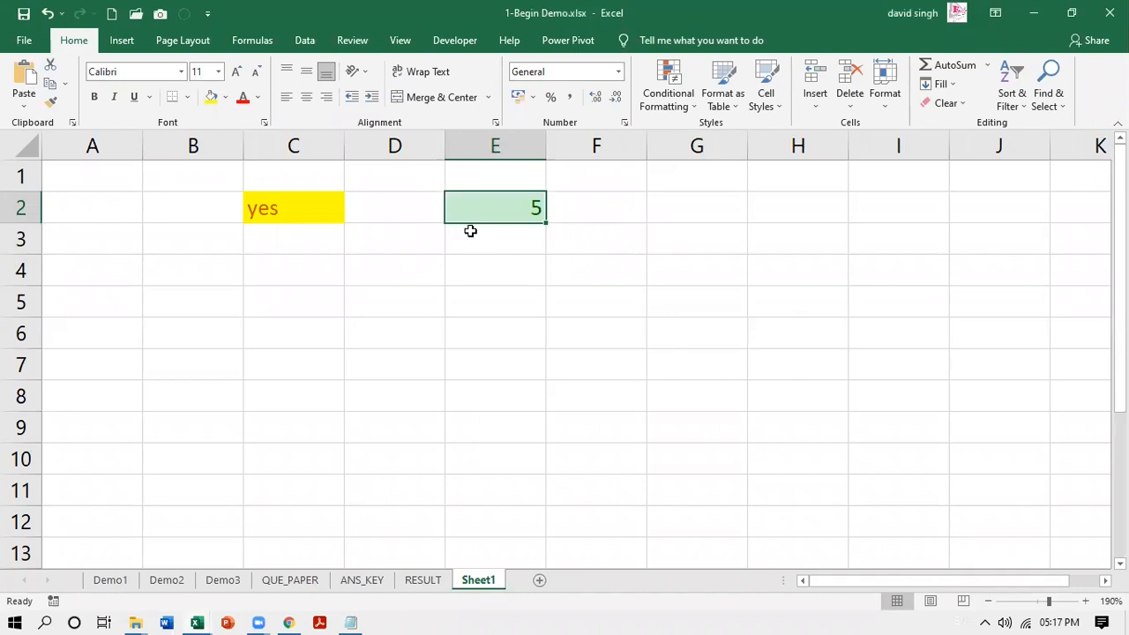
- Add an input message to cell E2 titled INSTRUCTION reading "Please enter a value between 5 and 18 only.", and reselect the cell
left_click(304, 41)
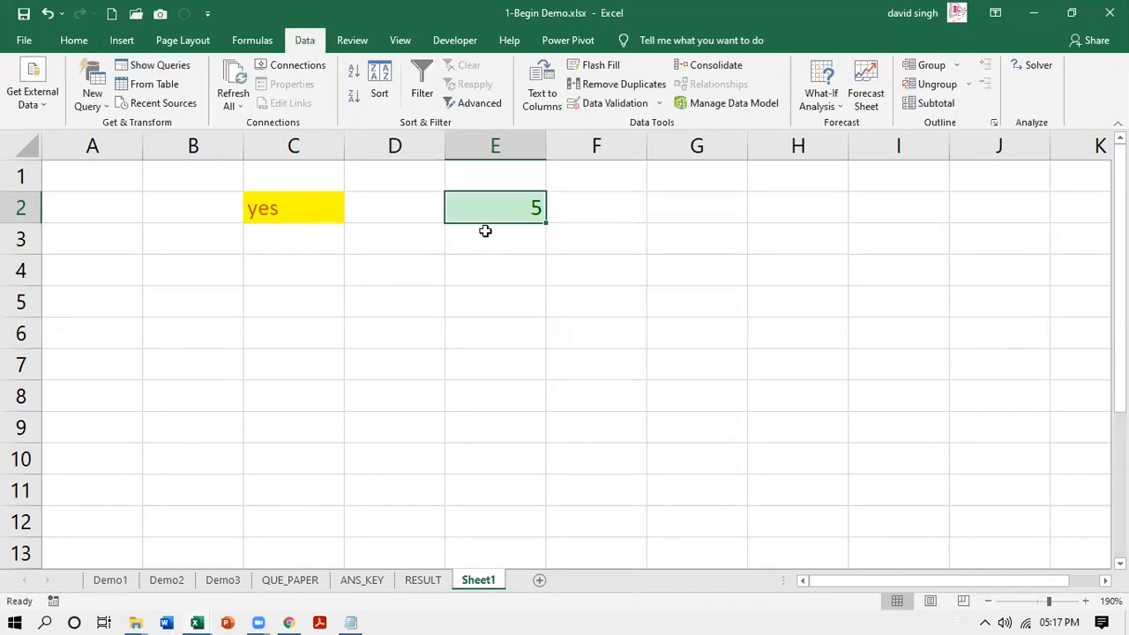
left_click(660, 99)
left_click(654, 119)
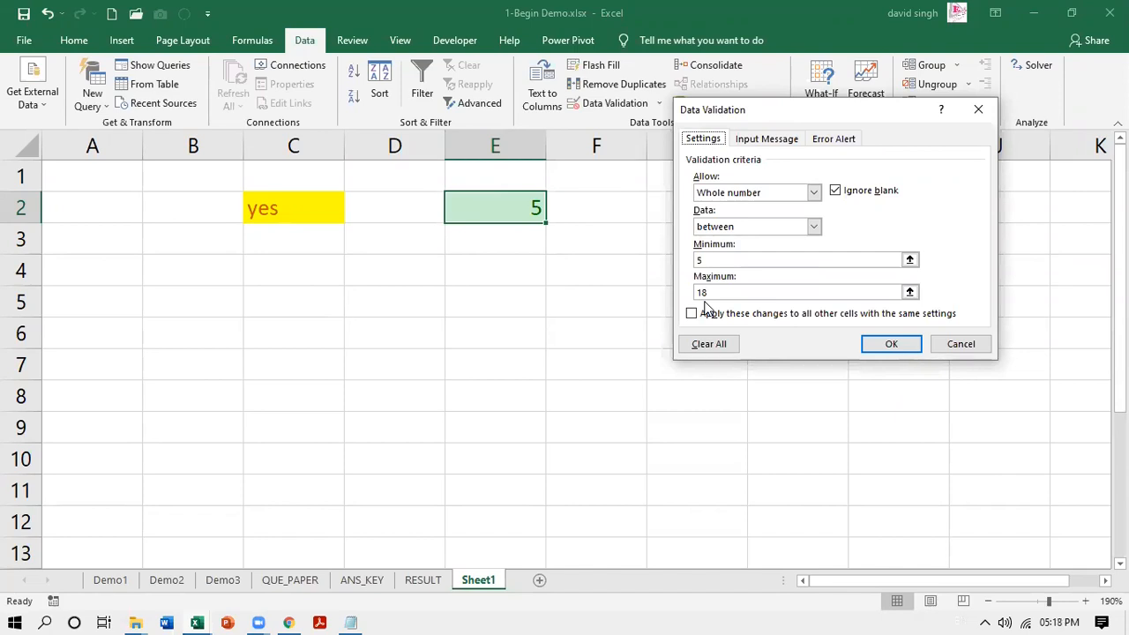
left_click(781, 149)
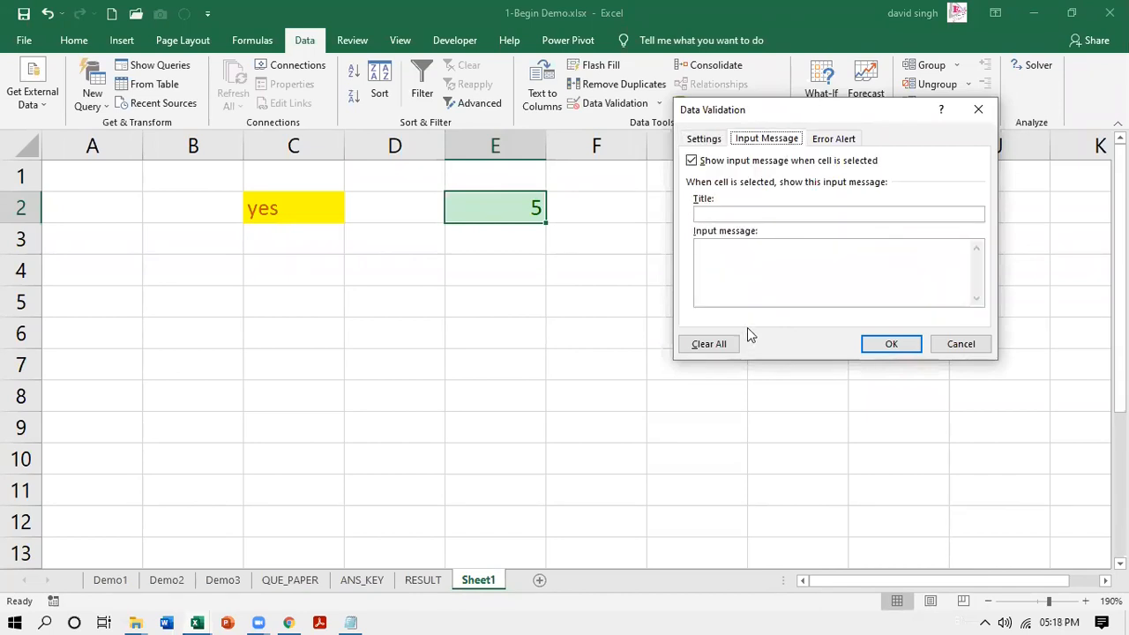
left_click(711, 214)
type("INSTRUCTION")
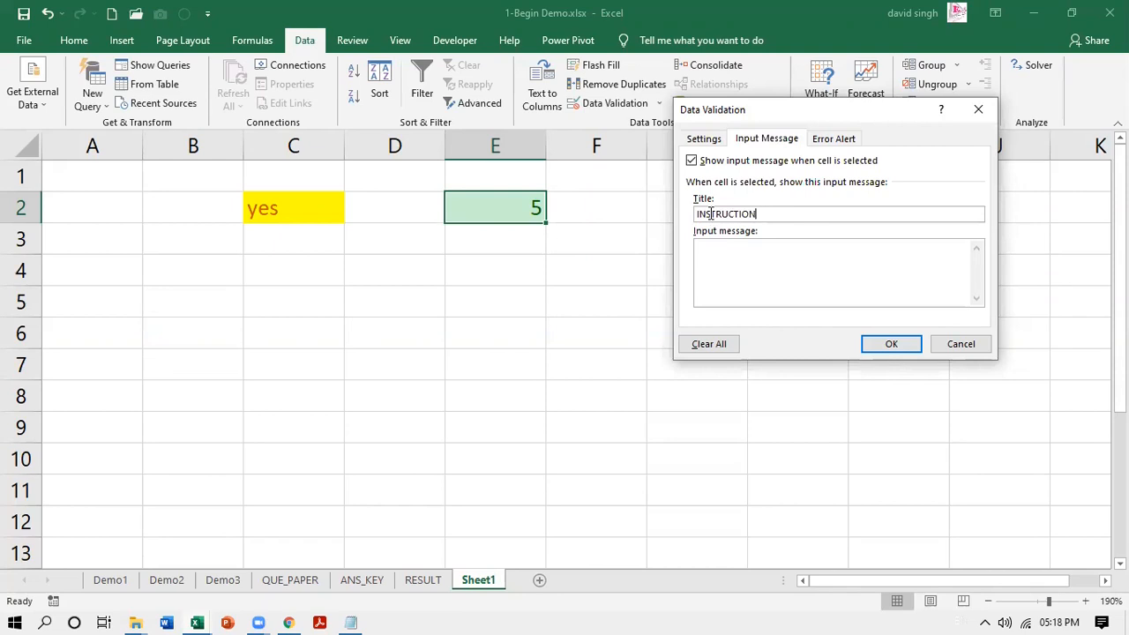
left_click(725, 257)
type("Please enter a value between 5 and 18 o")
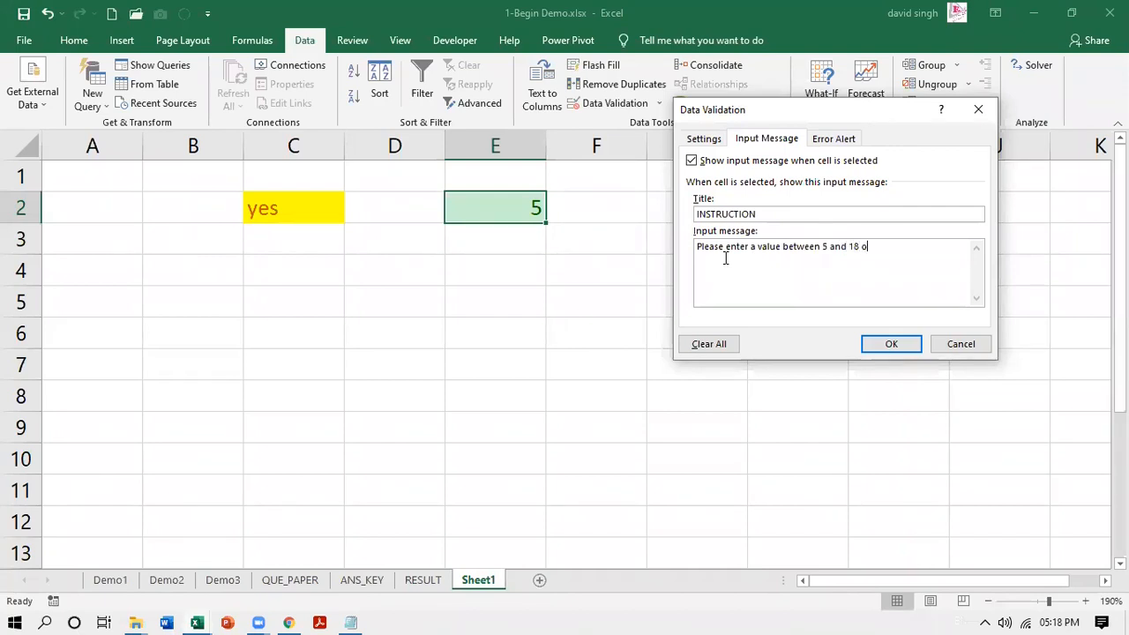
type("nly.")
left_click(889, 343)
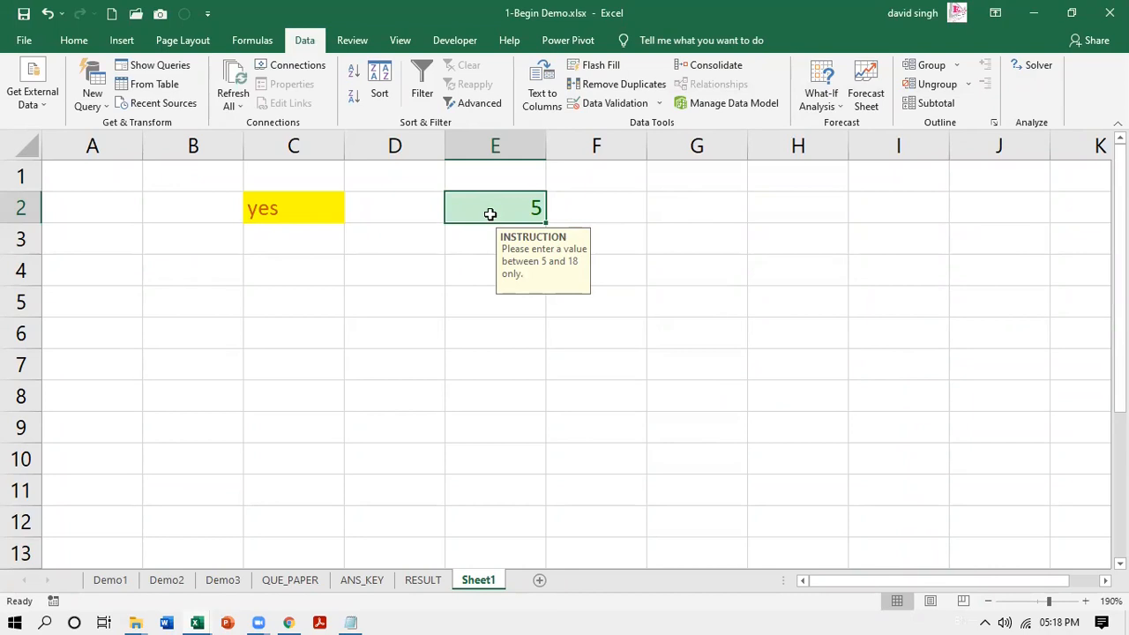
left_click(485, 333)
left_click(498, 217)
- Reopen the data validation of cell E2, review its criteria and input message, and bring up the error alert options
left_click(657, 103)
left_click(644, 119)
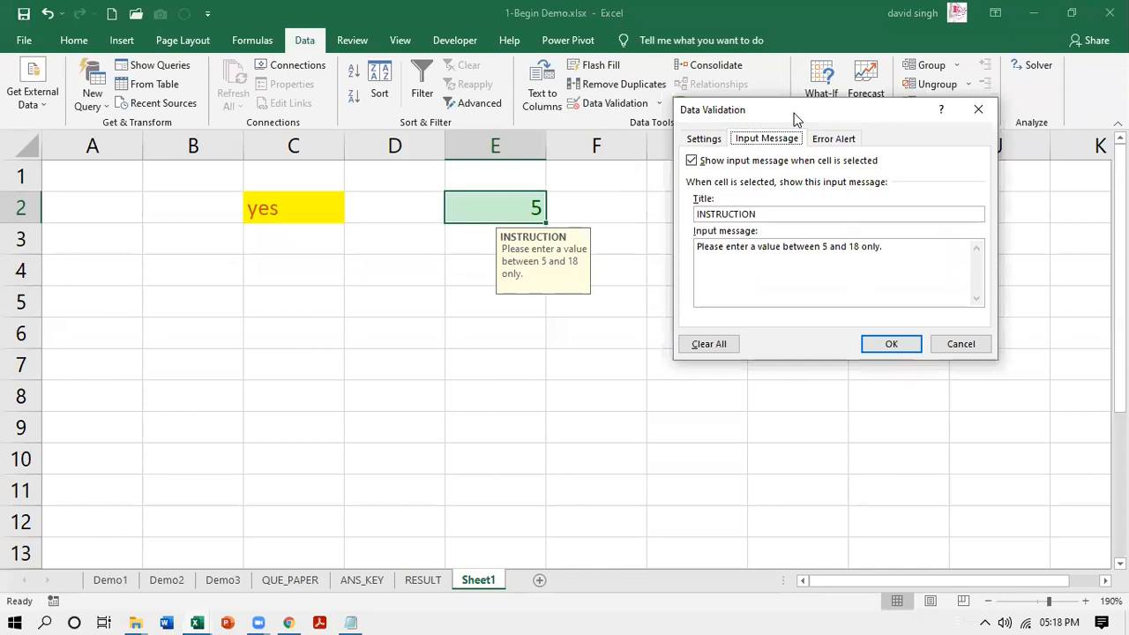
left_click_drag(794, 119, 751, 112)
left_click(663, 132)
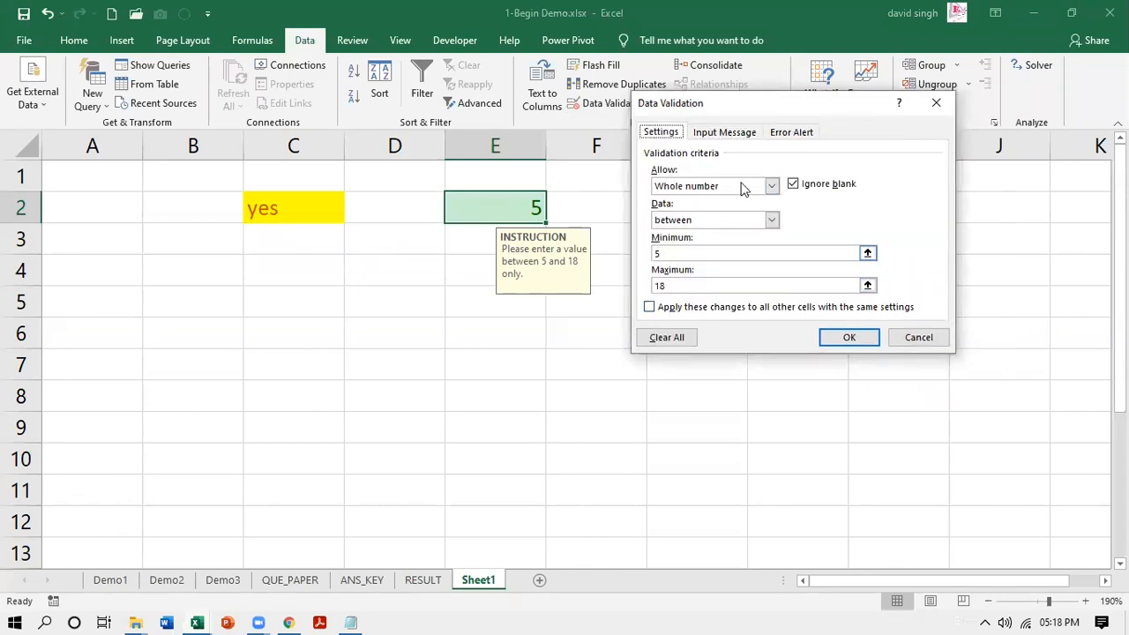
left_click(724, 133)
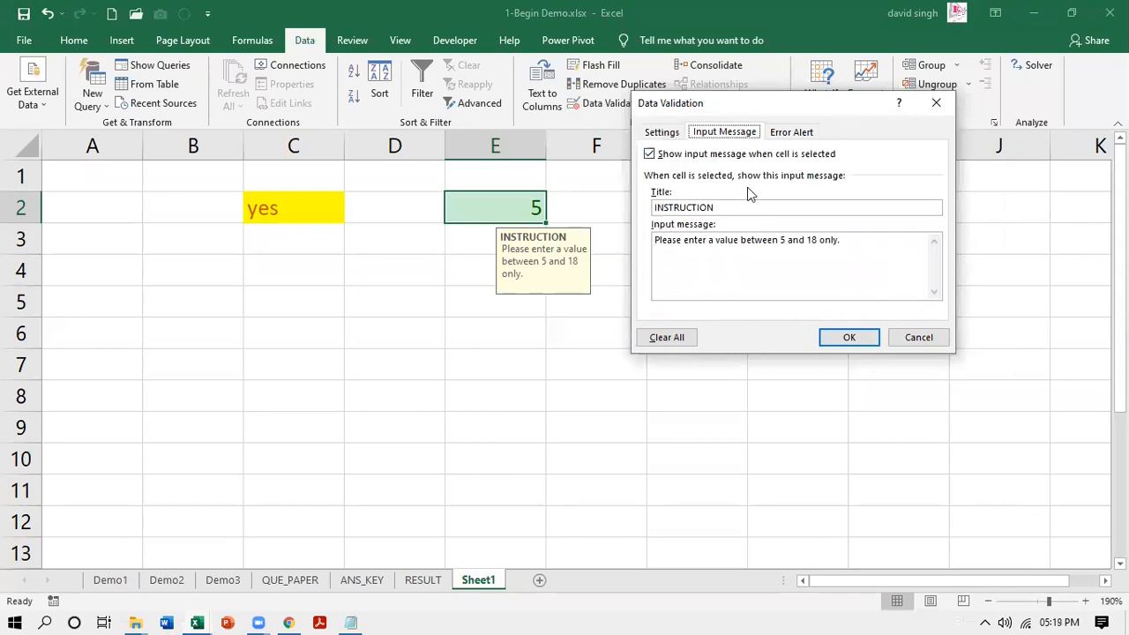
left_click(796, 134)
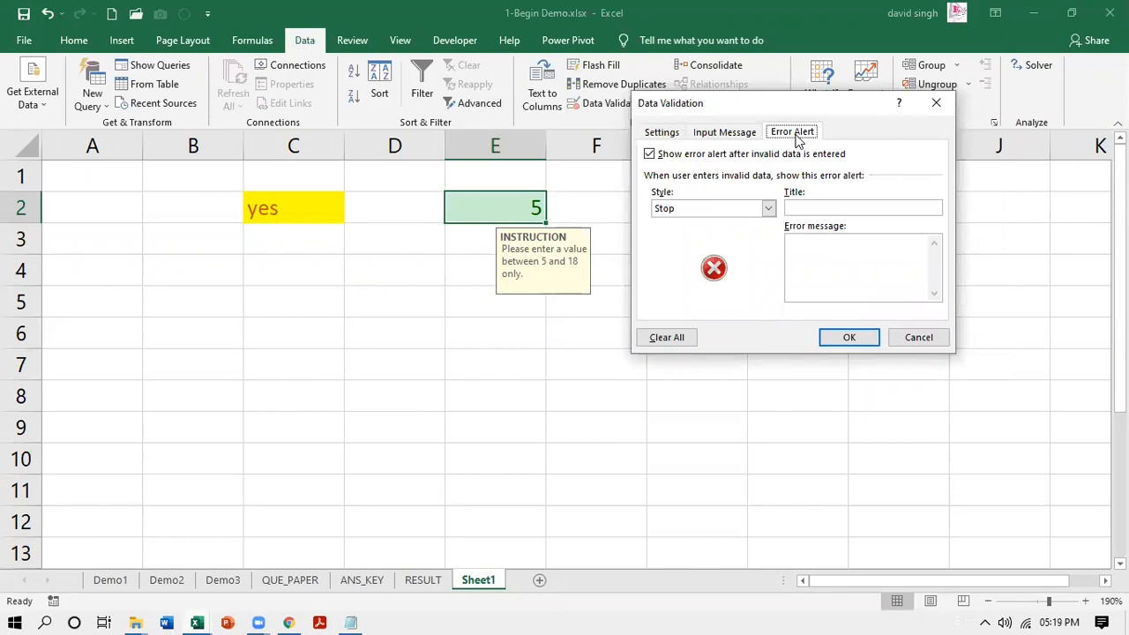
- Try the Information and Warning styles for the error alert of cell E2, and return to Stop
left_click(768, 208)
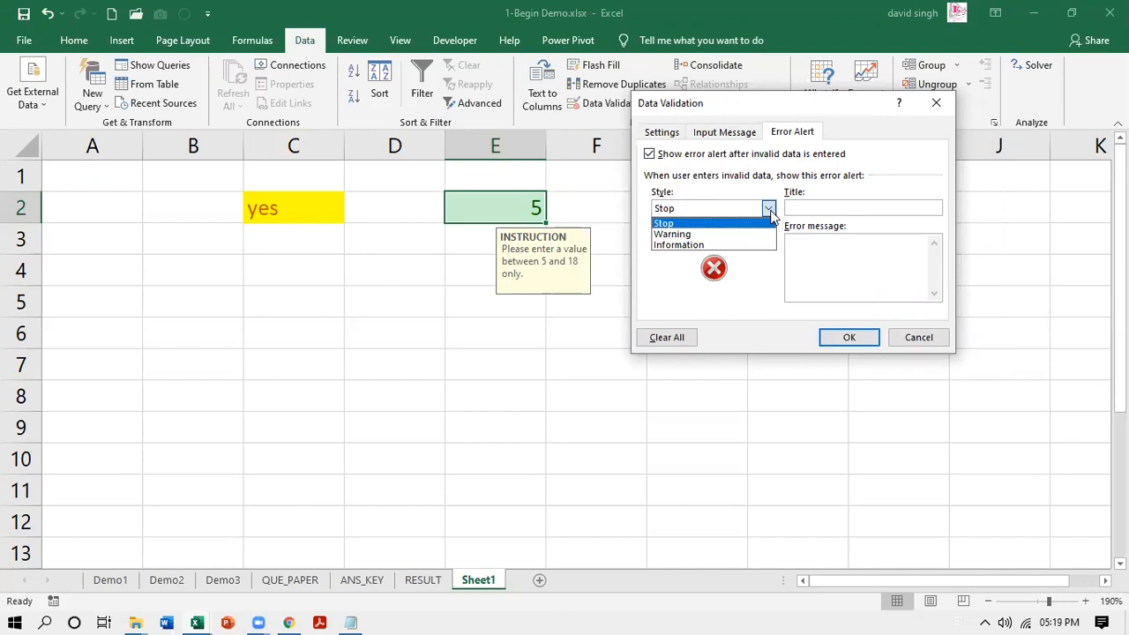
left_click(678, 246)
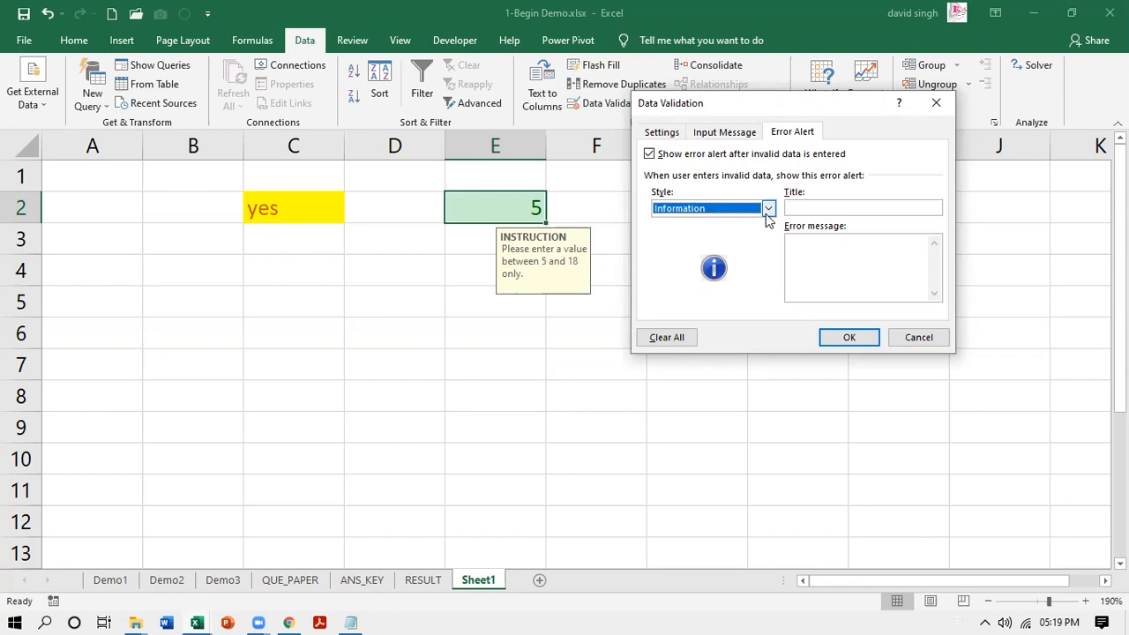
left_click(768, 208)
left_click(674, 233)
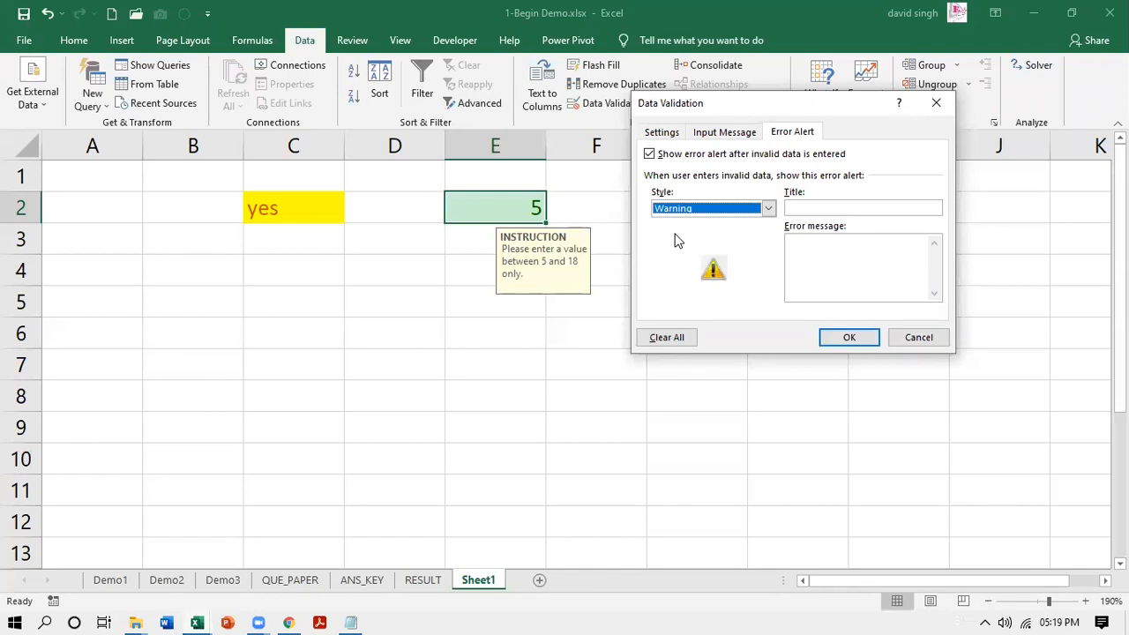
left_click(768, 209)
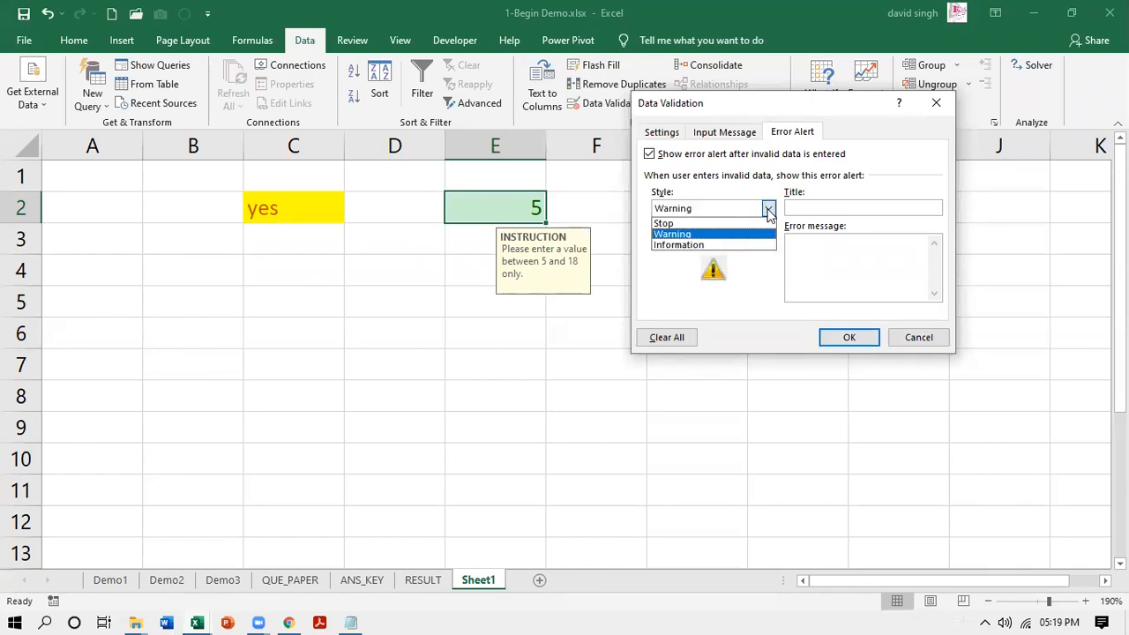
left_click(710, 223)
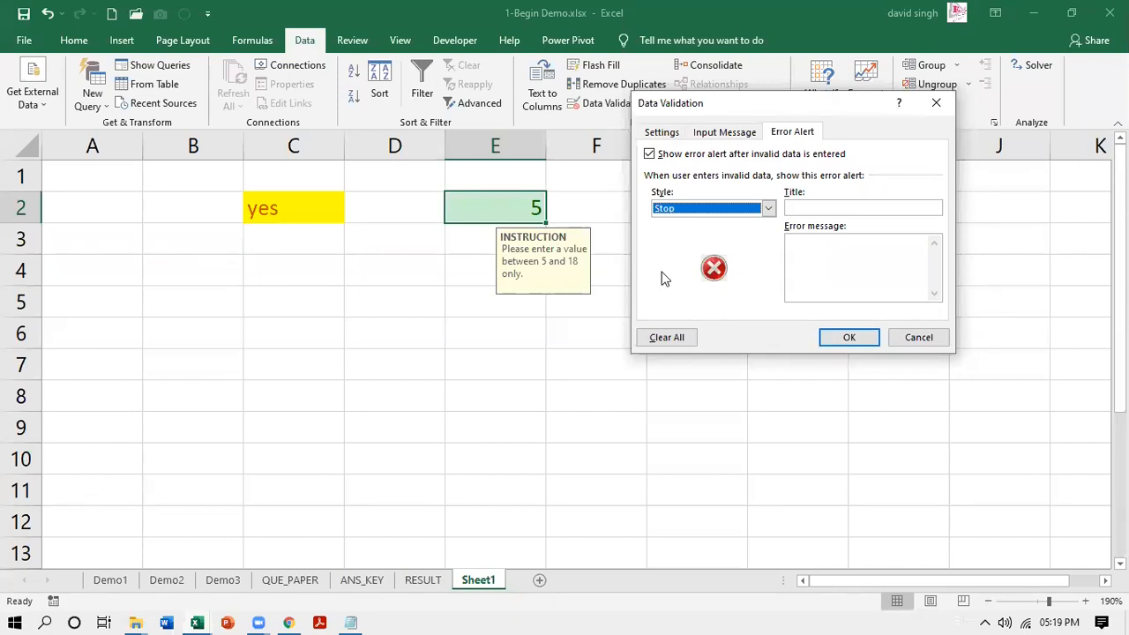
left_click(767, 209)
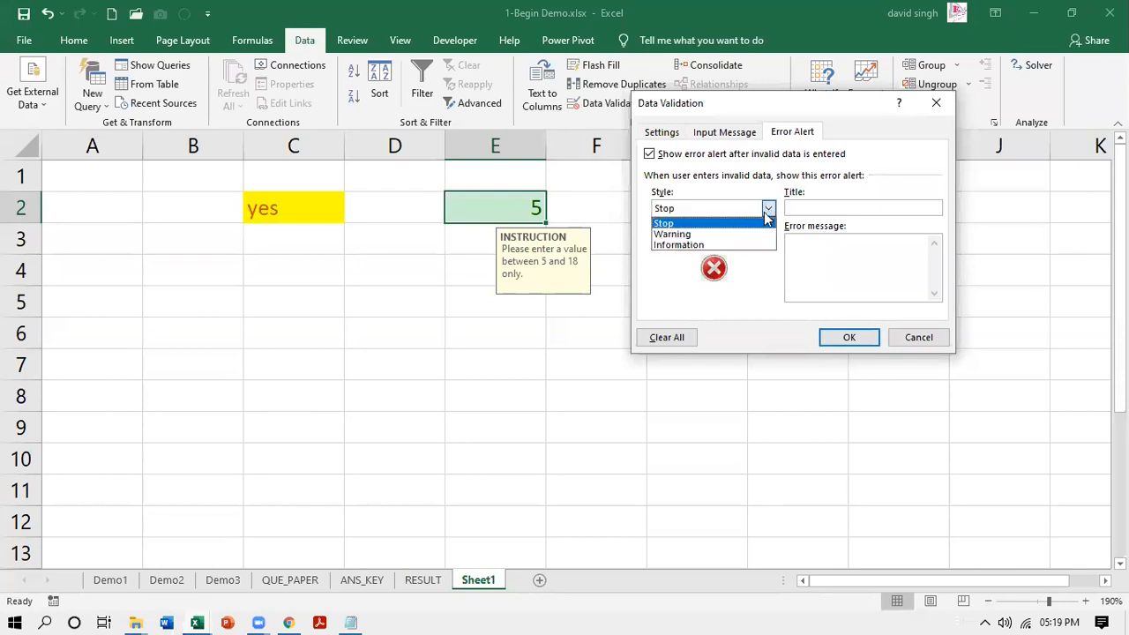
left_click(676, 225)
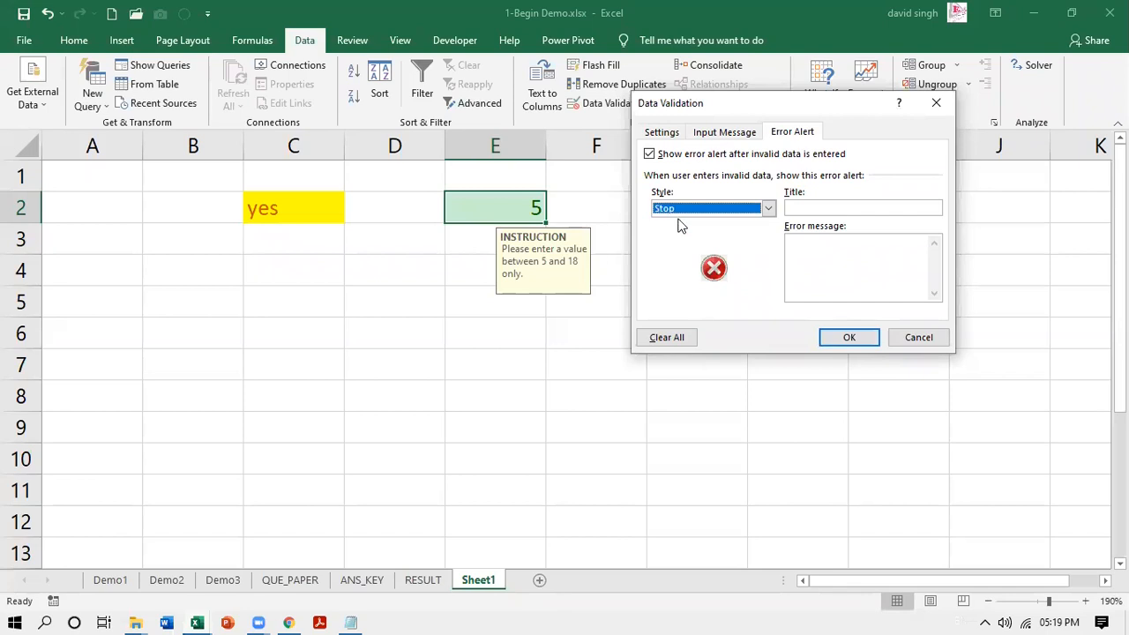
- Give the error alert the title ERROR and the message "THE VALUE ENTERED IS NOT BETWEEN 5 AND 18", and apply it
left_click(791, 208)
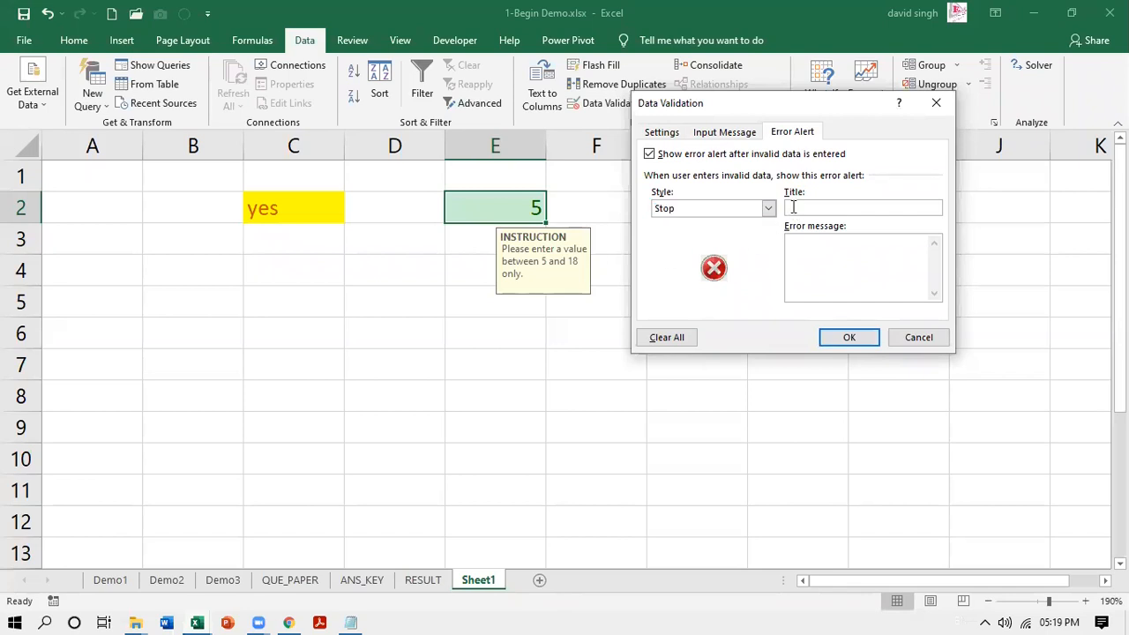
type("ERROR")
type("THE VALUE ENTER")
type("ED IS NO")
type("T BETWEEN")
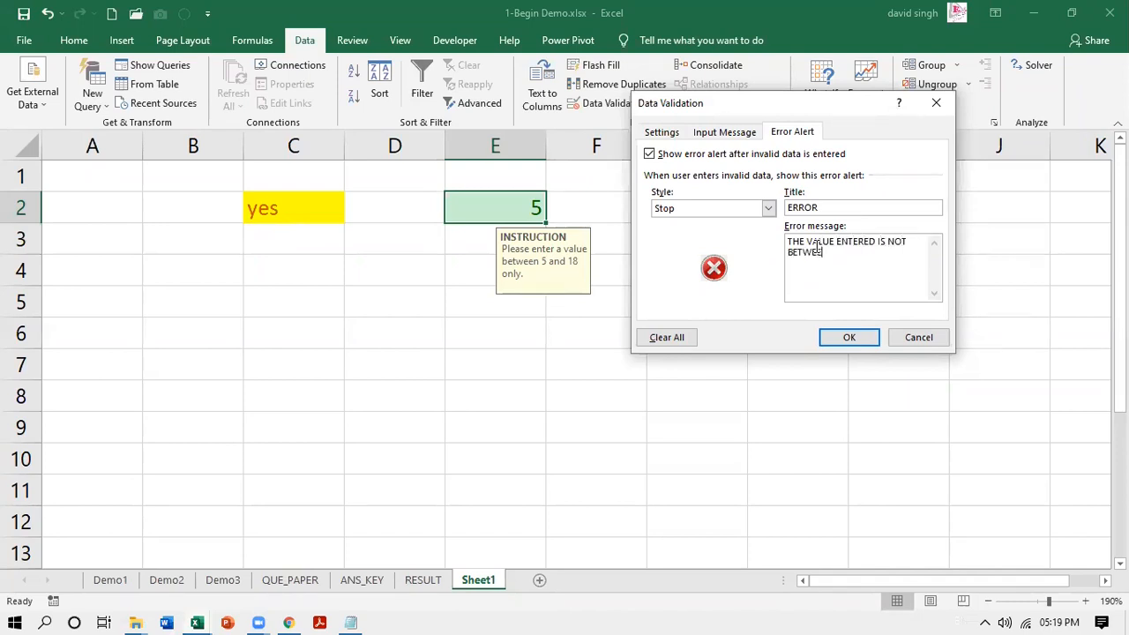
type(" 5 AND 18")
left_click(840, 329)
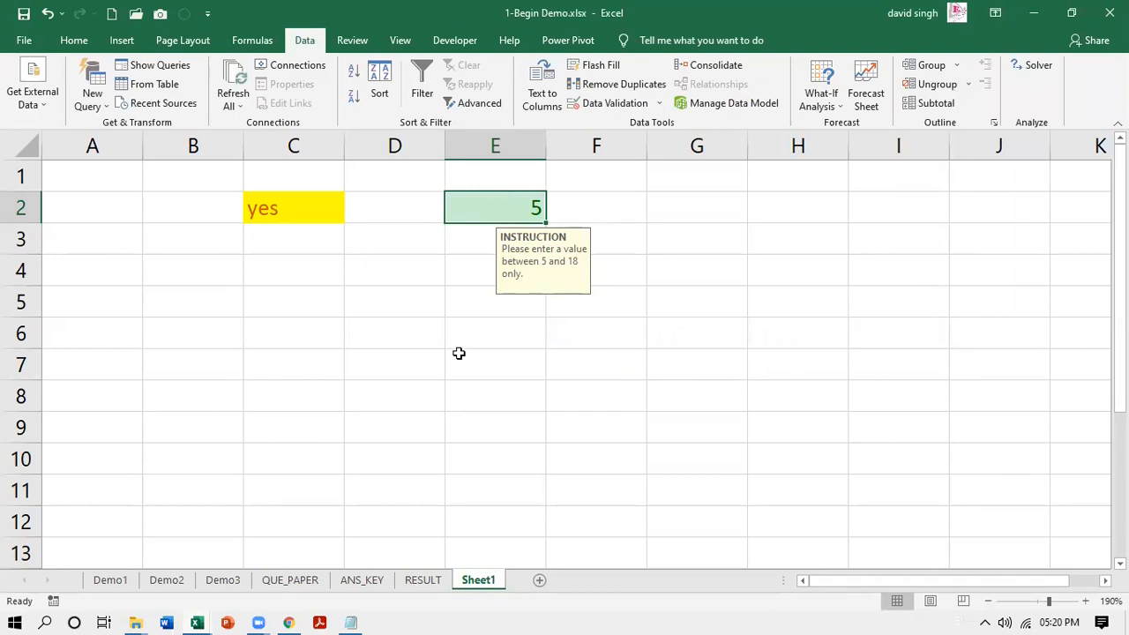
- Test the error alert of cell E2 by entering 2 and choosing to retry
type("2")
key("Return")
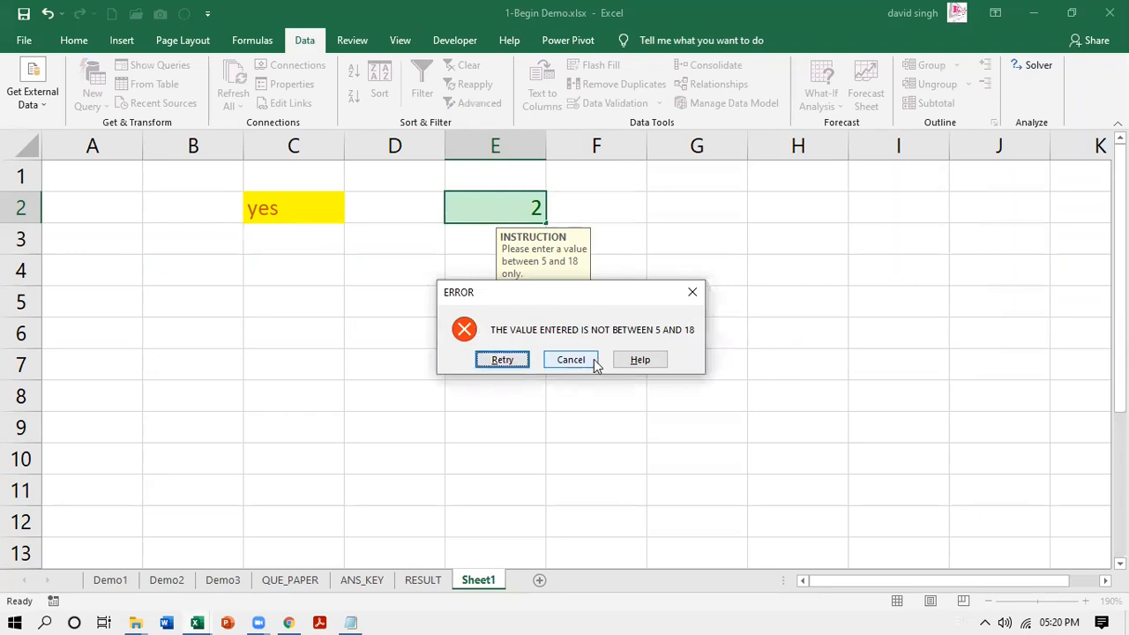
left_click(503, 360)
key("Return")
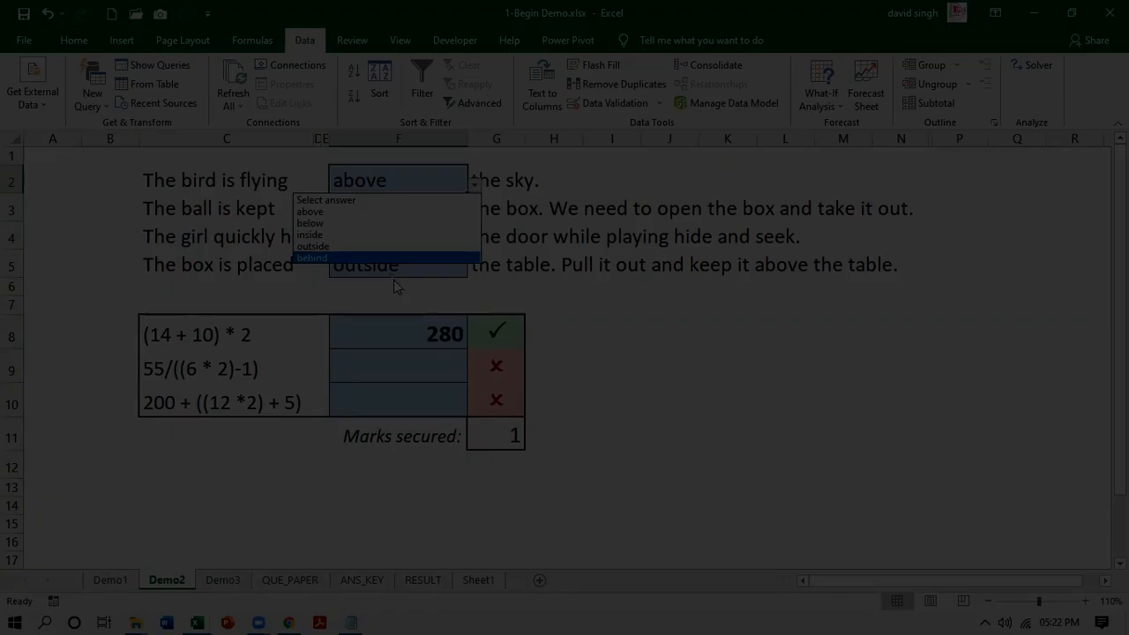
- Try the answer list of cell F2 on Demo2 by choosing Select answer, and set it back to above
left_click(685, 351)
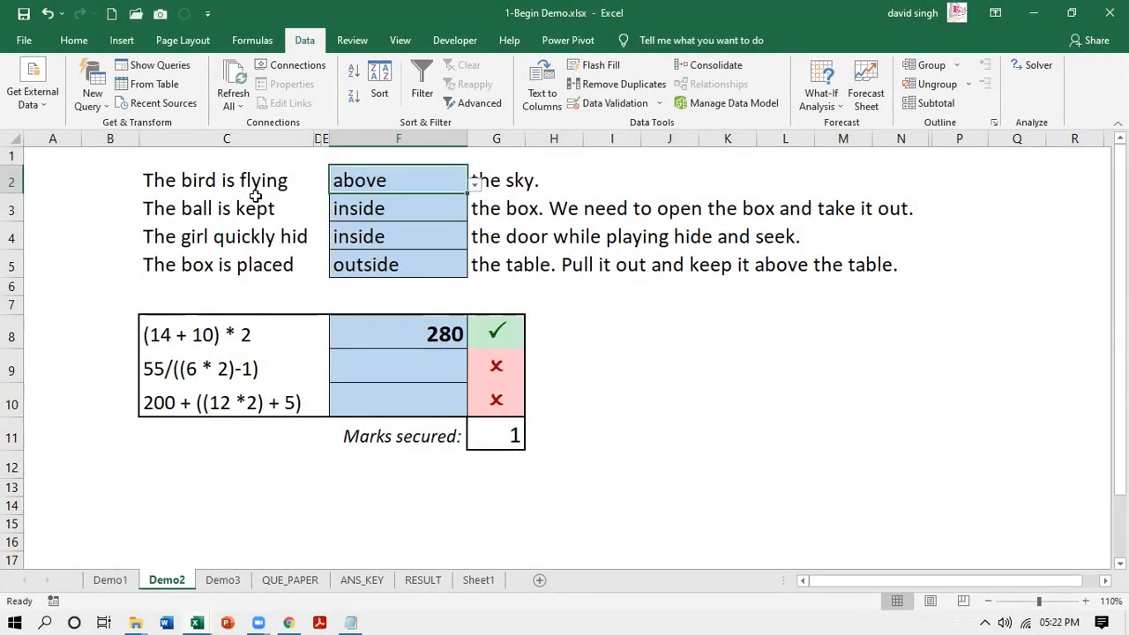
left_click(474, 182)
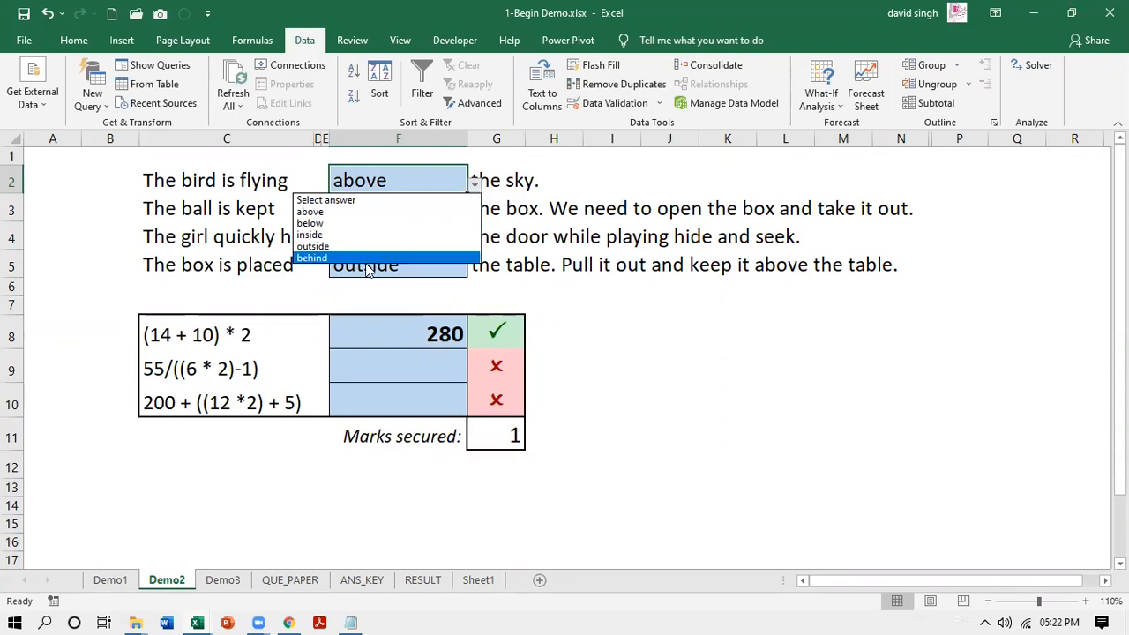
left_click(336, 202)
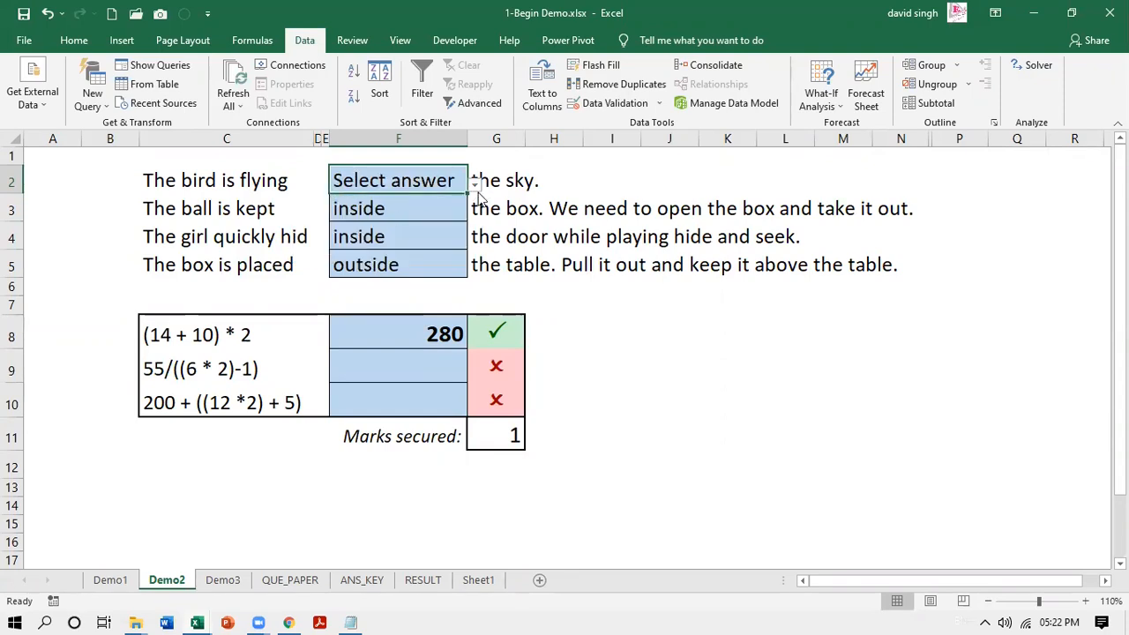
left_click(475, 187)
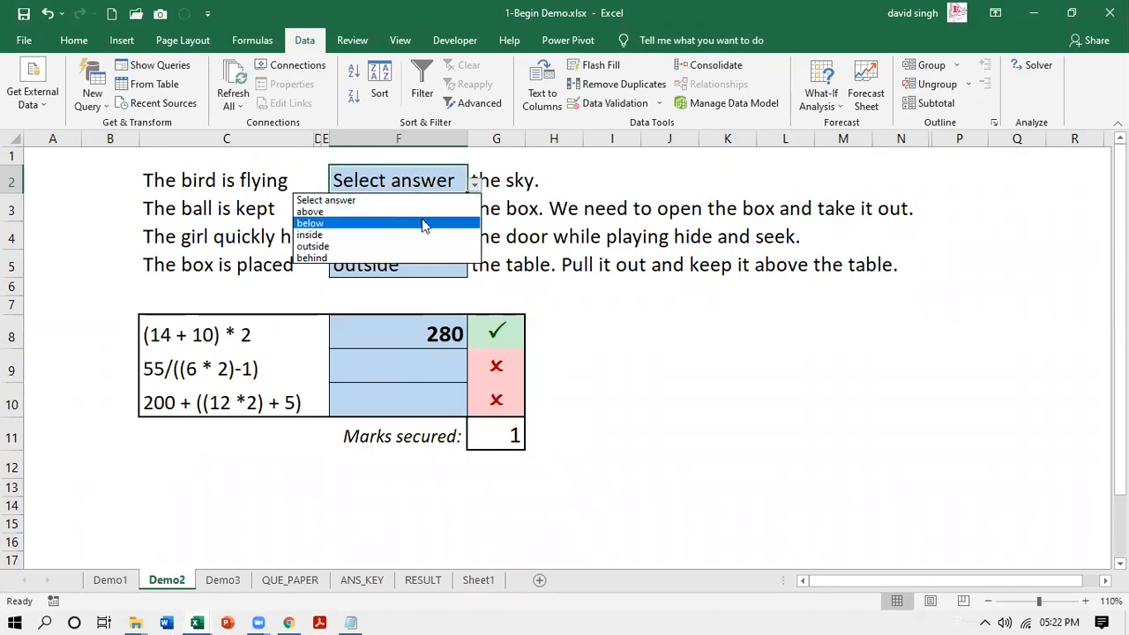
left_click(377, 214)
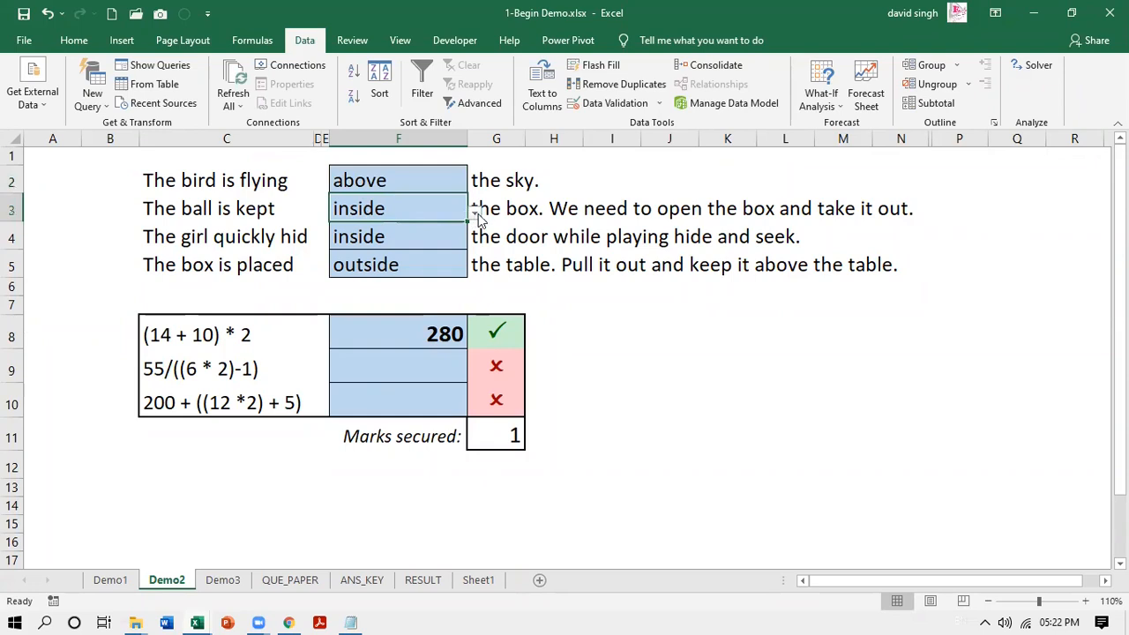
- Examine the answer cells F2 to F5 on Demo2 and the choices in F2's list
left_click(273, 234)
left_click(364, 237)
left_click(374, 268)
left_click(389, 320)
left_click(391, 262)
left_click(391, 241)
left_click(402, 210)
left_click(451, 185)
left_click(476, 186)
left_click(475, 187)
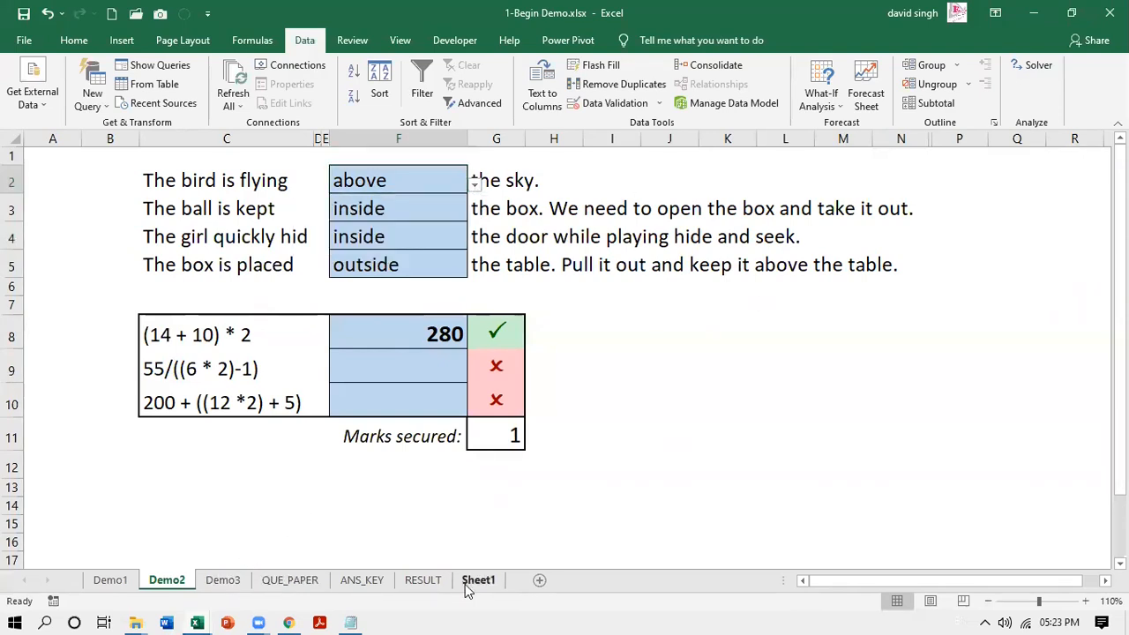
- On Sheet1, restrict cell E4 to a validation list with the source DELHI, MUMBAI, AGRA, BANGALORE, KOLKATA
left_click(478, 580)
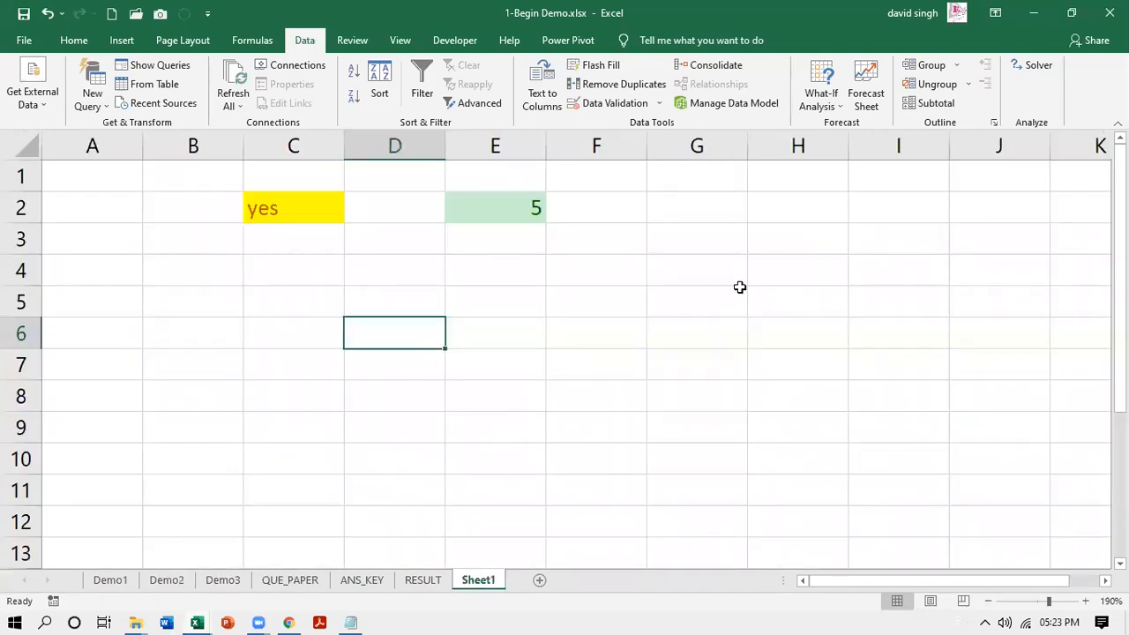
left_click(491, 275)
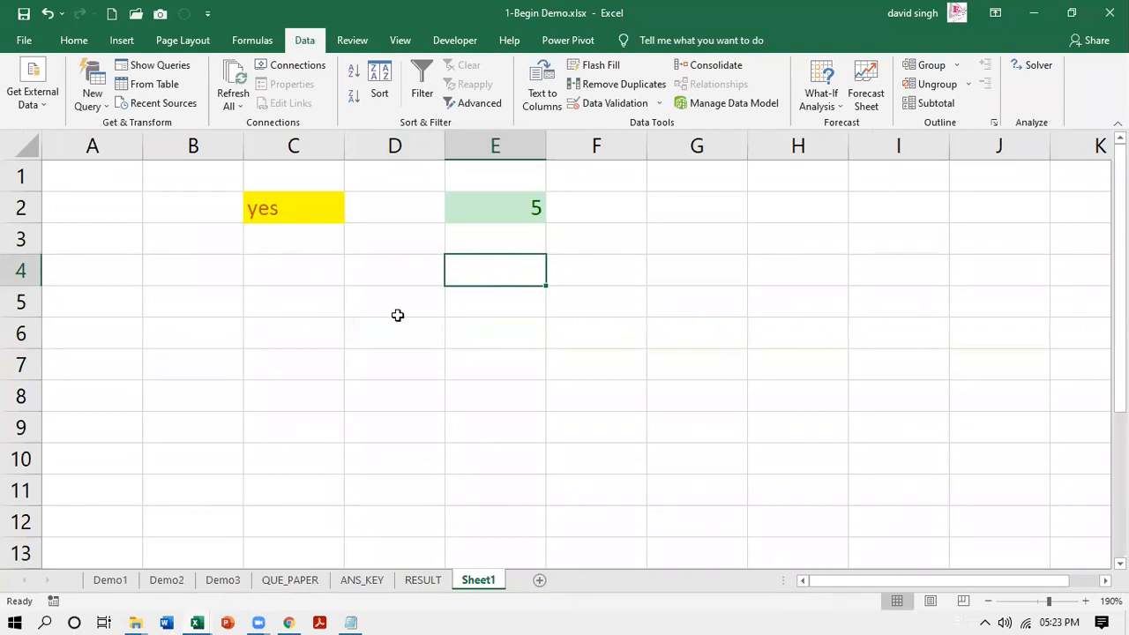
left_click(608, 104)
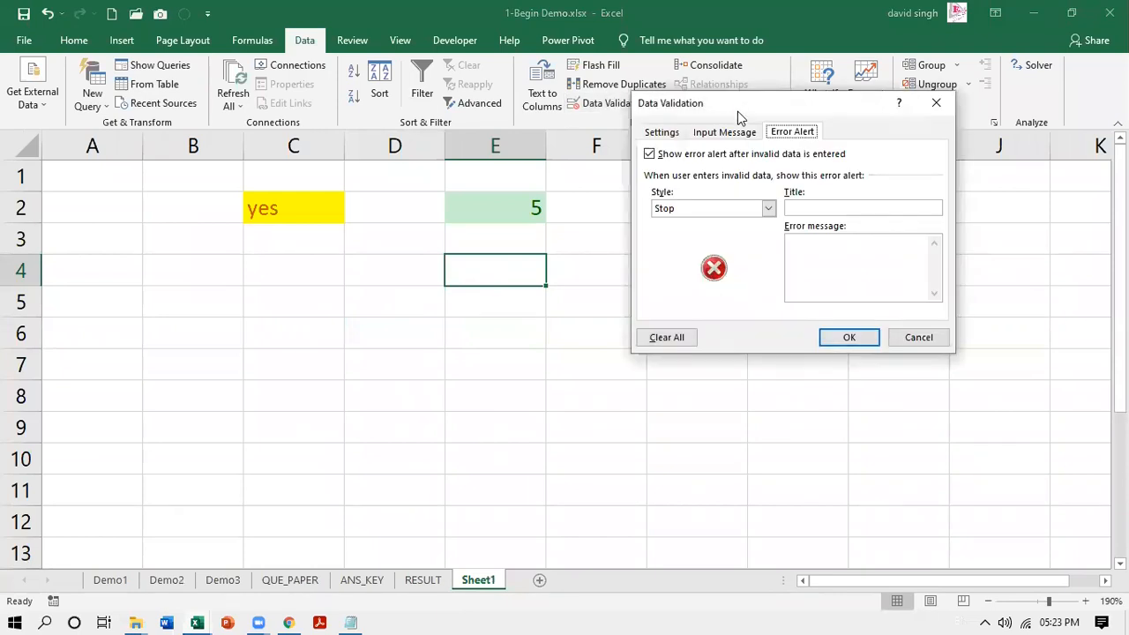
left_click_drag(737, 111, 707, 155)
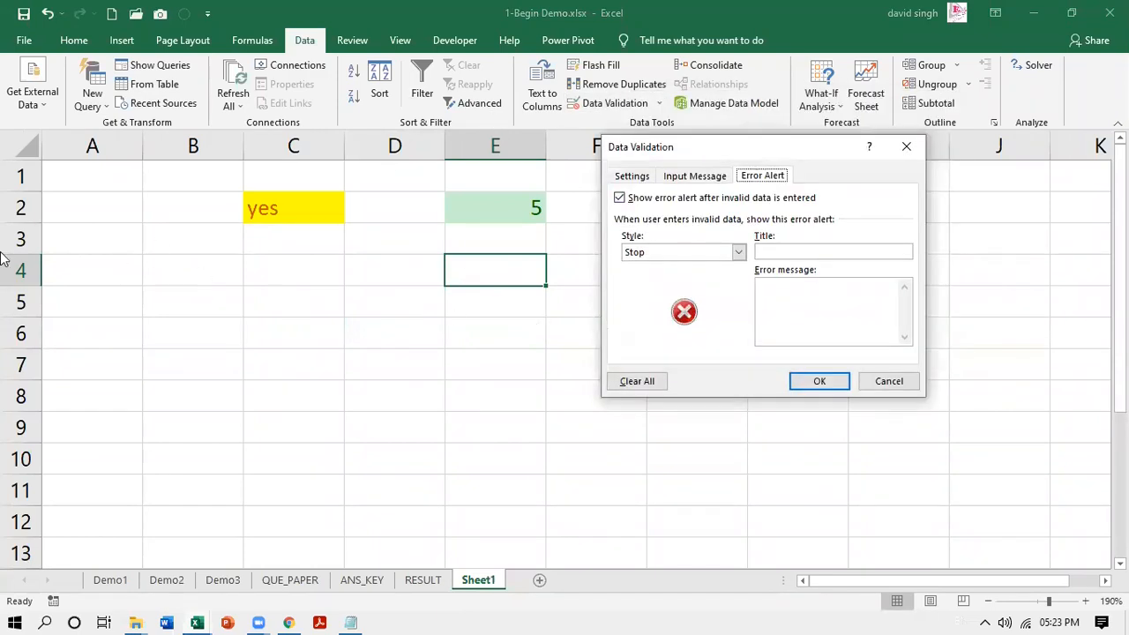
left_click(630, 178)
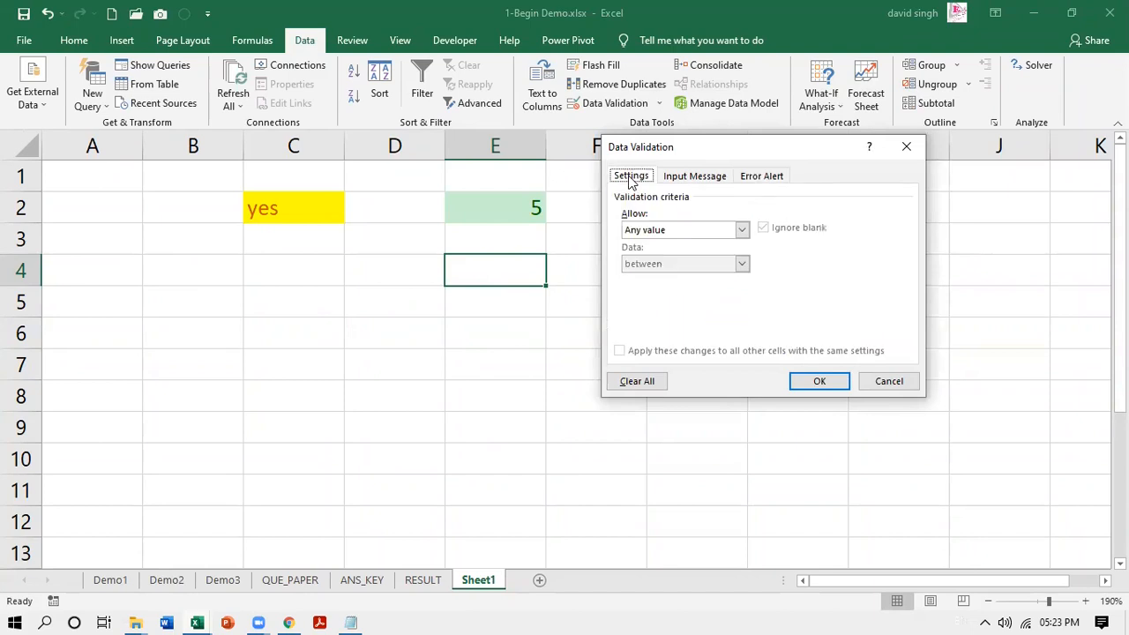
left_click(741, 231)
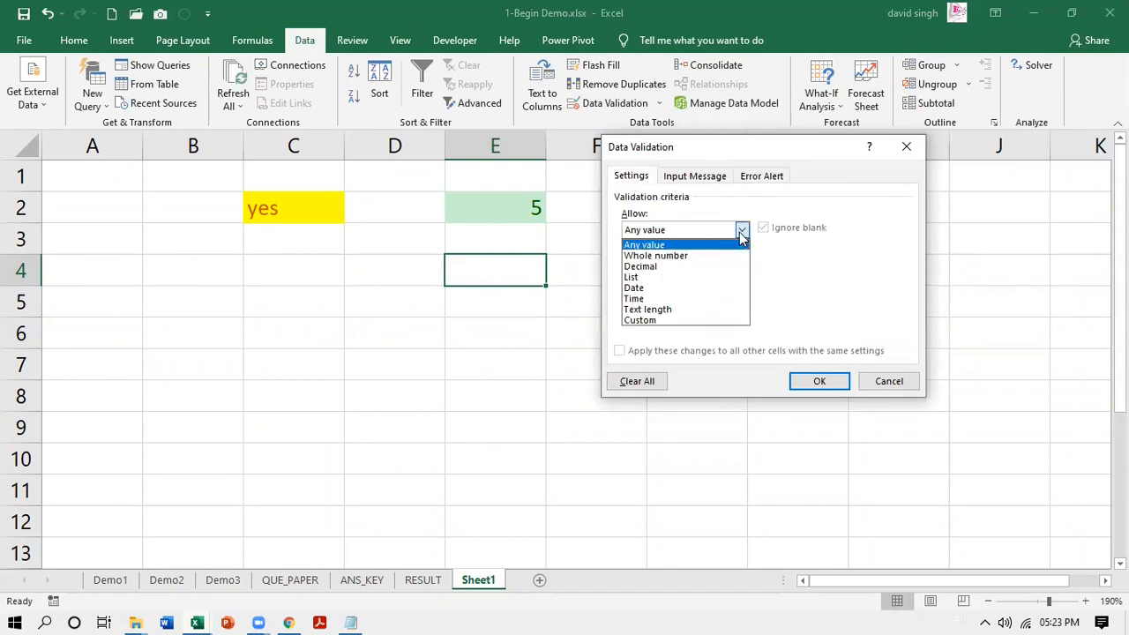
left_click(738, 229)
left_click(739, 231)
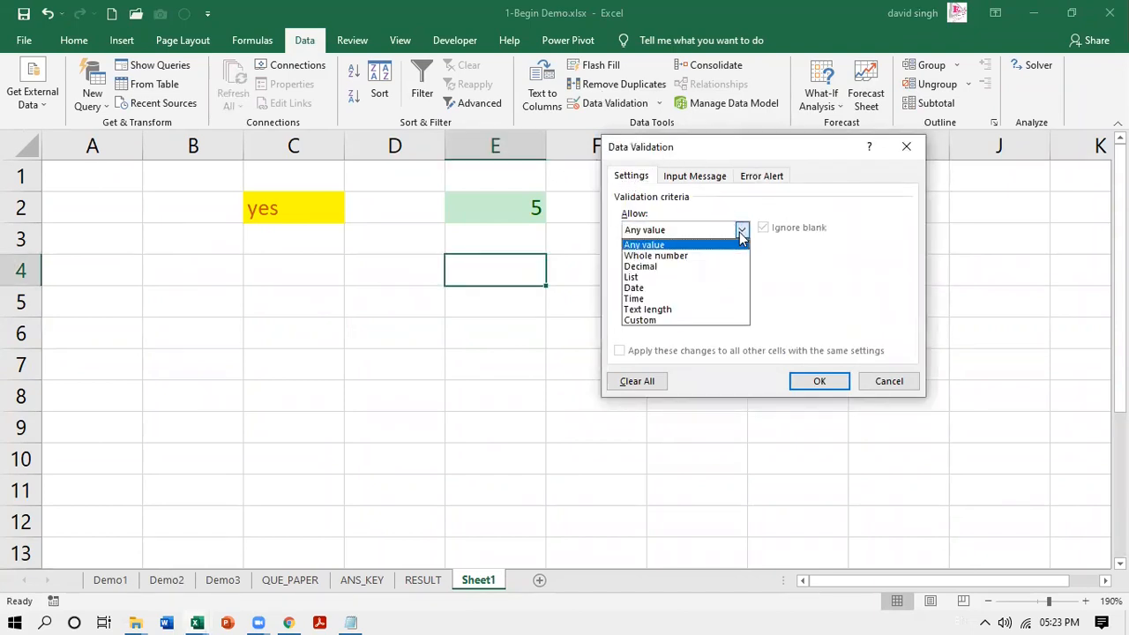
left_click(652, 277)
left_click(644, 296)
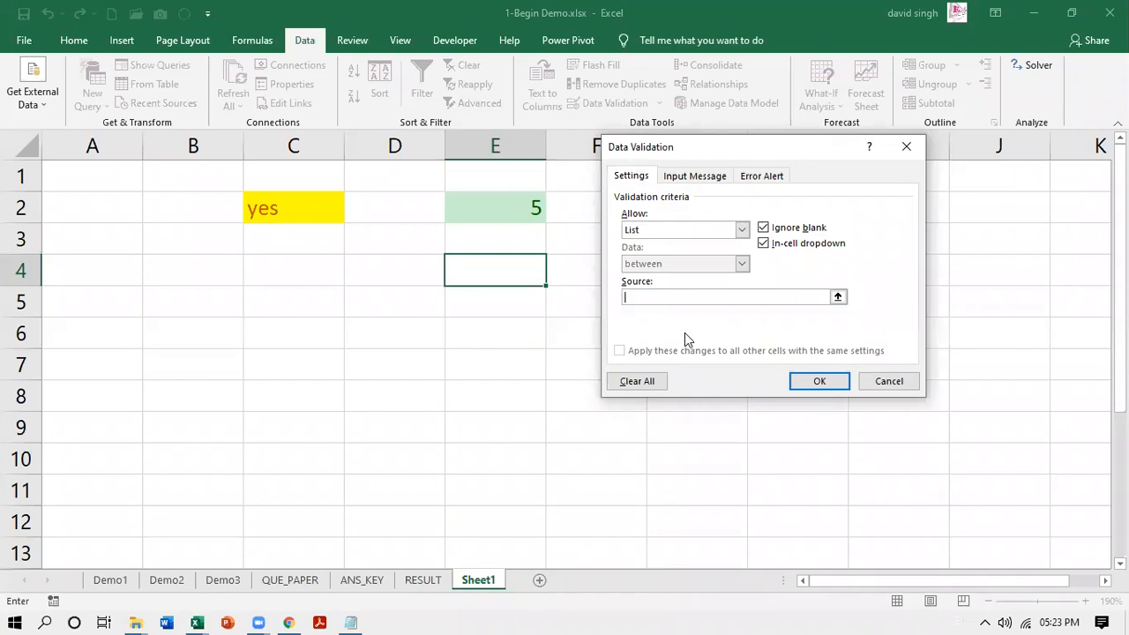
type("DELHI, MUMBAI, AGRA, BANGALORE, KOLKATA")
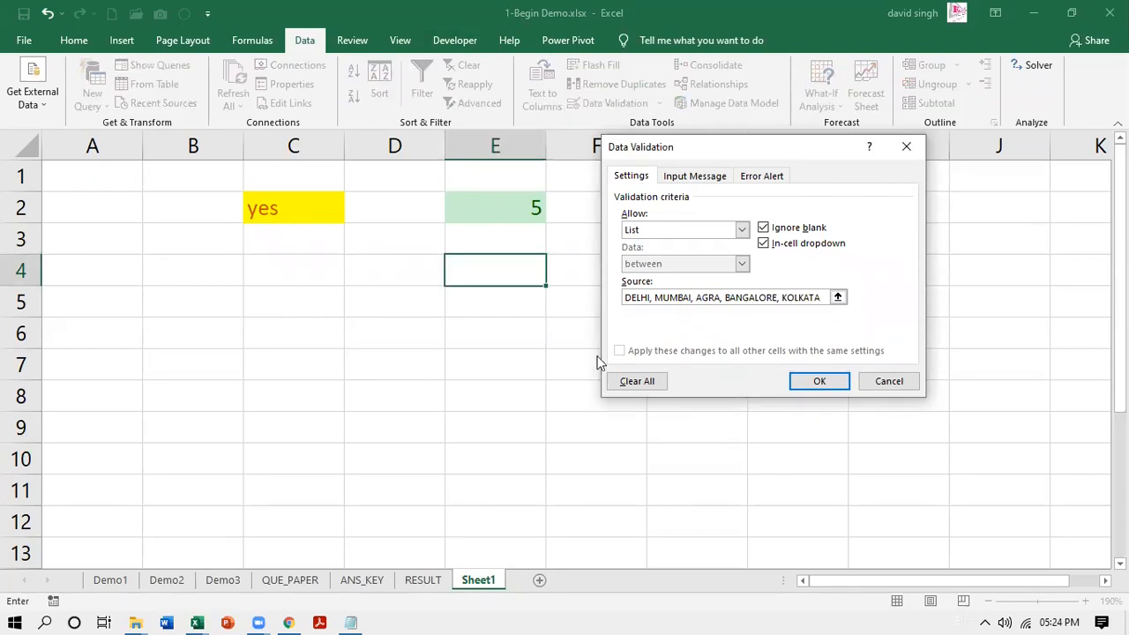
- Review the input message and error alert settings for E4, and apply the list validation
left_click(701, 177)
left_click(764, 181)
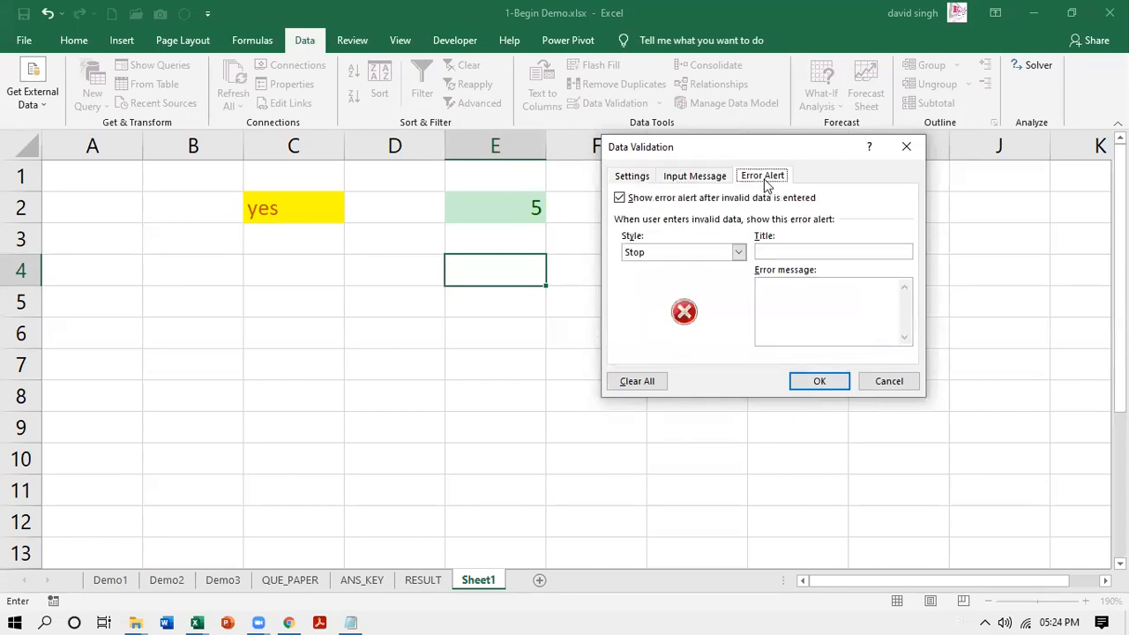
left_click(715, 178)
left_click(626, 179)
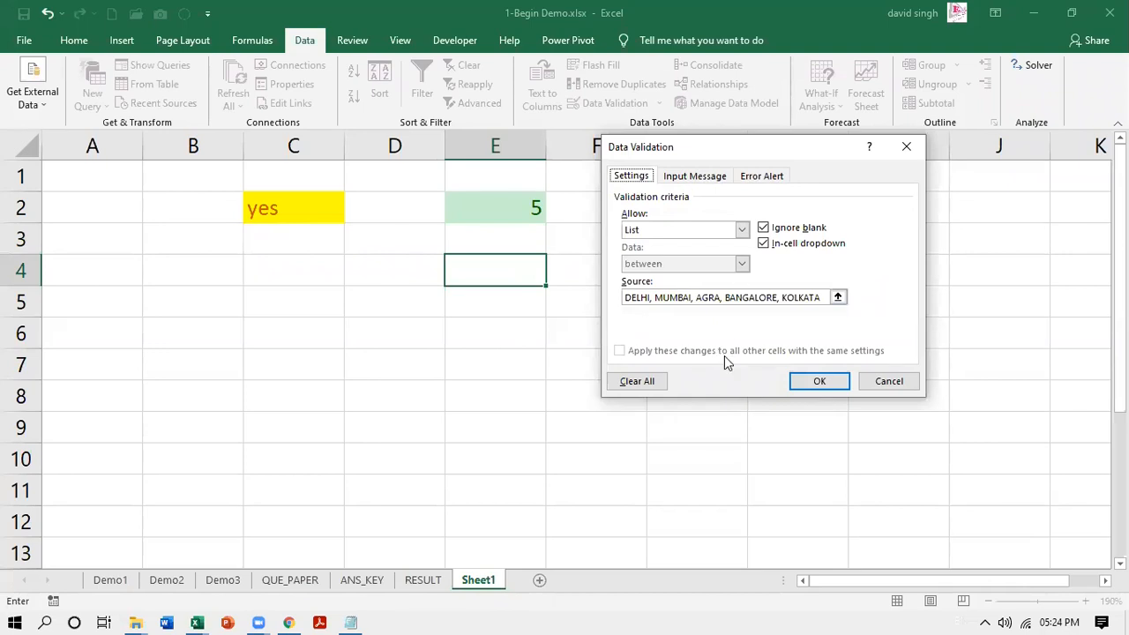
left_click(806, 382)
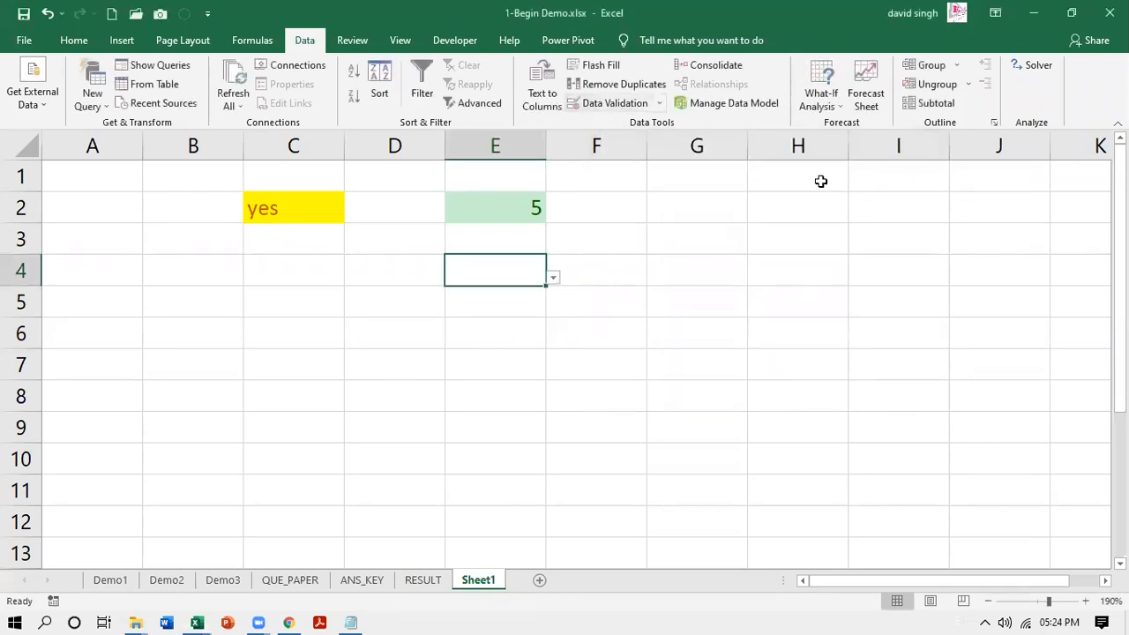
- Choose DELHI from the validation list in cell E4
left_click(552, 278)
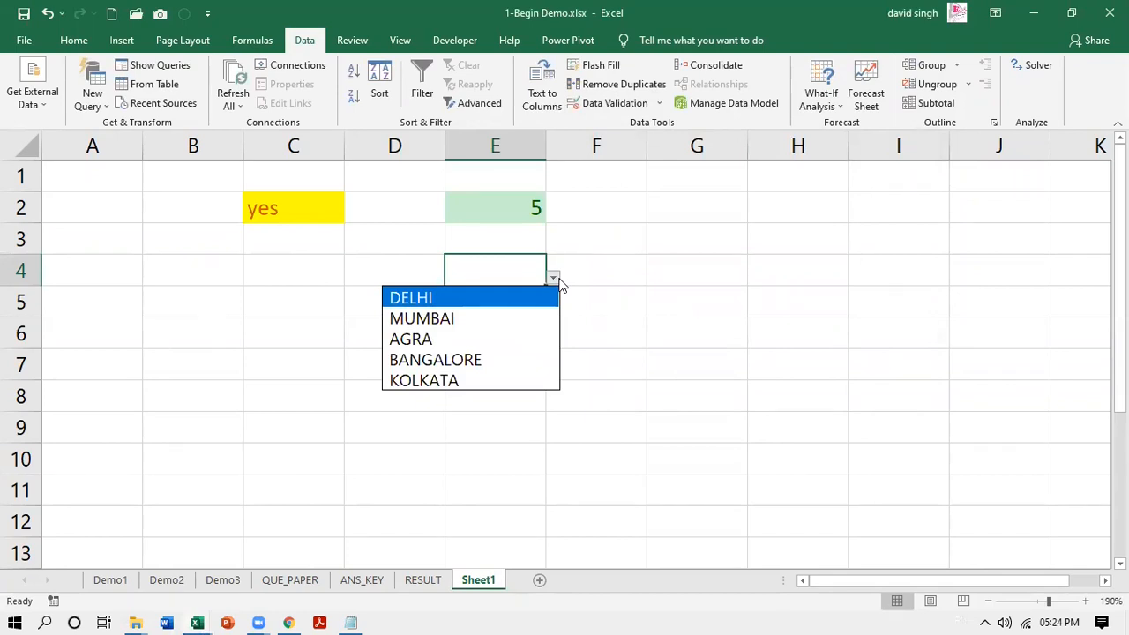
left_click(507, 318)
left_click(553, 278)
left_click(435, 298)
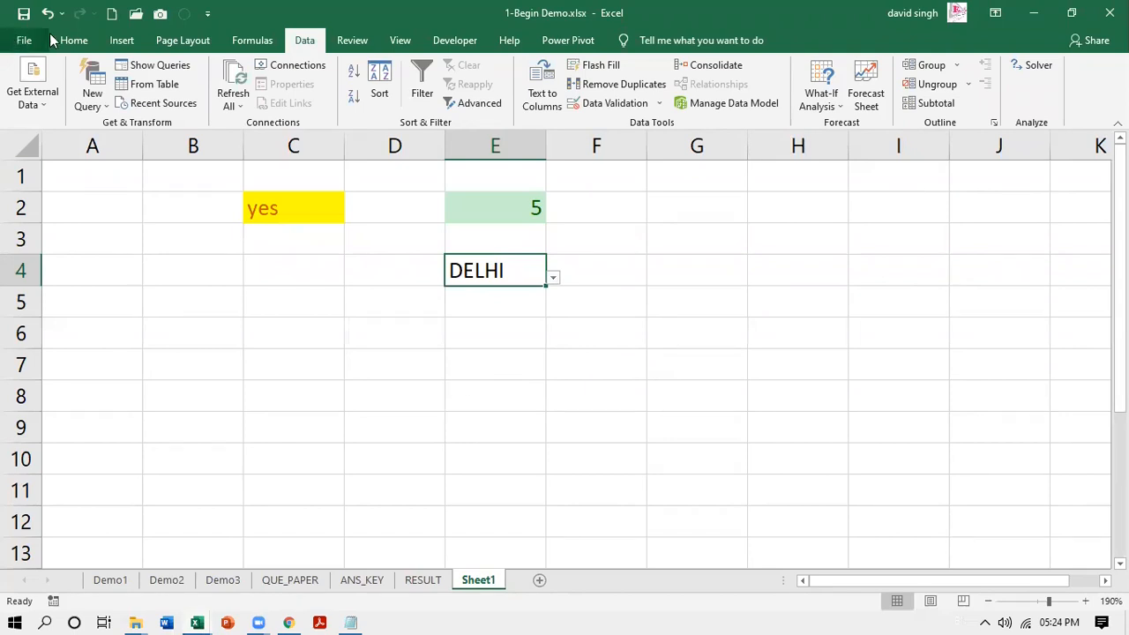
- Add a conditional formatting rule to E4 that gives cells containing the text DELHI a custom orange fill
left_click(71, 41)
left_click(668, 93)
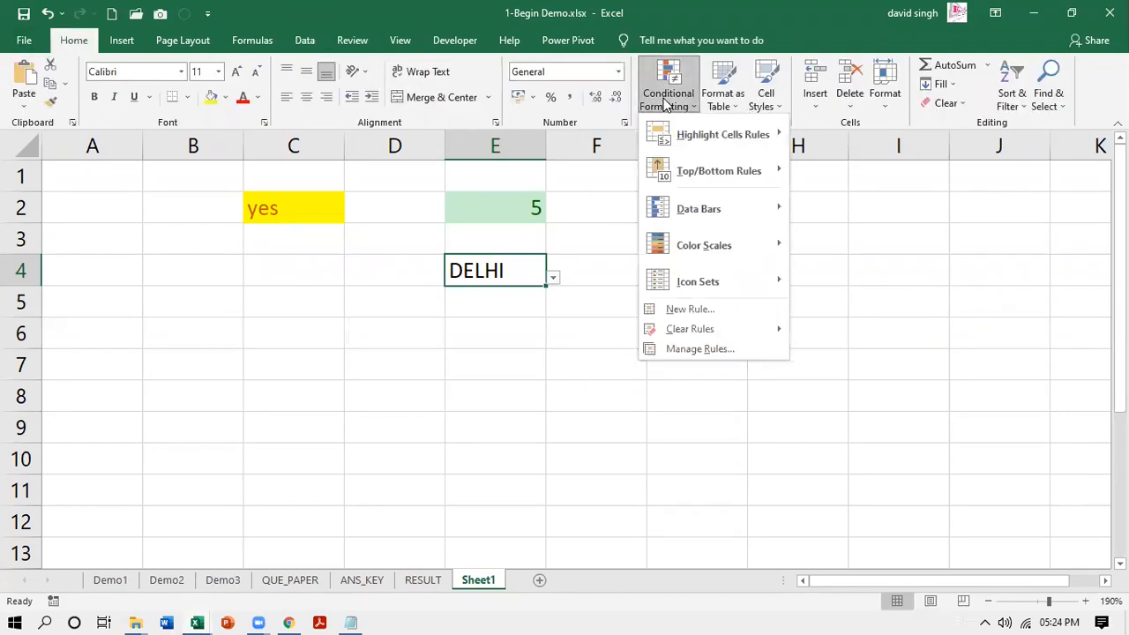
mouse_move(755, 134)
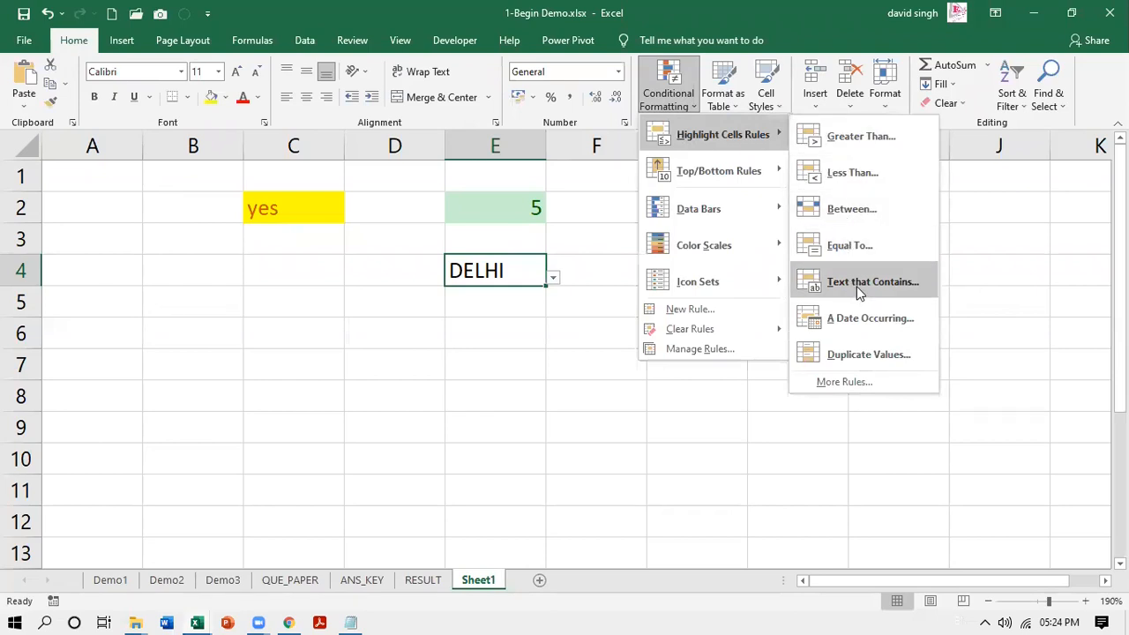
left_click(858, 283)
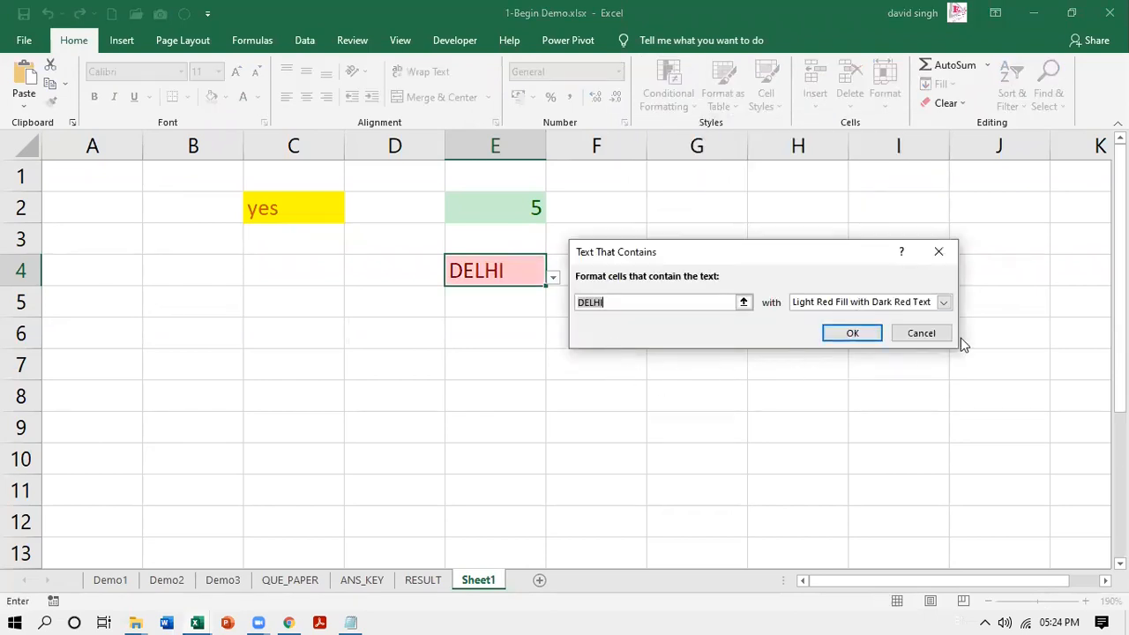
left_click(943, 301)
left_click(820, 384)
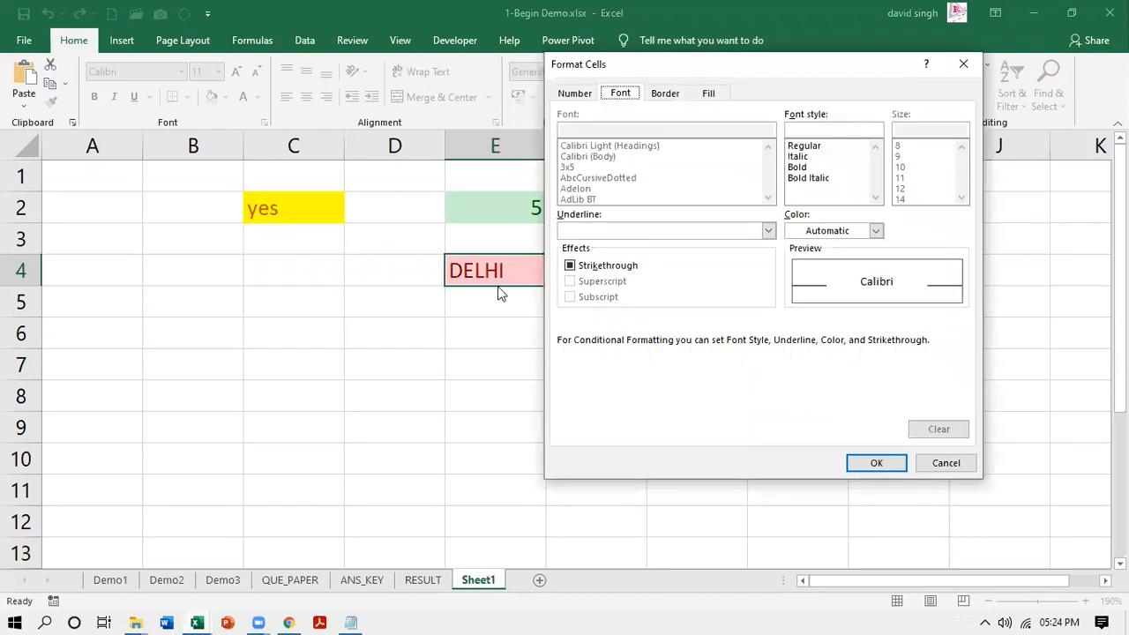
left_click(716, 96)
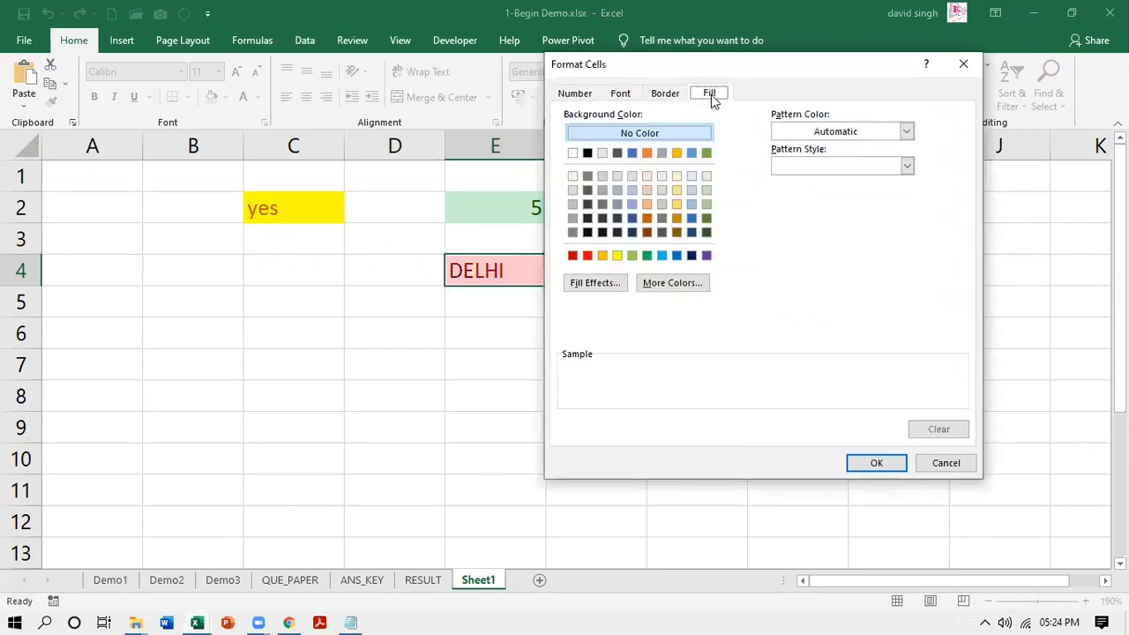
left_click(588, 255)
left_click(603, 255)
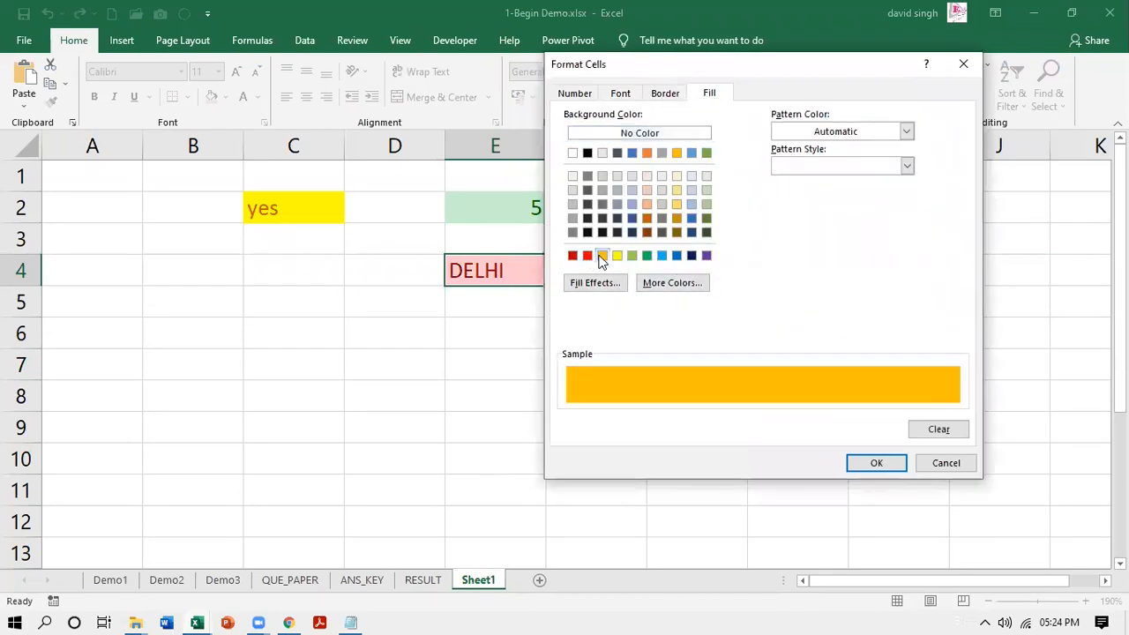
left_click(869, 464)
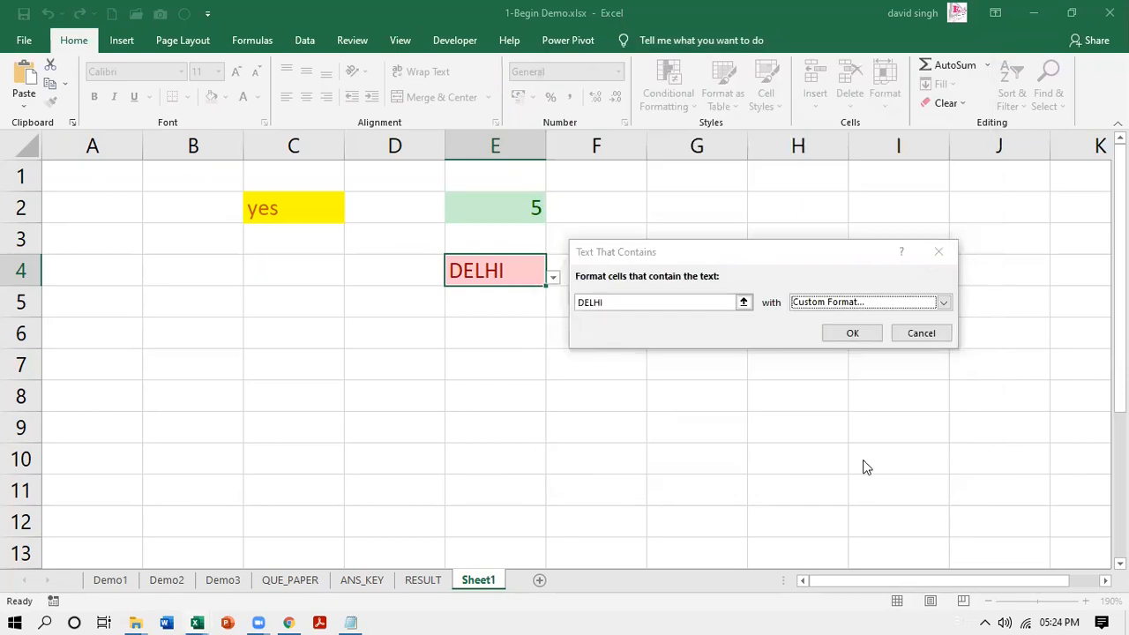
left_click(852, 333)
- Test E4's conditional formatting by choosing AGRA from its list, and set it back to DELHI
left_click(605, 385)
left_click(542, 280)
left_click(552, 277)
left_click(449, 333)
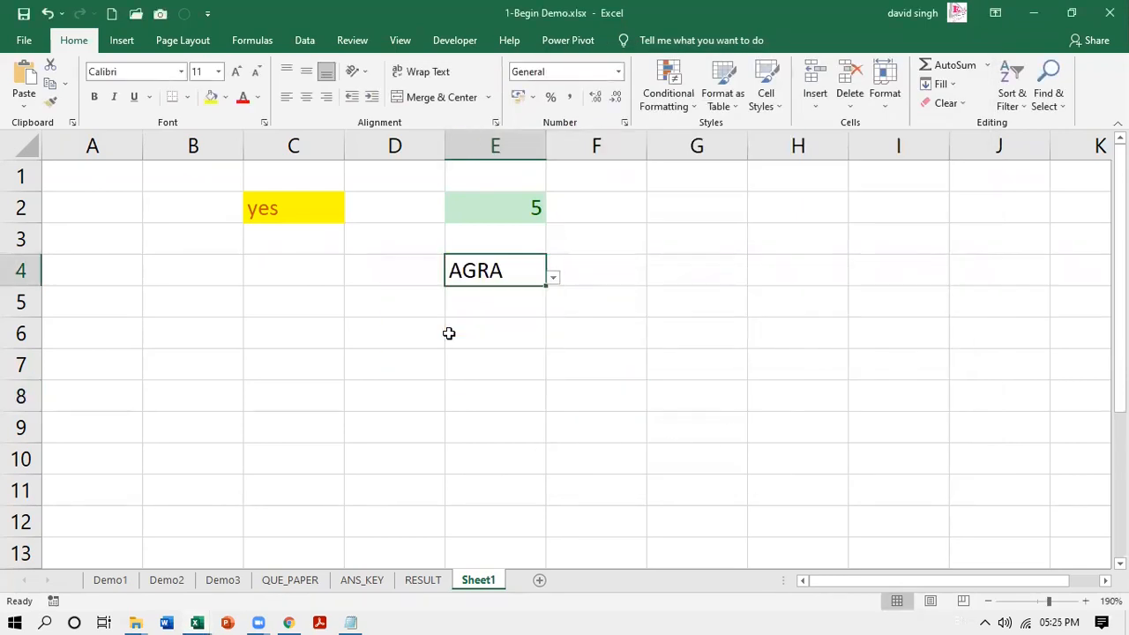
left_click(552, 278)
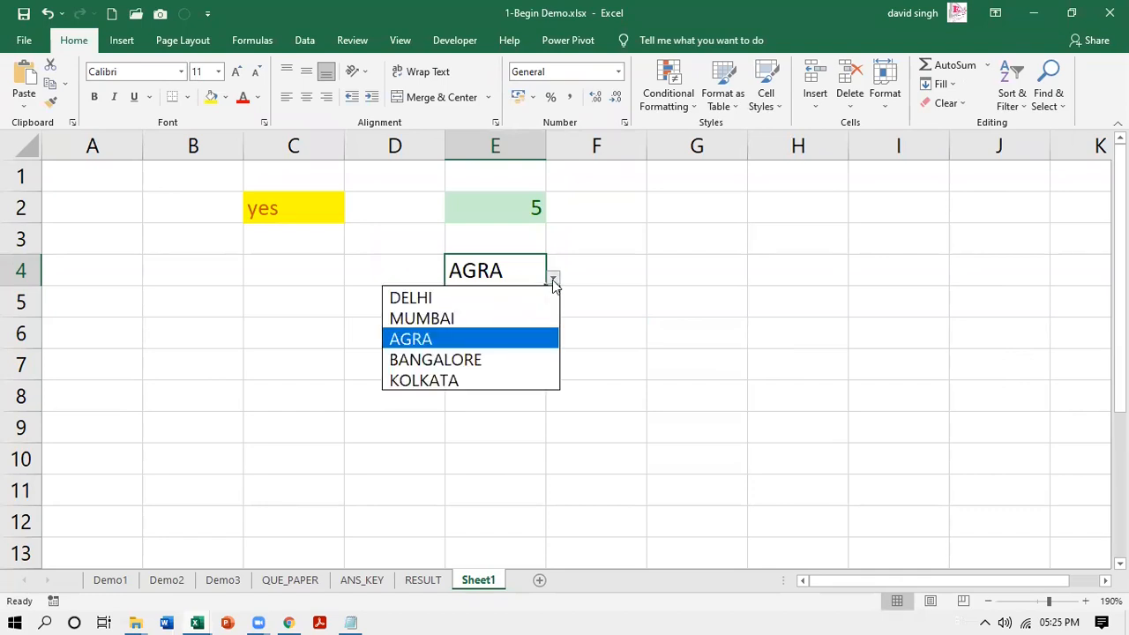
left_click(514, 305)
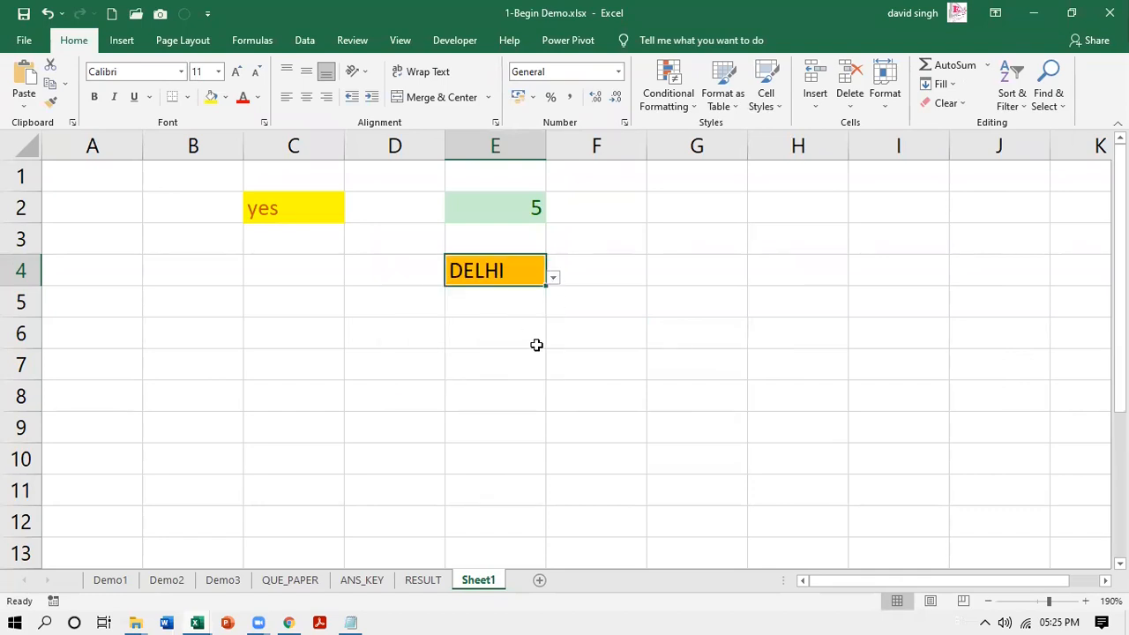
- Review the choices in the lists of cell E4 and of cell F2 on Demo2
left_click(553, 277)
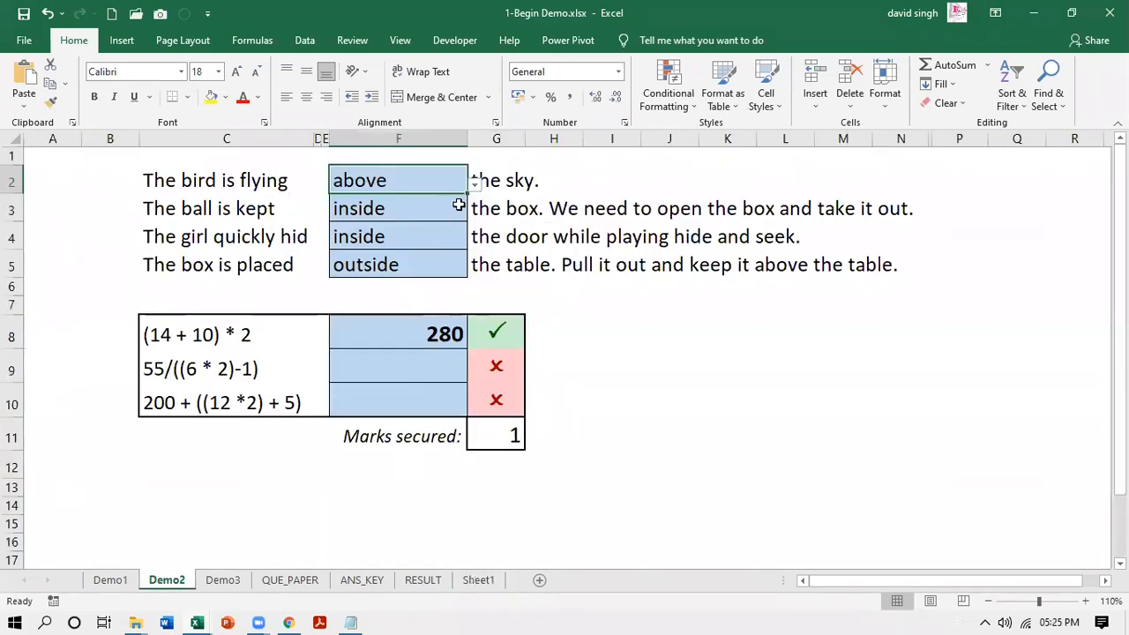
left_click(474, 183)
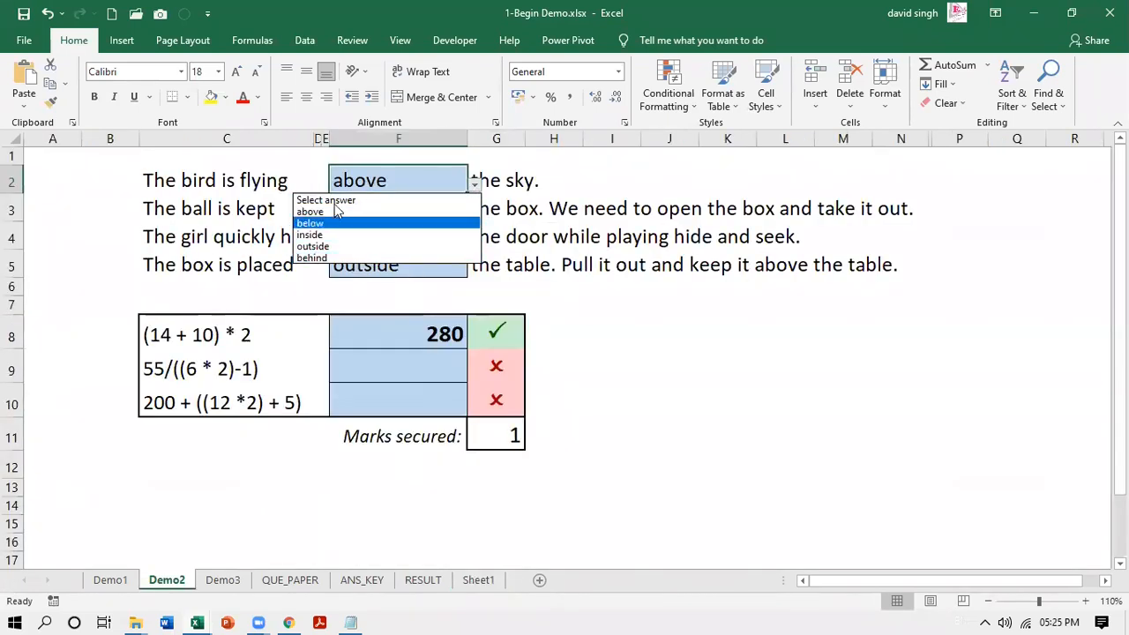
left_click(649, 374)
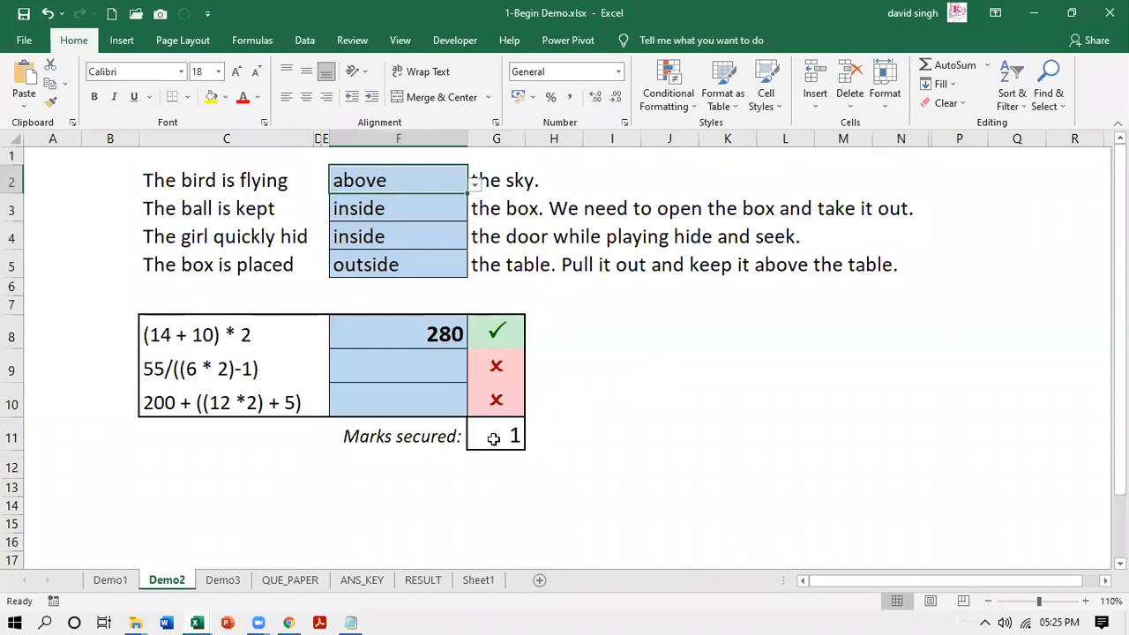
- Examine the three arithmetic expressions in cells C8 to C10 on Demo2
left_click(168, 340)
left_click(172, 369)
left_click(184, 403)
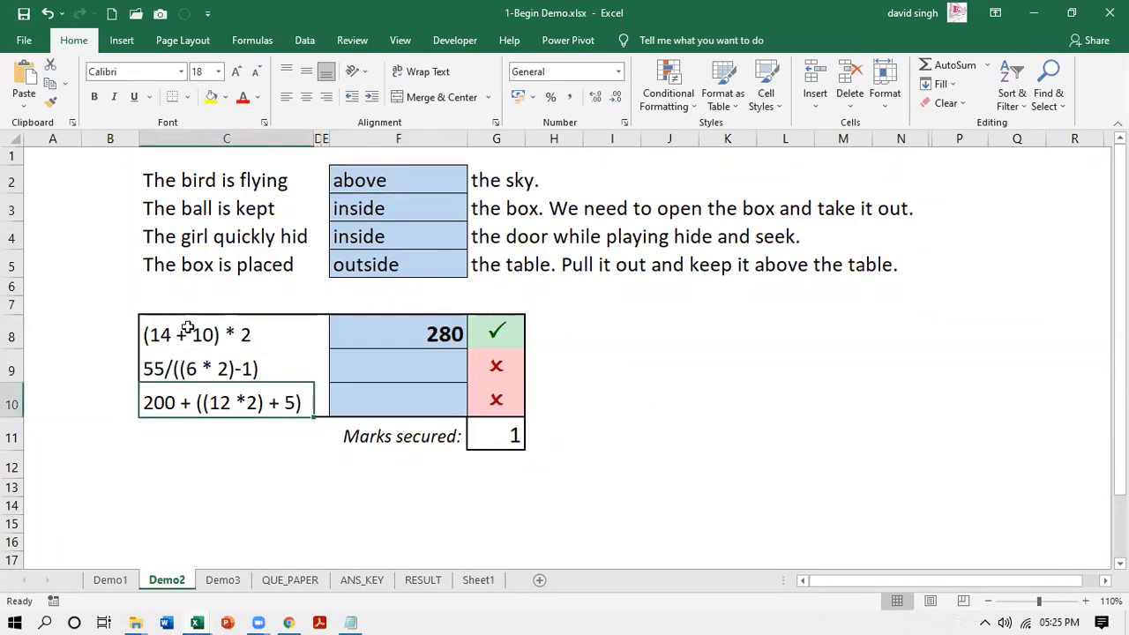
left_click(186, 331)
left_click(205, 365)
left_click(213, 403)
left_click(226, 369)
left_click(223, 343)
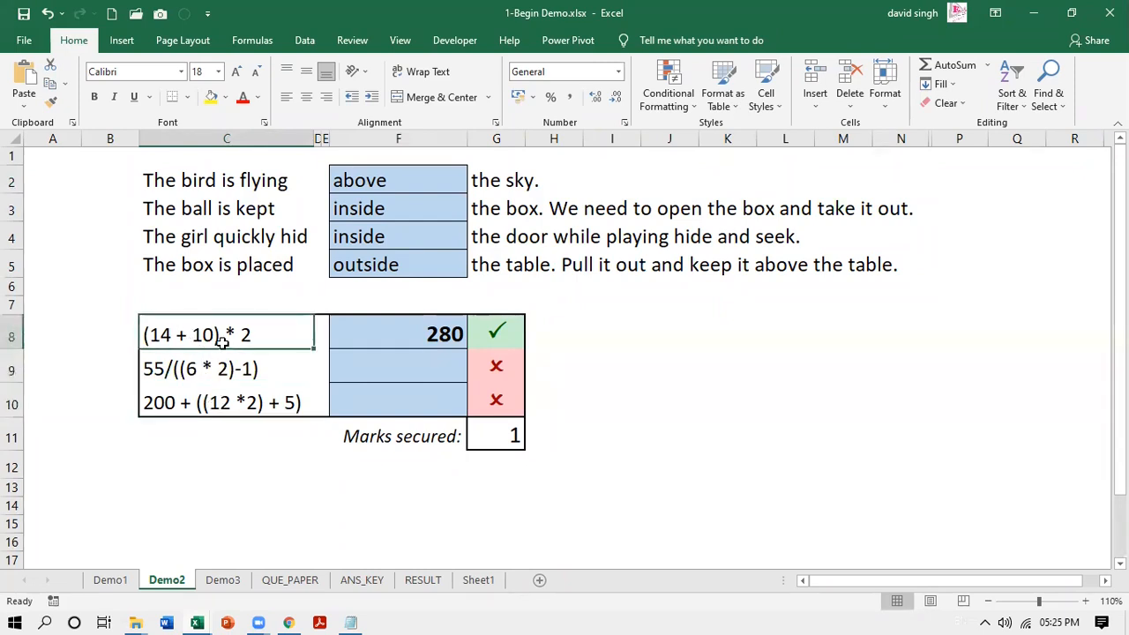
left_click(219, 365)
left_click(240, 406)
left_click(247, 338)
left_click(251, 374)
left_click(253, 403)
left_click(250, 374)
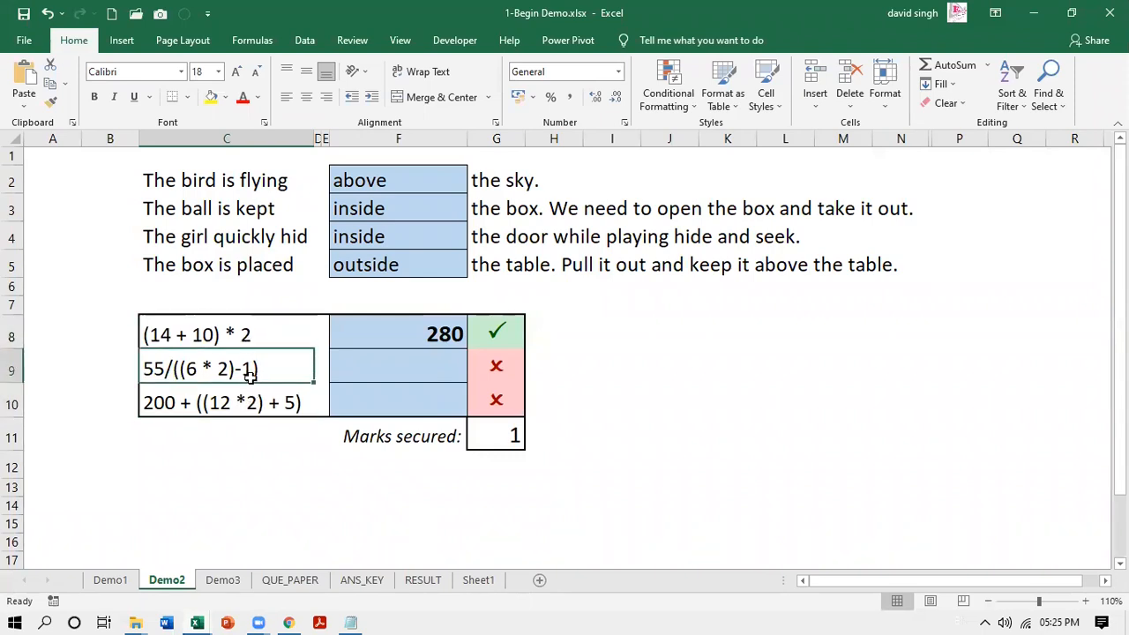
left_click(248, 334)
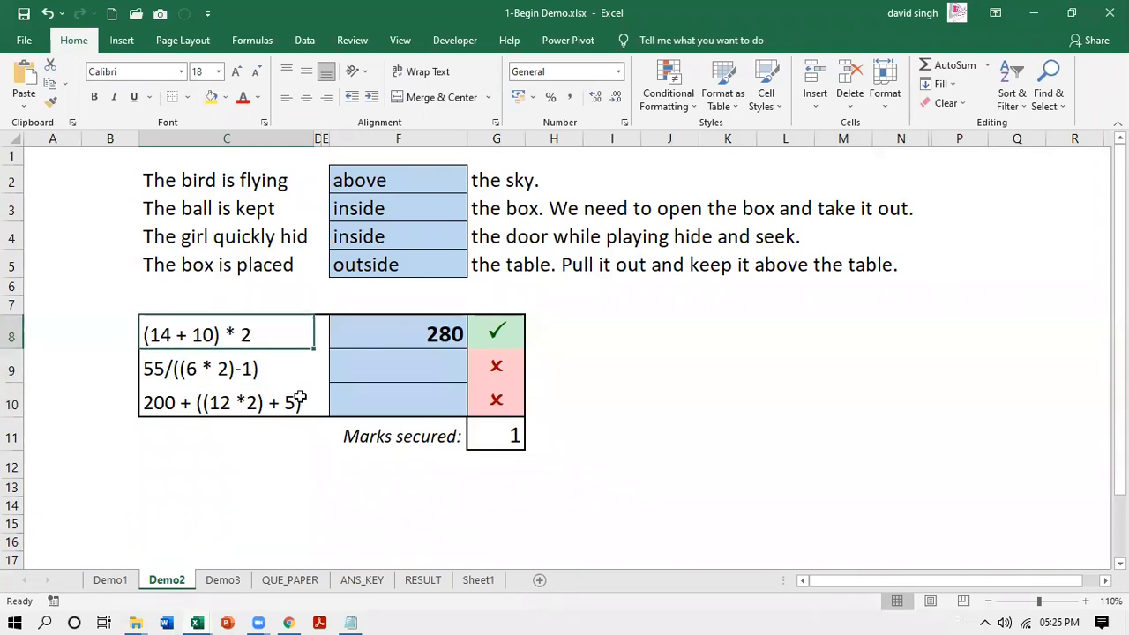
- Try 55 as the answer in cell F9, and replace it with 5
left_click(391, 335)
left_click(402, 374)
left_click(411, 396)
left_click(392, 366)
key("ctrl+z")
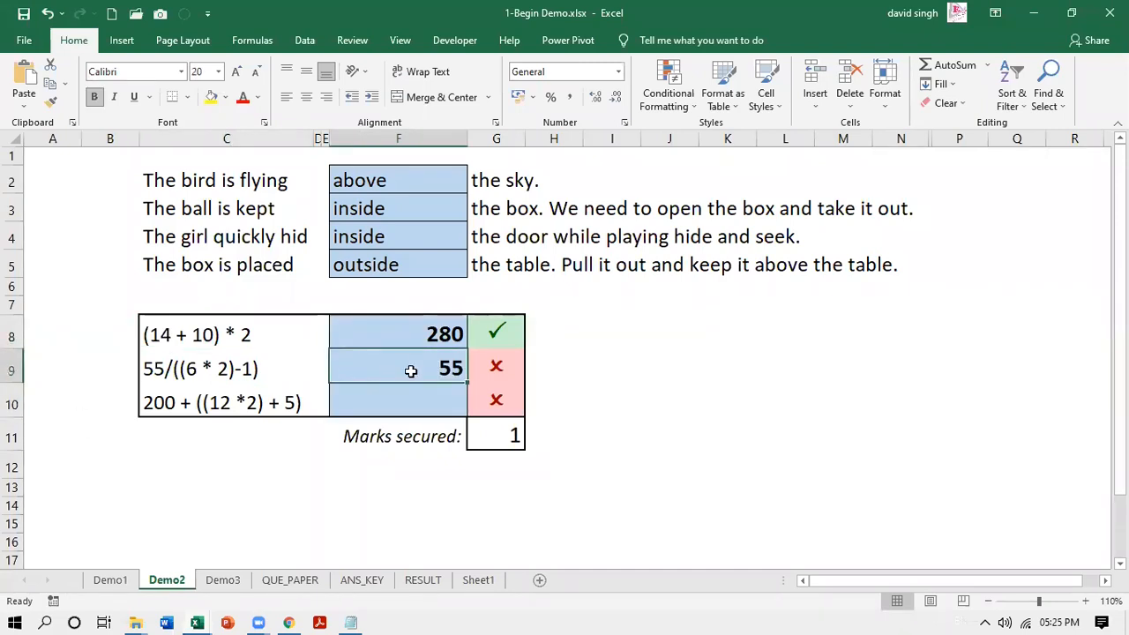
type("5")
key("Return")
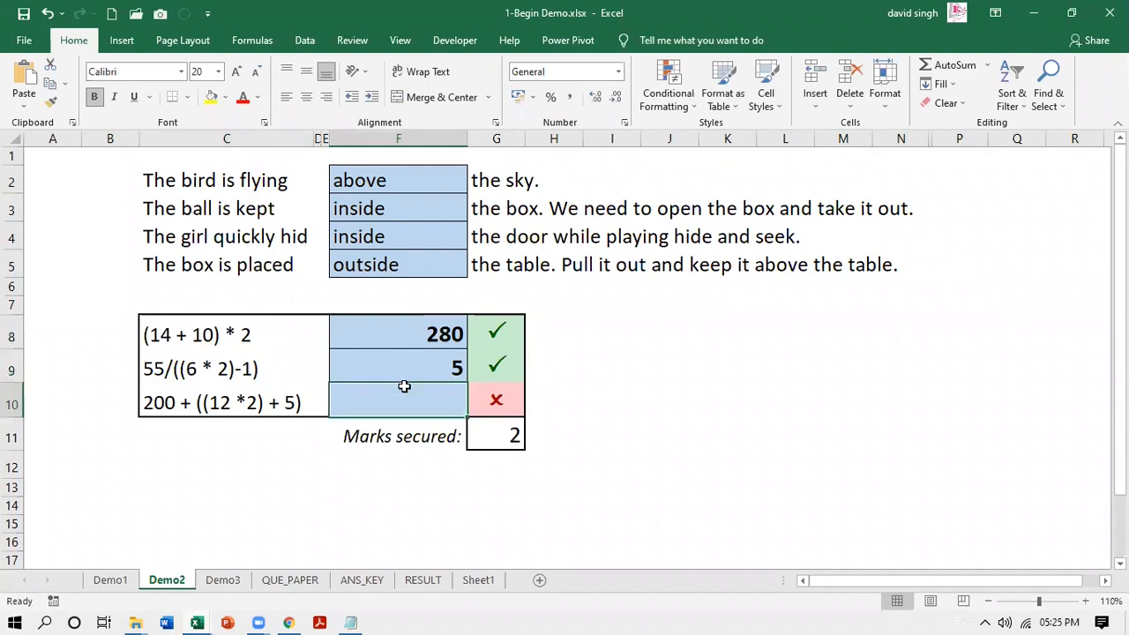
- Try 23 as the answer in cell F9 on Demo2, and set it back to 5
key("Up")
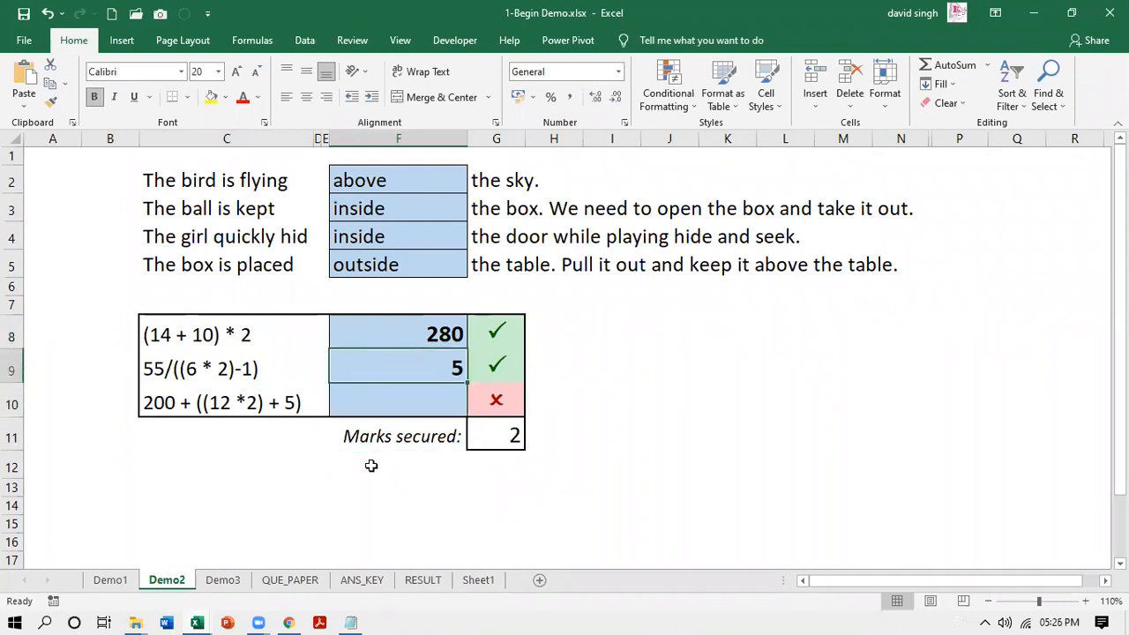
key("Right")
key("Left")
type("23")
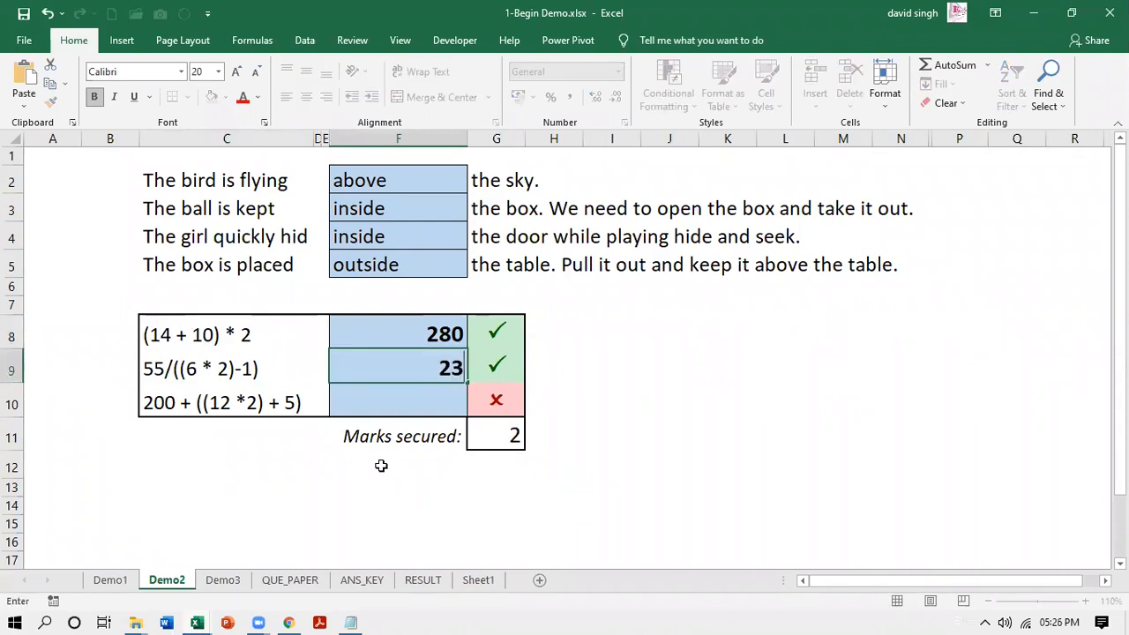
key("Return")
key("Up")
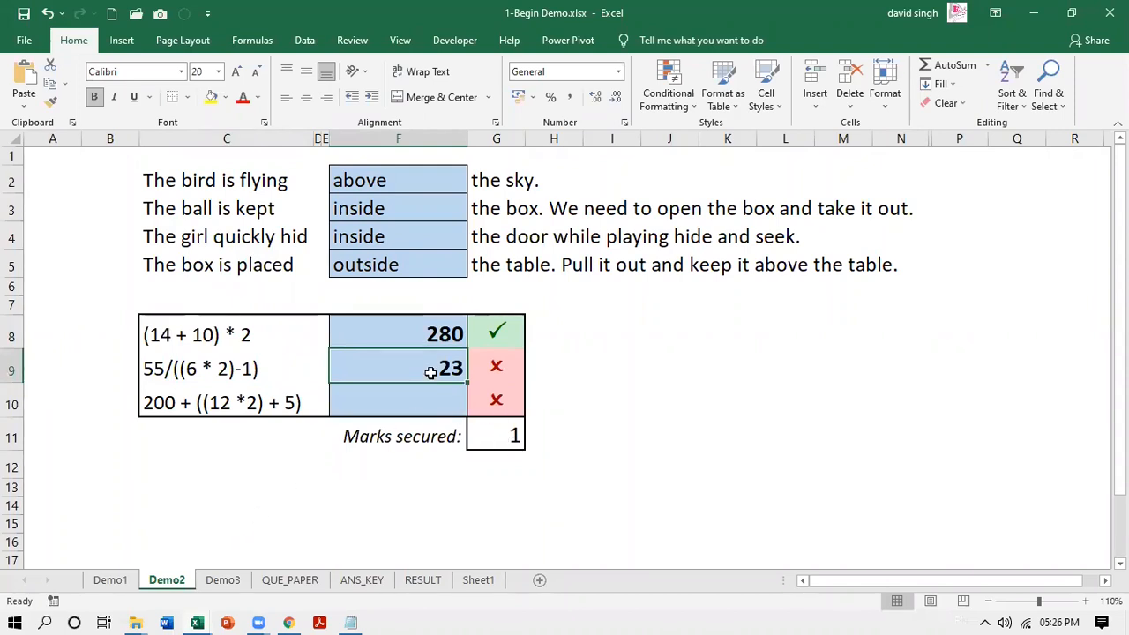
type("5")
key("Return")
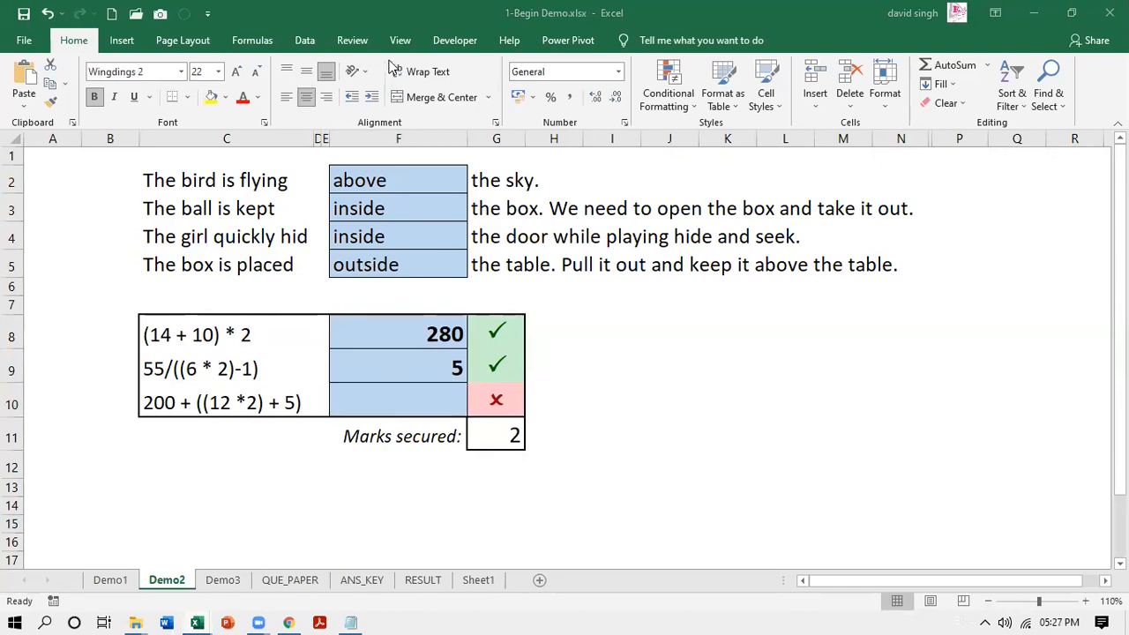
- Display the formula bar above the worksheet
left_click(398, 44)
left_click(400, 42)
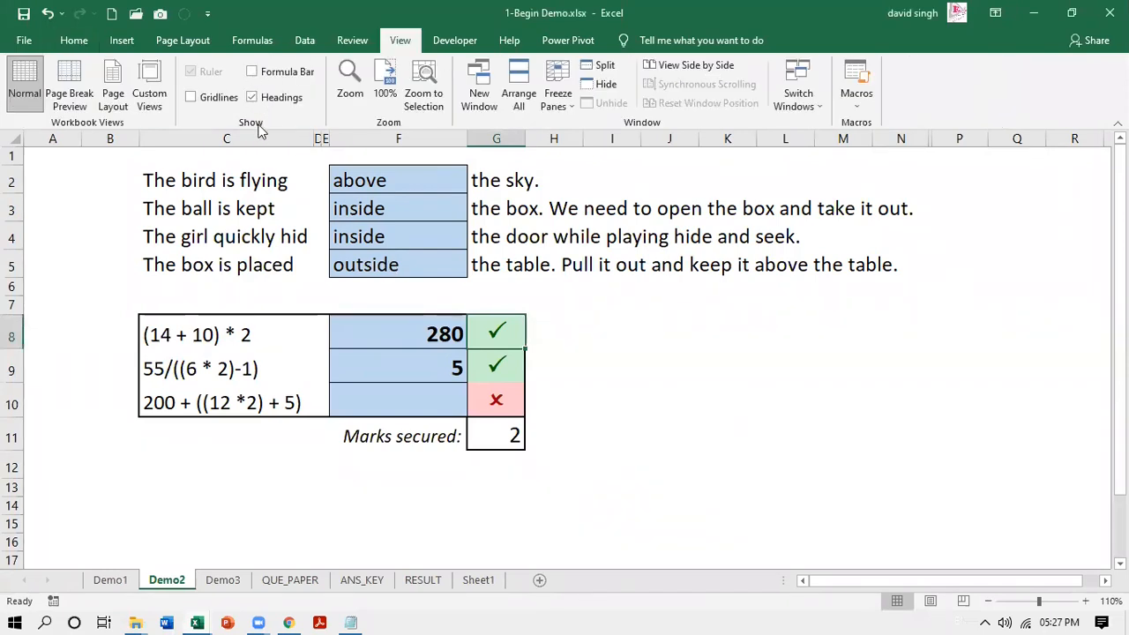
left_click(252, 72)
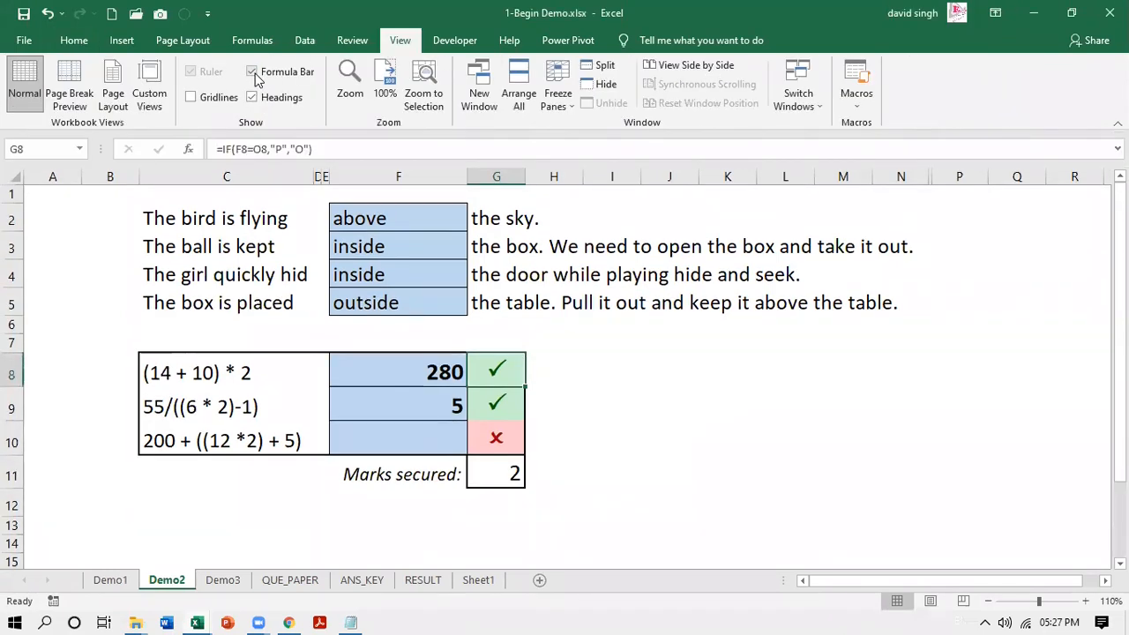
- Try showing the gridlines on Demo2, and hide them again
left_click(190, 97)
left_click(192, 100)
left_click(192, 99)
left_click(192, 99)
left_click(192, 99)
left_click(192, 100)
- Look over the empty cells beside the answer table, and inspect the formula behind the check mark in cell G8
left_click(629, 368)
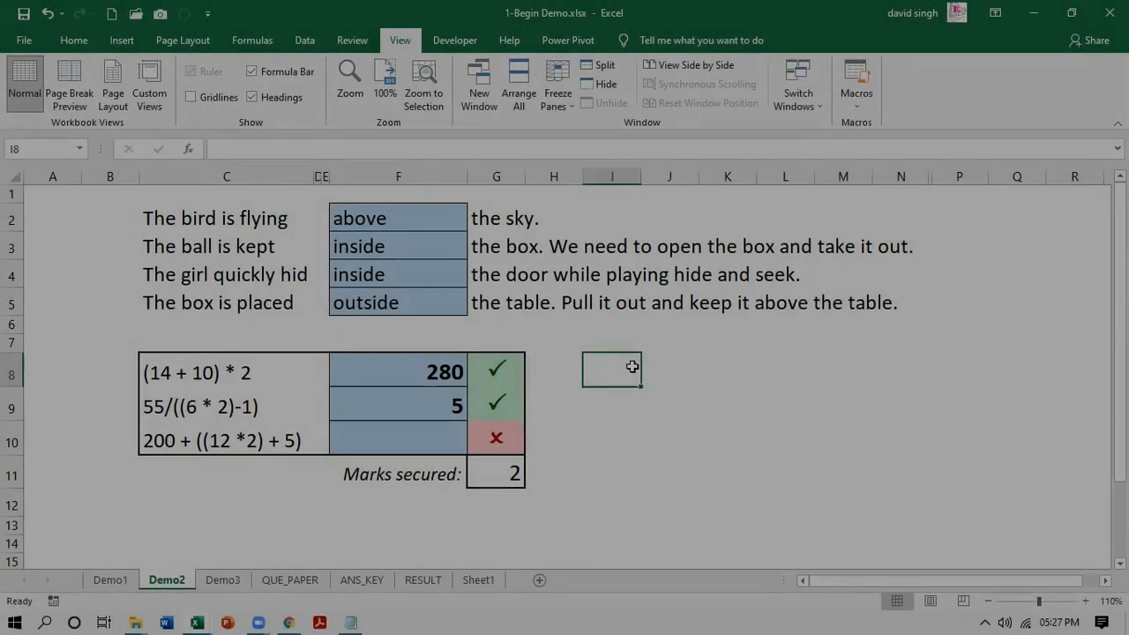
key("Left")
key("Right")
key("Right")
key("Right")
scroll(496, 324, "down", 1)
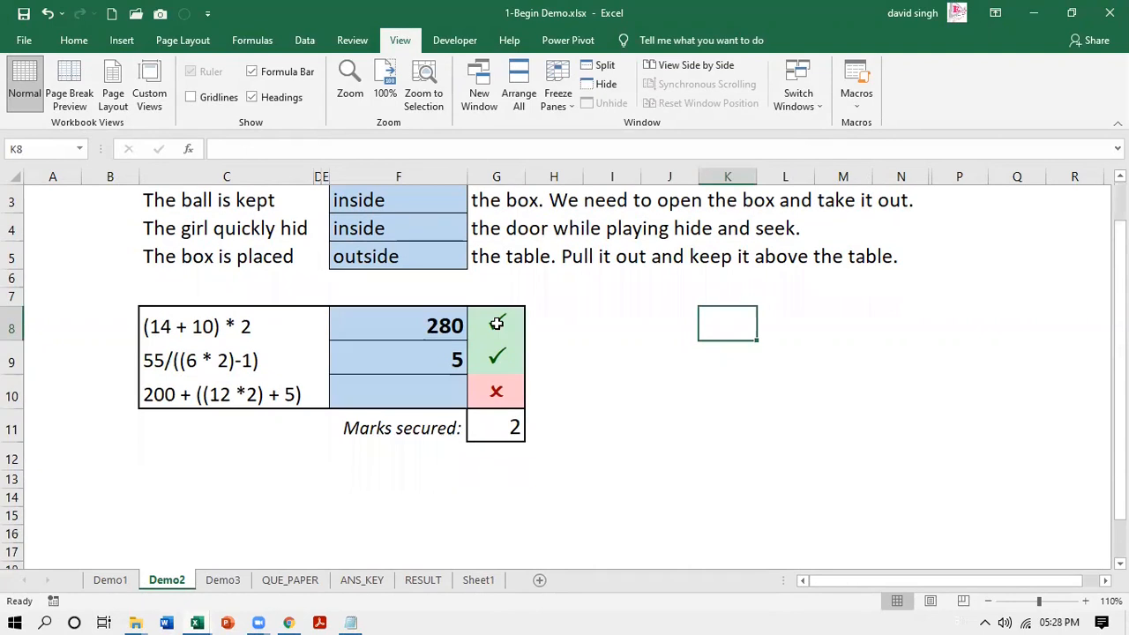
left_click(497, 323)
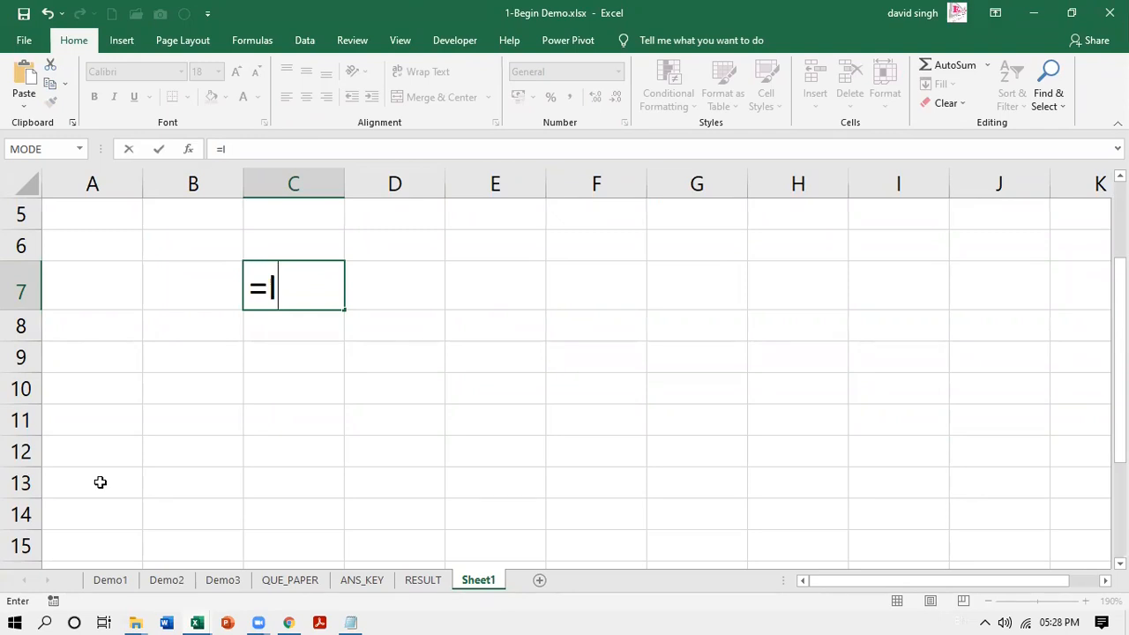
type("IF")
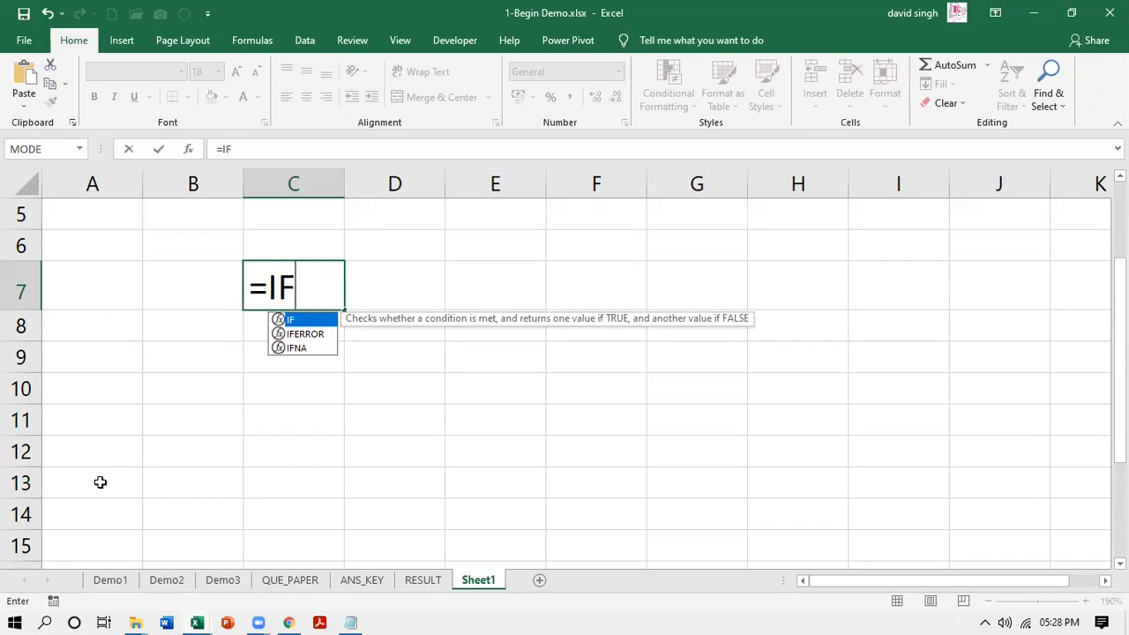
type("(")
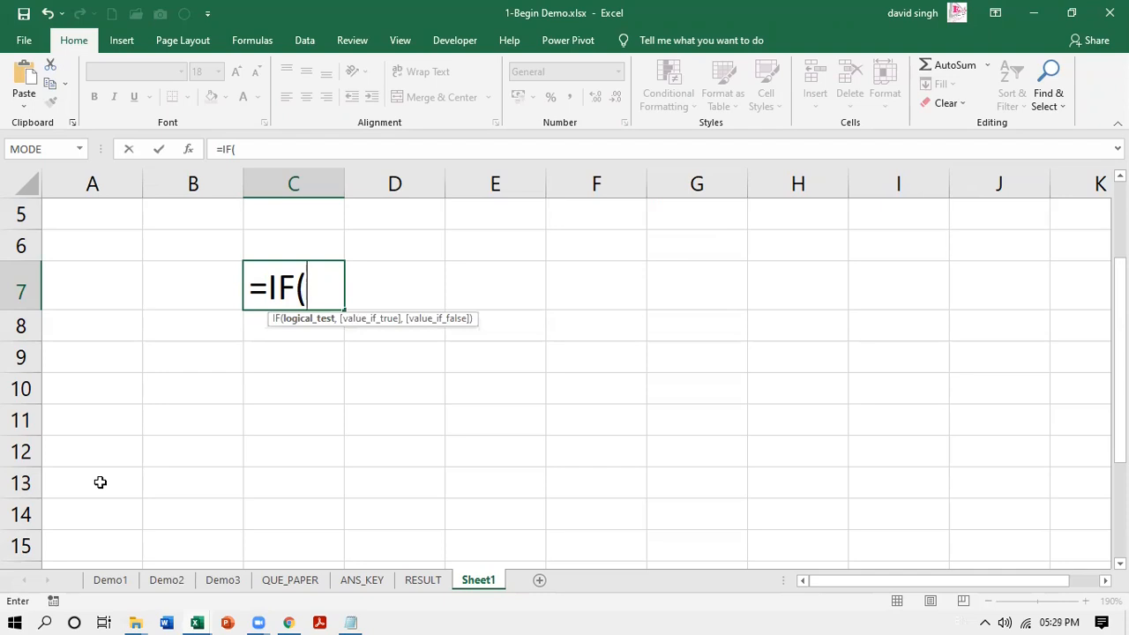
key("Escape")
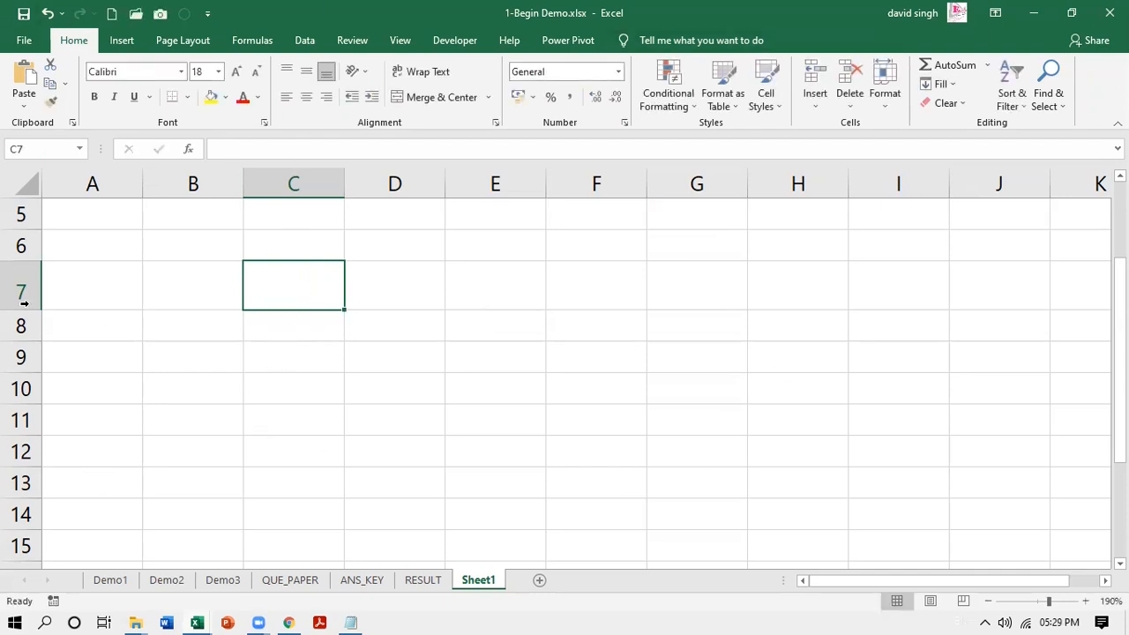
- Begin an IF formula in cell C7 on Sheet1 with the logical test D7=0
type("=")
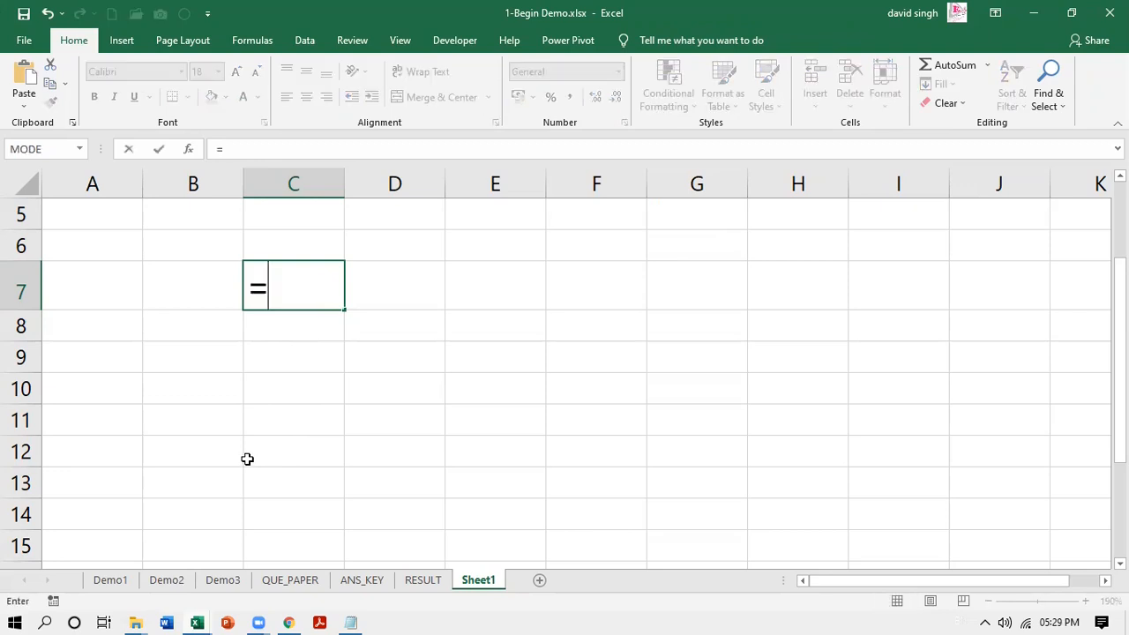
type("IF")
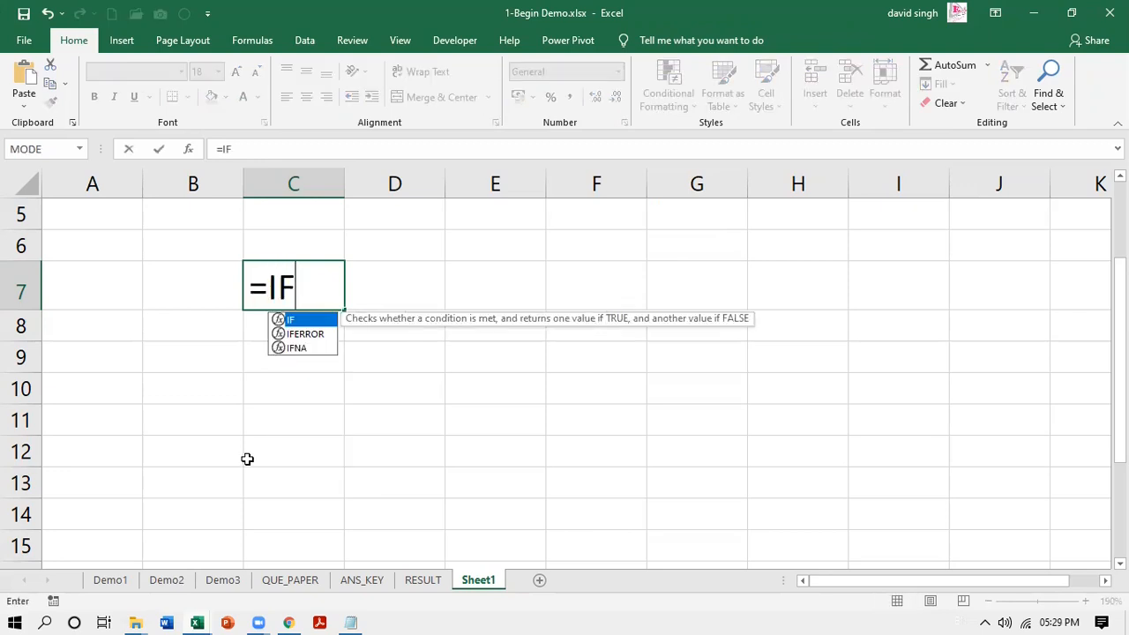
type("(")
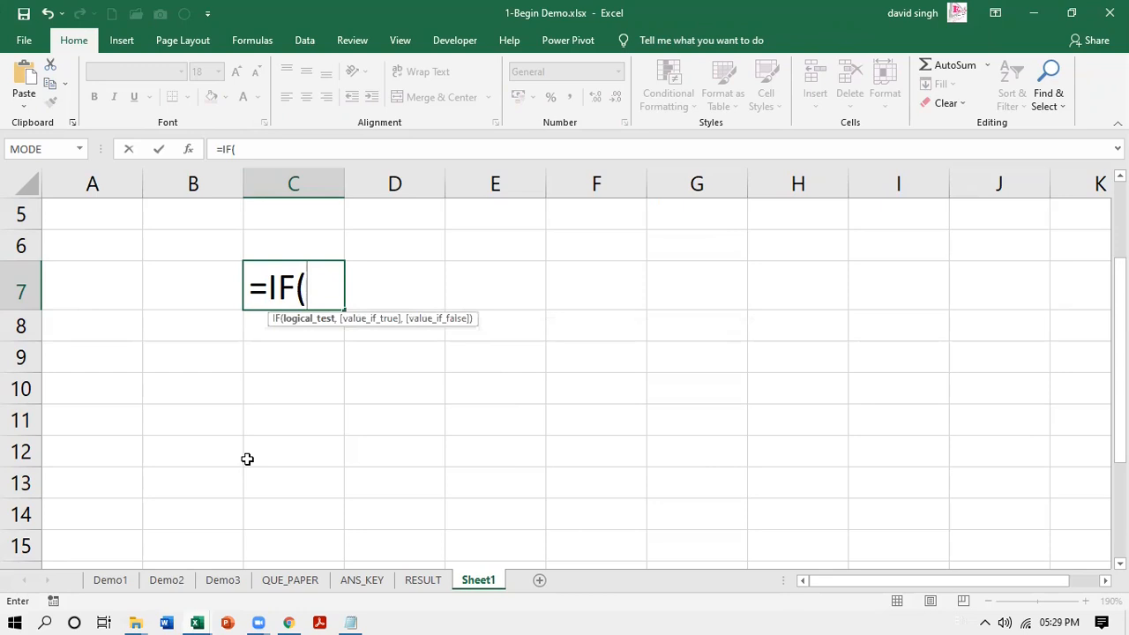
type("D7")
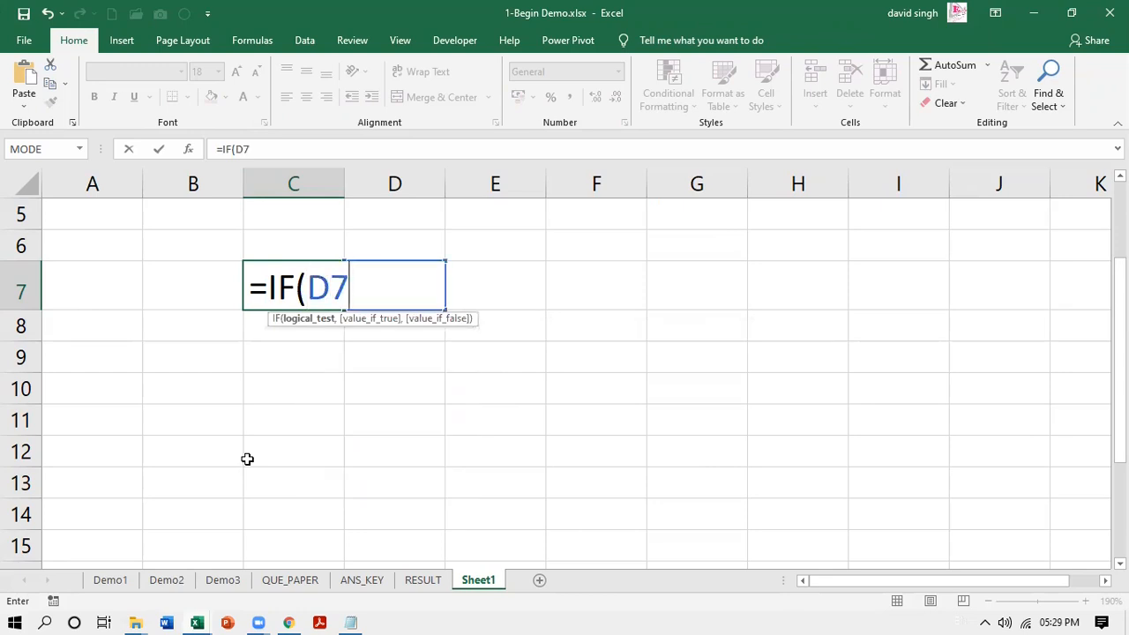
type("=0")
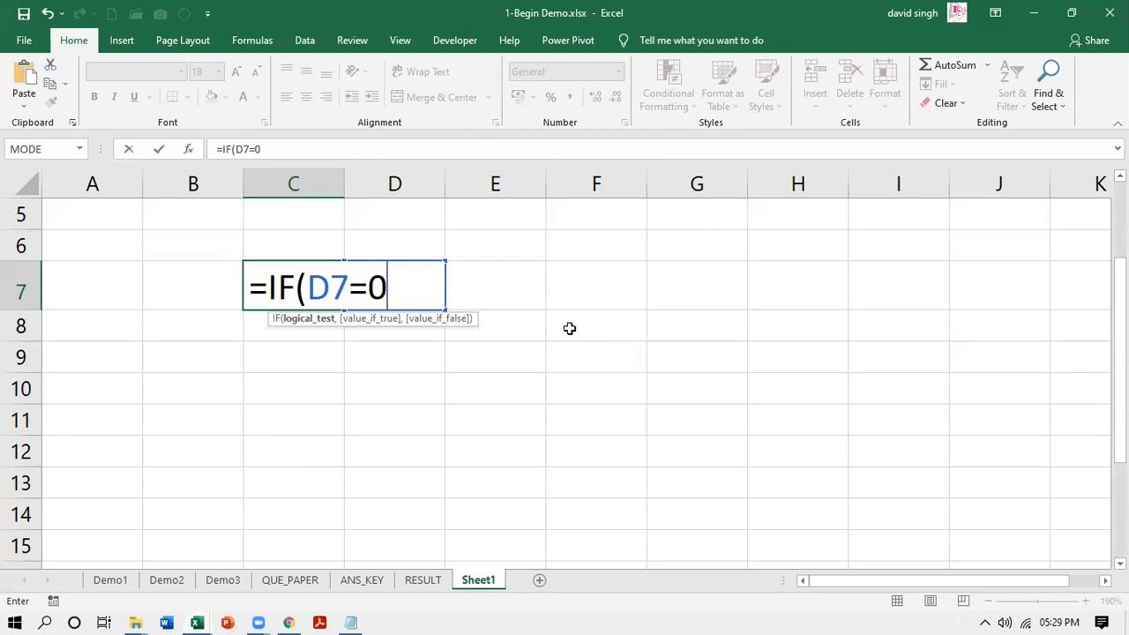
type(",")
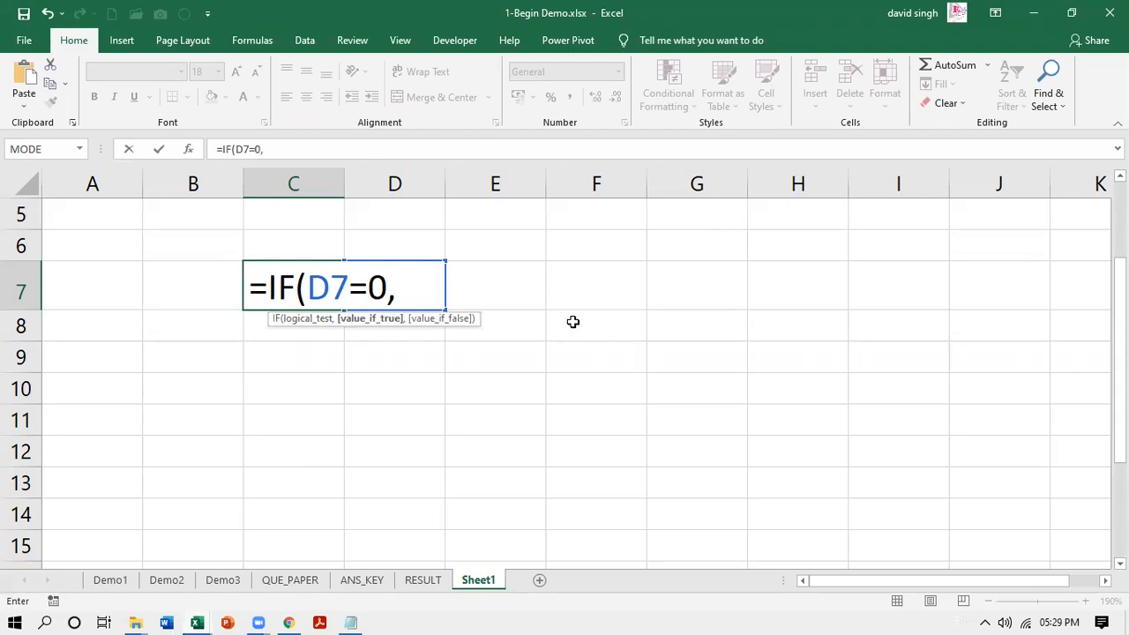
- Complete C7's IF formula with "OKAY" as the value if true and "NOT OKAY" as the value if false
type("\"")
type("ZER")
key("BackSpace")
key("BackSpace")
key("BackSpace")
type("OK")
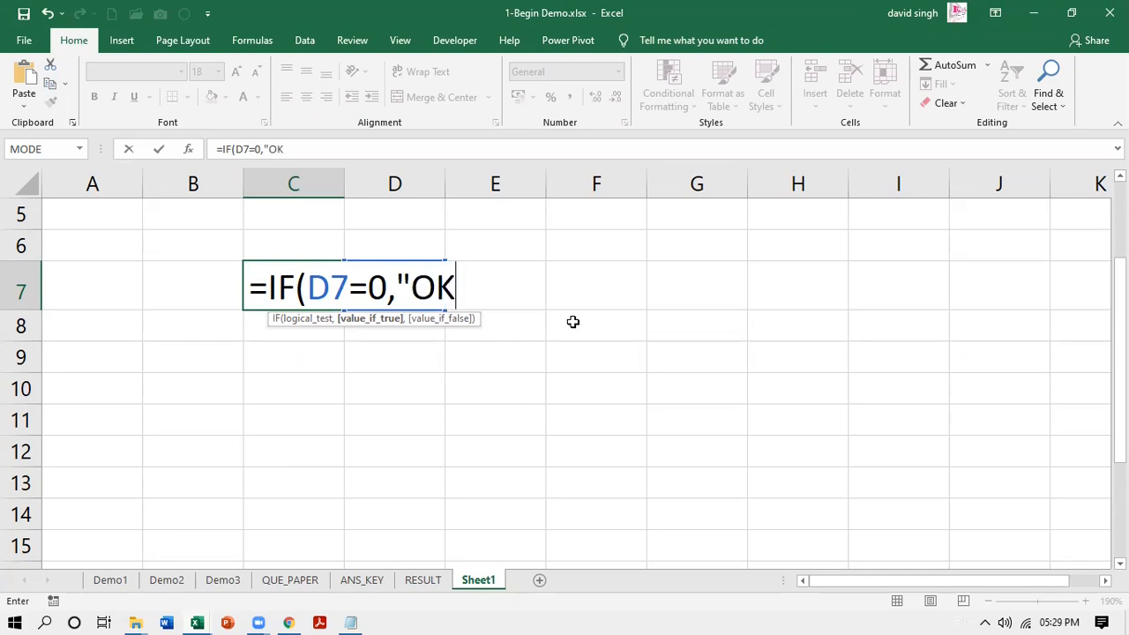
type("AY\",\"")
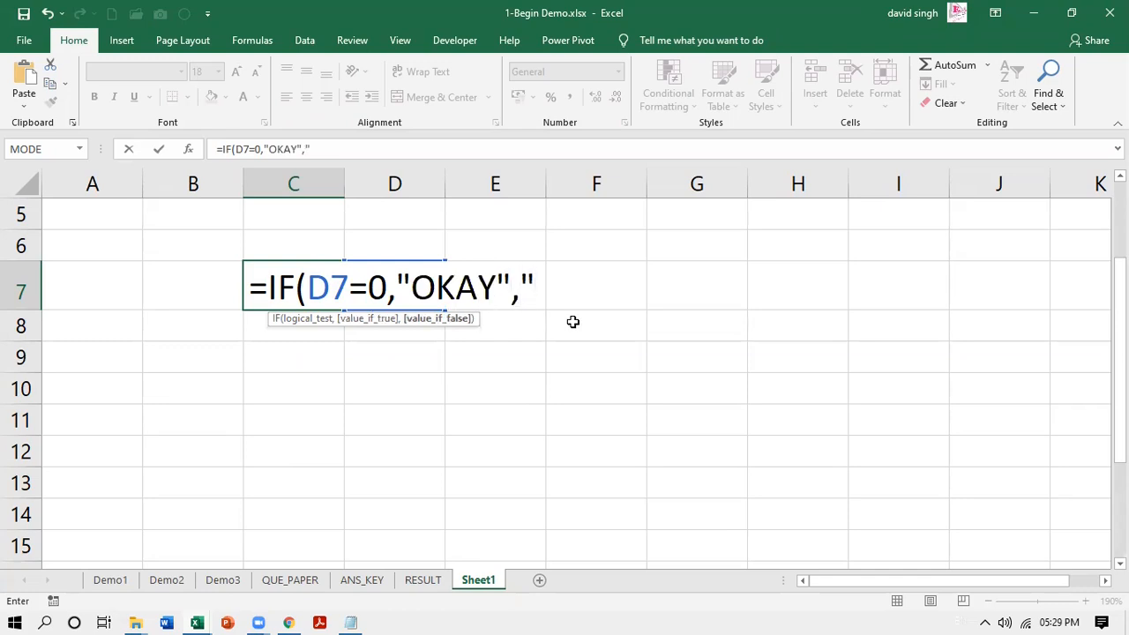
type("NOT O")
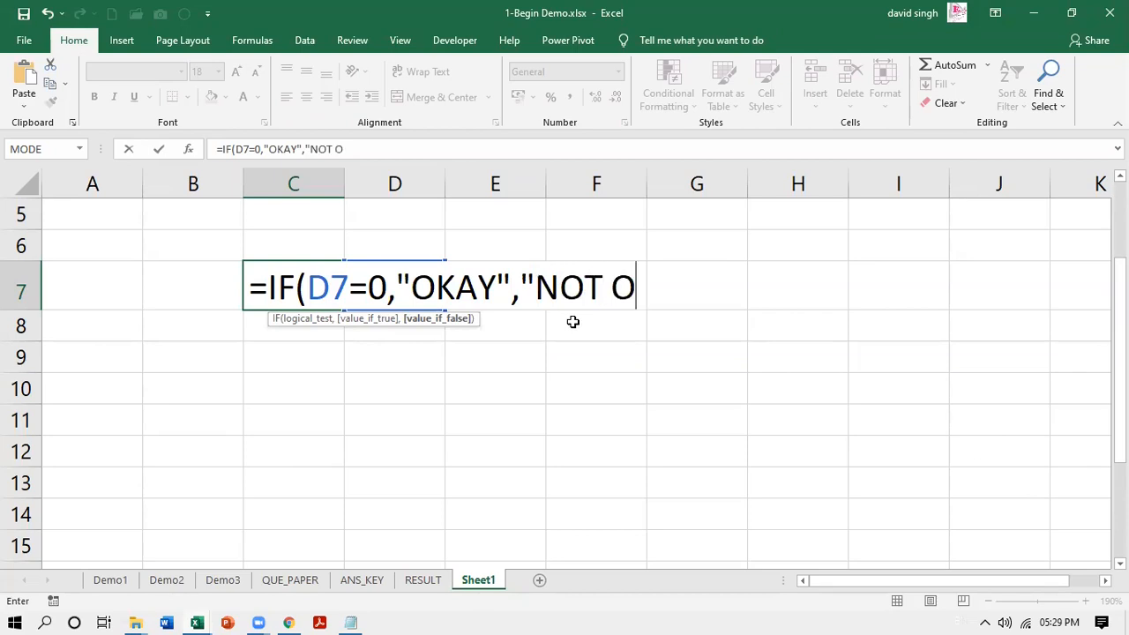
type("KAY")
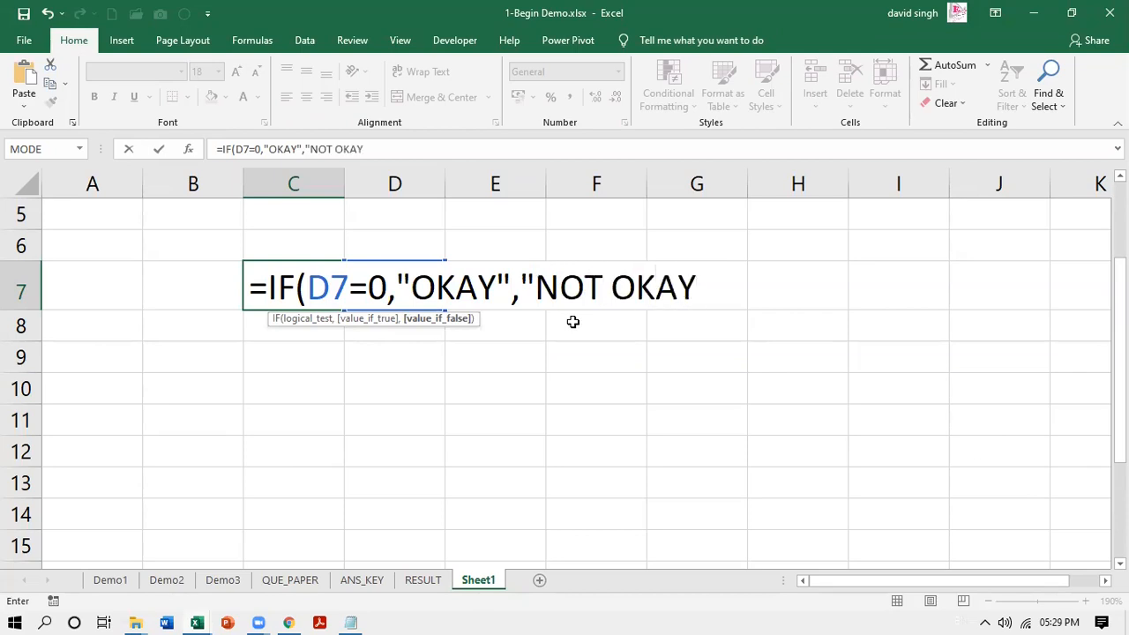
type("\")")
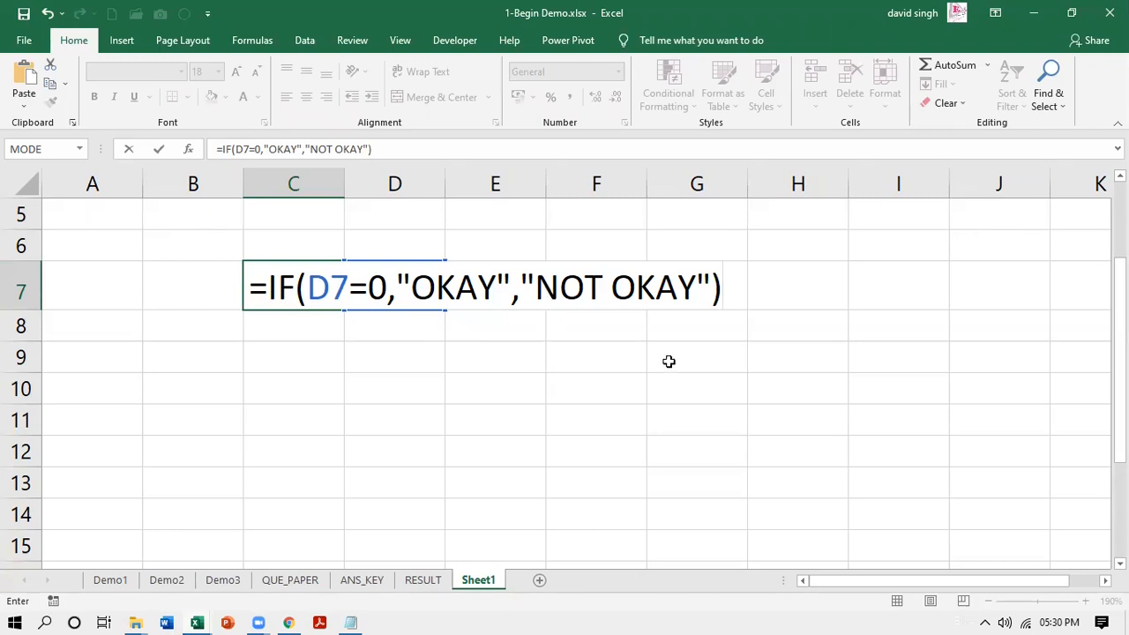
key("ctrl+Return")
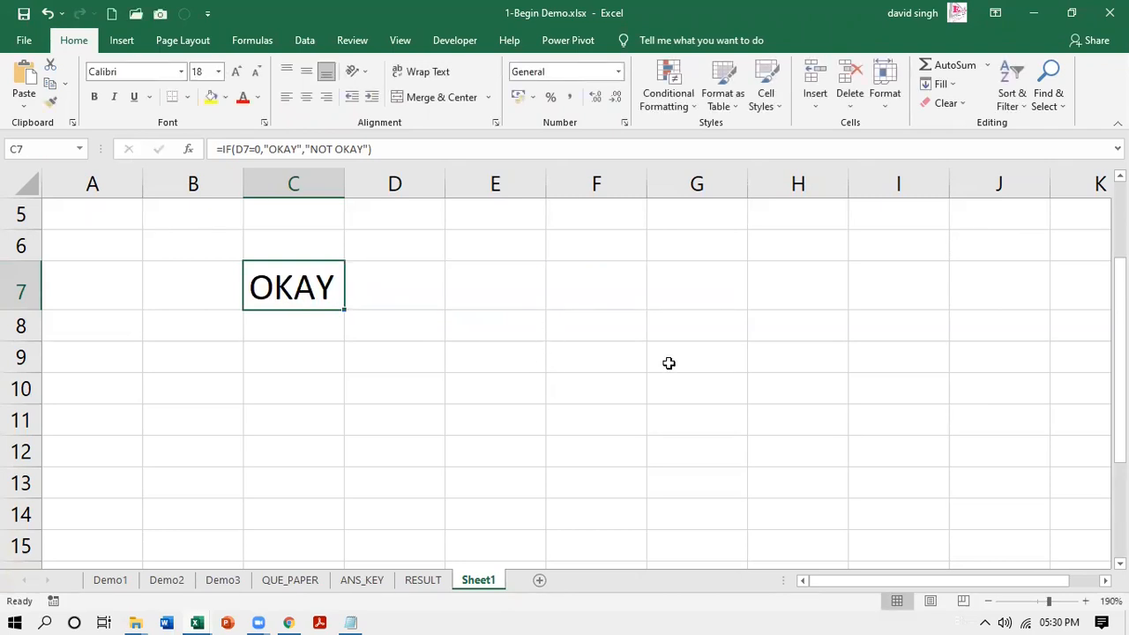
- Test the IF formula by entering 7 in cell D7
left_click(395, 293)
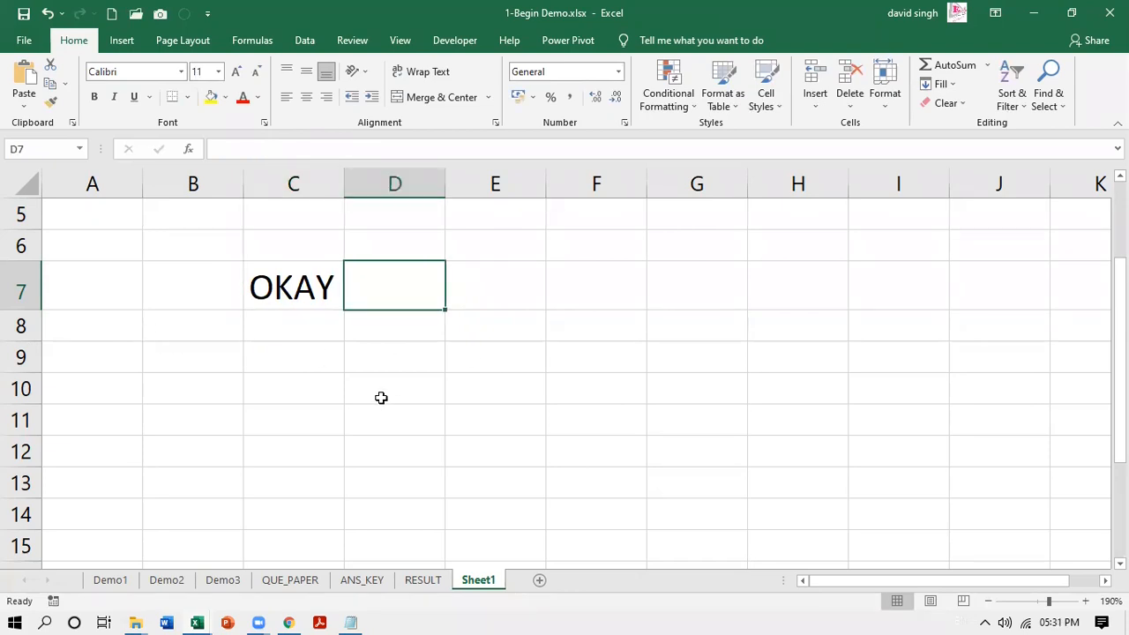
type("7")
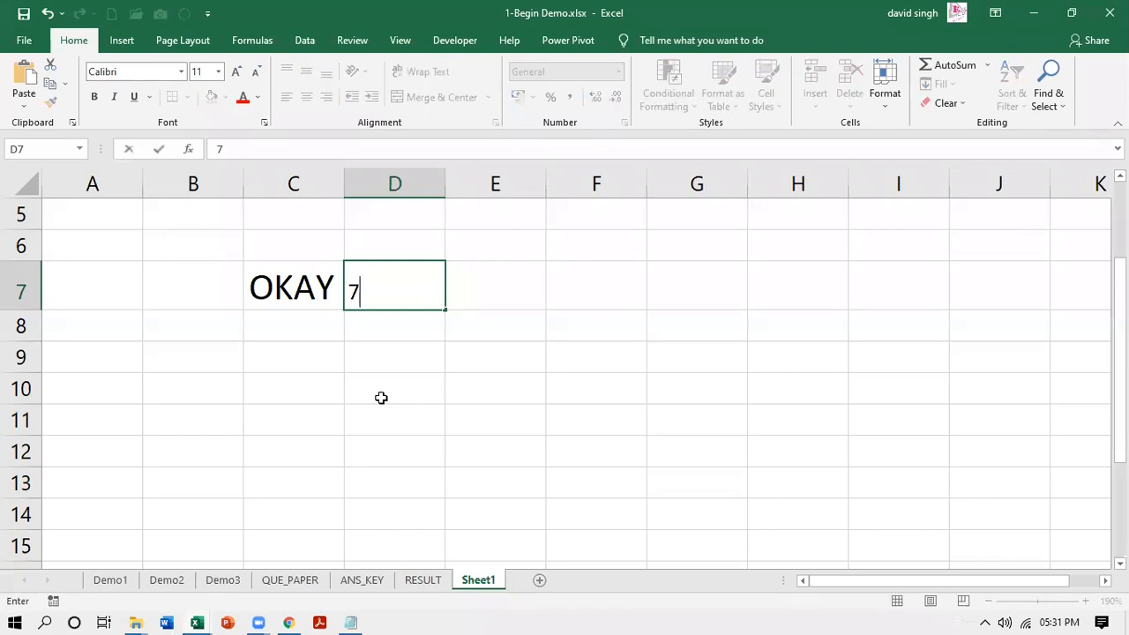
key("Return")
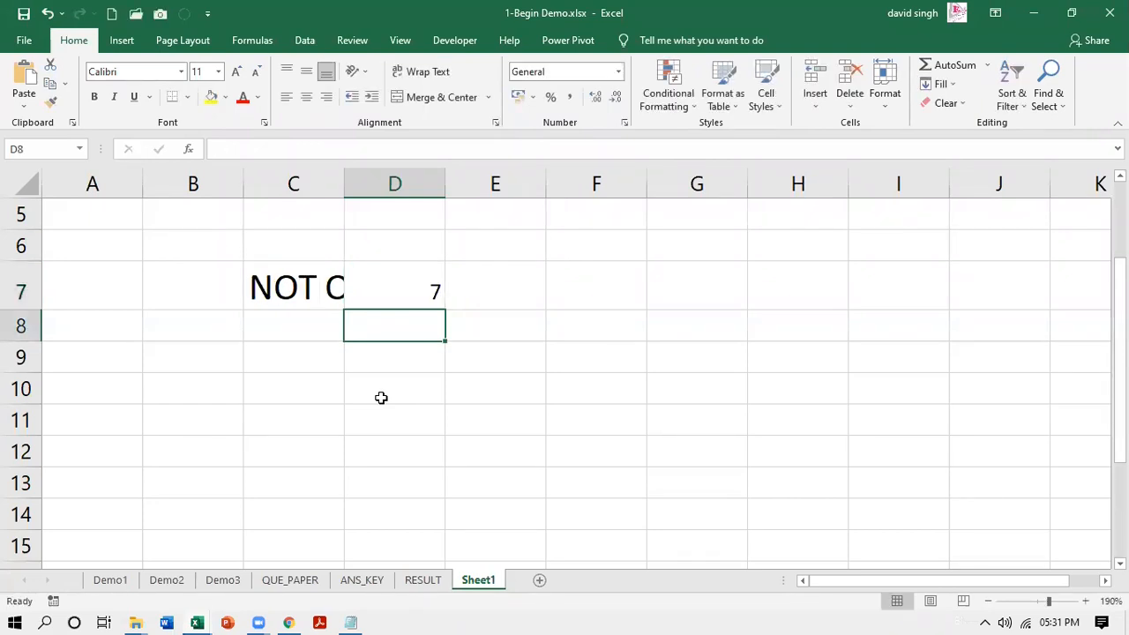
- Widen column C enough to hold the whole IF formula, and review the formula inside cell C7
left_click_drag(345, 184, 458, 187)
left_click(307, 276)
key("F2")
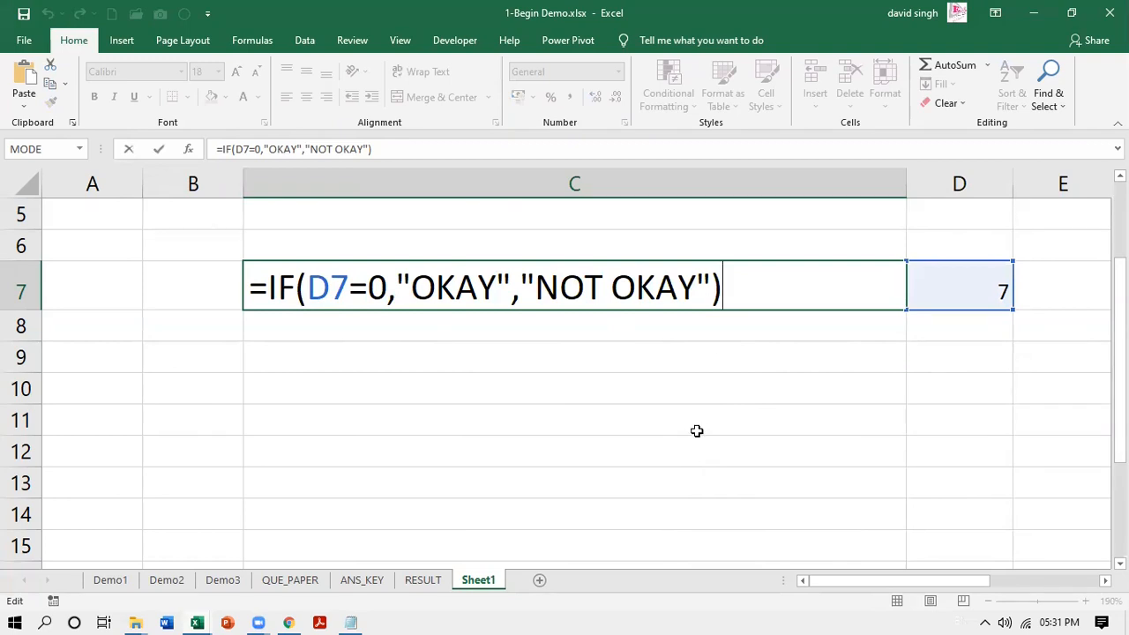
key("Return")
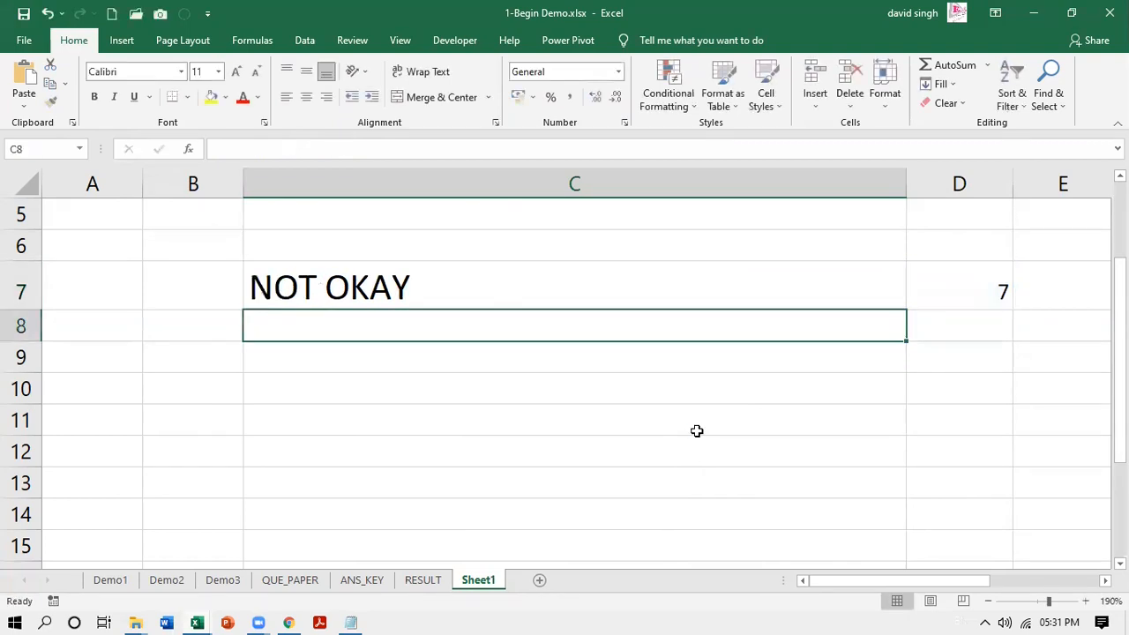
key("Up")
- Return to Demo2 and examine the IF formula in cell G8 at a larger zoom, without changing it
left_click(175, 585)
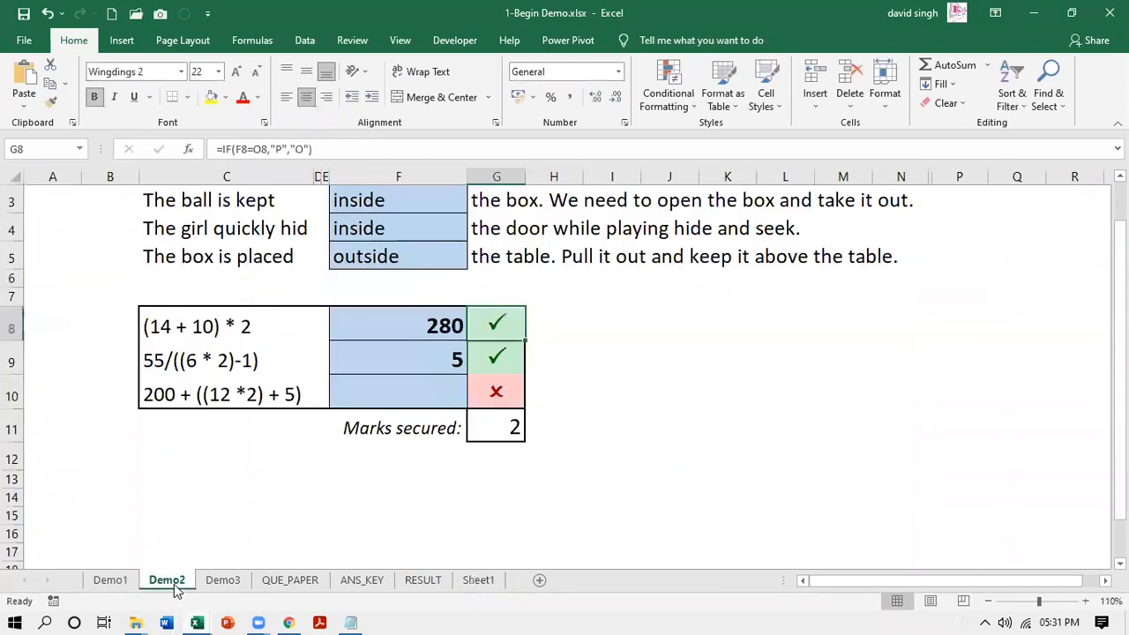
scroll(514, 322, "up", 5, "ctrl")
key("Down")
key("Down")
key("Down")
key("Down")
key("Down")
key("Down")
key("Down")
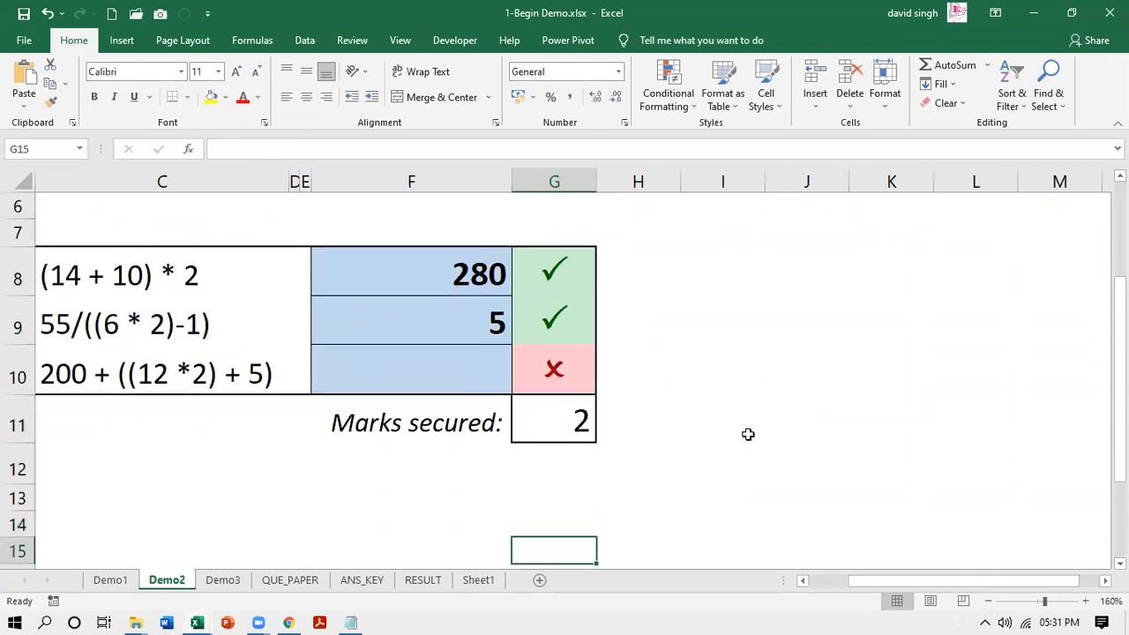
left_click(560, 261)
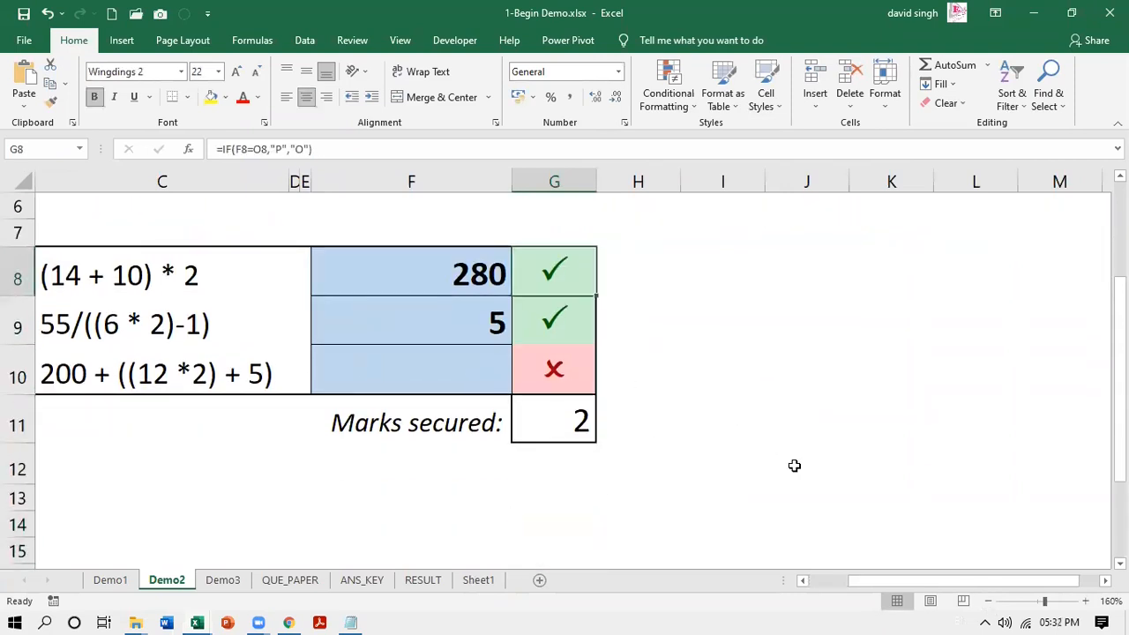
key("F2")
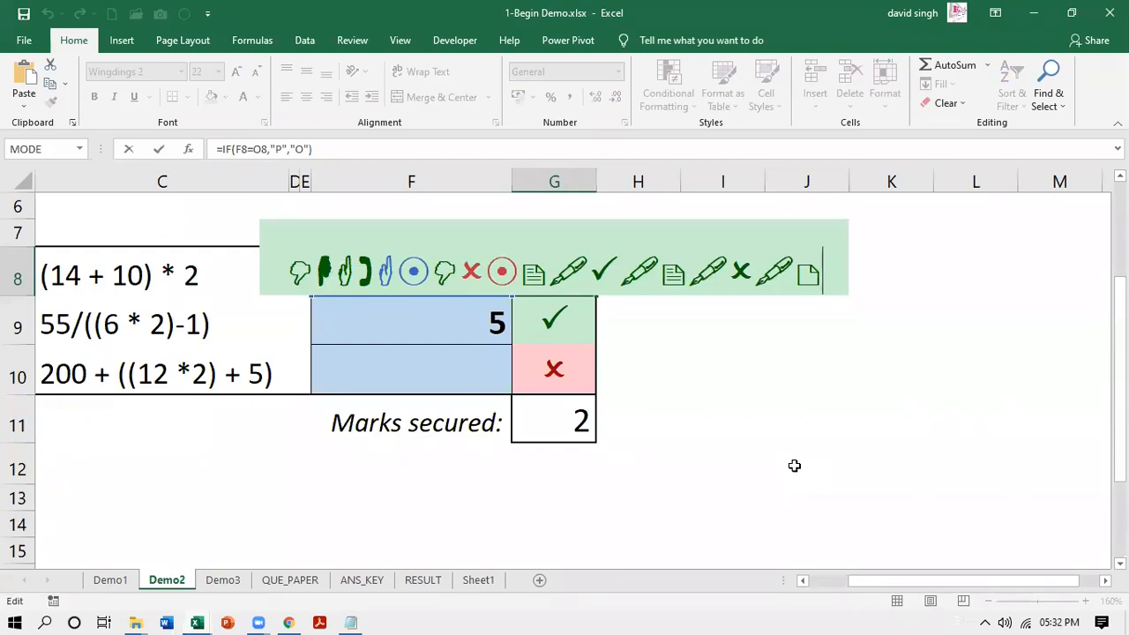
key("Escape")
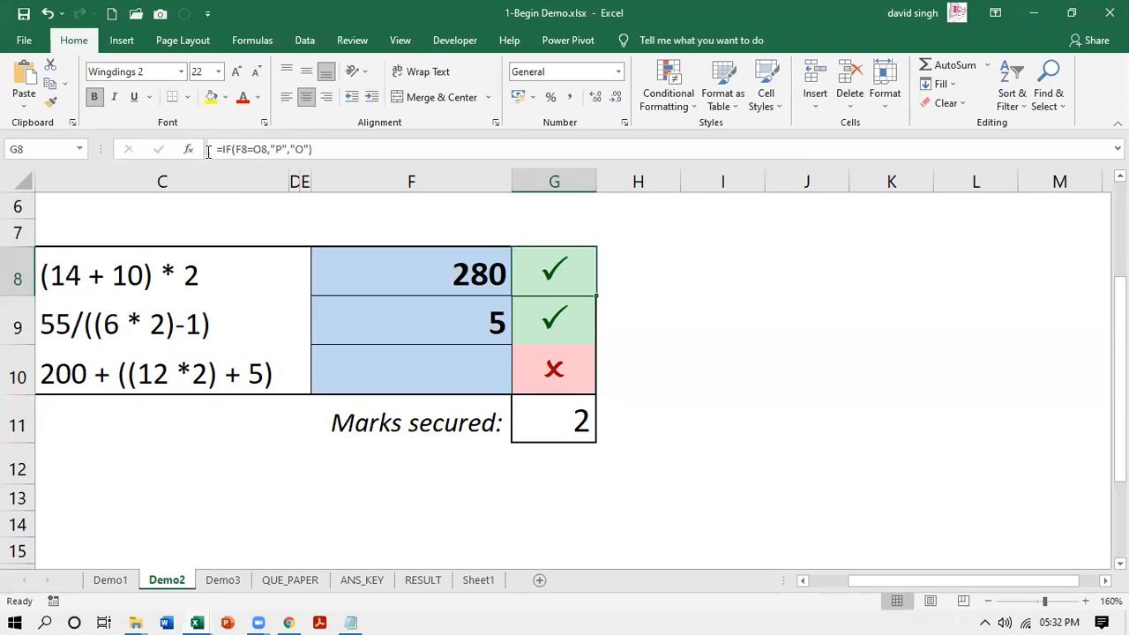
- Change the font of the check result in cell G8 to Verdana
left_click(181, 74)
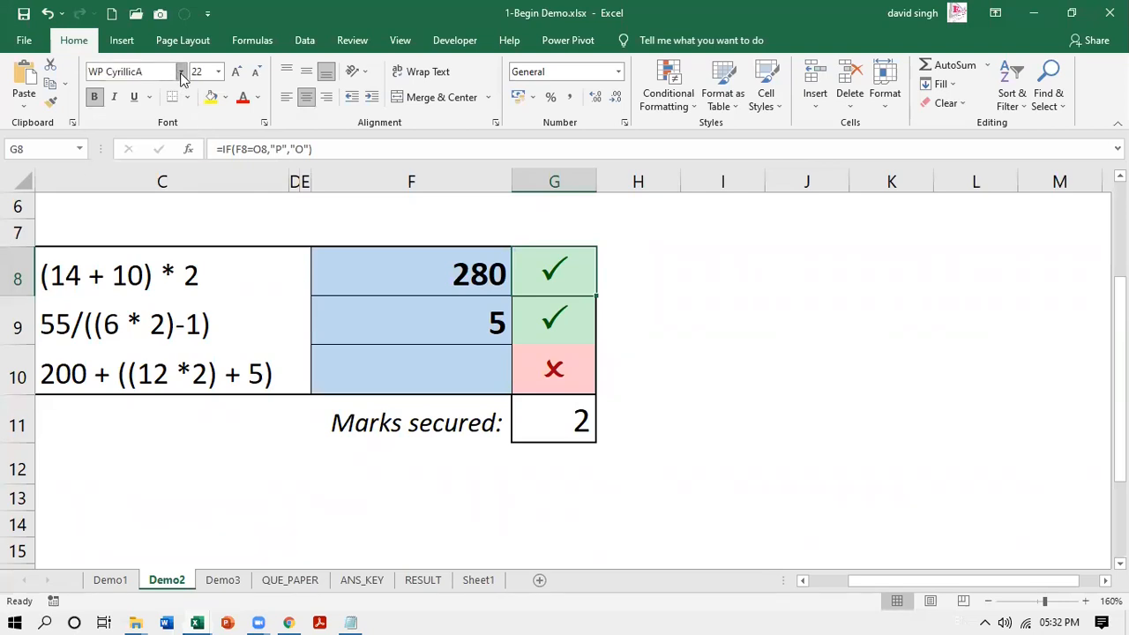
left_click(181, 74)
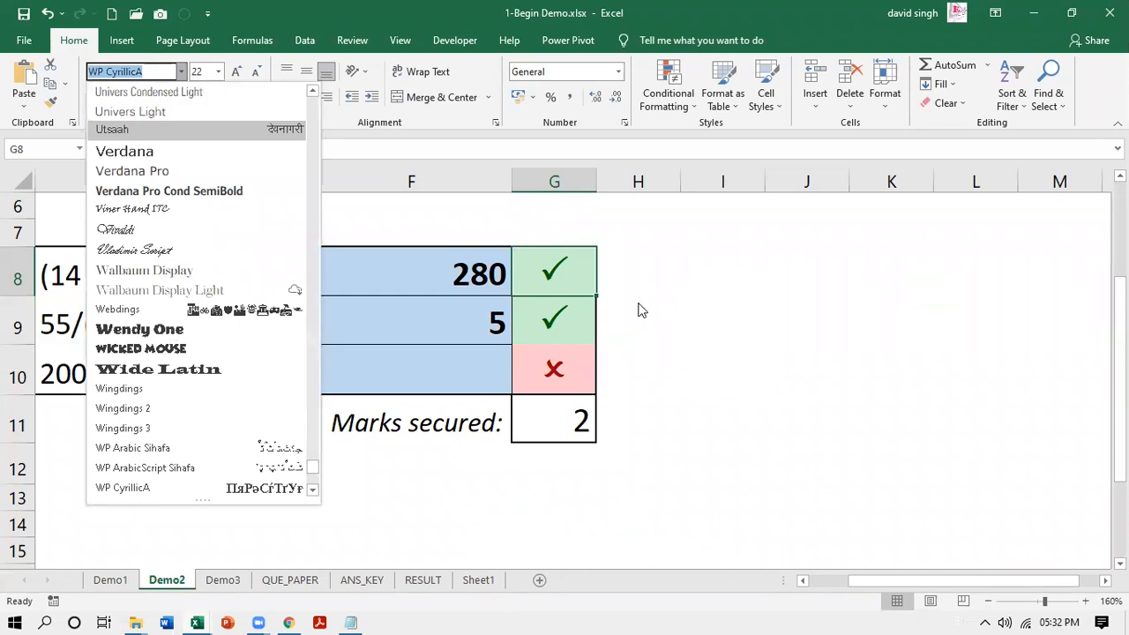
left_click(696, 310)
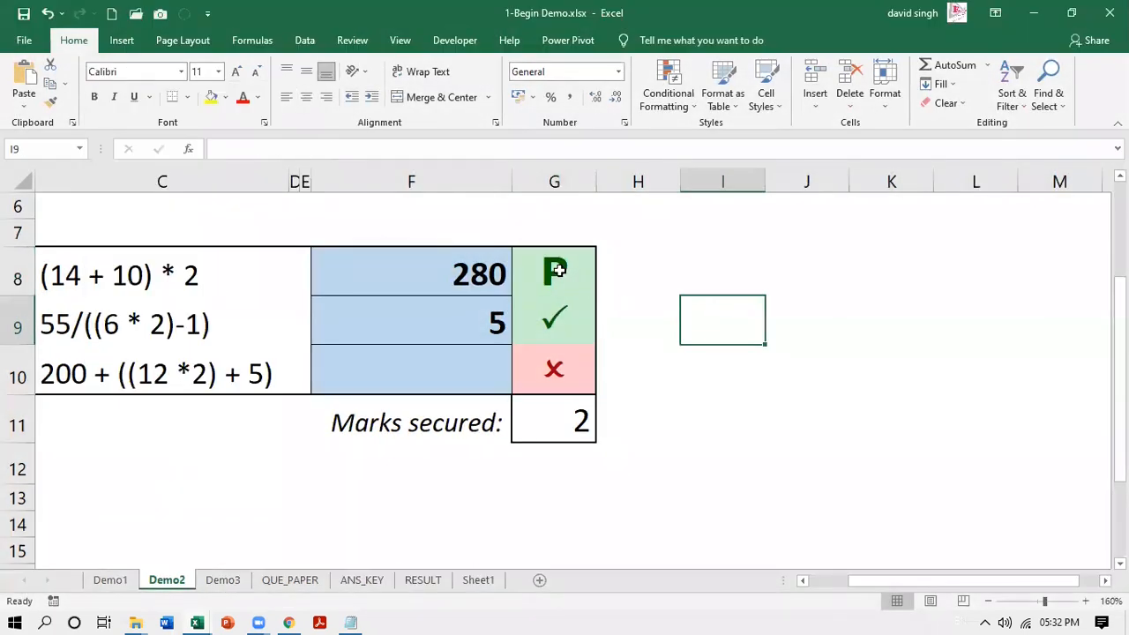
left_click(557, 272)
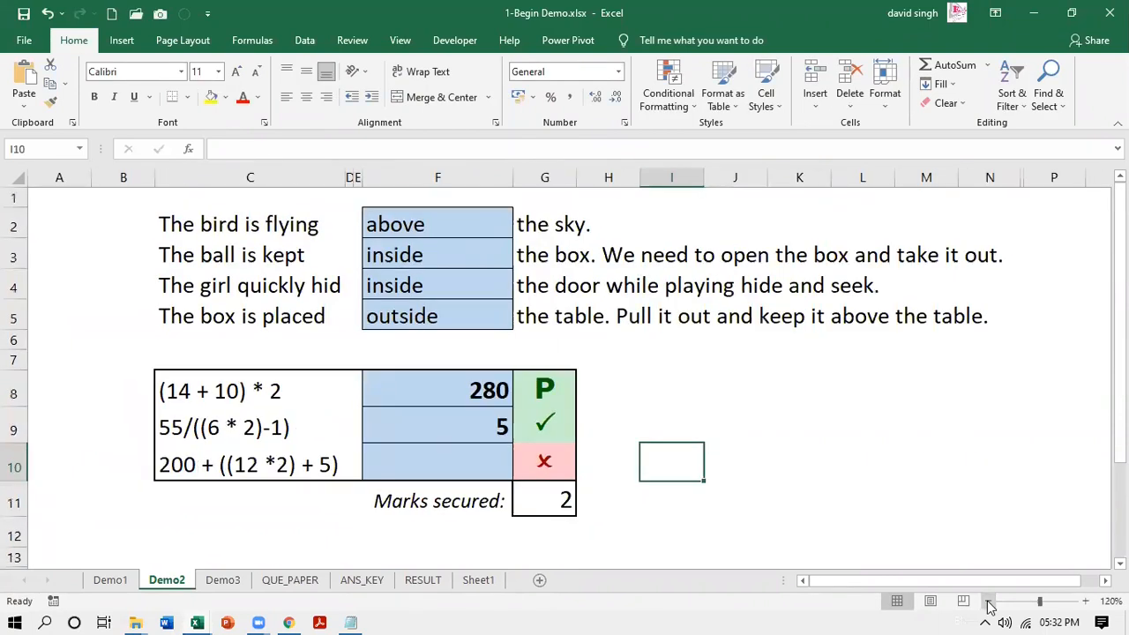
- Unhide column O between columns N and P, and select cell O8
left_click_drag(1002, 181, 1036, 178)
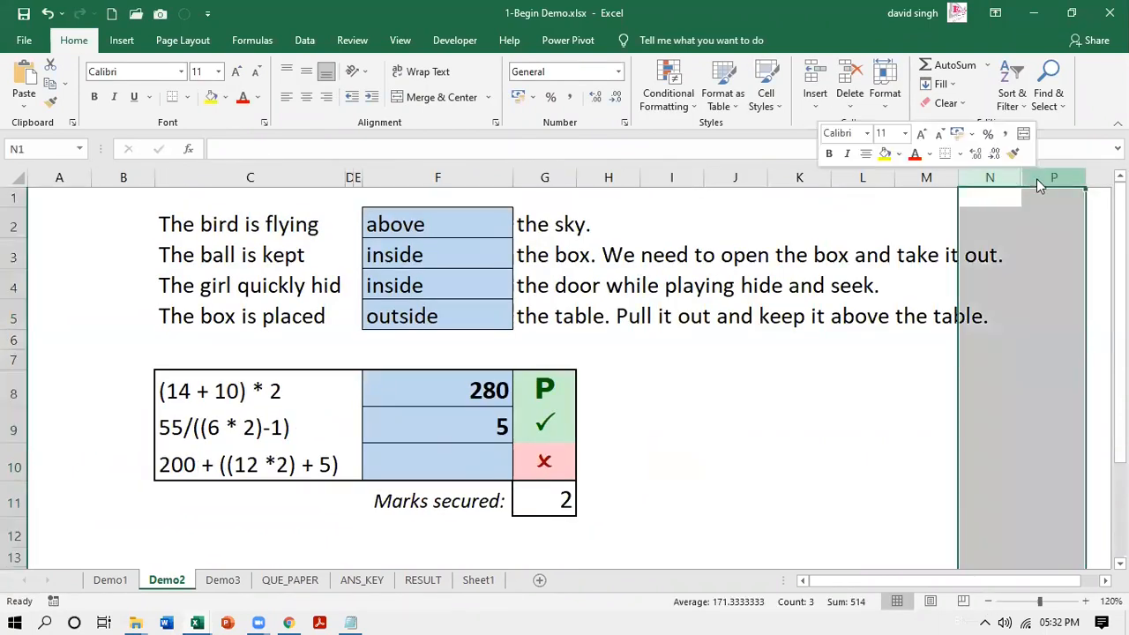
right_click(1036, 178)
left_click(973, 414)
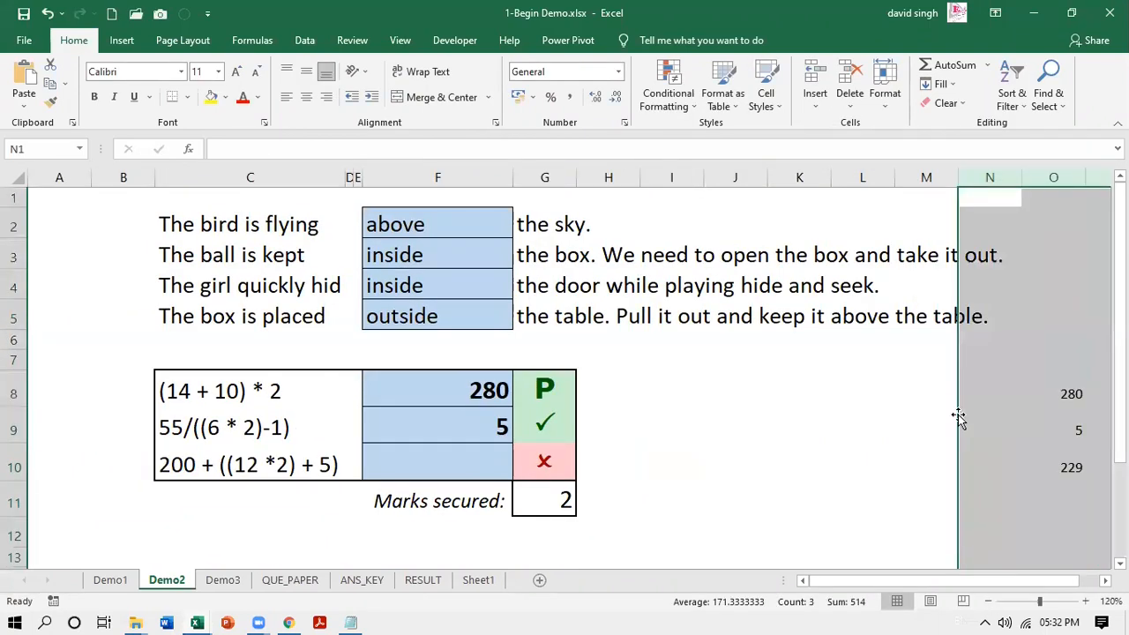
left_click(959, 418)
left_click(1061, 403)
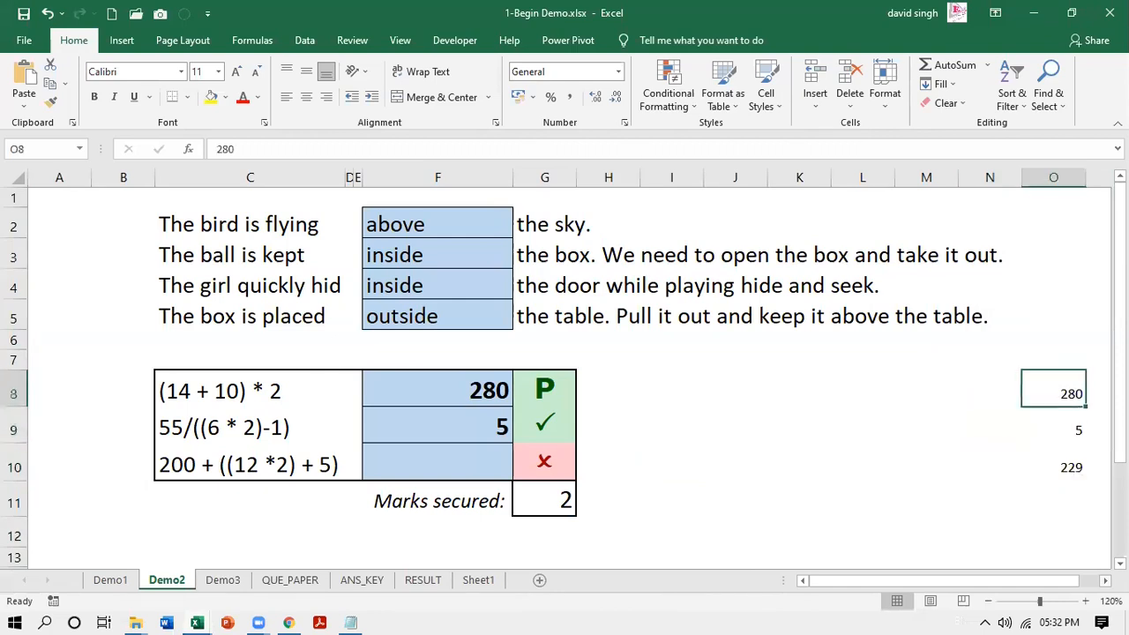
- Review the correct answers stored in cells O8 to O10 at a larger zoom
scroll(1078, 468, "right", 1)
scroll(565, 379, "right", 1)
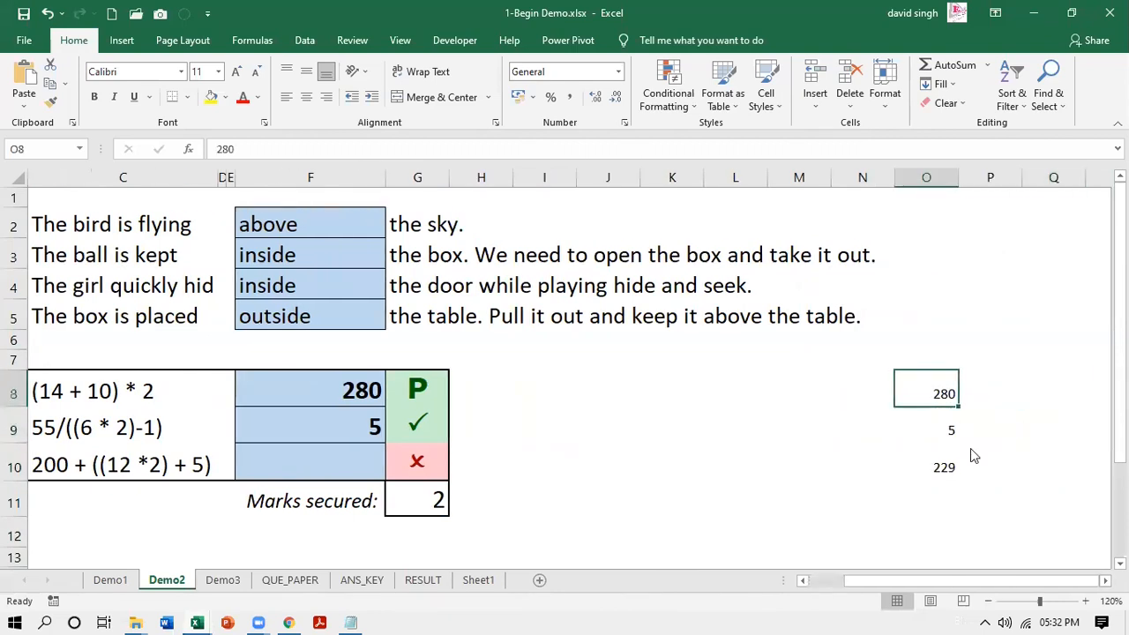
left_click(1085, 602)
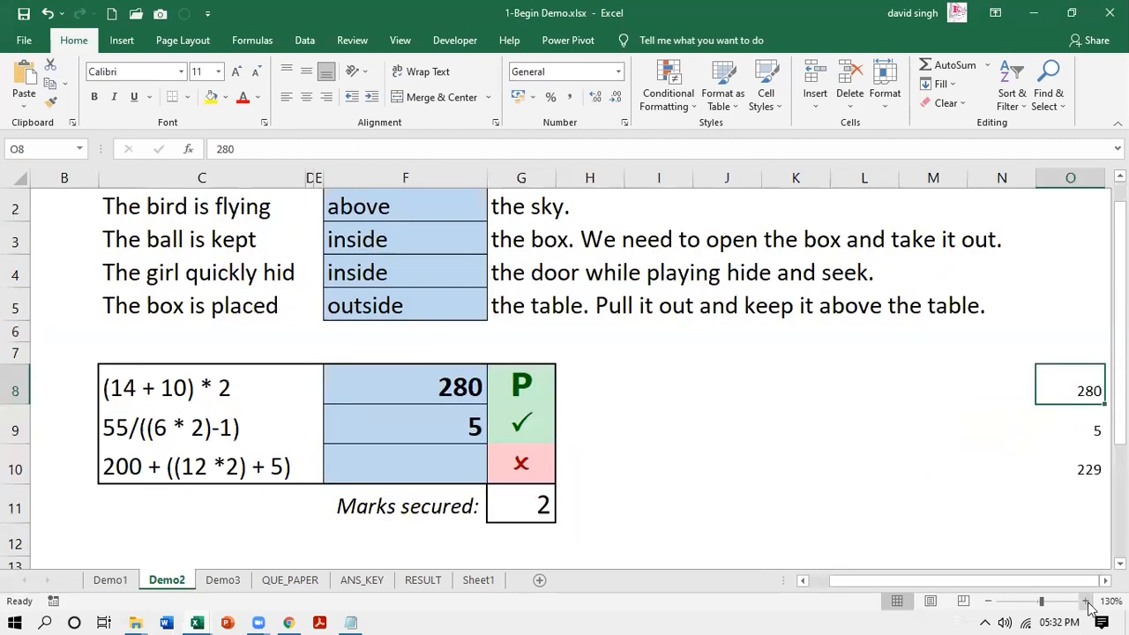
scroll(564, 379, "right", 2)
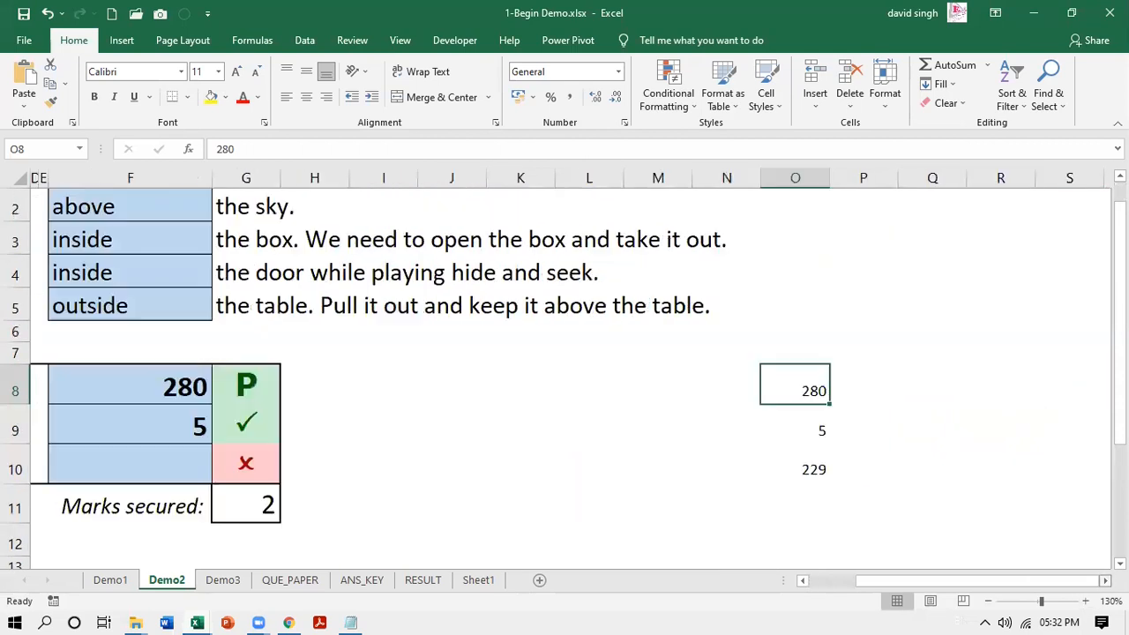
left_click(1086, 600)
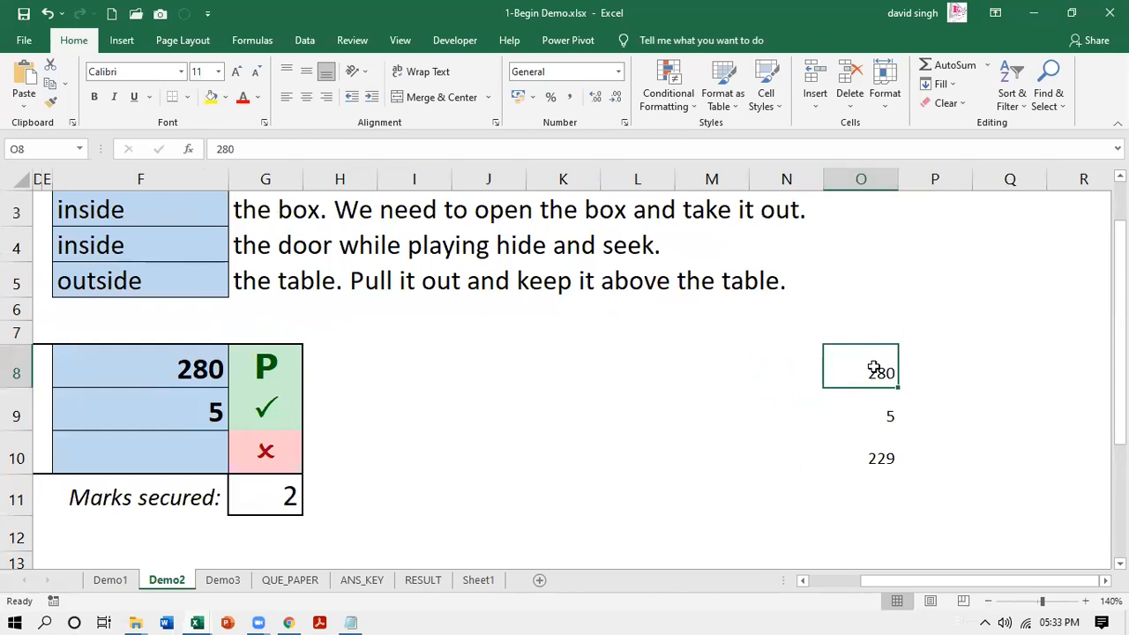
left_click(857, 414)
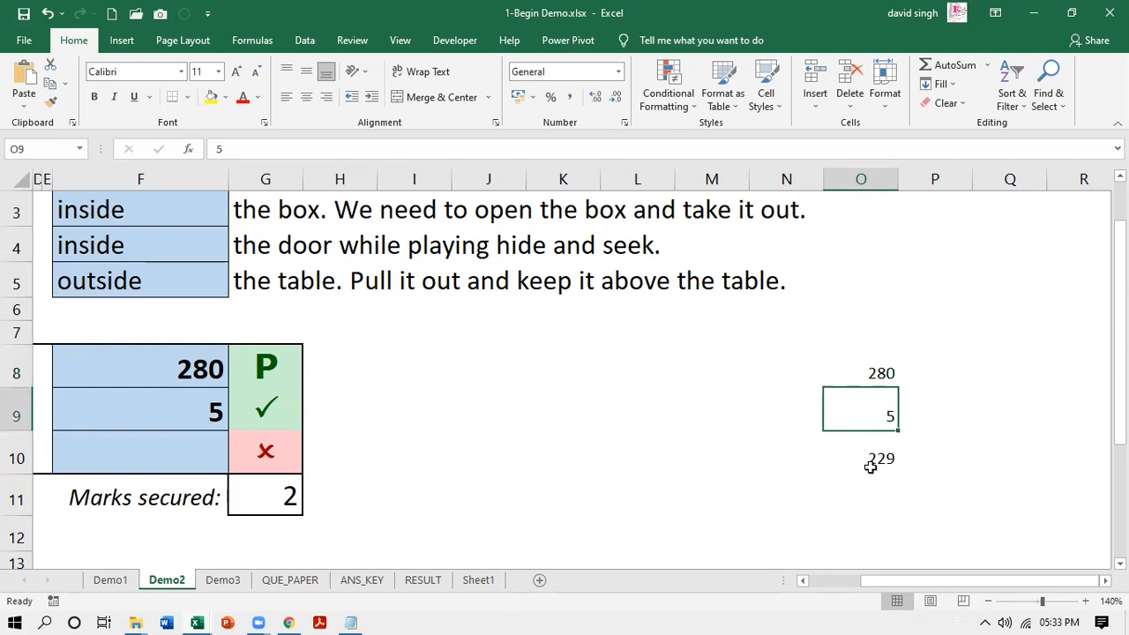
left_click(869, 465)
left_click(864, 372)
left_click(864, 416)
left_click(869, 457)
left_click(862, 375)
left_click(869, 407)
- Compare the arithmetic questions in C8 to C10 with their stored answers in O8 to O10
left_click_drag(902, 580, 642, 585)
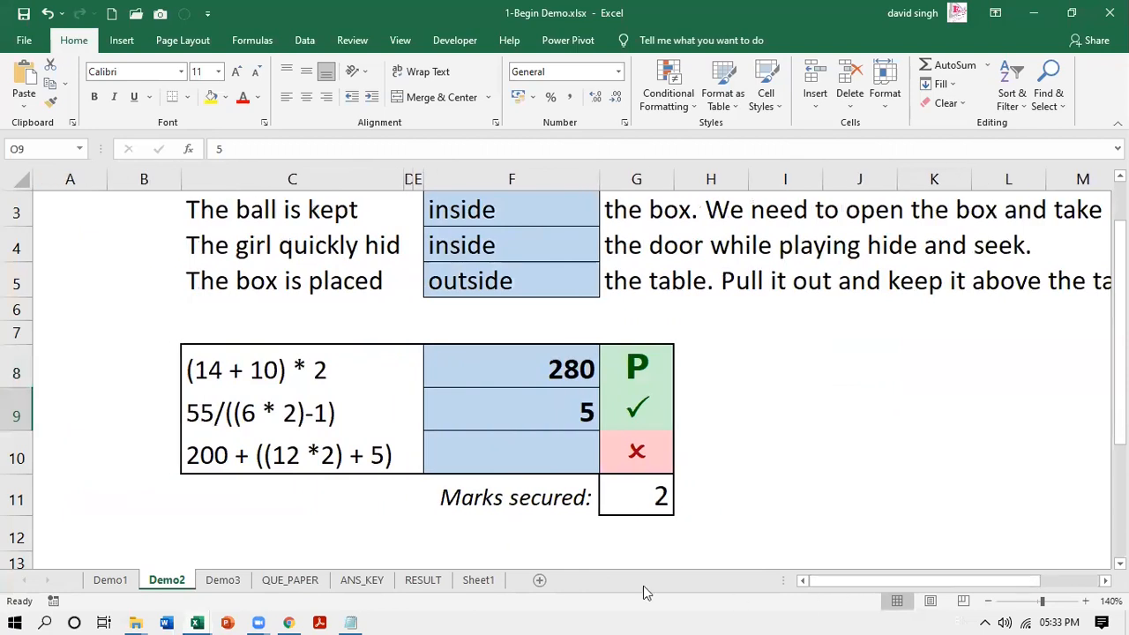
left_click(344, 375)
left_click(335, 414)
left_click(340, 453)
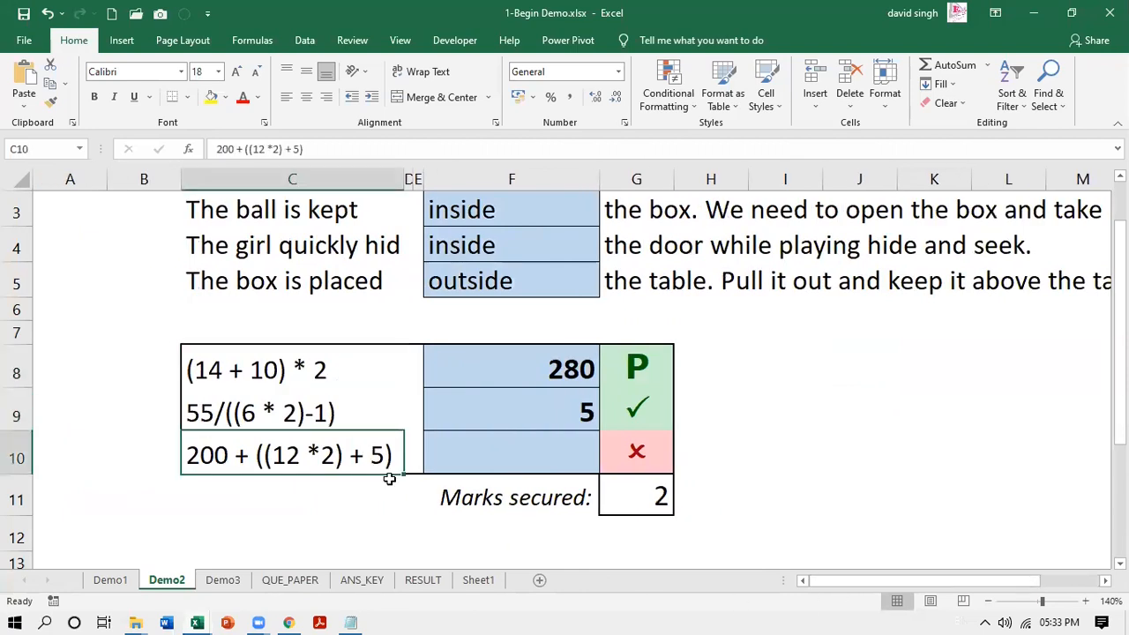
left_click_drag(828, 582, 918, 574)
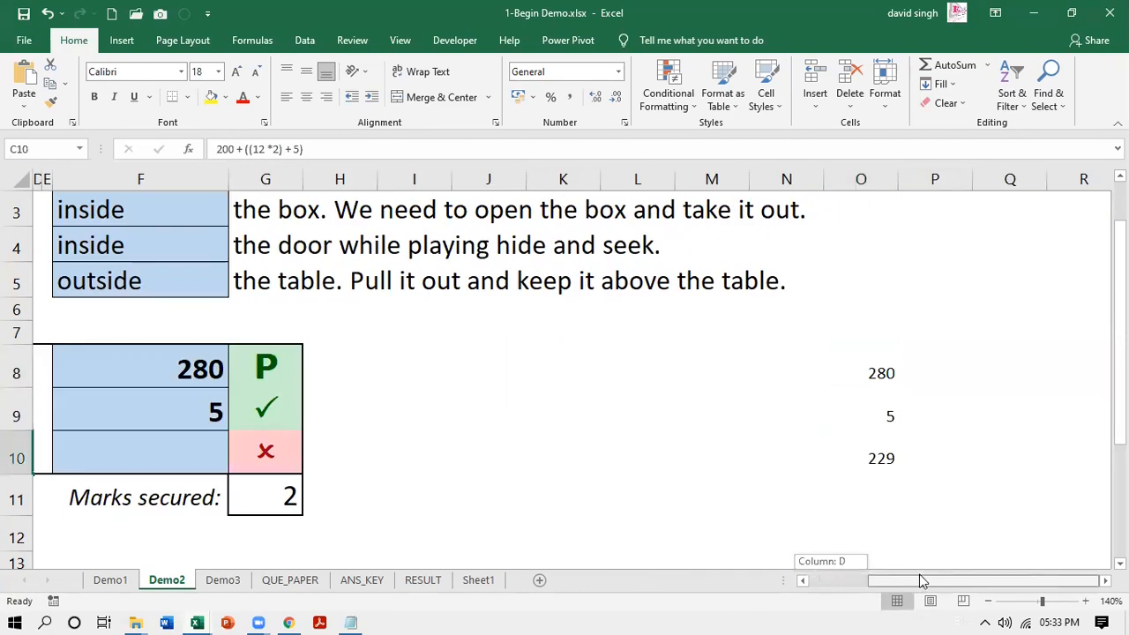
left_click(870, 374)
left_click(872, 416)
left_click(872, 454)
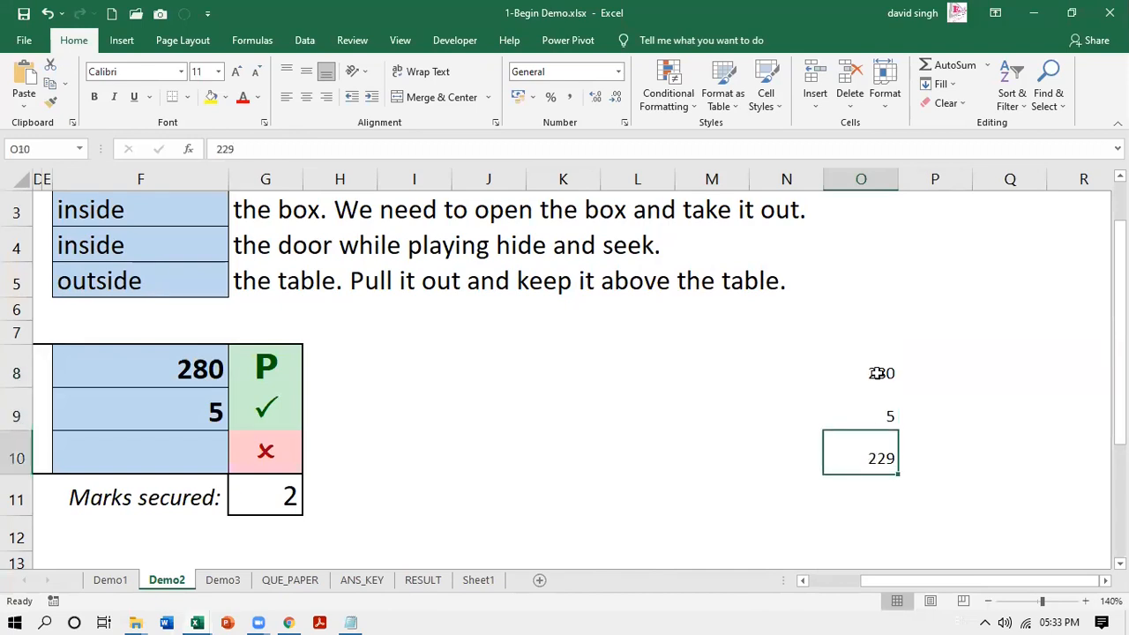
left_click(875, 373)
left_click(873, 412)
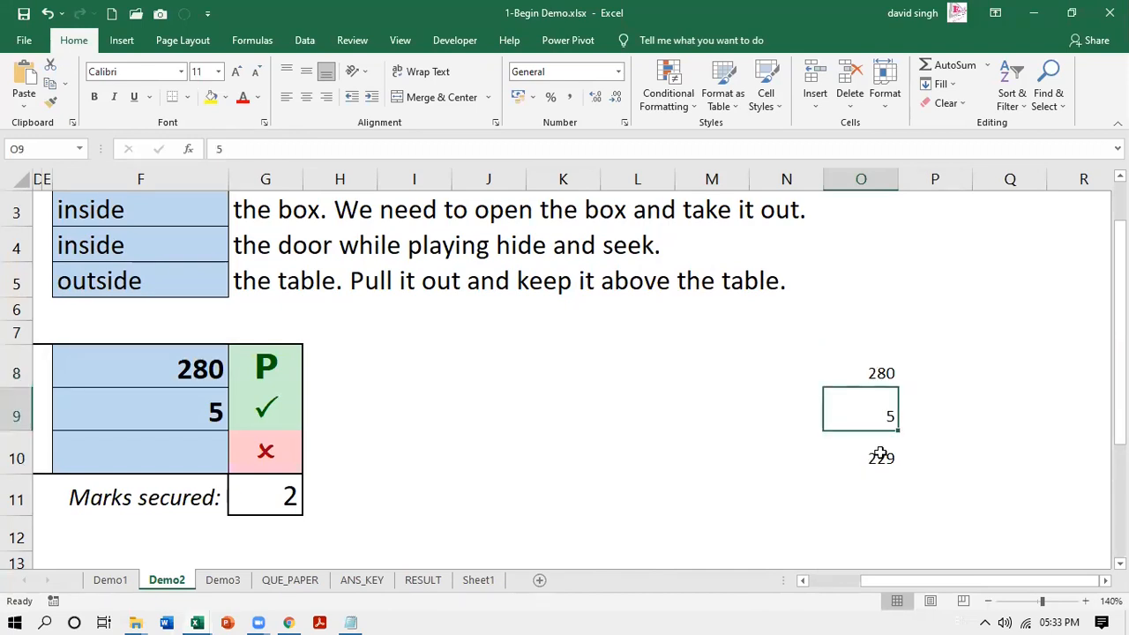
left_click(880, 454)
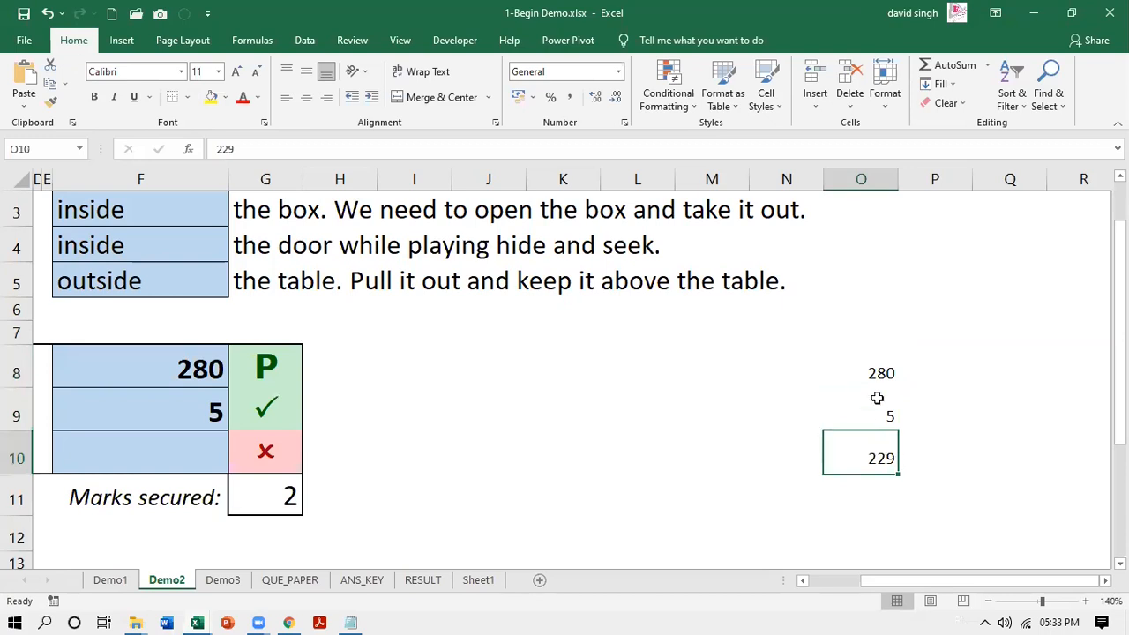
left_click(860, 374)
left_click(861, 412)
left_click(870, 463)
- Open the IF formula in cell G8 and examine how its logical test compares F8 with O8
left_click(270, 371)
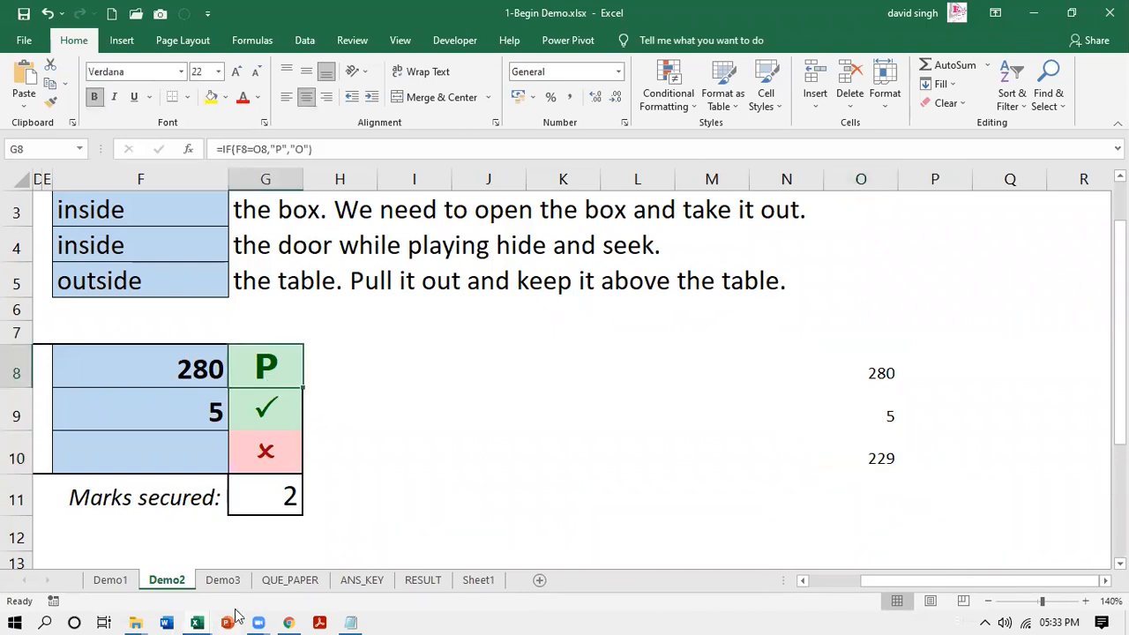
key("F2")
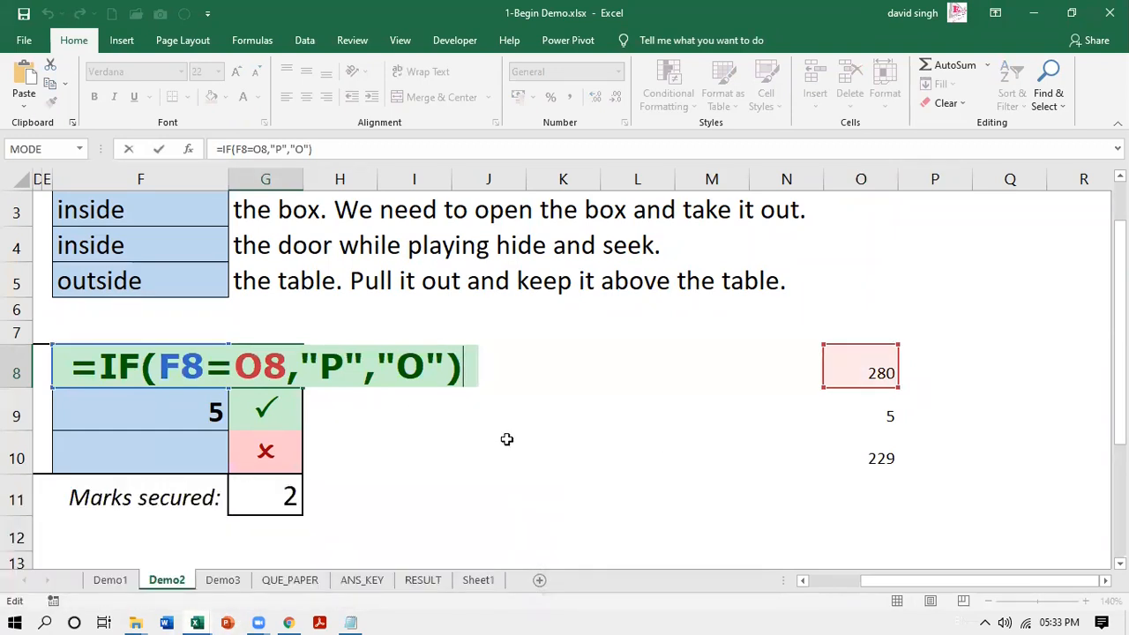
left_click_drag(161, 362, 204, 362)
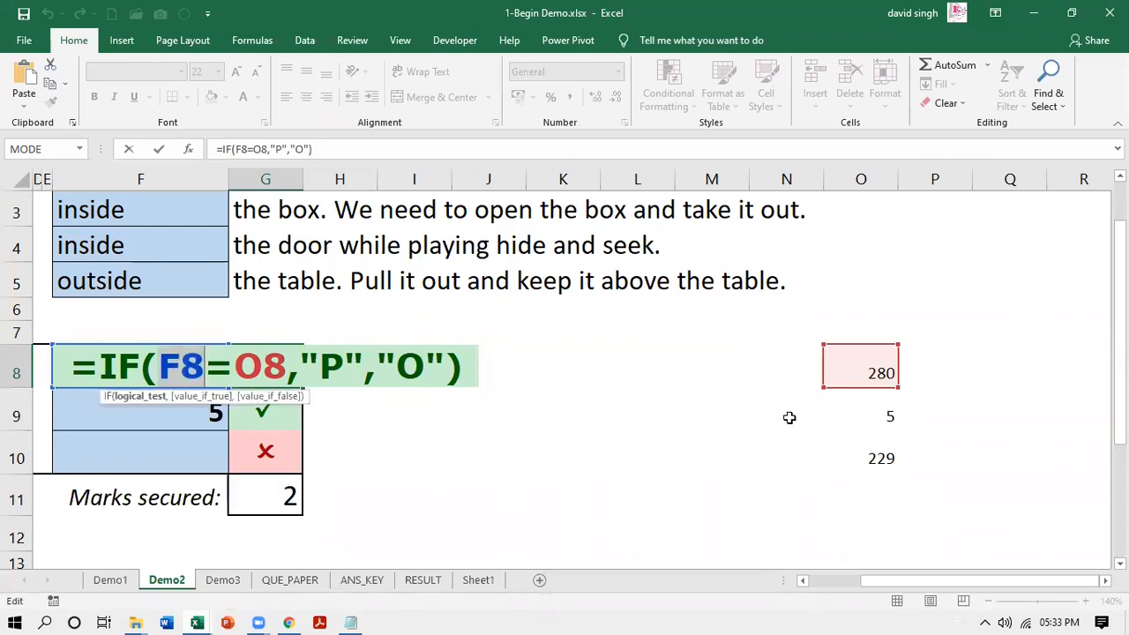
left_click(251, 363)
left_click_drag(251, 363, 288, 363)
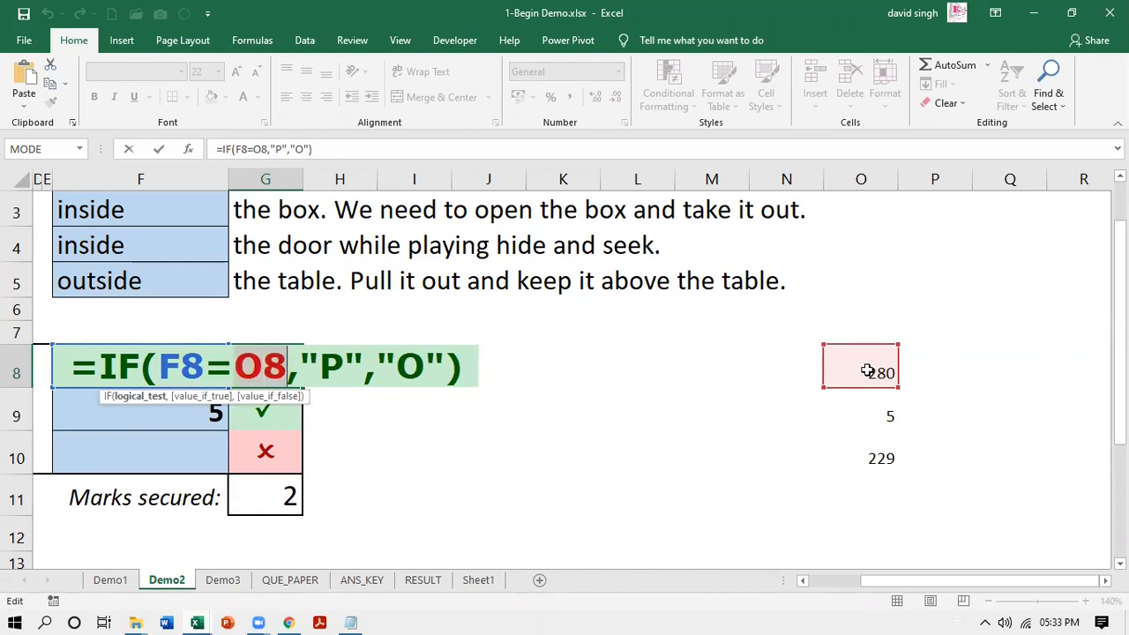
left_click_drag(160, 366, 201, 370)
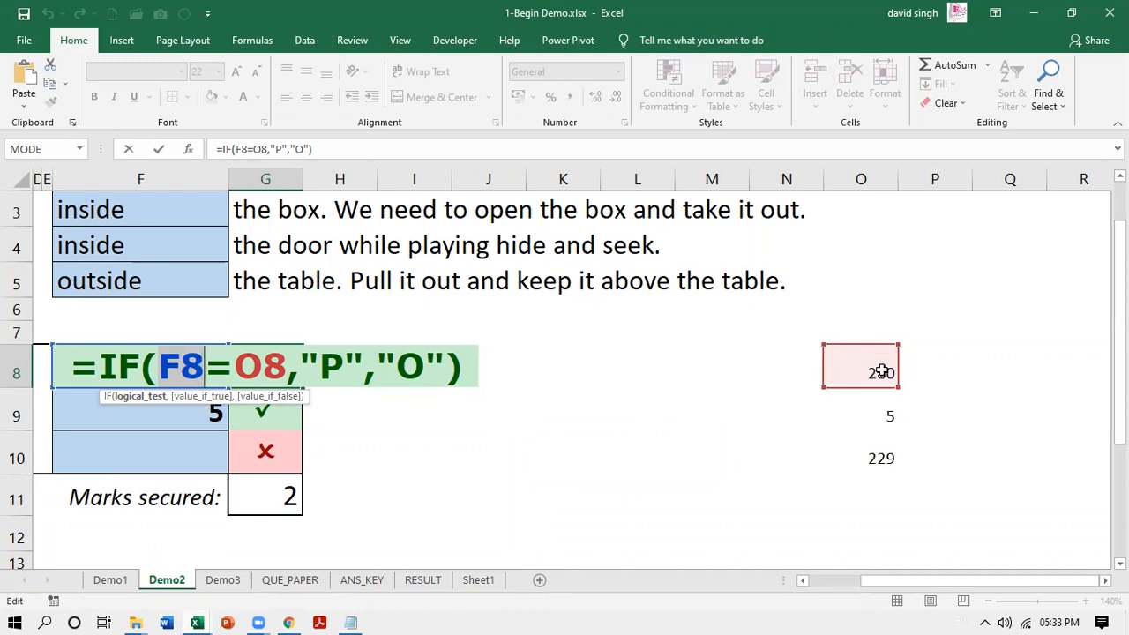
left_click_drag(239, 368, 277, 370)
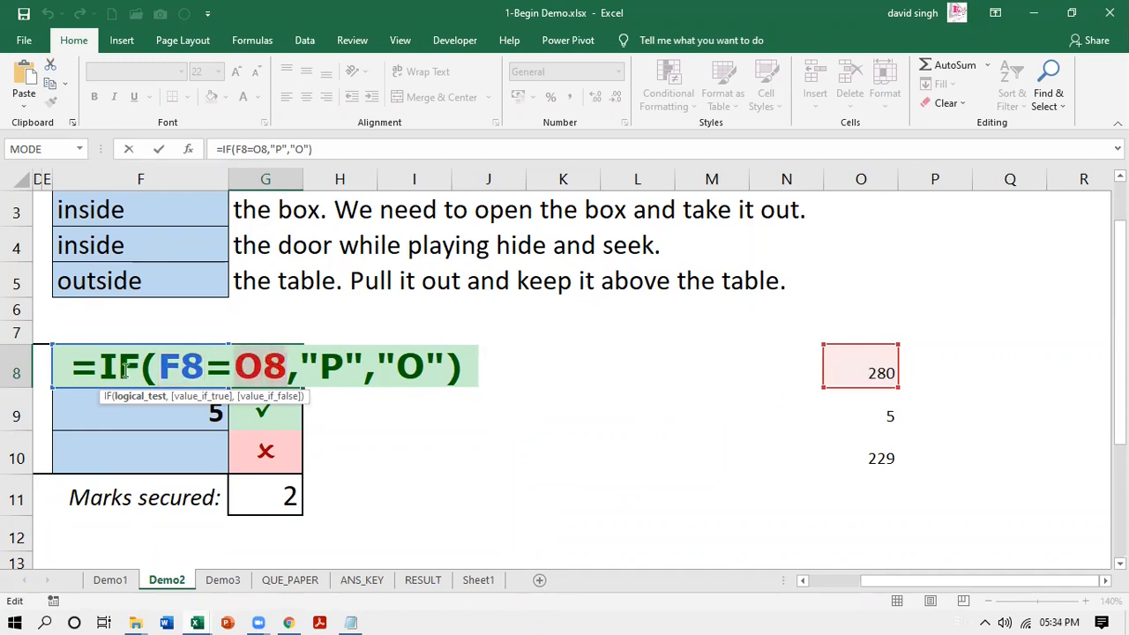
left_click_drag(161, 368, 203, 375)
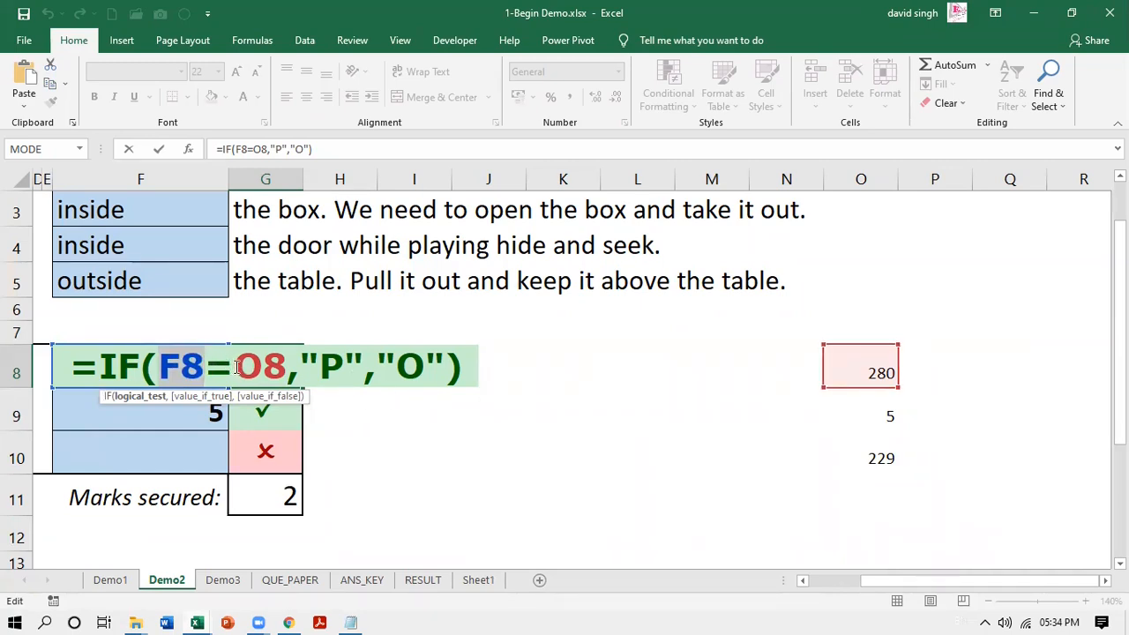
double_click(271, 367)
- Examine the "P" value if true and "O" value if false in G8's formula, and close it unchanged
left_click(296, 375)
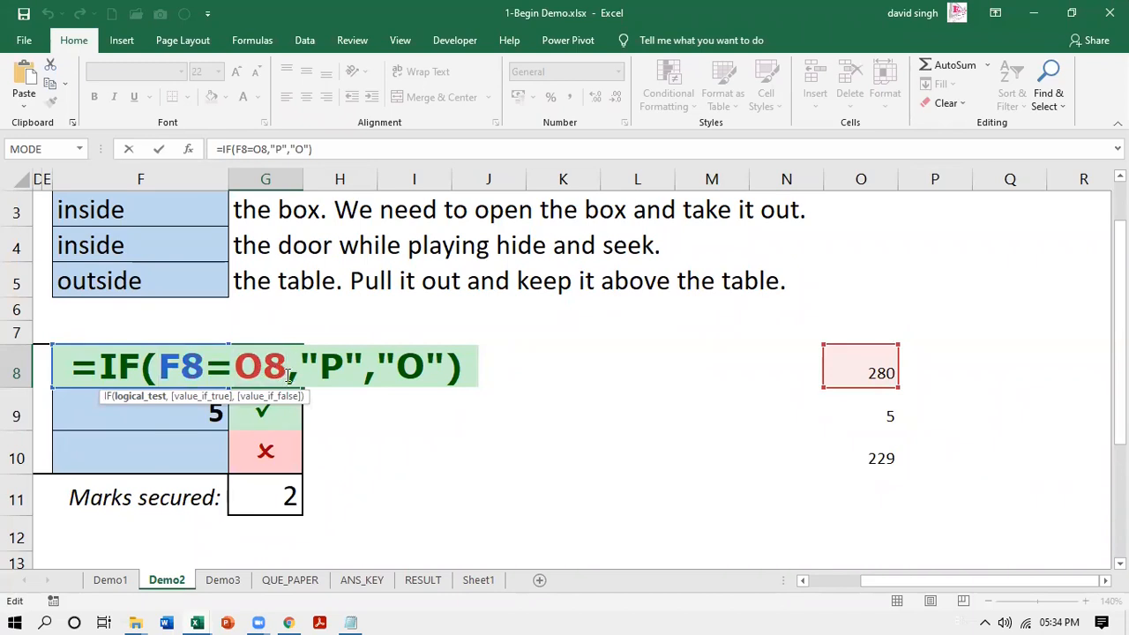
left_click(303, 377)
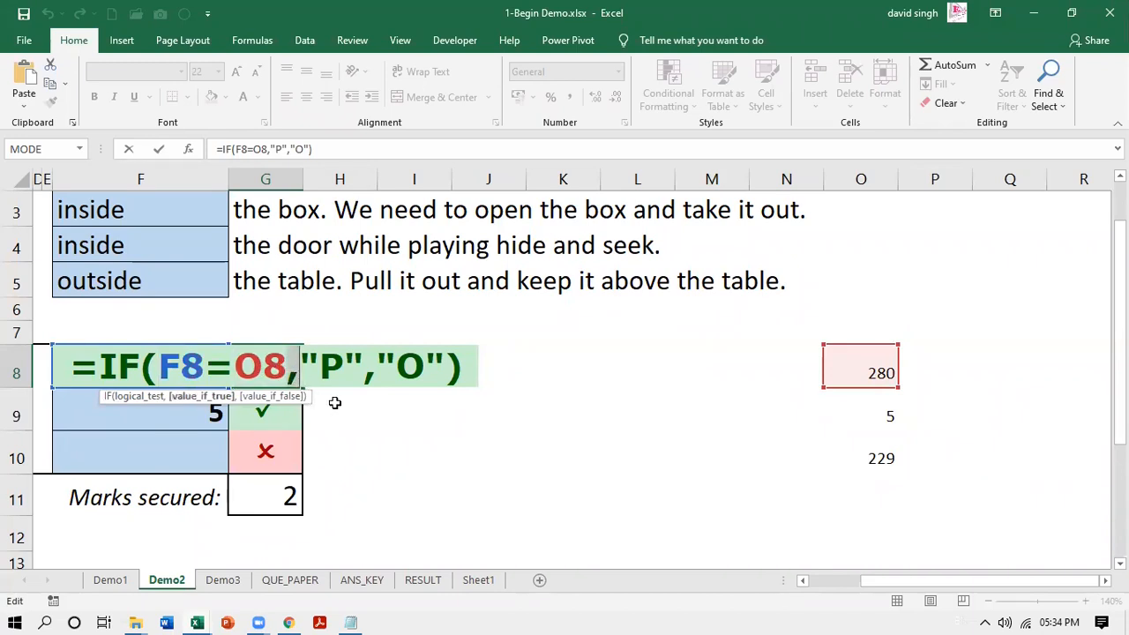
left_click(342, 365)
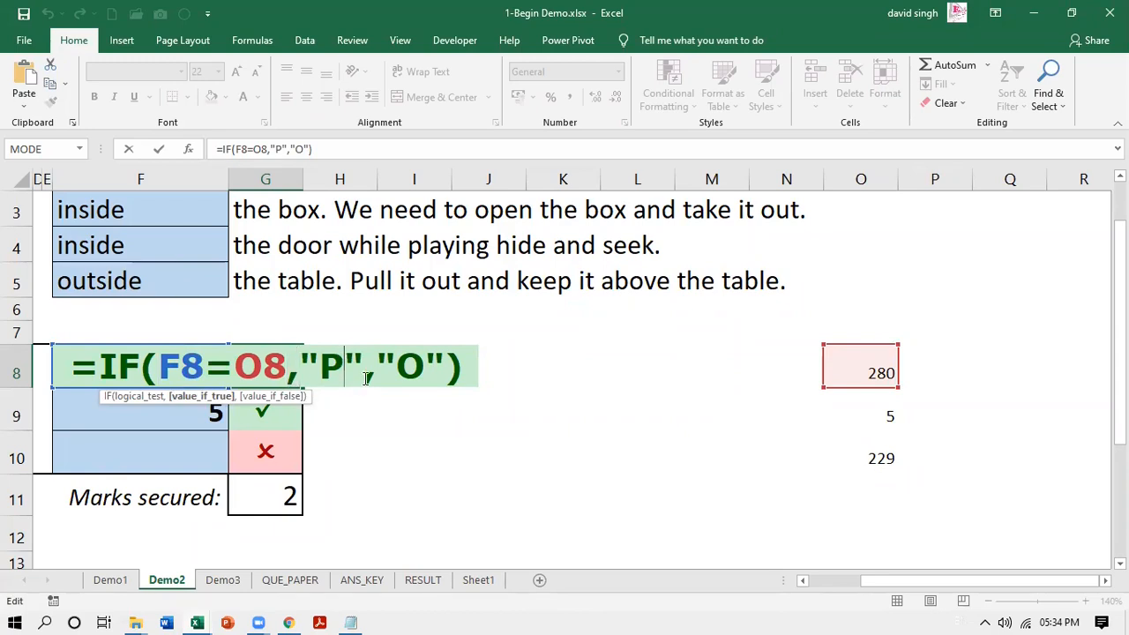
left_click(418, 368)
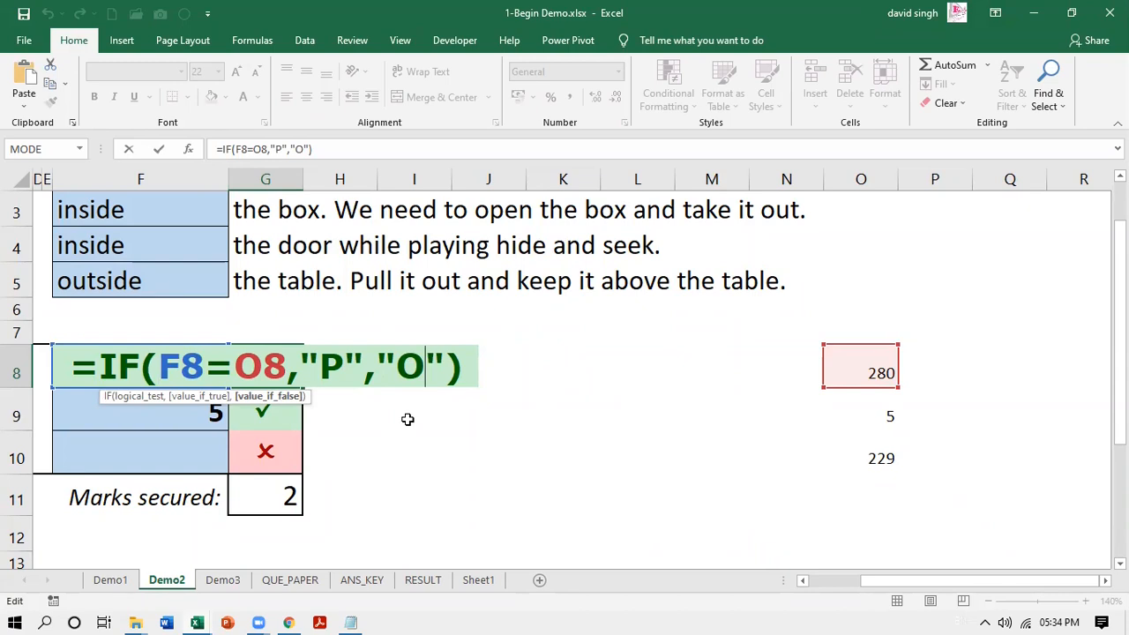
key("Return")
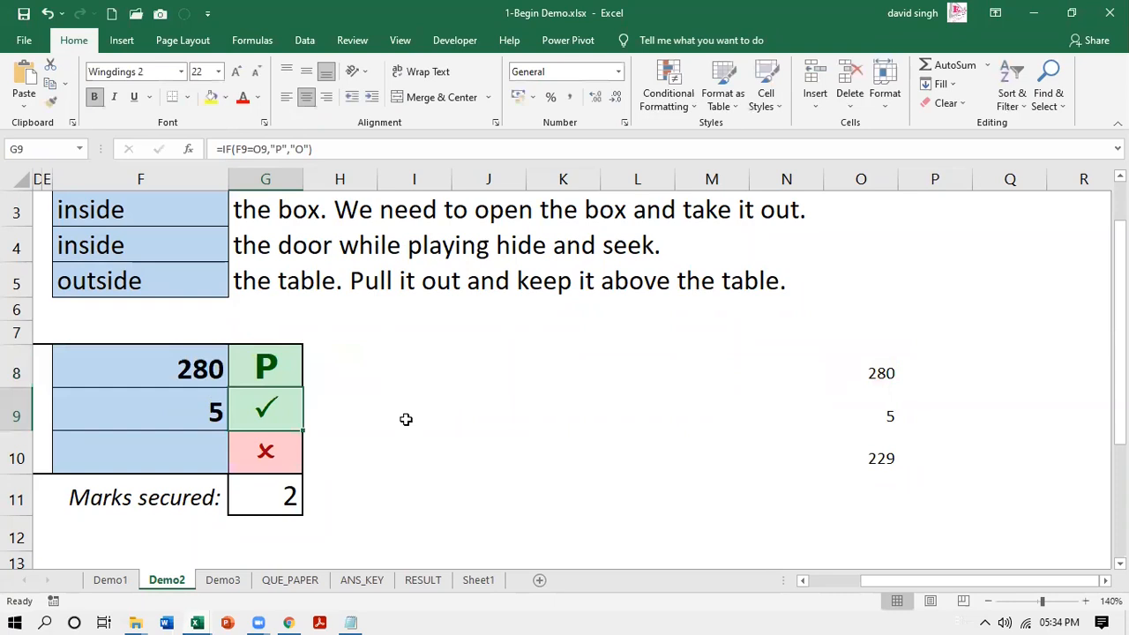
- Test G8's check by entering the wrong answer 33 in cell F8, and select G8
key("Up")
key("Left")
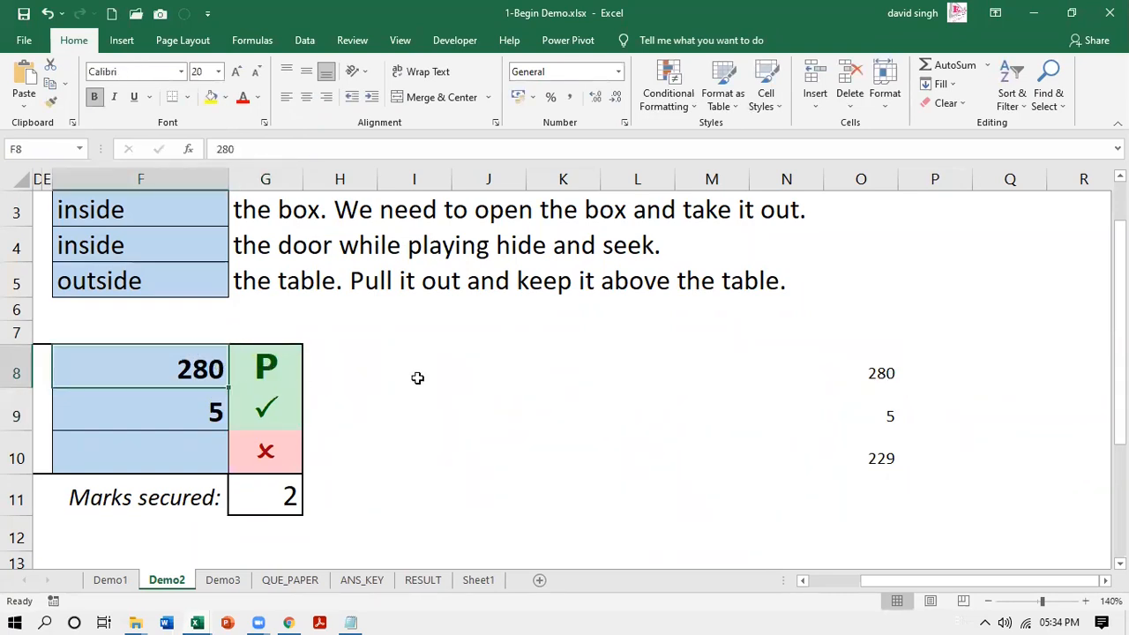
type("33")
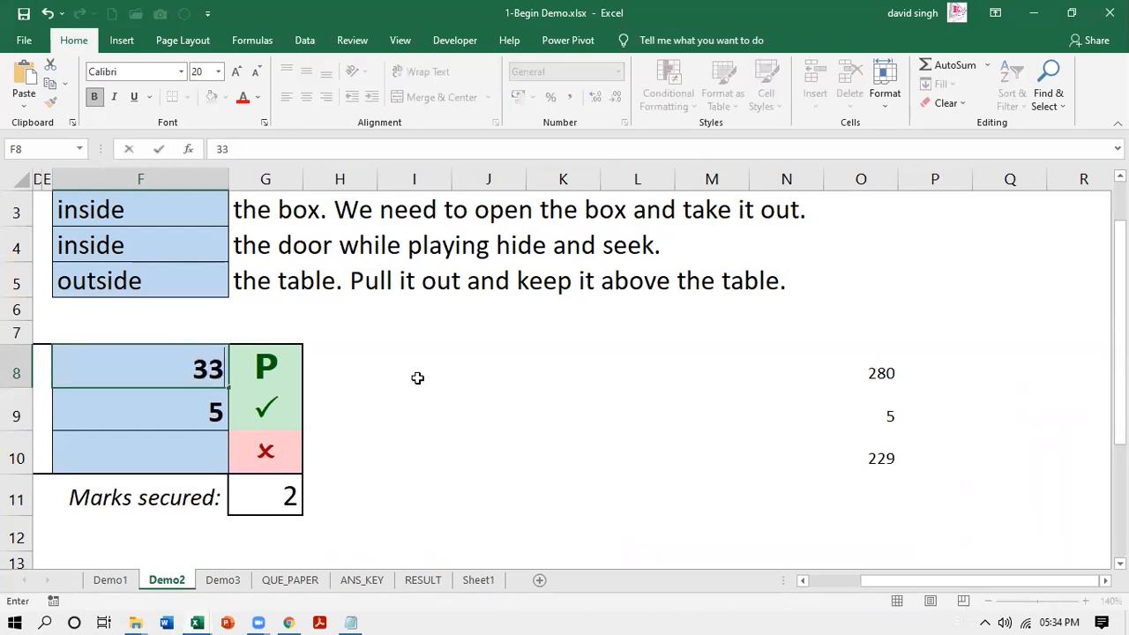
key("Return")
left_click(264, 367)
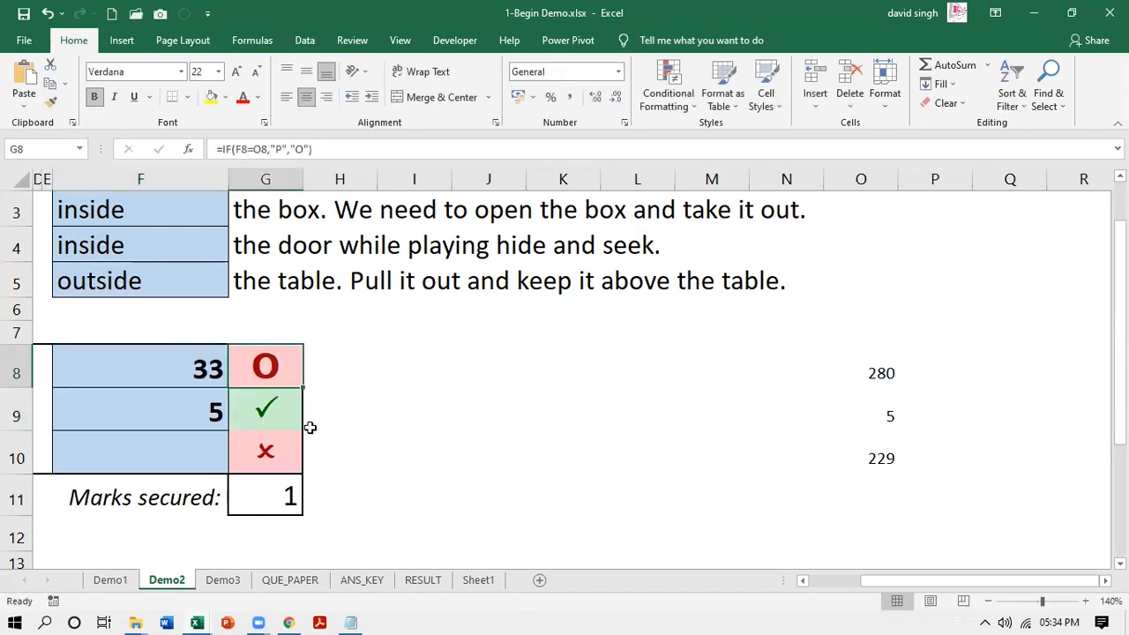
- Enter the correct answer 280 in cell F8, and open G8's IF formula in the cell
left_click(205, 414)
key("Up")
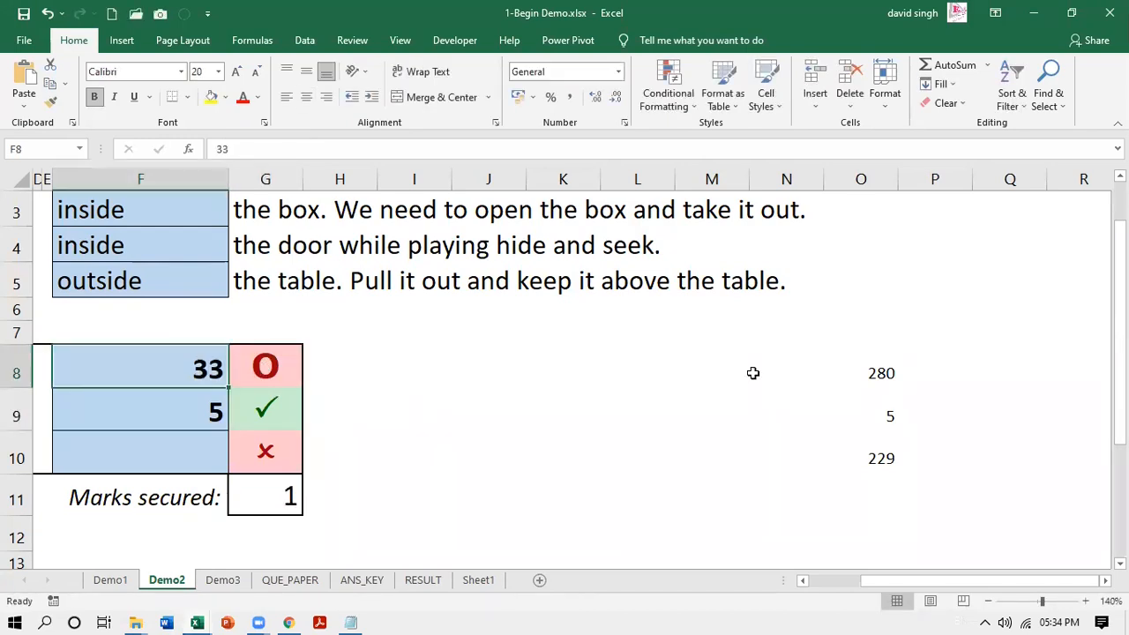
type("280")
key("Tab")
key("F2")
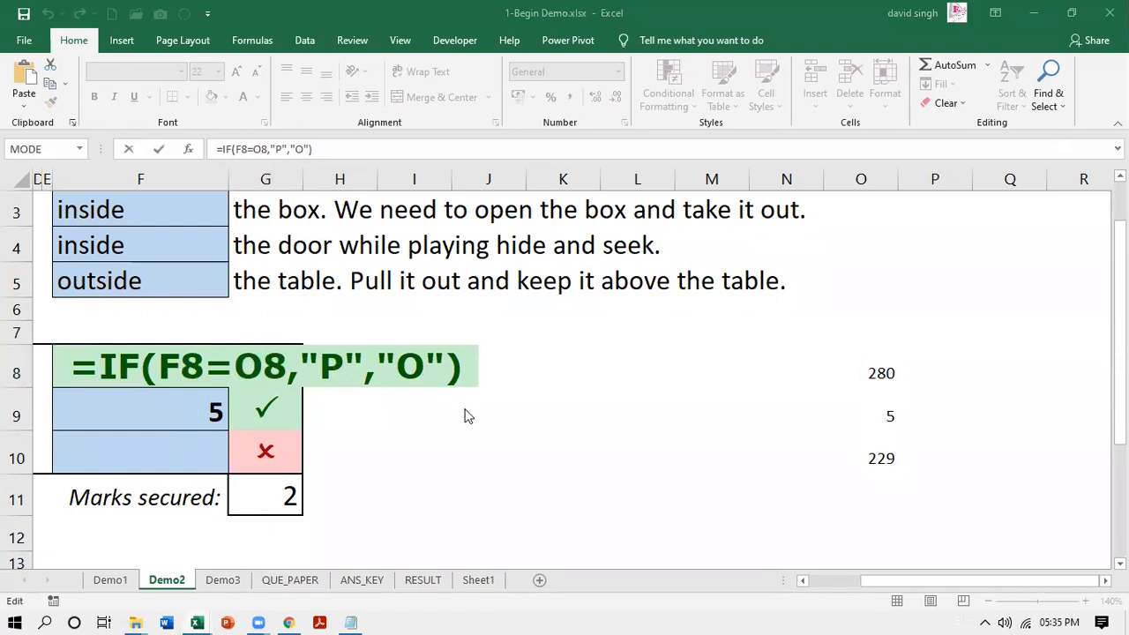
- Close G8's formula unchanged and set the cell's font to Wingdings 2
left_click(482, 456)
key("ctrl+Return")
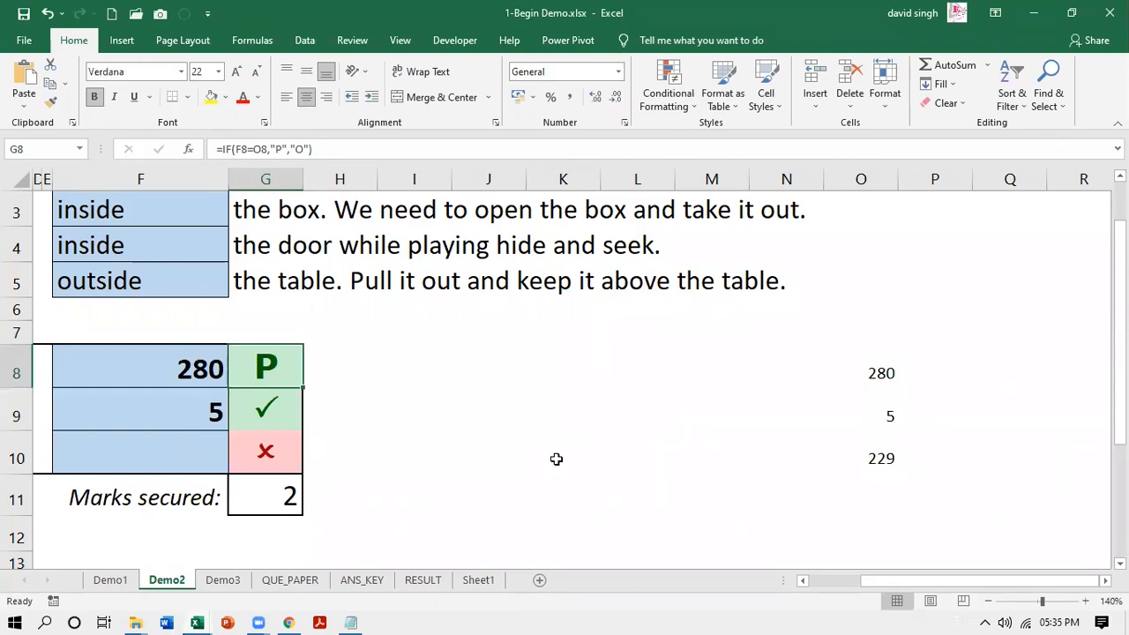
left_click(180, 72)
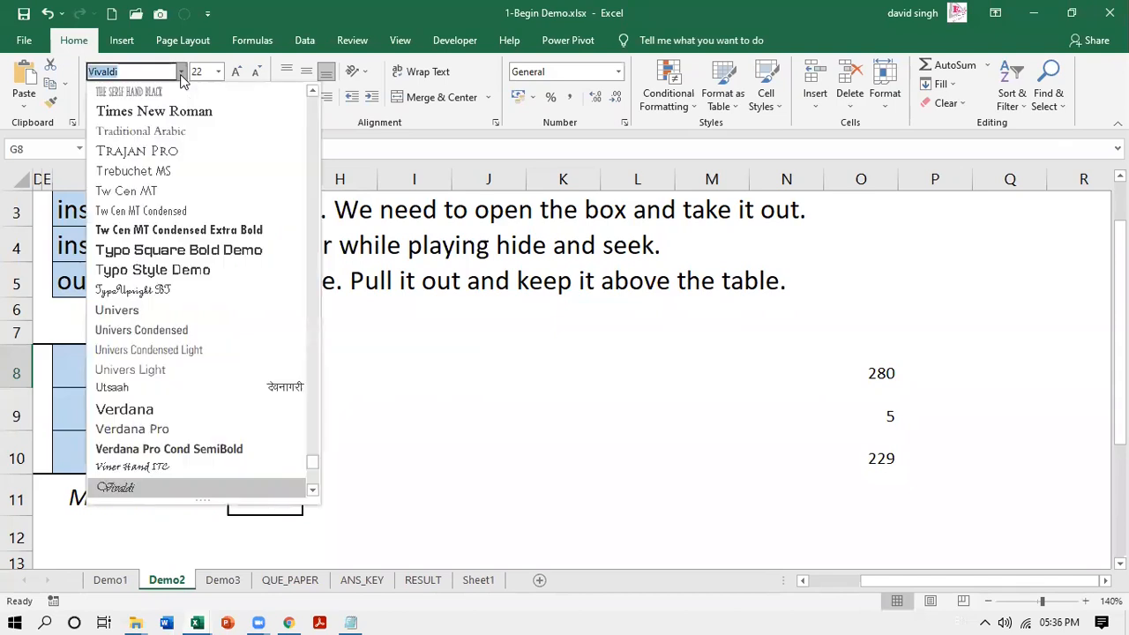
left_click(313, 479)
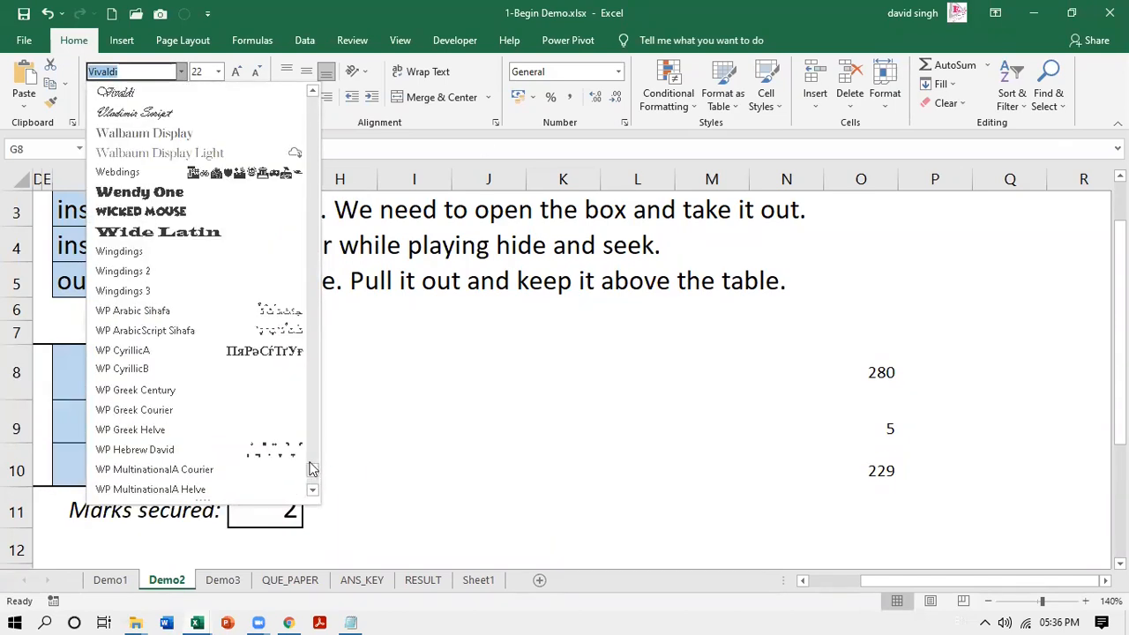
left_click(312, 481)
left_click_drag(313, 483, 313, 475)
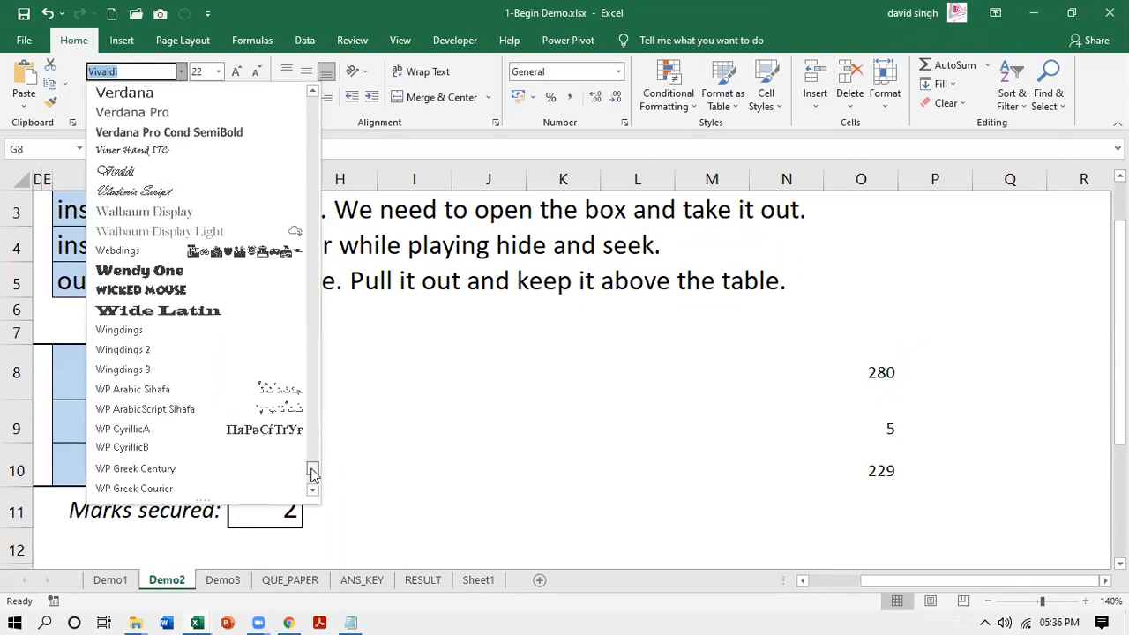
left_click(145, 350)
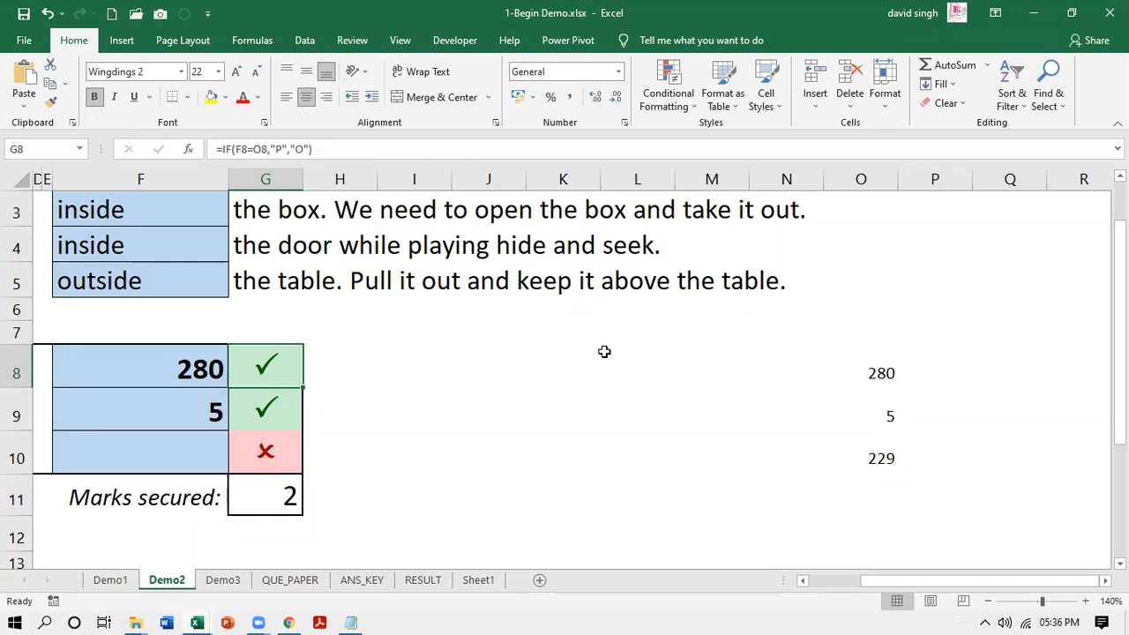
- Check the cross formula in G10, hide answer column O, and return to the question area of the sheet
left_click(259, 459)
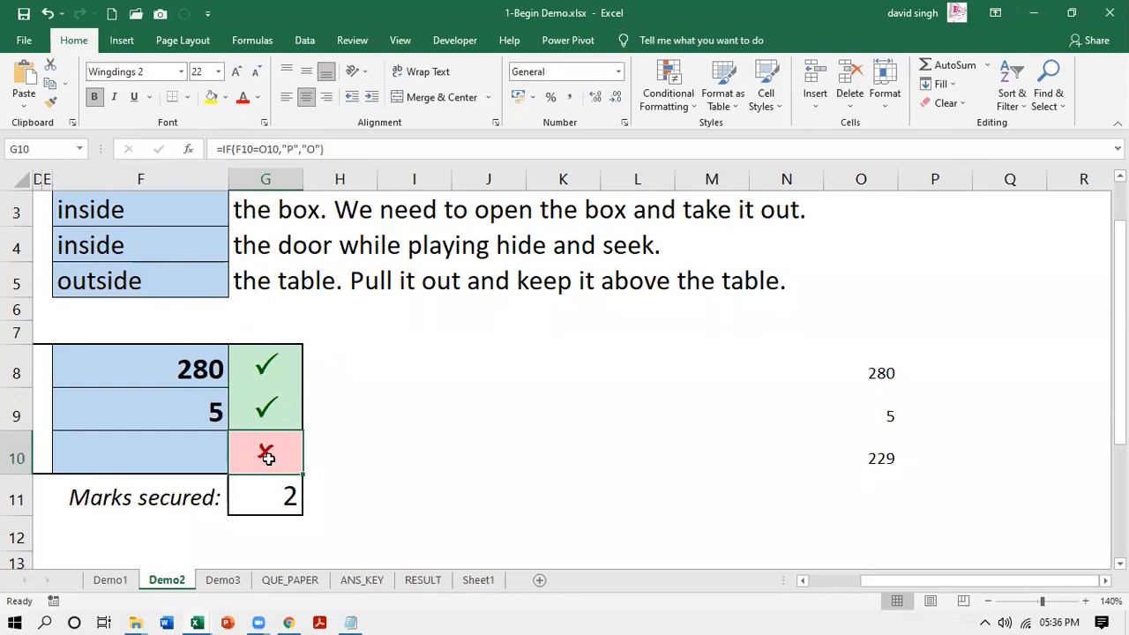
left_click(877, 374)
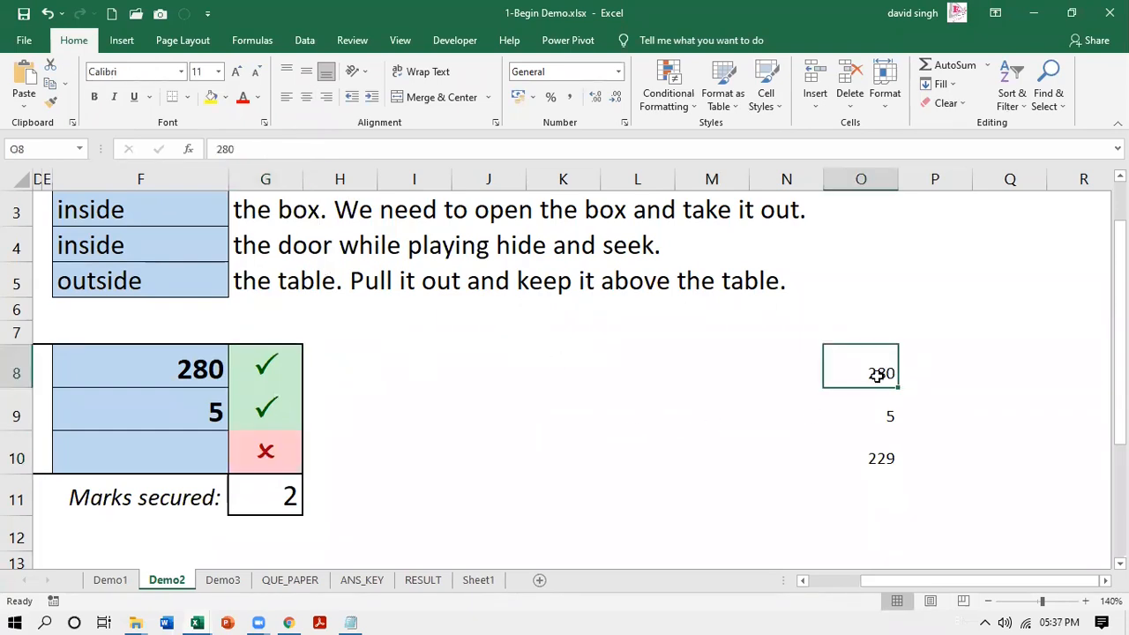
right_click(850, 172)
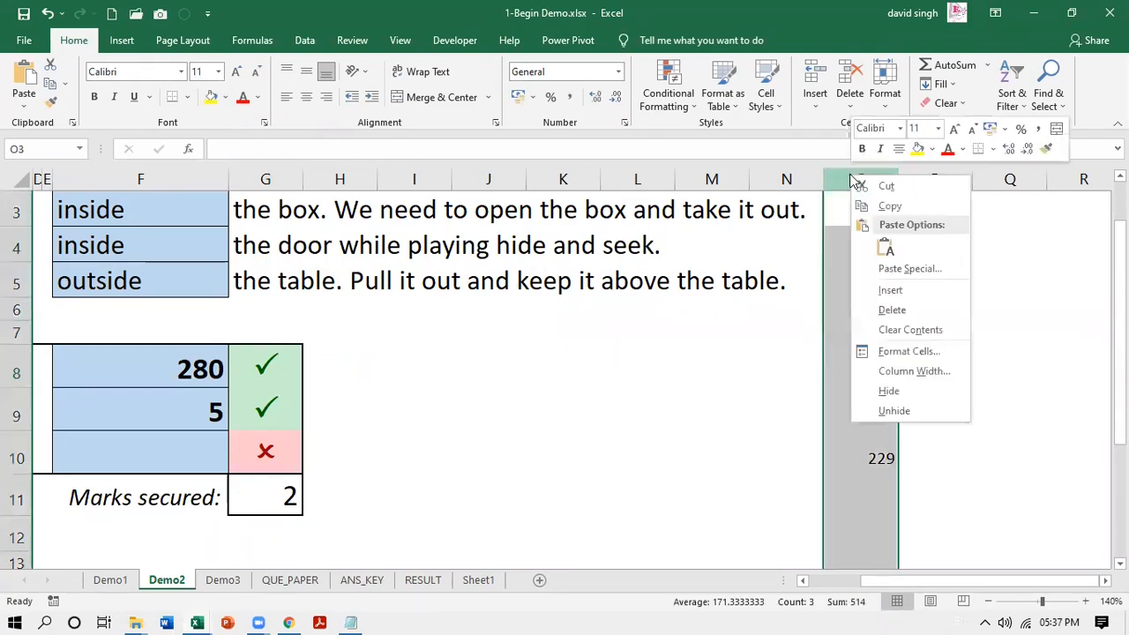
left_click(929, 391)
key("Left")
key("Left")
key("Left")
key("Left")
key("Left")
key("Left")
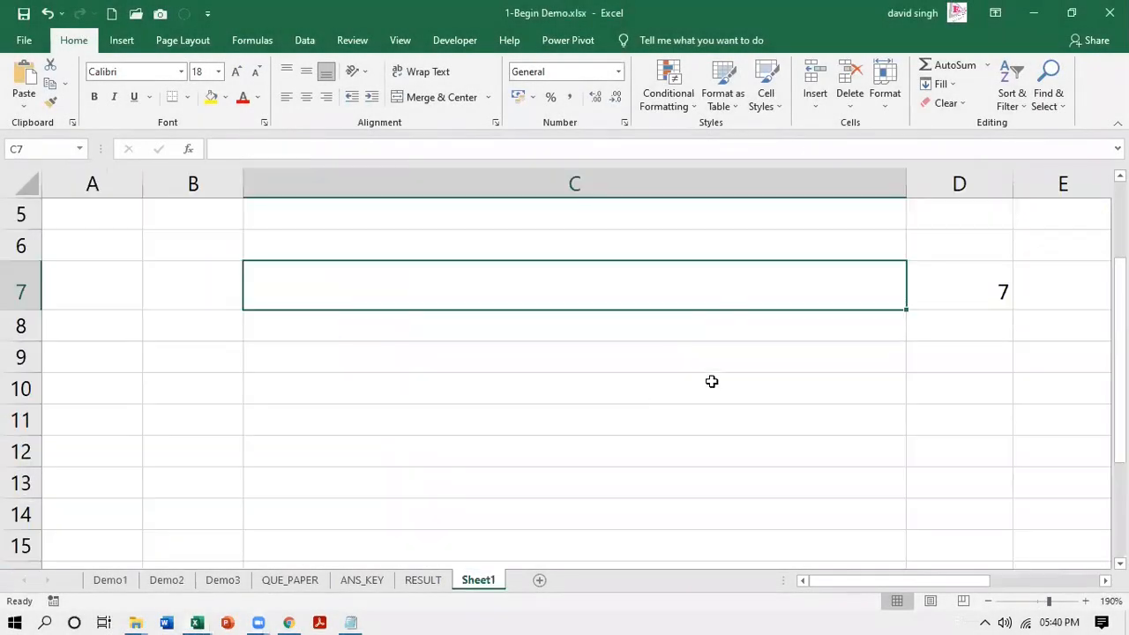
- Select all cells of Sheet1 and examine their Locked and Hidden protection settings, leaving them unchanged
left_click(988, 600)
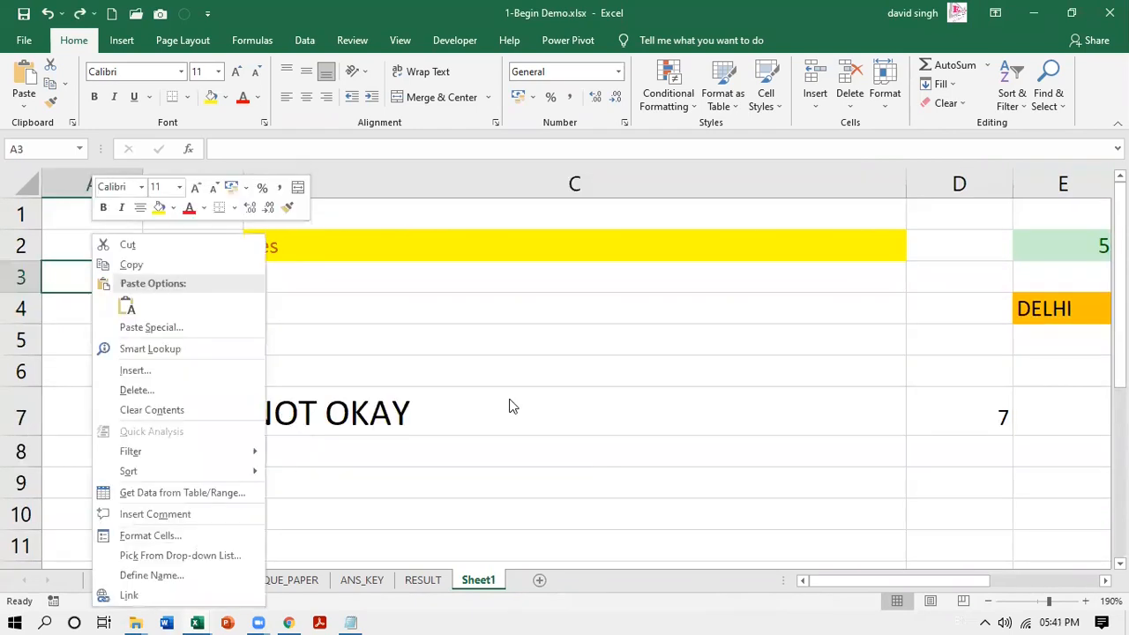
key("Escape")
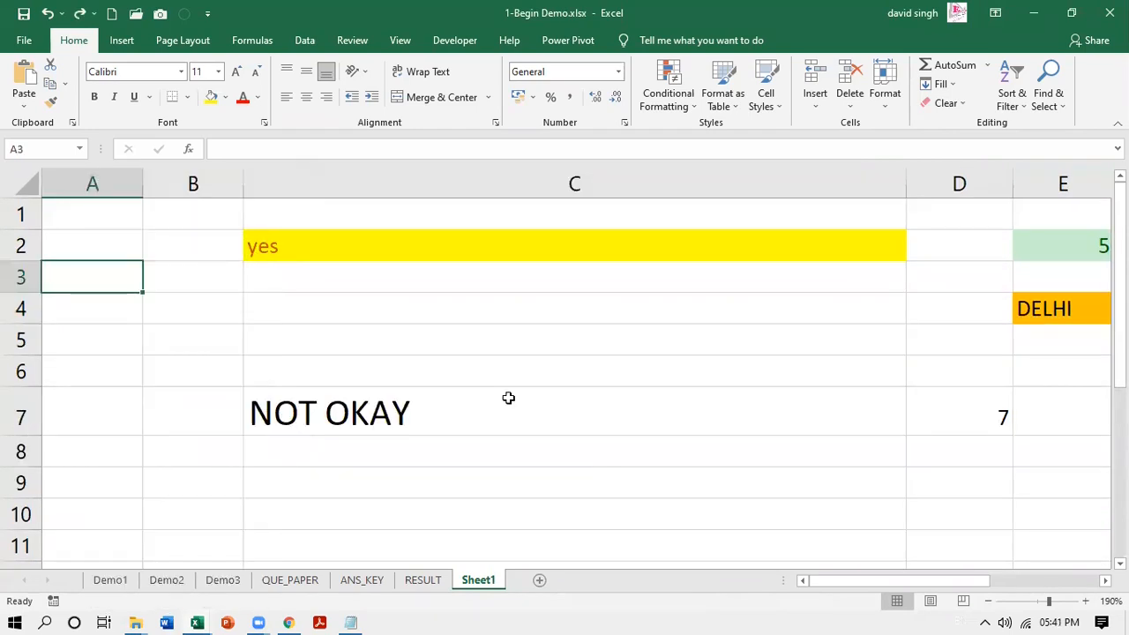
left_click(20, 184)
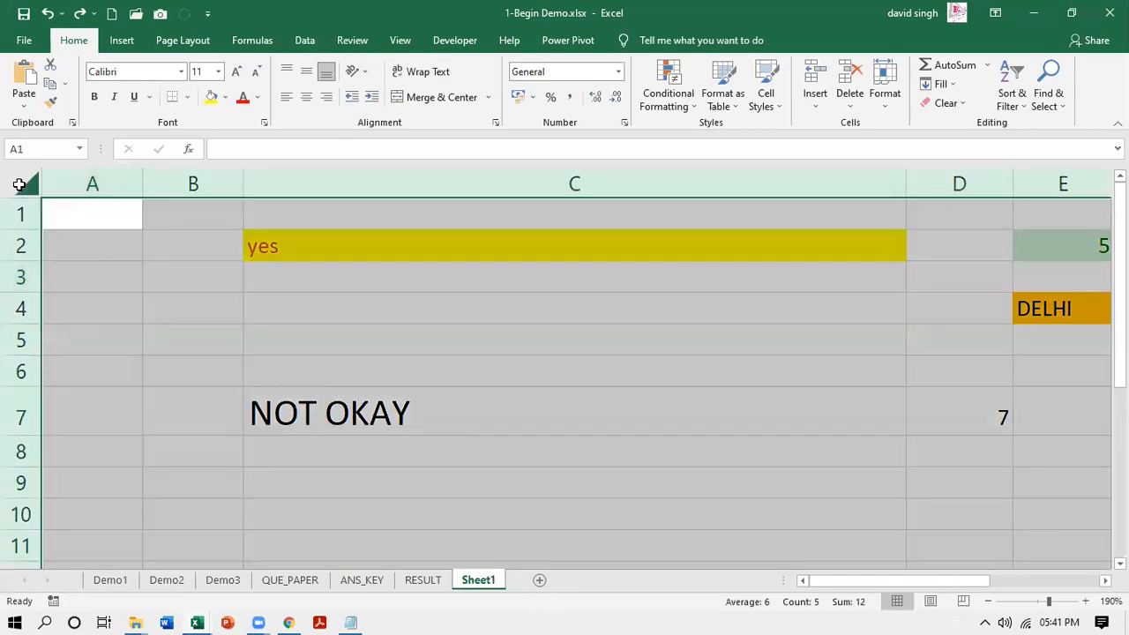
left_click(22, 179)
right_click(151, 316)
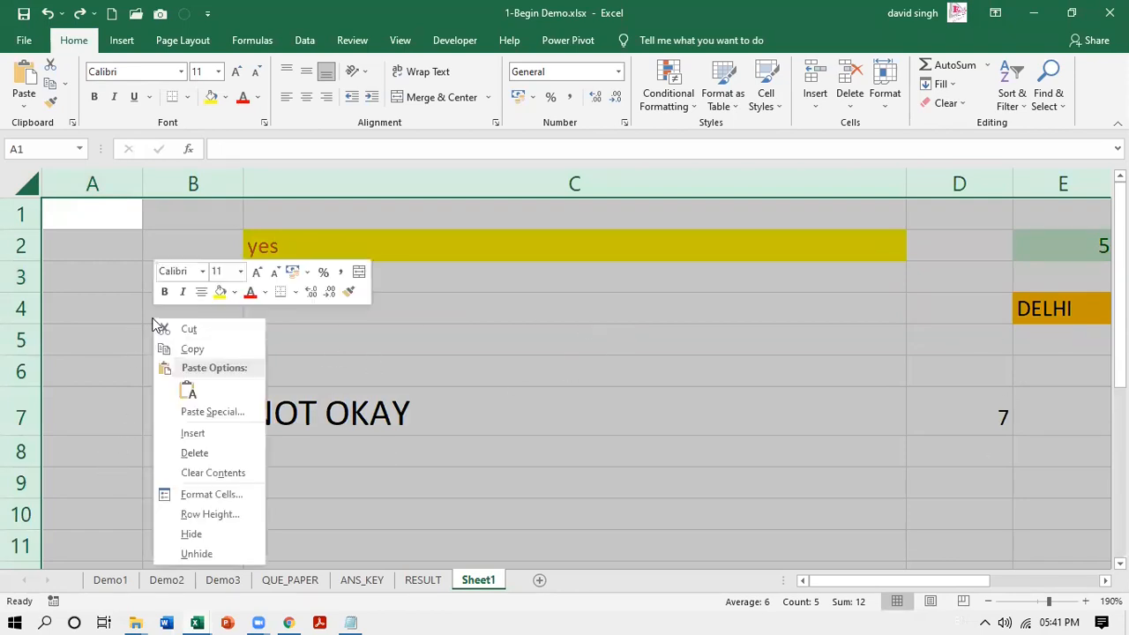
left_click(223, 495)
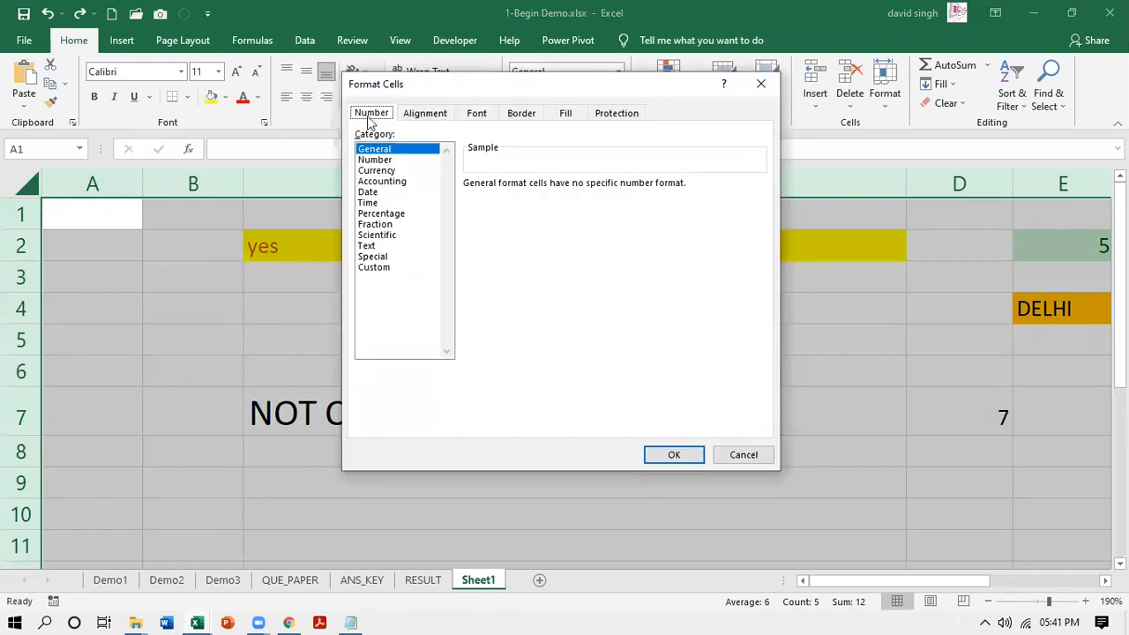
left_click(614, 116)
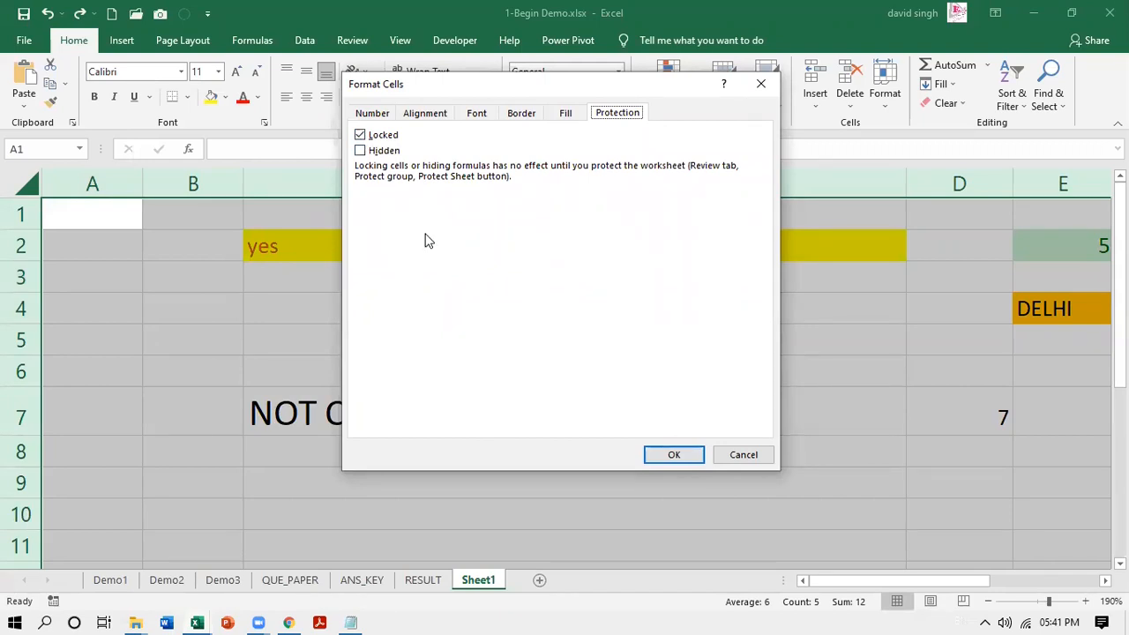
left_click(674, 454)
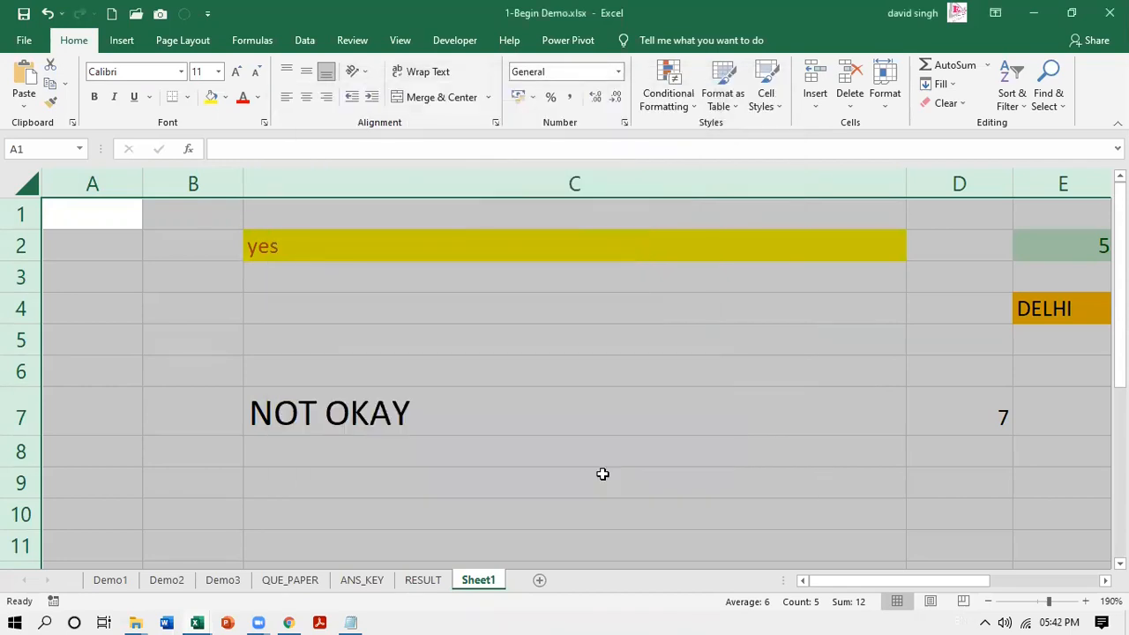
left_click(474, 364)
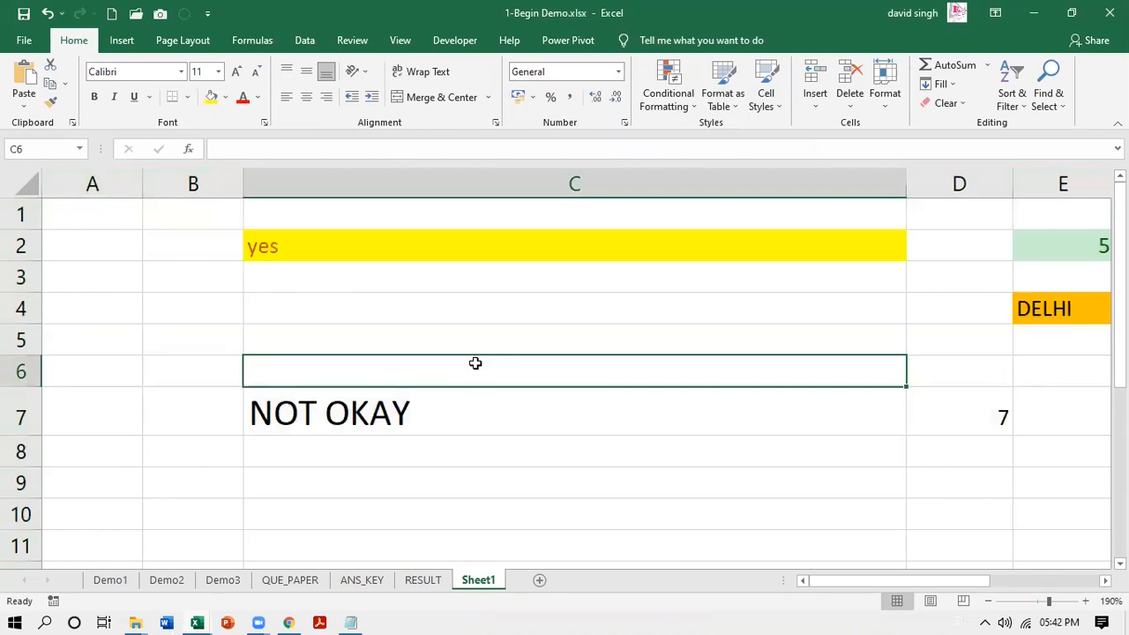
- Examine the protection settings of all cells on the Demo2 sheet, keeping them Locked
left_click(167, 579)
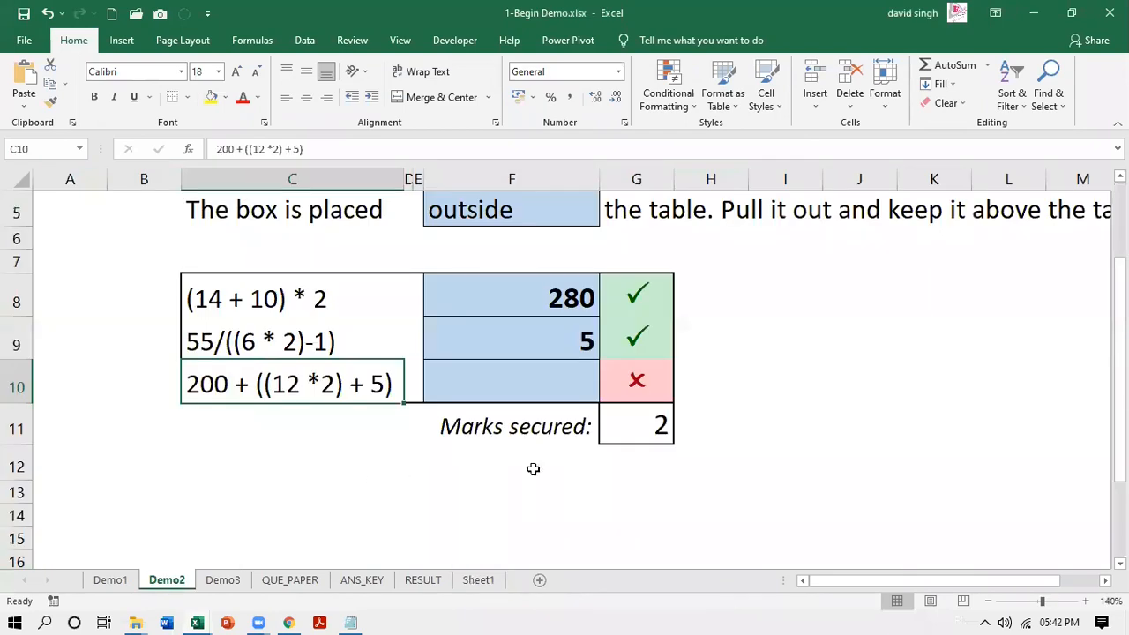
left_click(13, 179)
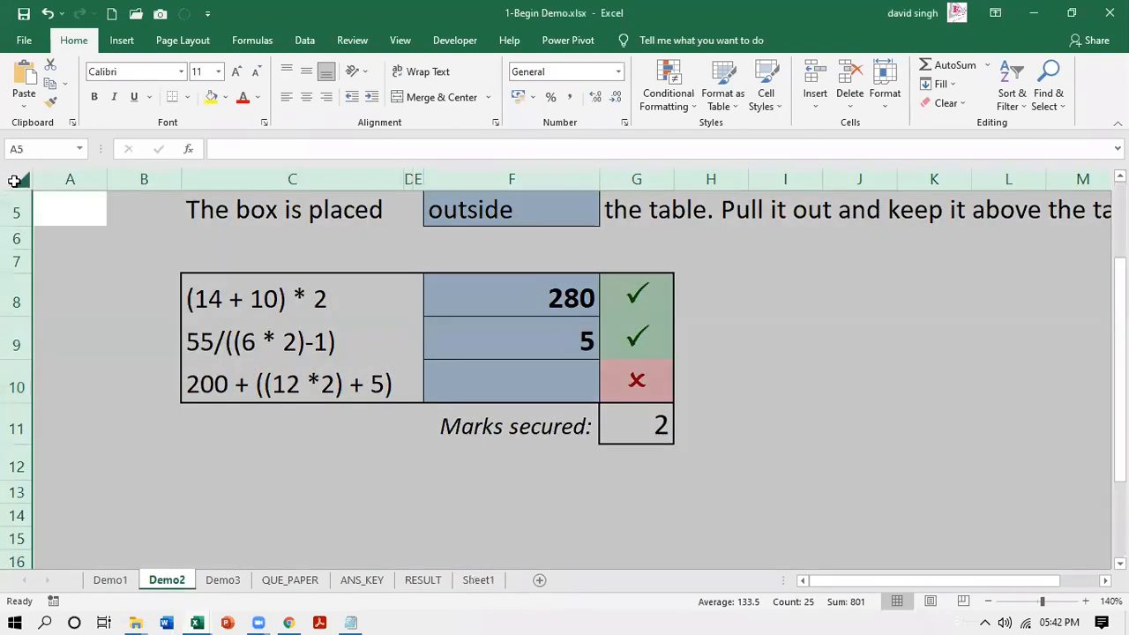
right_click(87, 255)
left_click(141, 432)
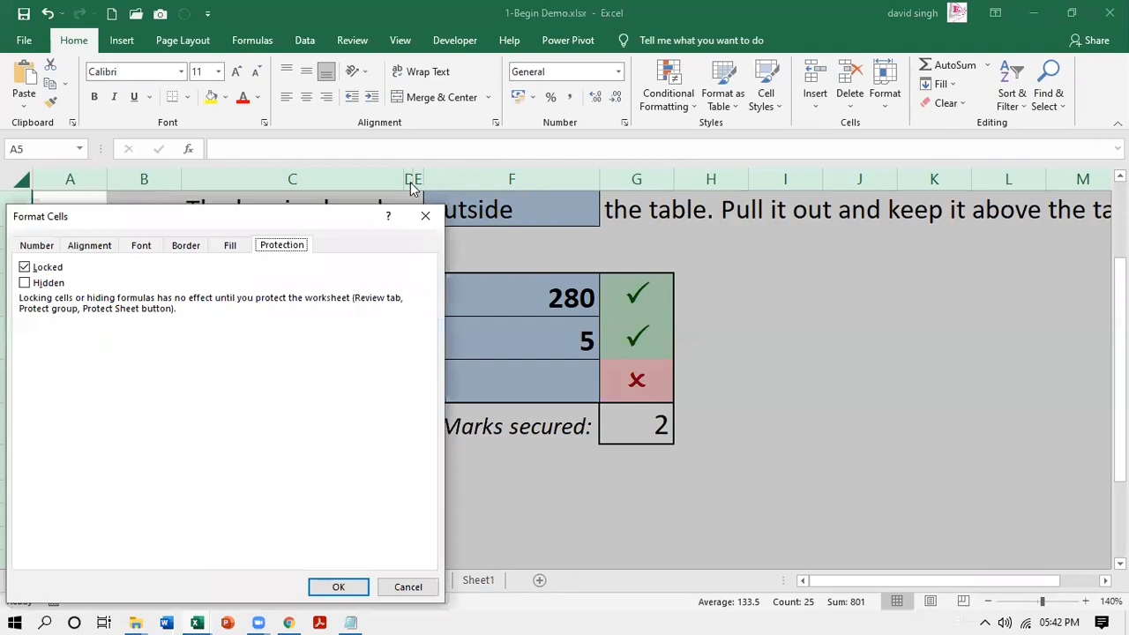
left_click_drag(277, 220, 478, 94)
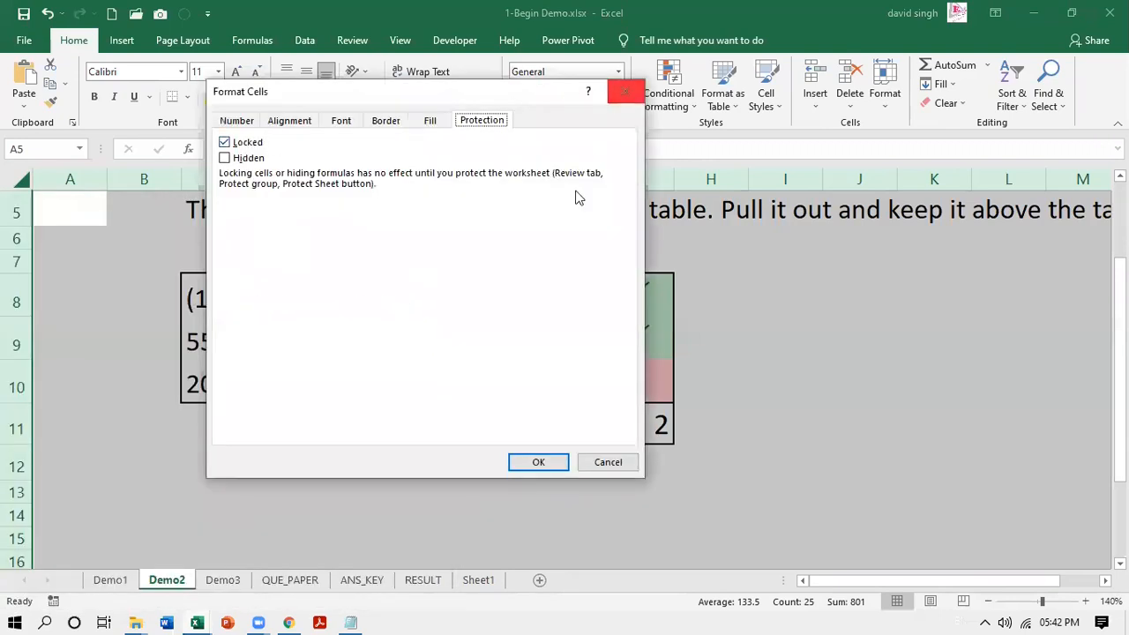
left_click(538, 462)
left_click(543, 477)
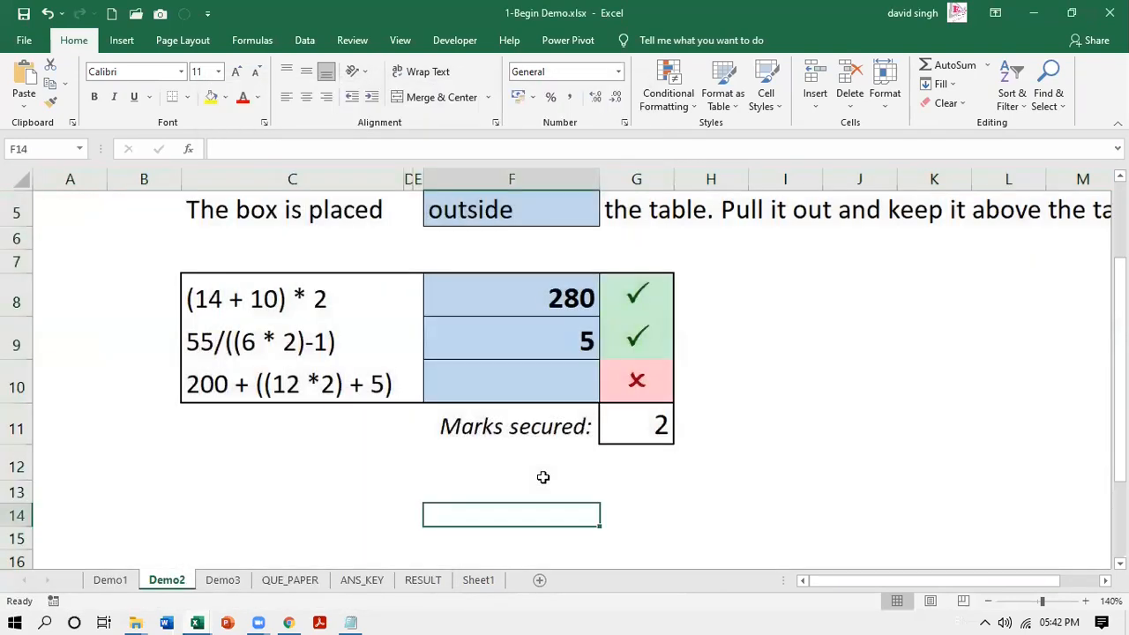
- Go through Demo2's blue answer cells, F8:F10 and F2:F5, to identify which ones need user input
left_click_drag(1118, 291, 1118, 268)
left_click(499, 363)
left_click(503, 411)
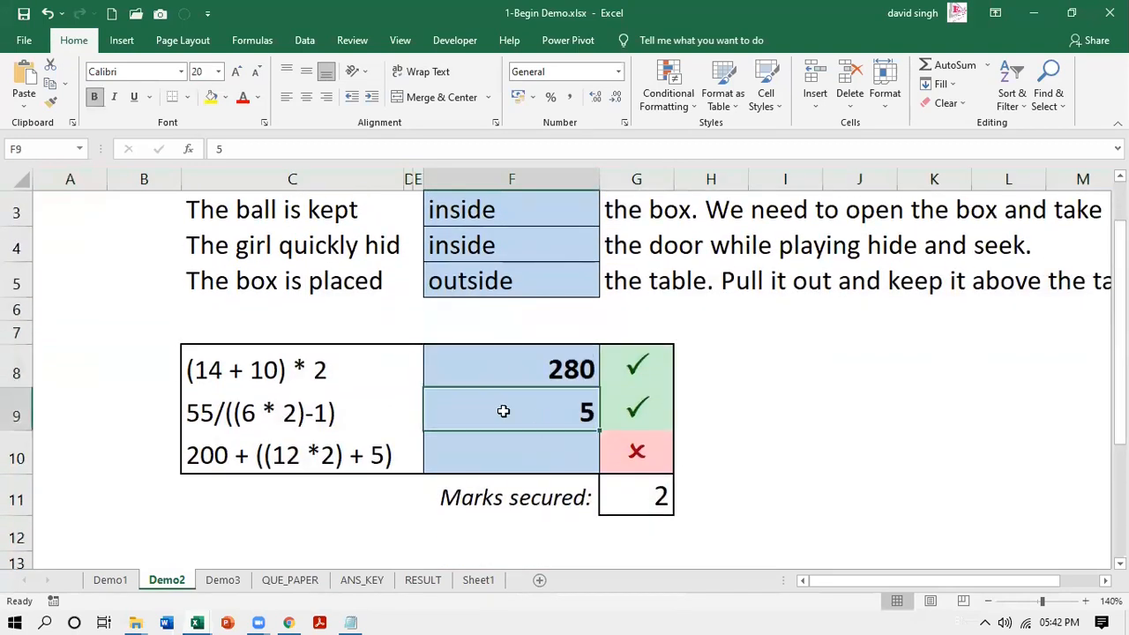
left_click(522, 457)
left_click(515, 294)
left_click(513, 238)
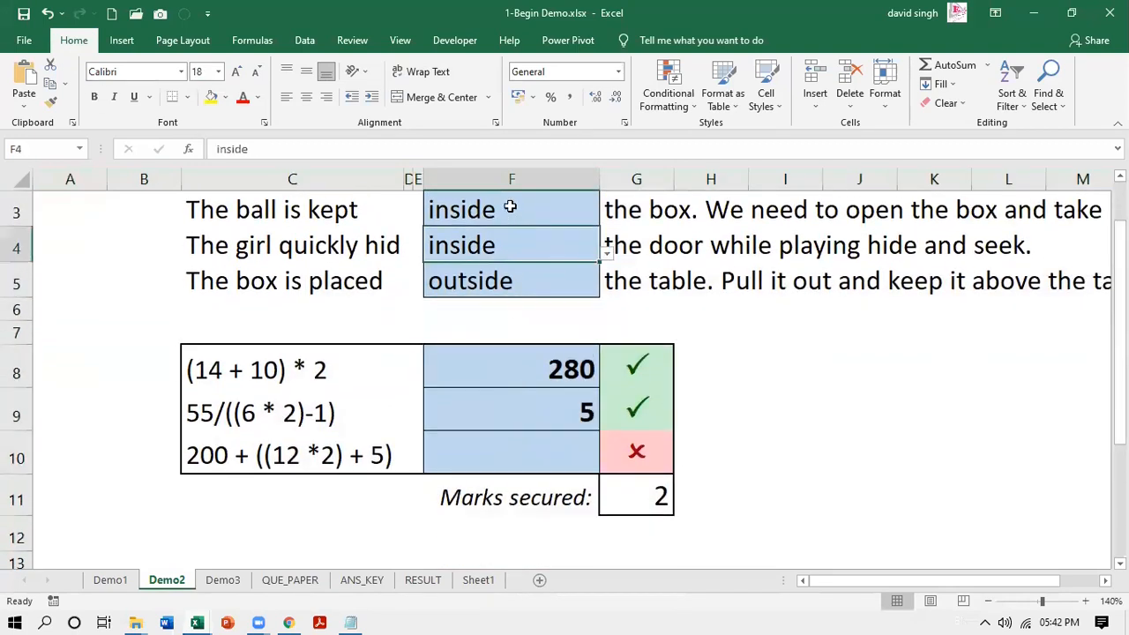
left_click(510, 206)
scroll(569, 211, "up", 1)
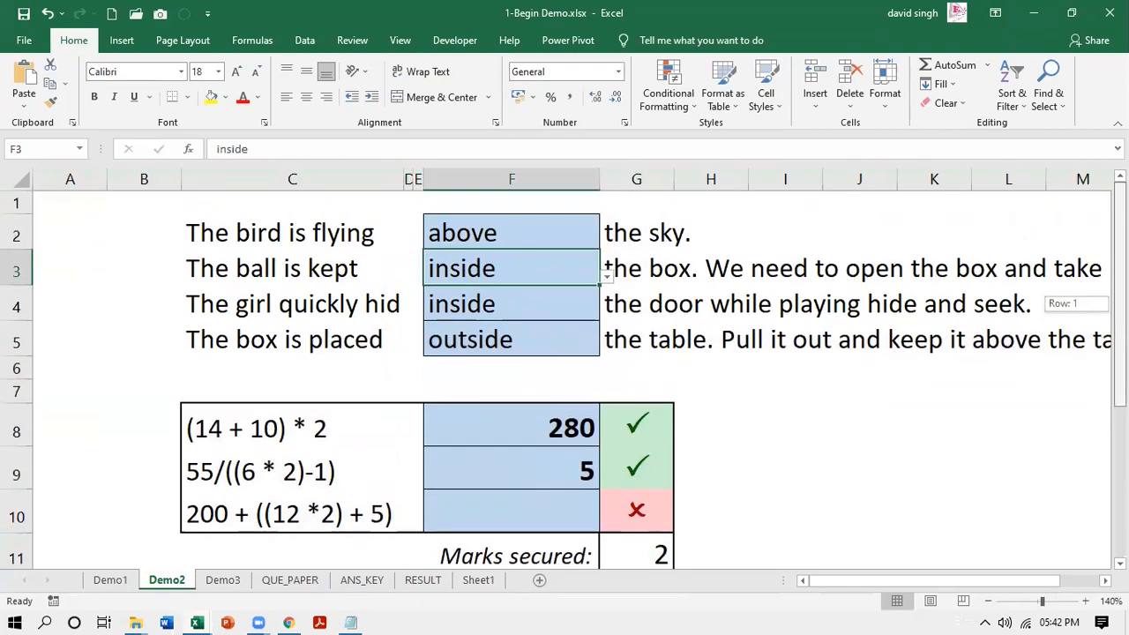
left_click(580, 222)
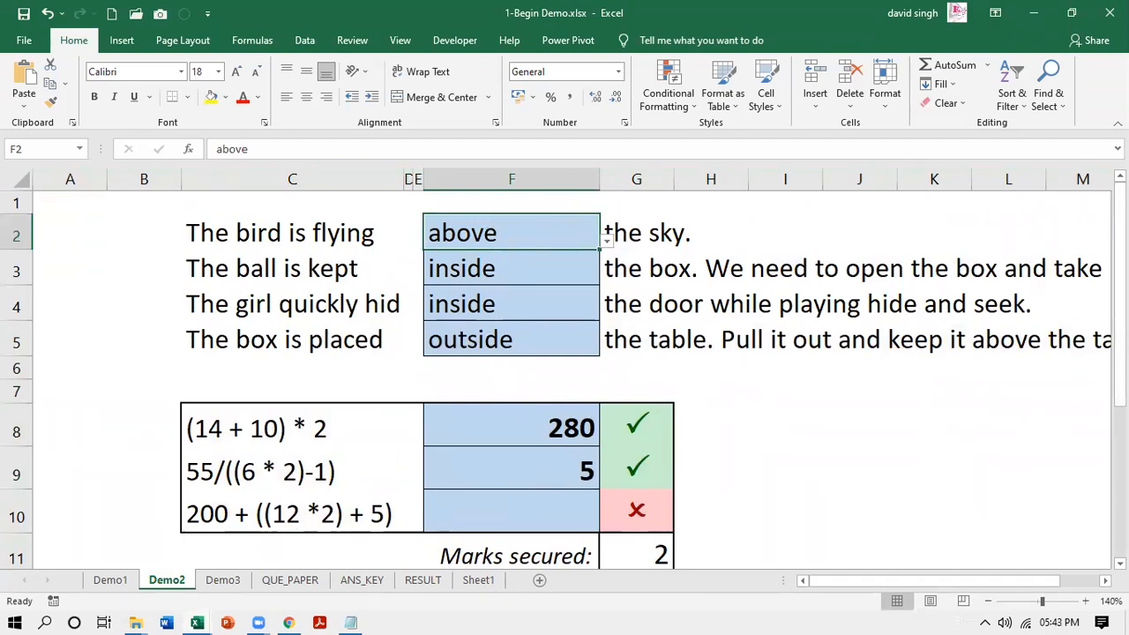
- Unlock the answer cells F8:F10 on Demo2 in their protection settings
scroll(1008, 483, "down", 1)
left_click_drag(514, 356, 528, 450)
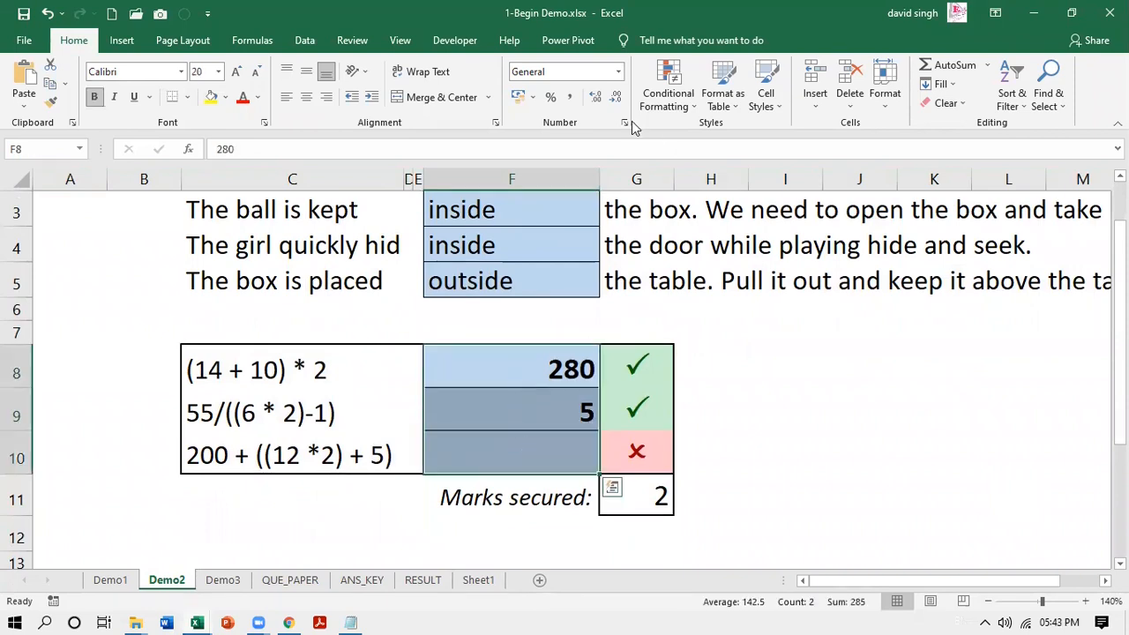
right_click(494, 416)
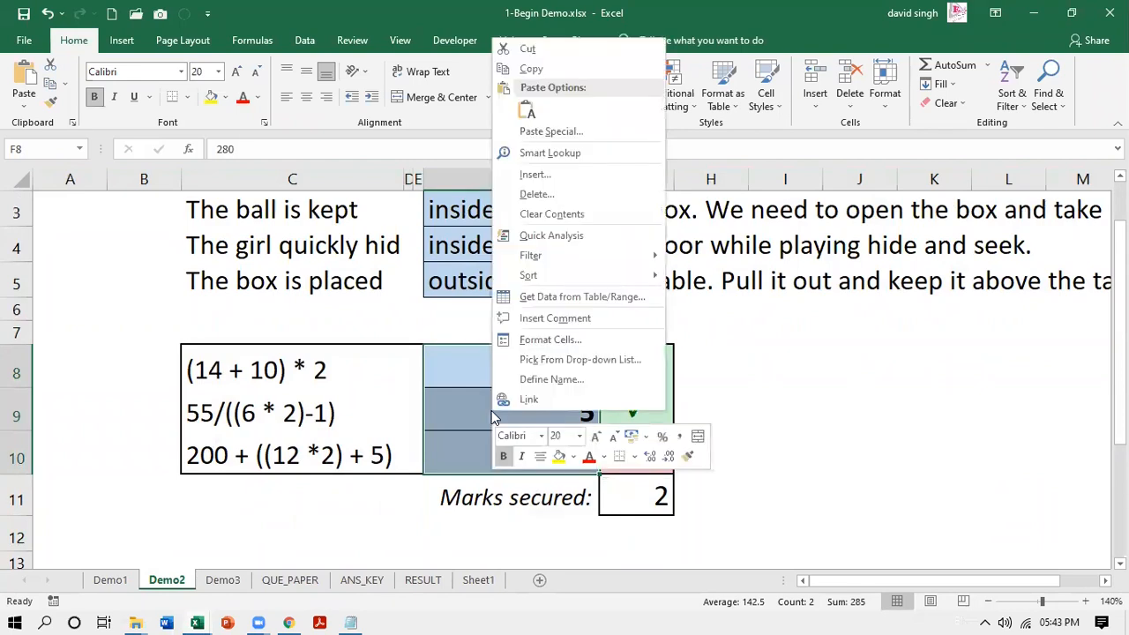
left_click(544, 344)
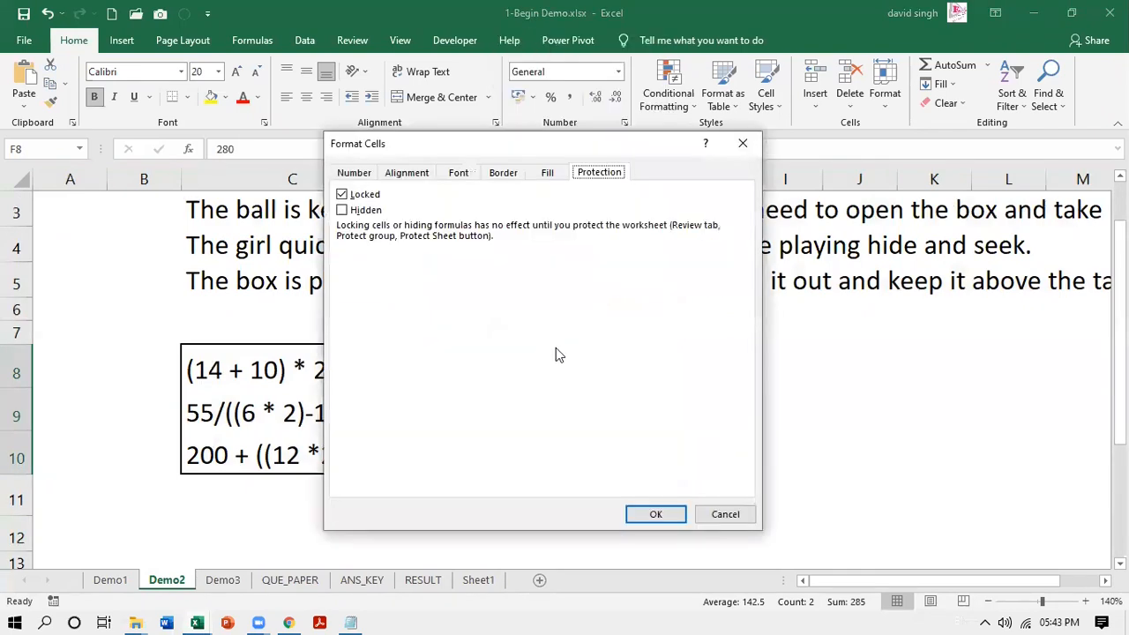
left_click(343, 195)
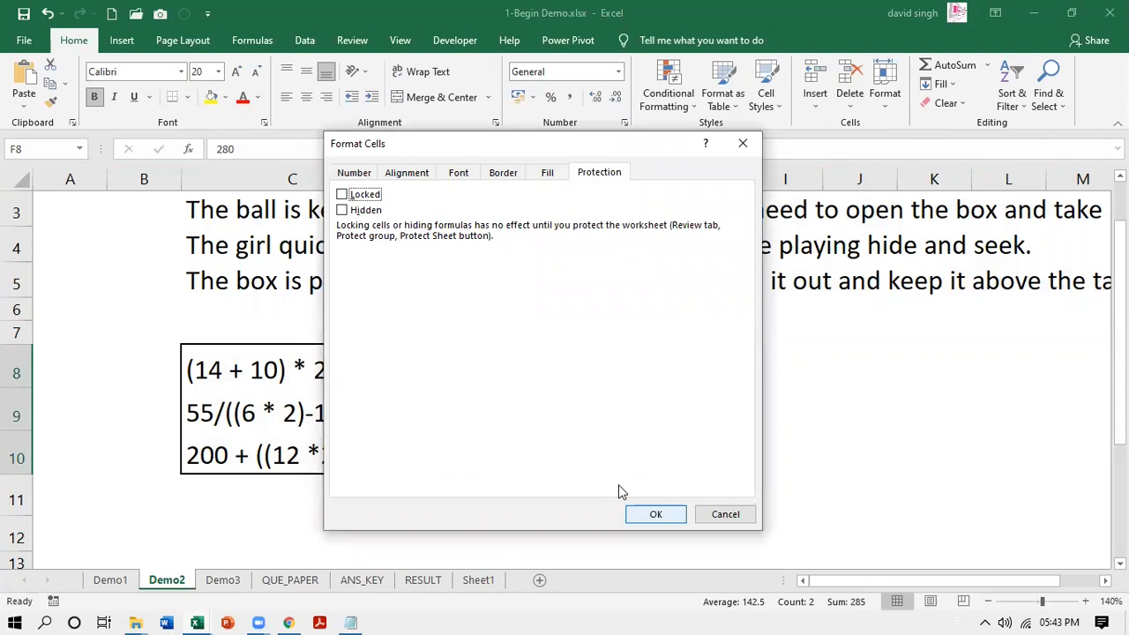
left_click(655, 514)
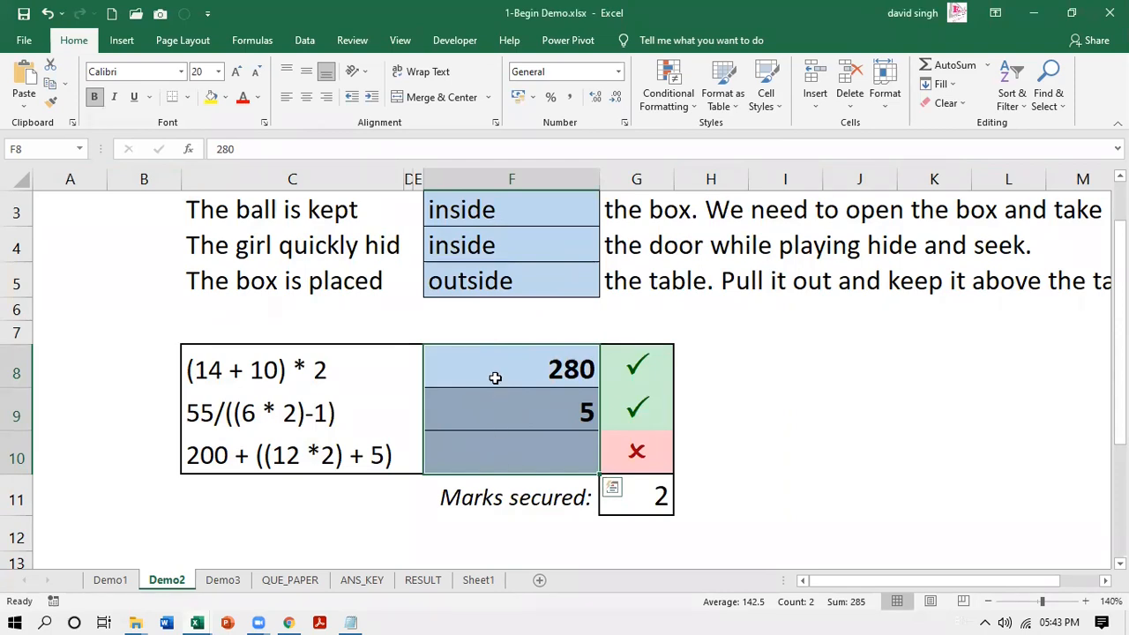
left_click(755, 376)
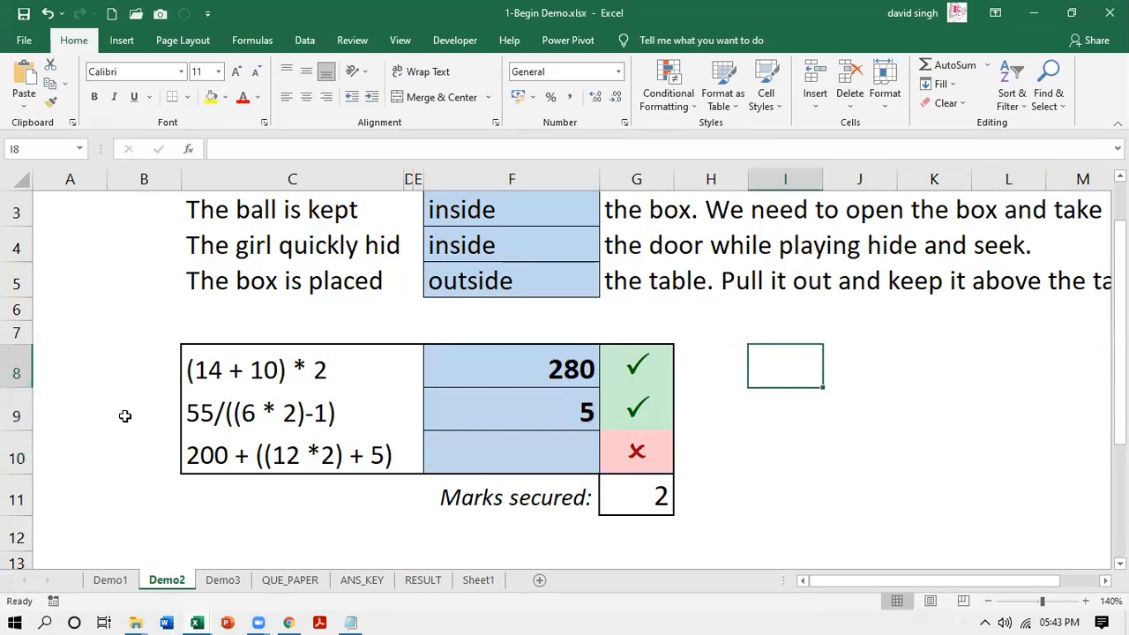
- Protect the Demo2 sheet with an unprotect password, allowing only selection of locked and unlocked cells, and confirm the password
left_click_drag(534, 373, 534, 454)
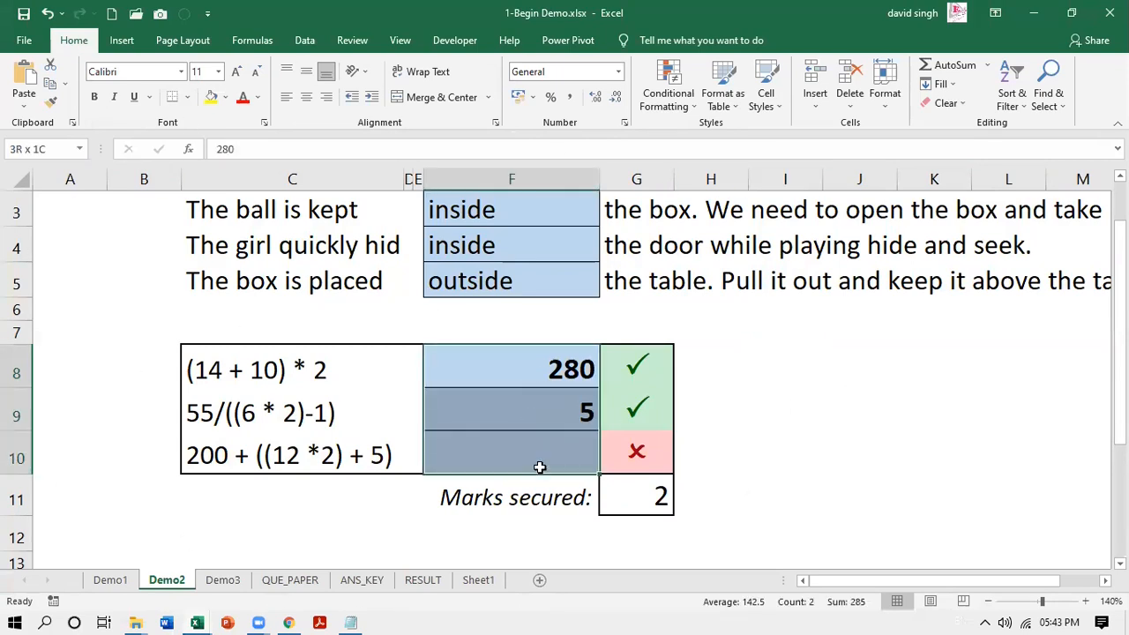
left_click(782, 428)
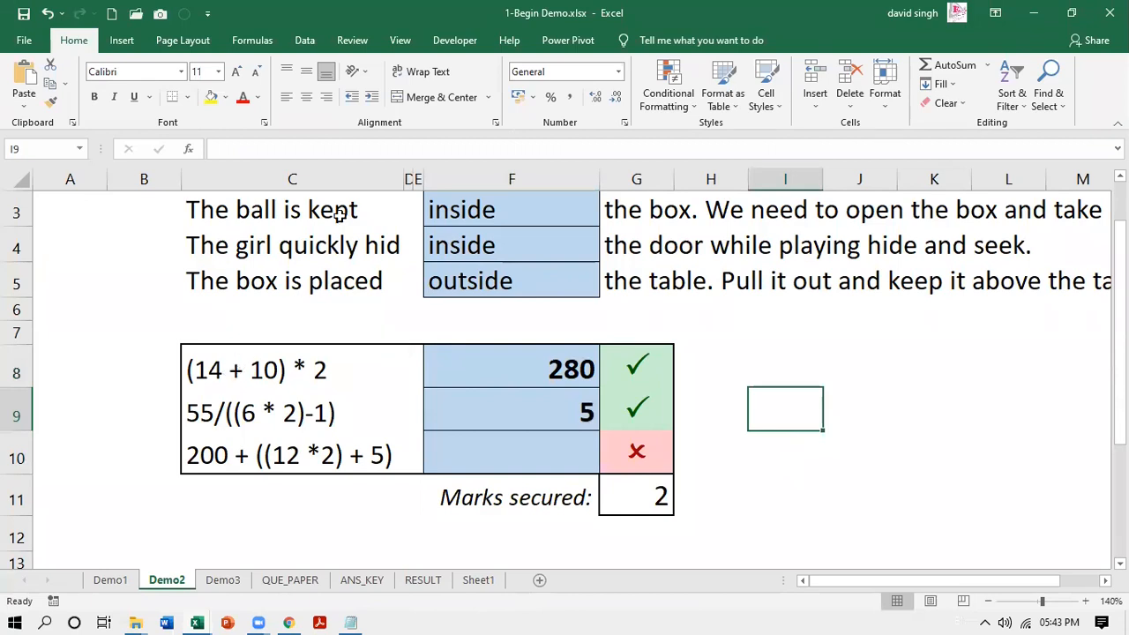
left_click(356, 43)
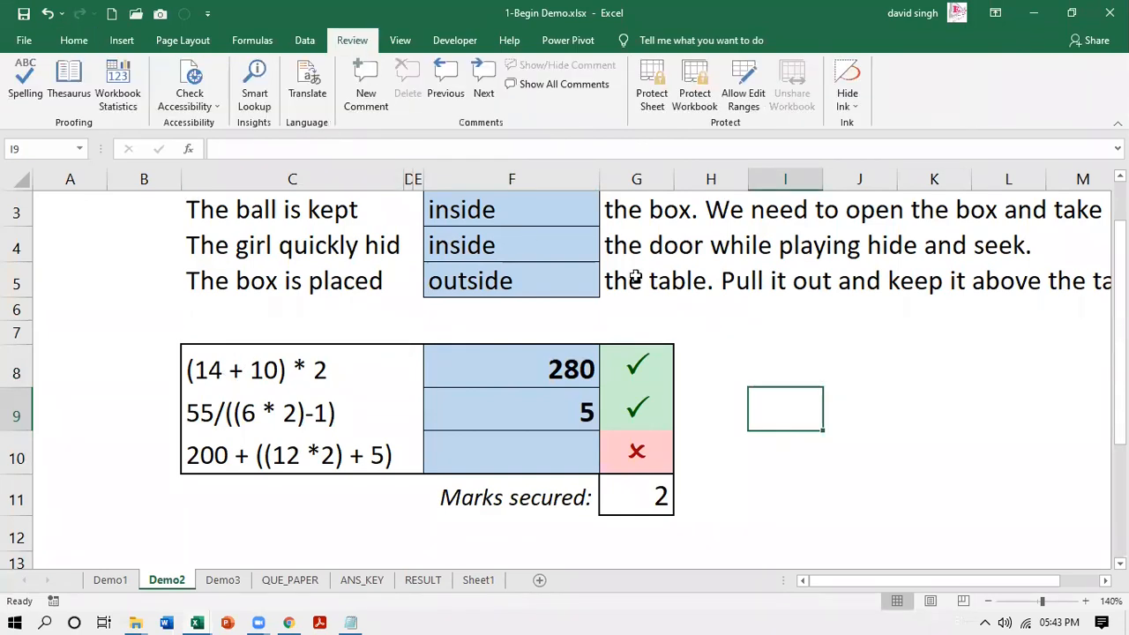
left_click(650, 84)
left_click_drag(748, 157, 729, 160)
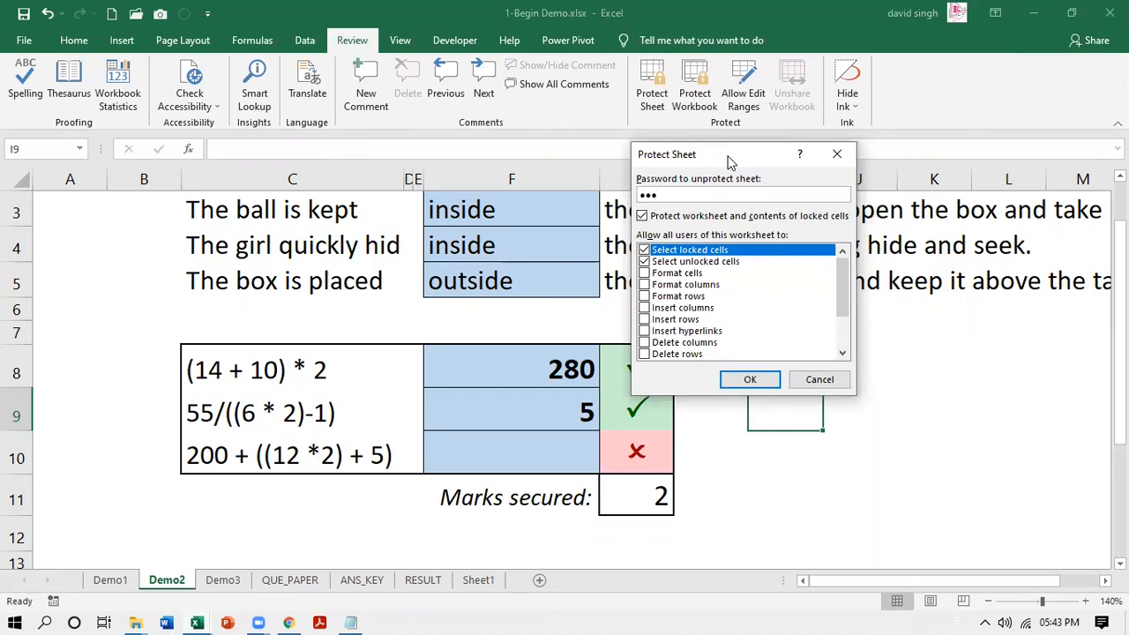
left_click(749, 380)
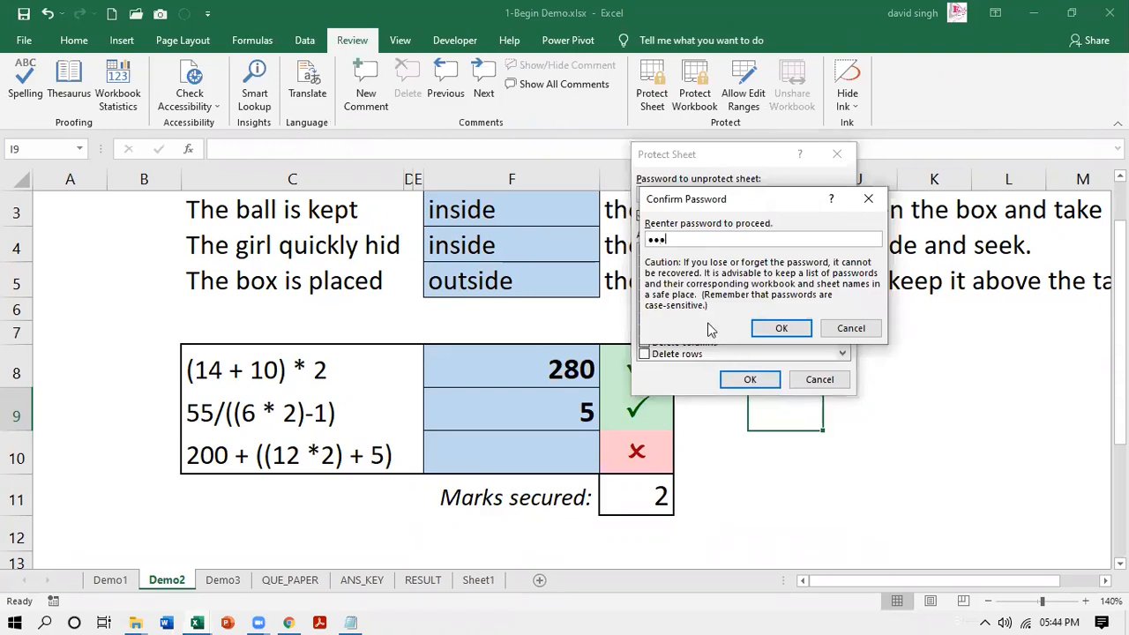
left_click(781, 328)
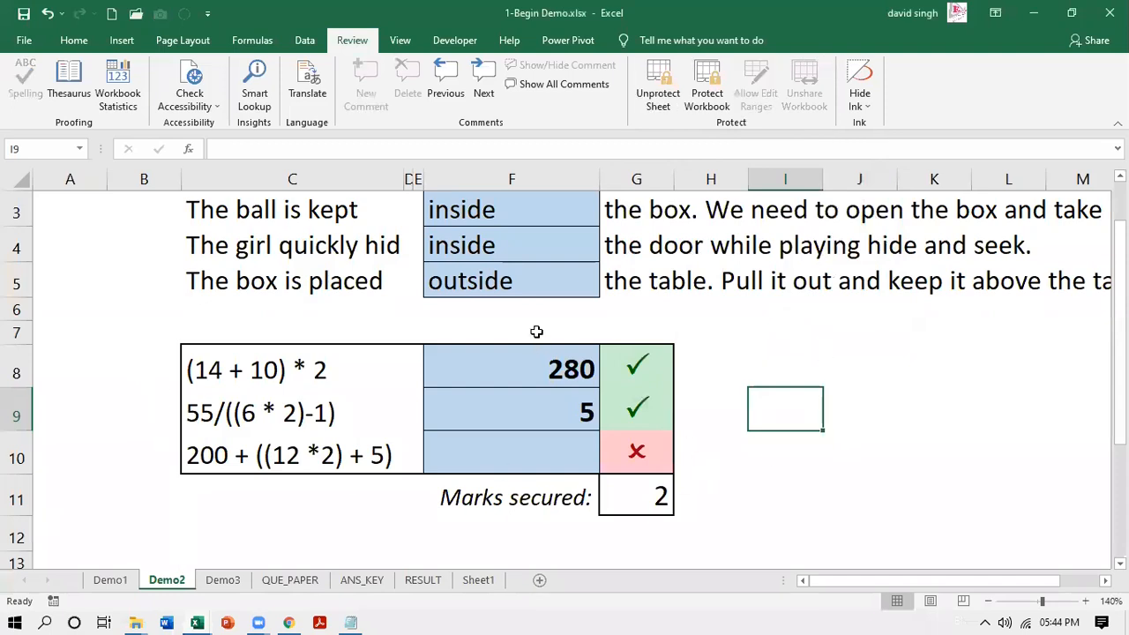
- Test the protection by trying to enter a in locked cell C6, and dismiss the sheet's unprotect password request
left_click(289, 313)
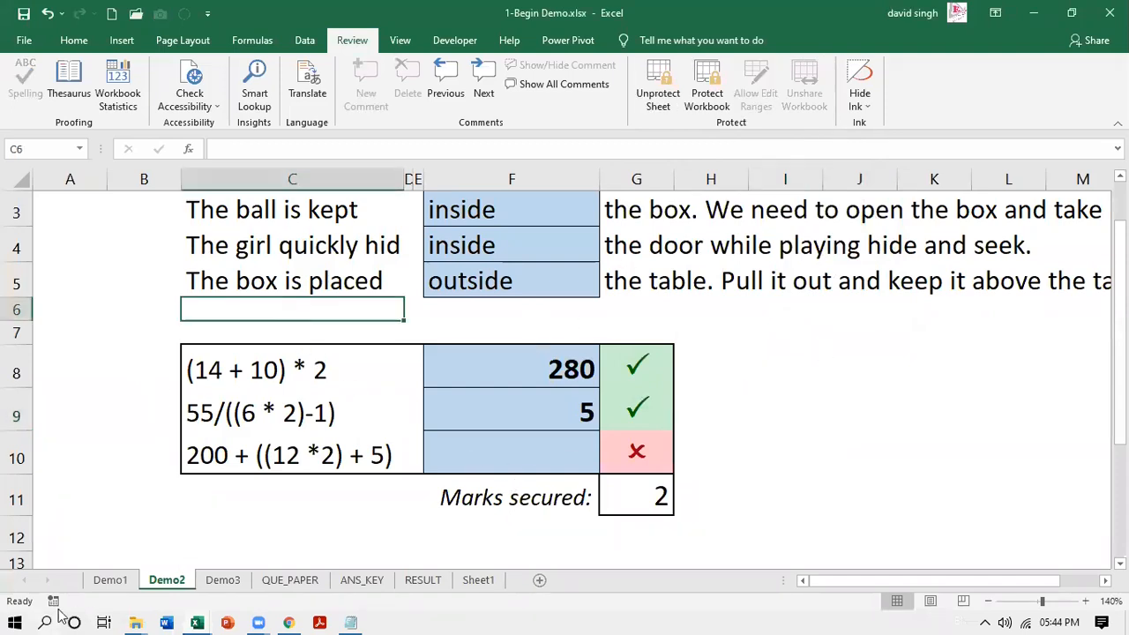
key("a")
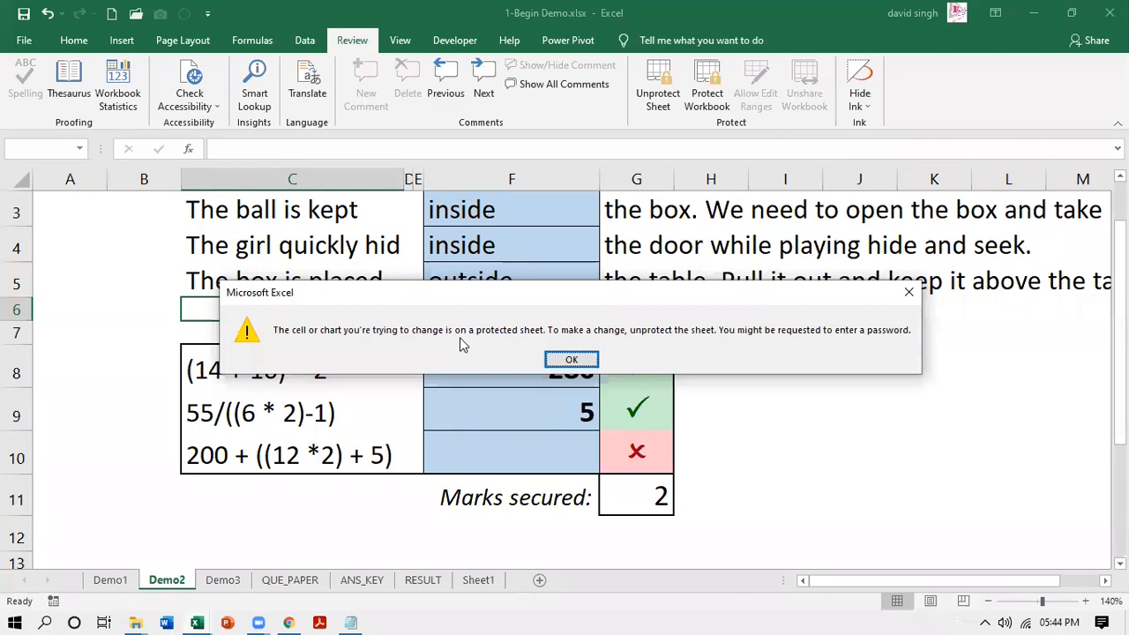
left_click(571, 359)
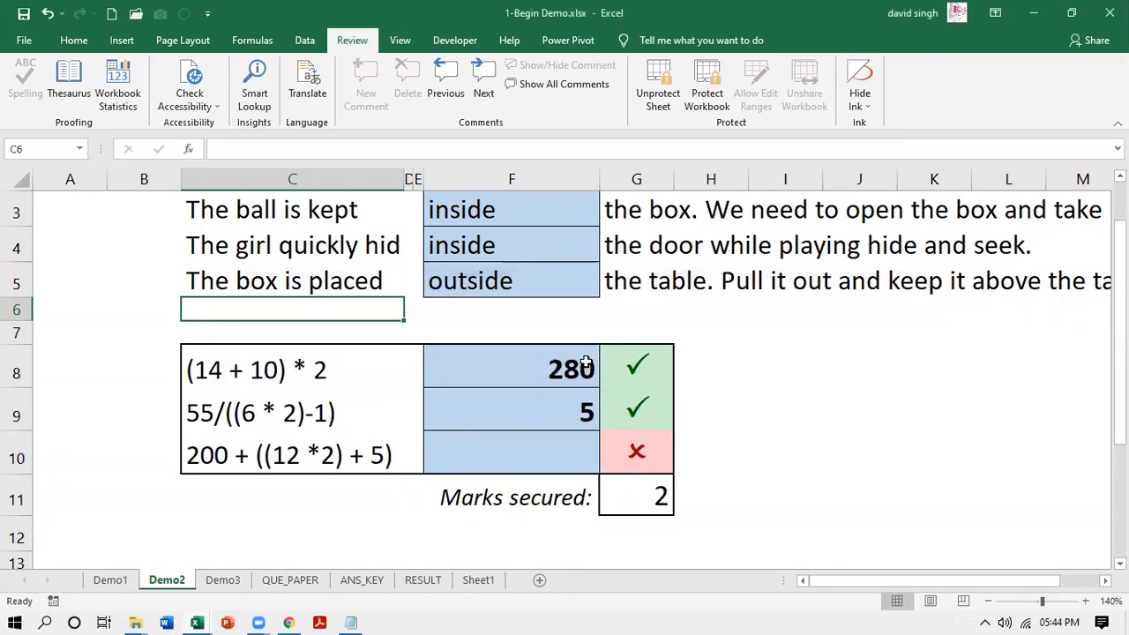
left_click(658, 88)
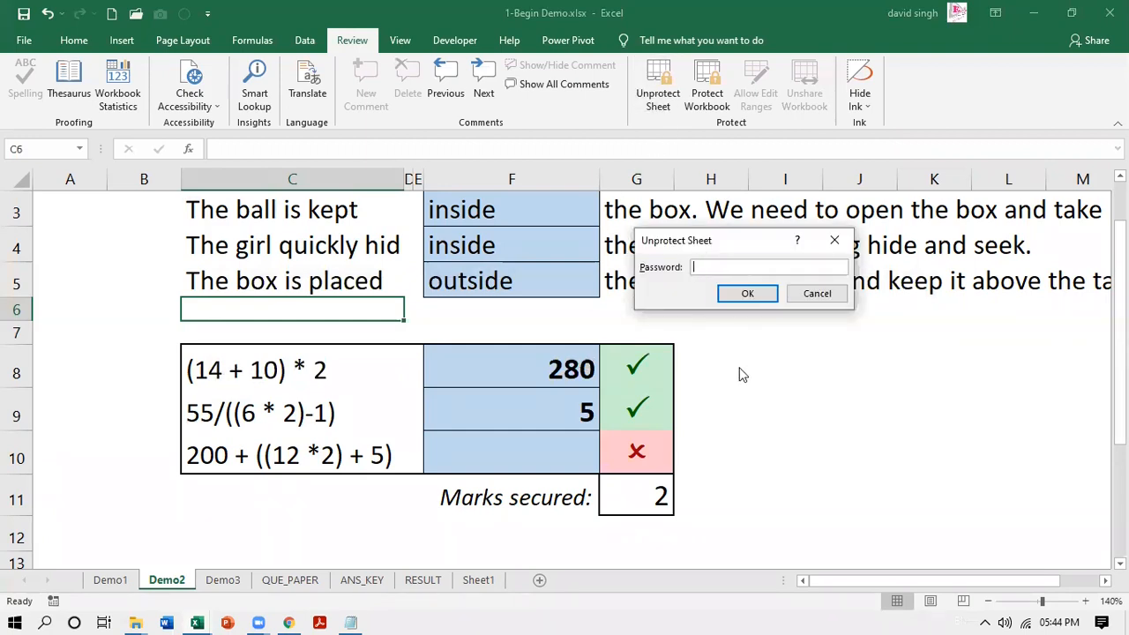
left_click(805, 298)
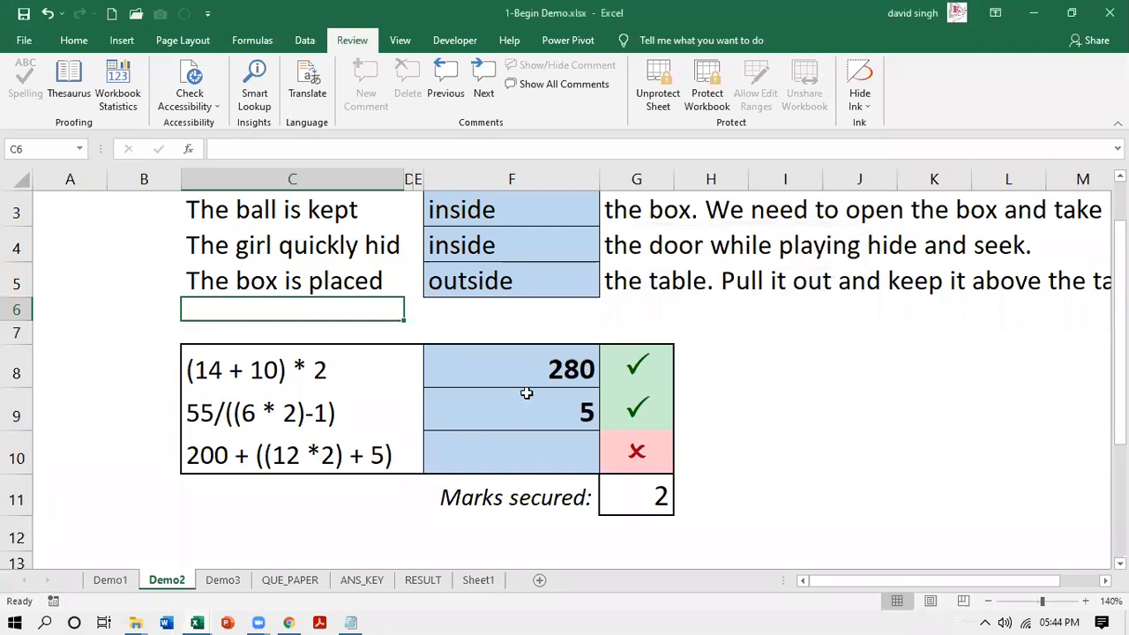
- Test unlocked answer cell F9 by entering 45, and undo the entry
left_click(551, 413)
type("45")
key("Return")
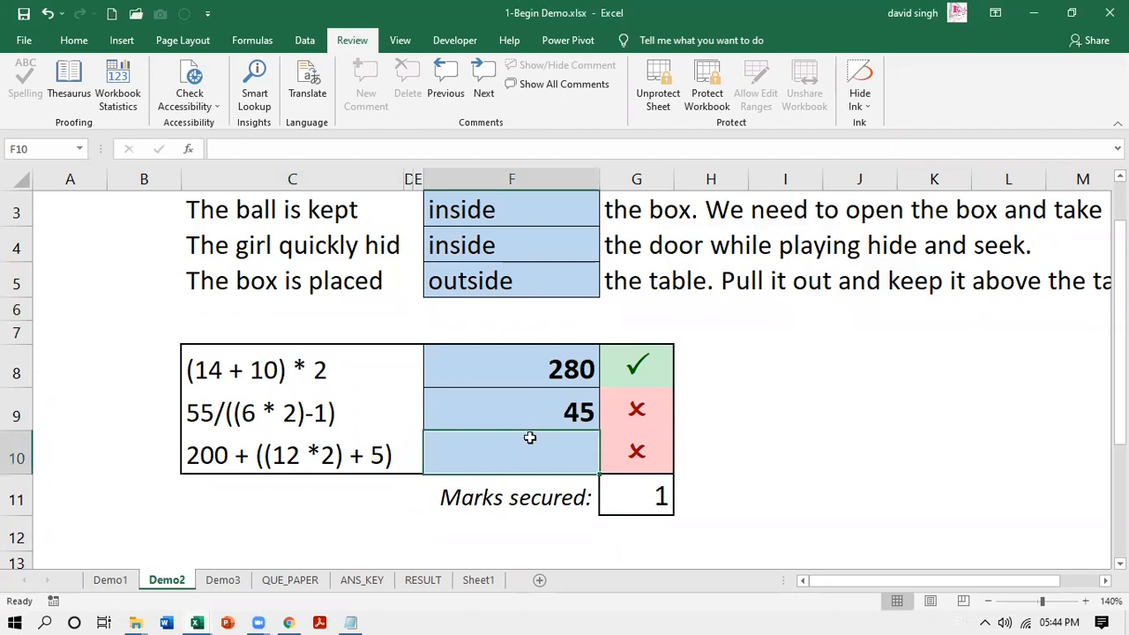
key("ctrl+z")
left_click(848, 404)
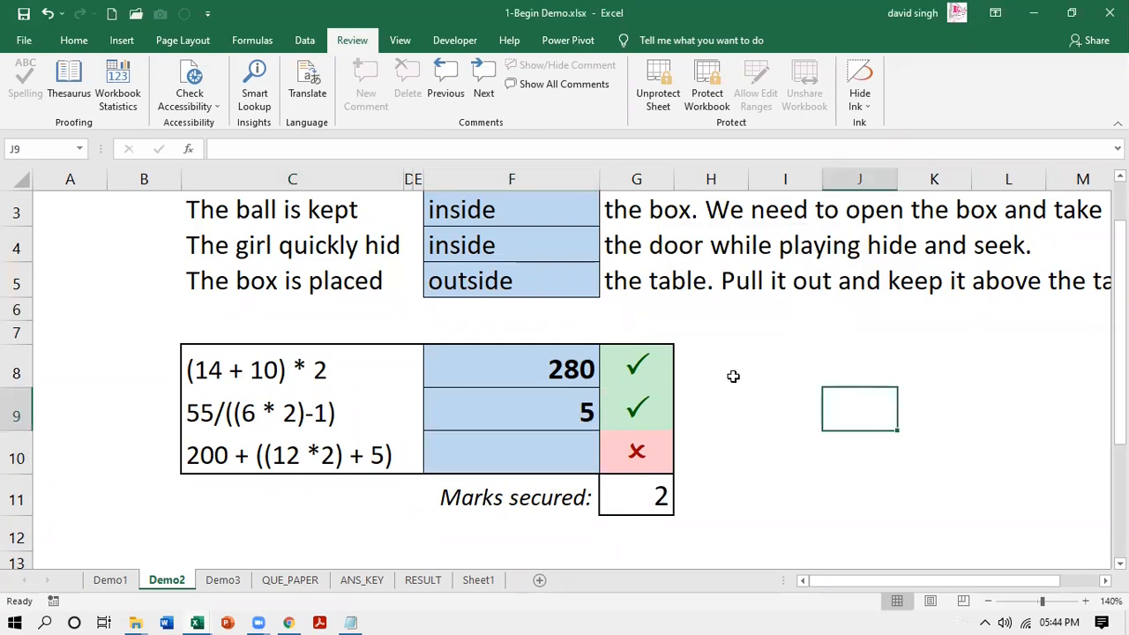
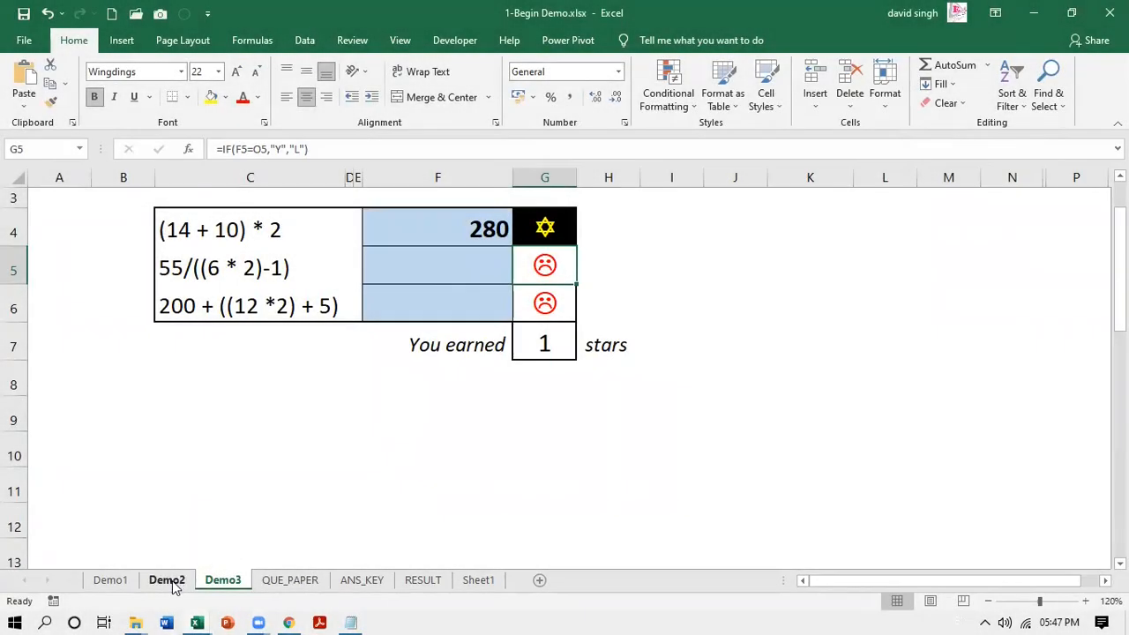
- Examine the COUNTIF formula in Demo2's Marks secured cell G11 and the range G8:G10 it refers to, leaving the formula unchanged
left_click(167, 579)
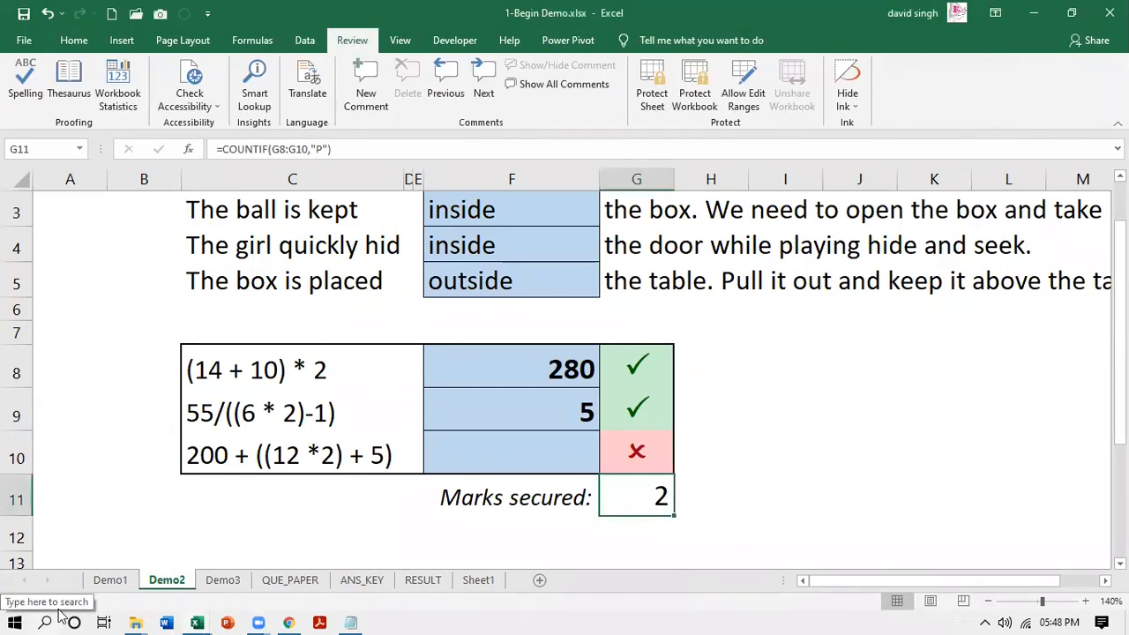
key("F2")
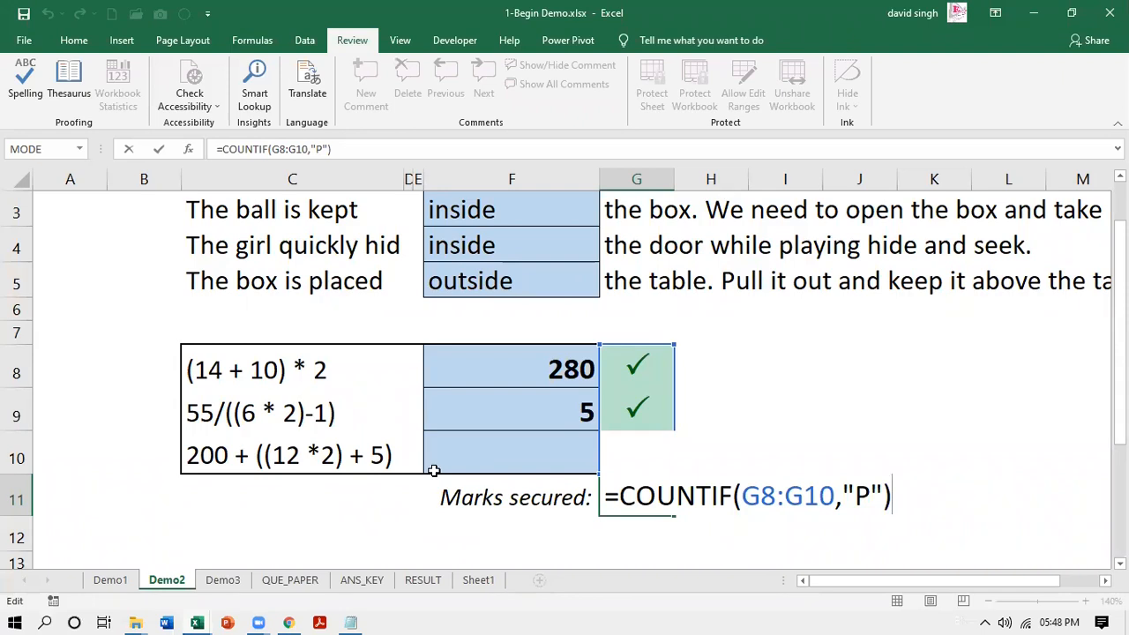
left_click_drag(620, 496, 601, 496)
left_click(620, 496)
left_click_drag(742, 496, 835, 495)
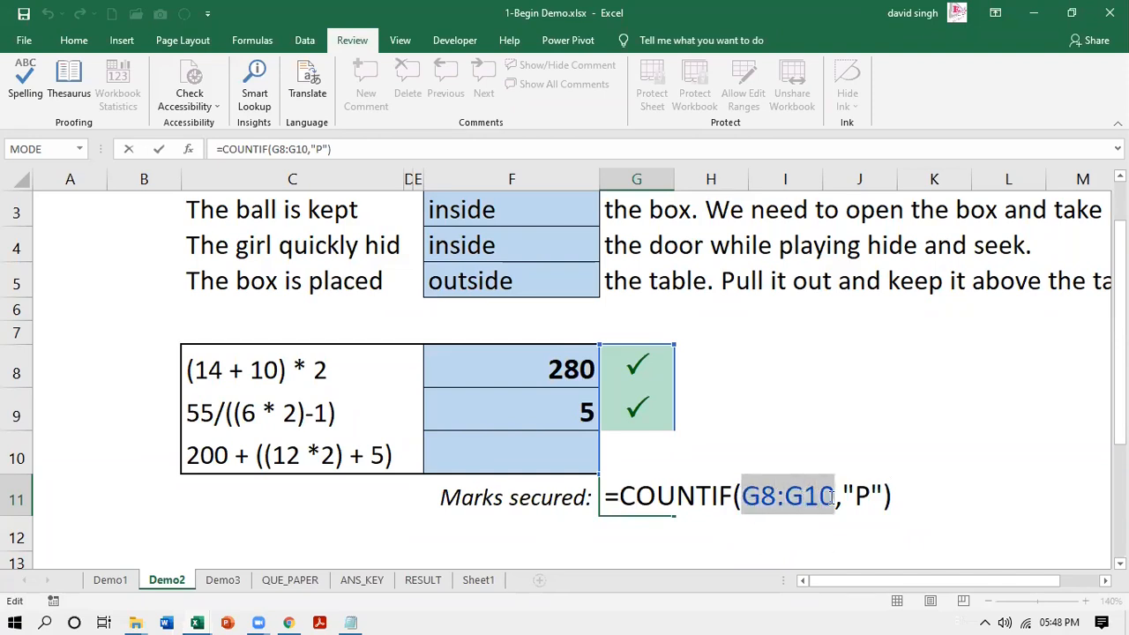
left_click(635, 365)
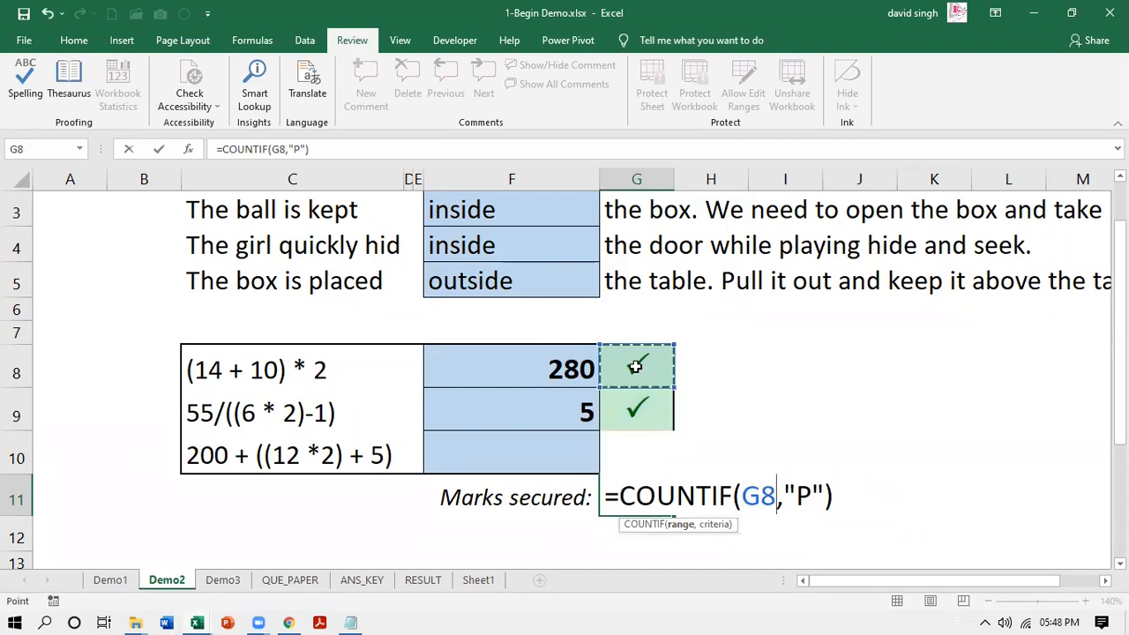
key("Escape")
left_click_drag(635, 366, 637, 451)
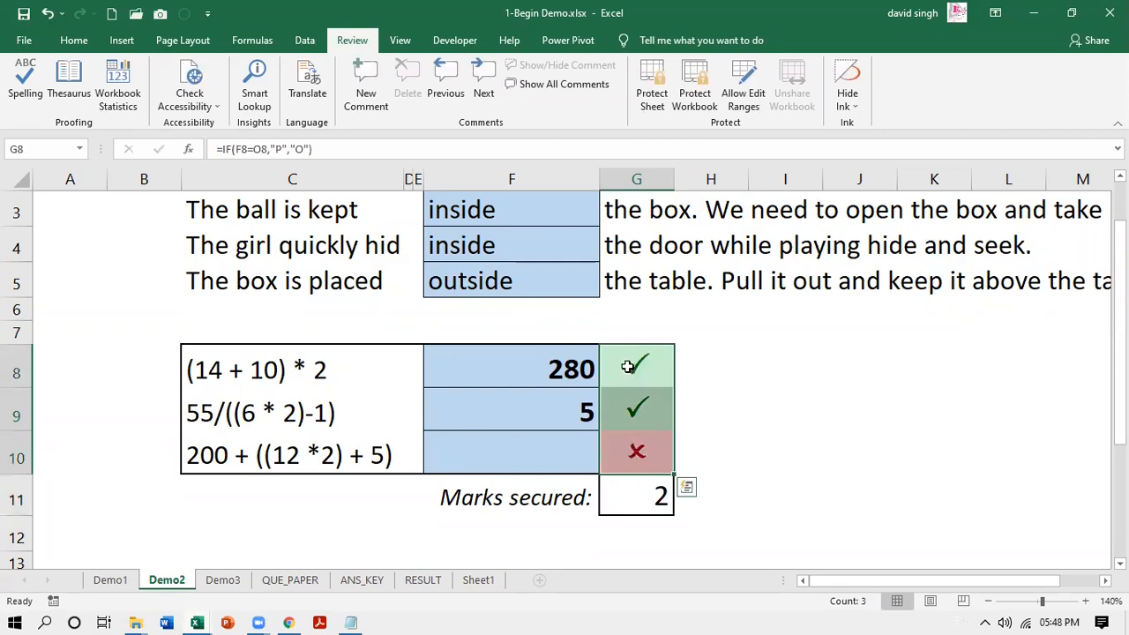
- Review the range and "P" criterion arguments of the COUNTIF formula in G11, keeping the formula as it is
left_click(634, 500)
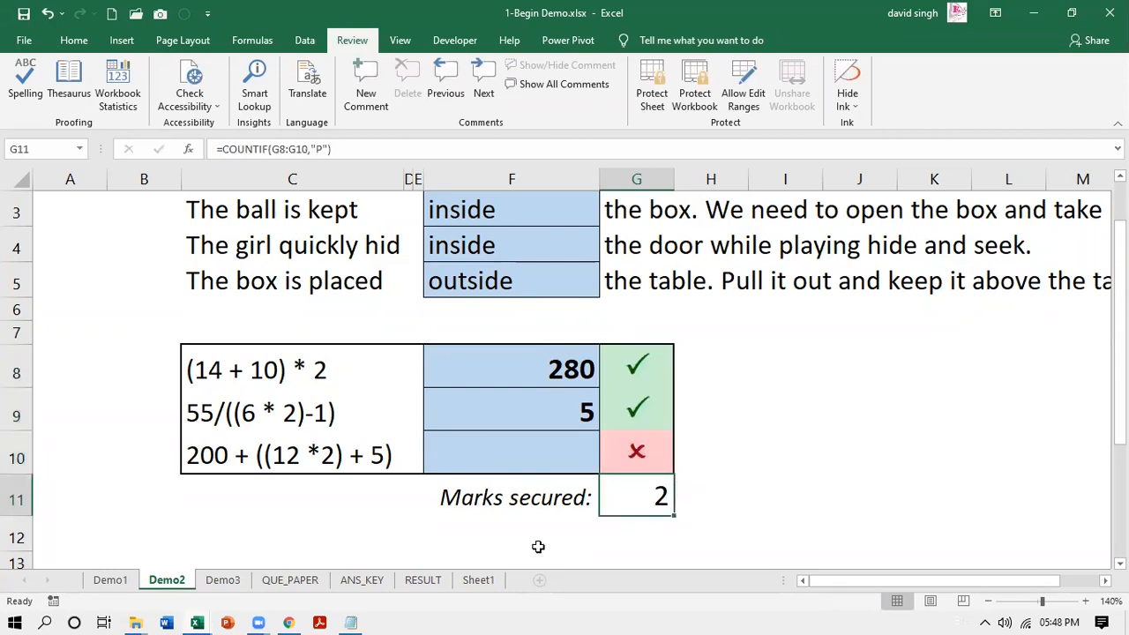
key("F2")
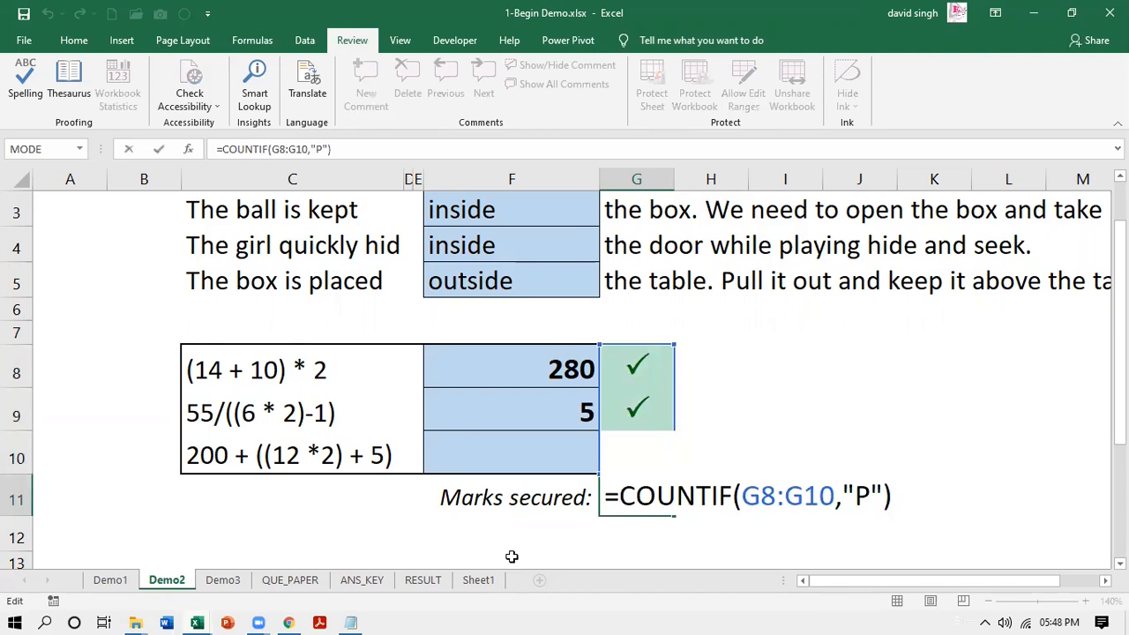
left_click(779, 496)
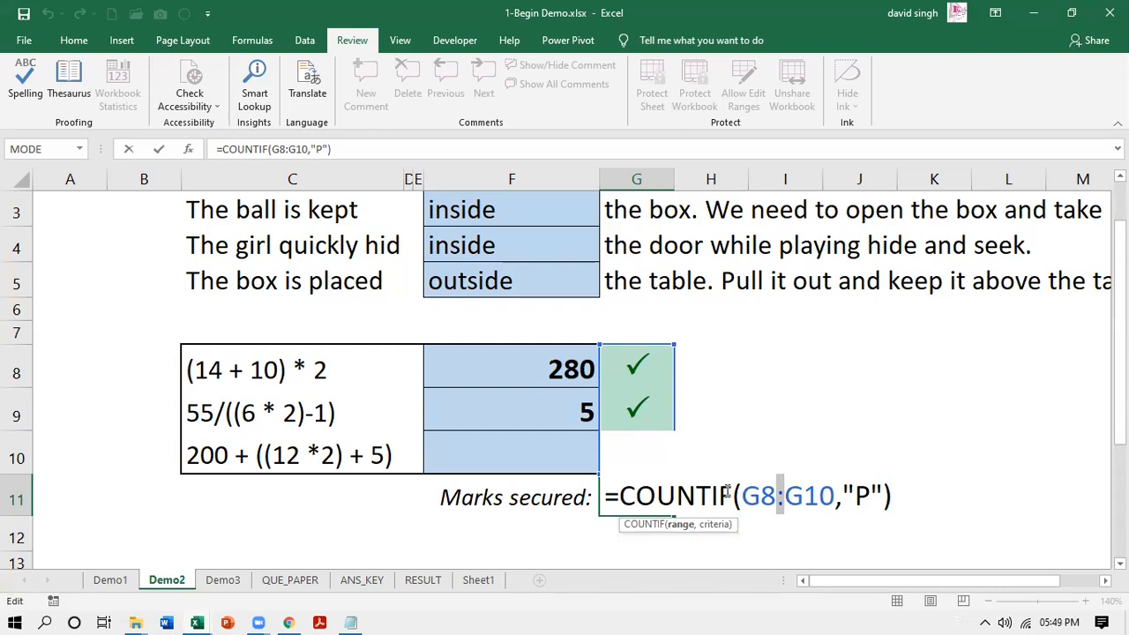
left_click_drag(742, 497, 866, 495)
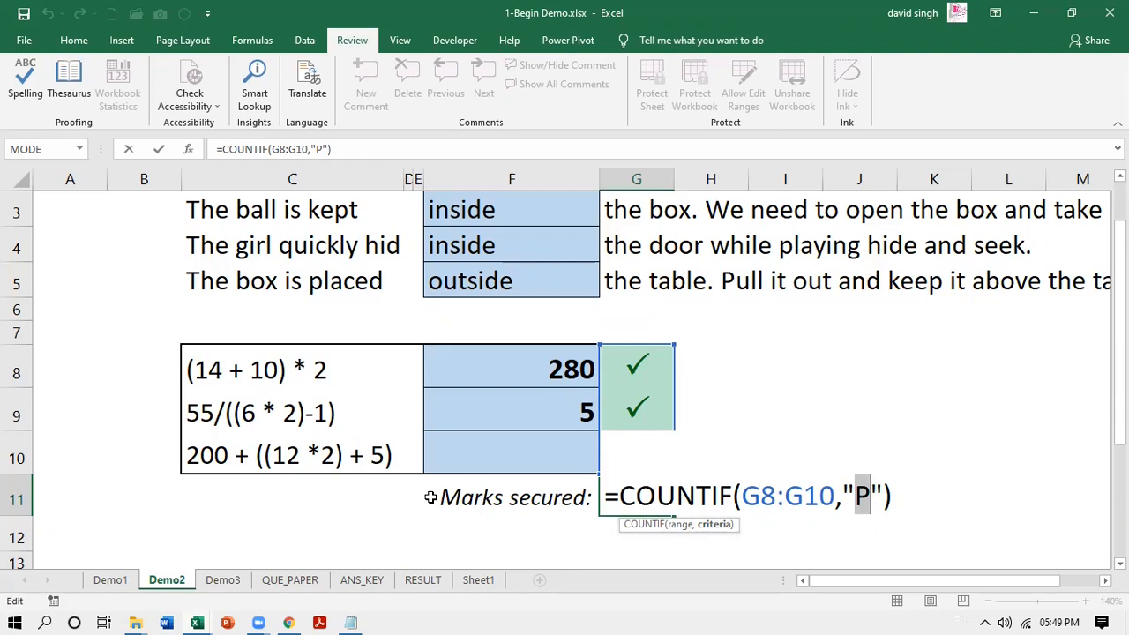
key("Return")
left_click(638, 493)
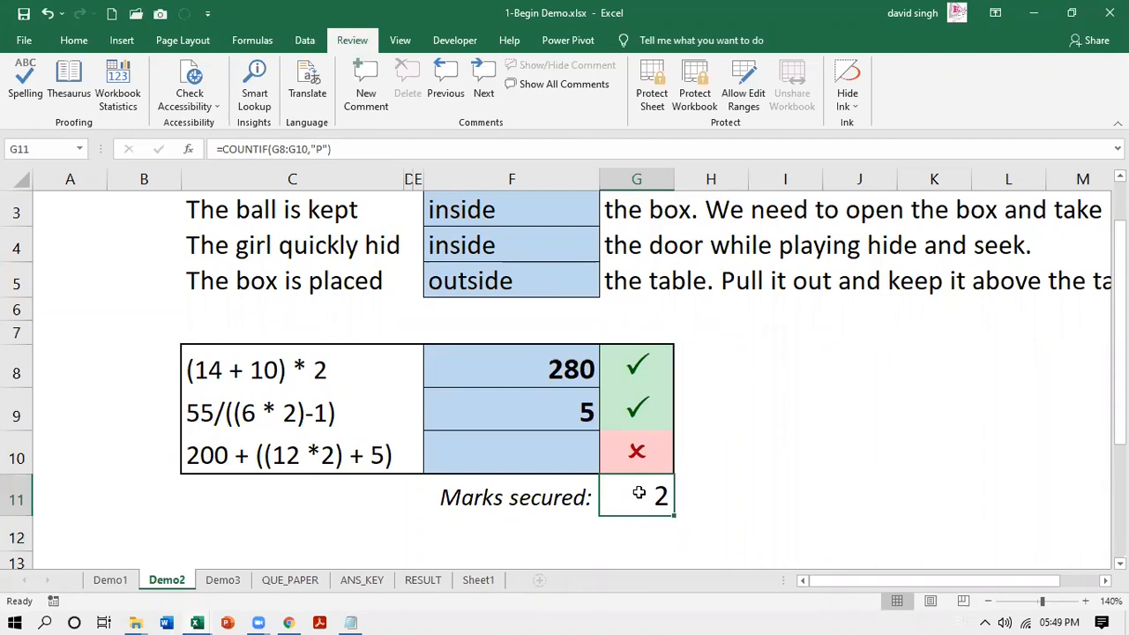
double_click(639, 493)
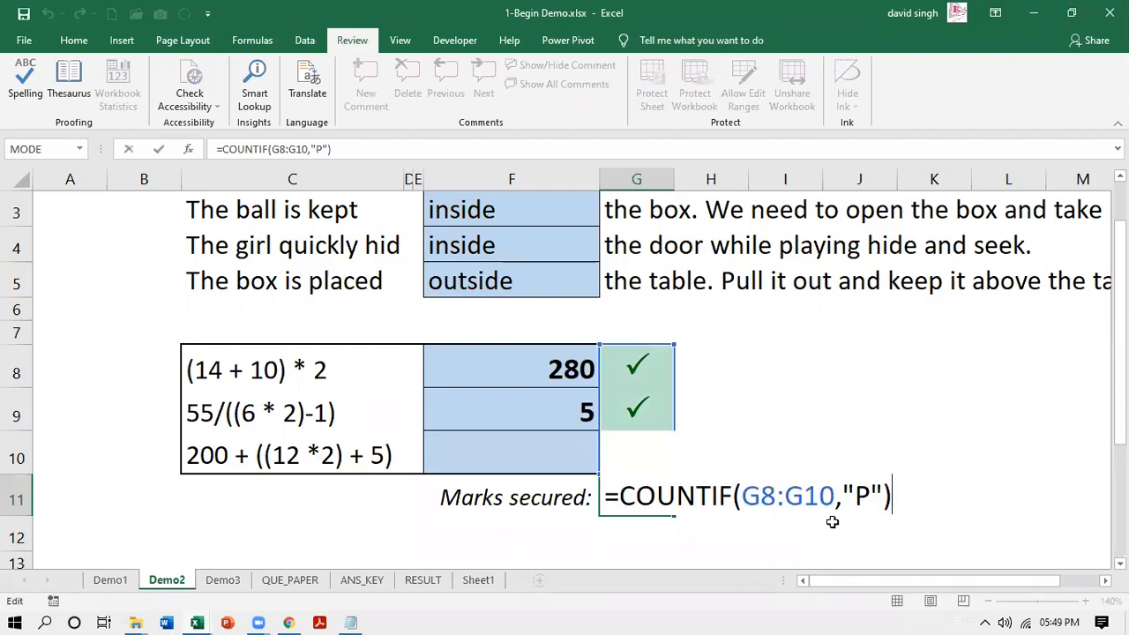
left_click(567, 500)
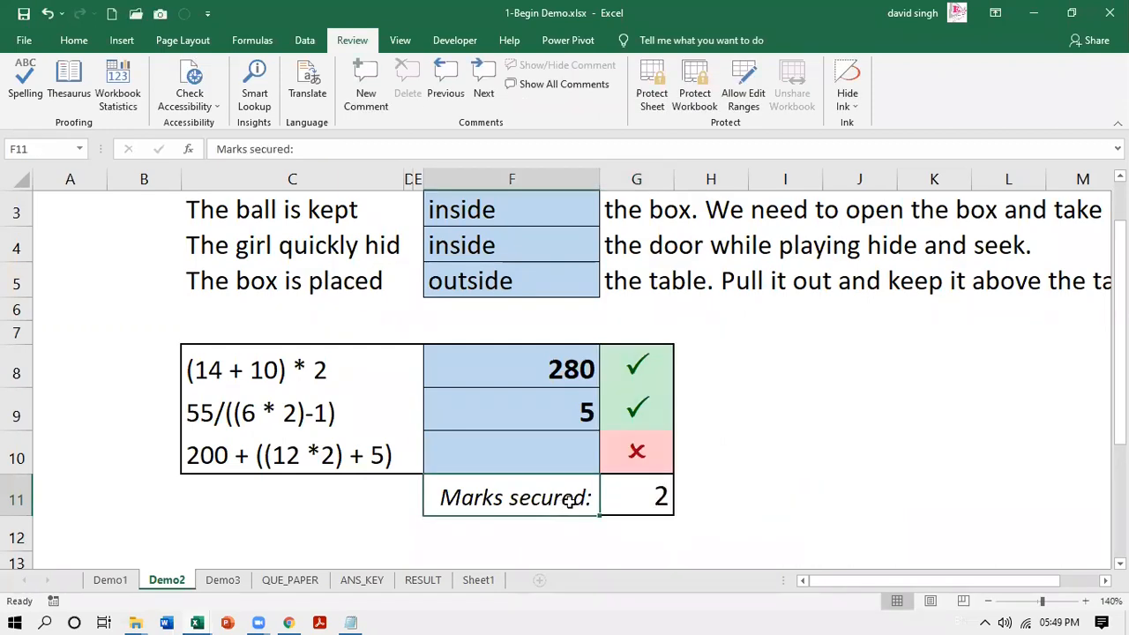
left_click(659, 496)
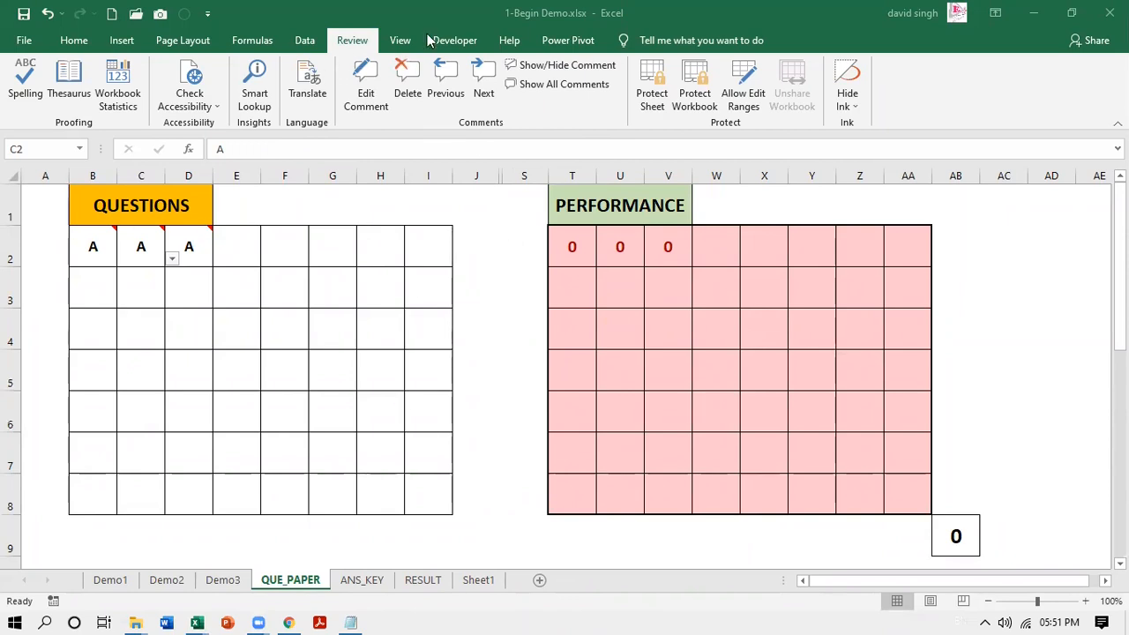
- Hide the formula bar and the row and column headings on the QUE_PAPER sheet, and auto-hide the ribbon
left_click(401, 40)
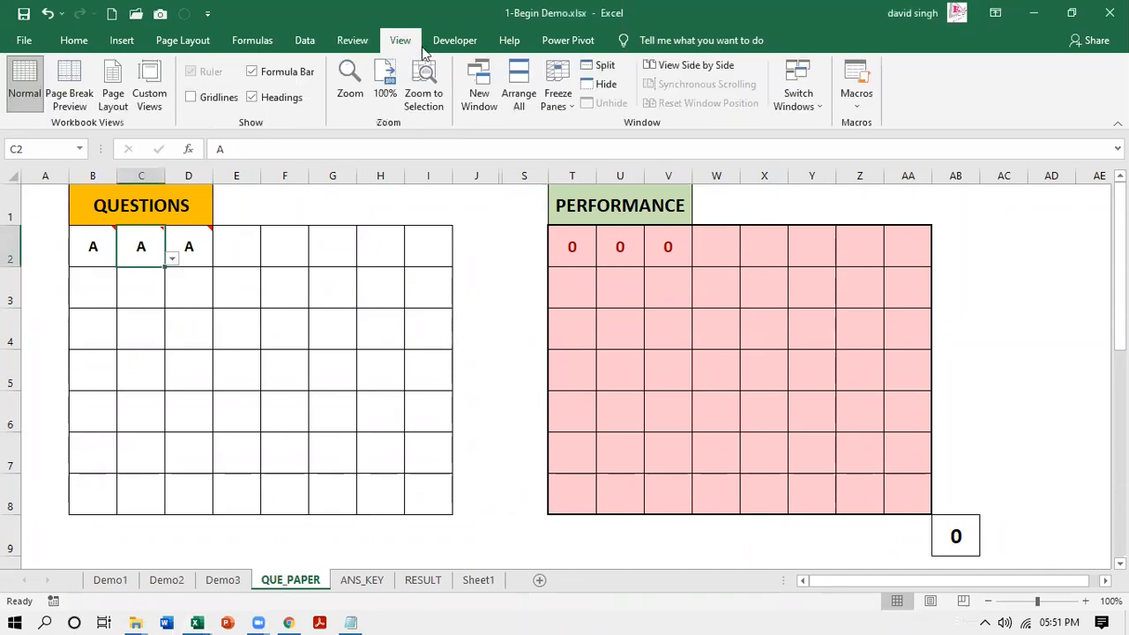
left_click(251, 72)
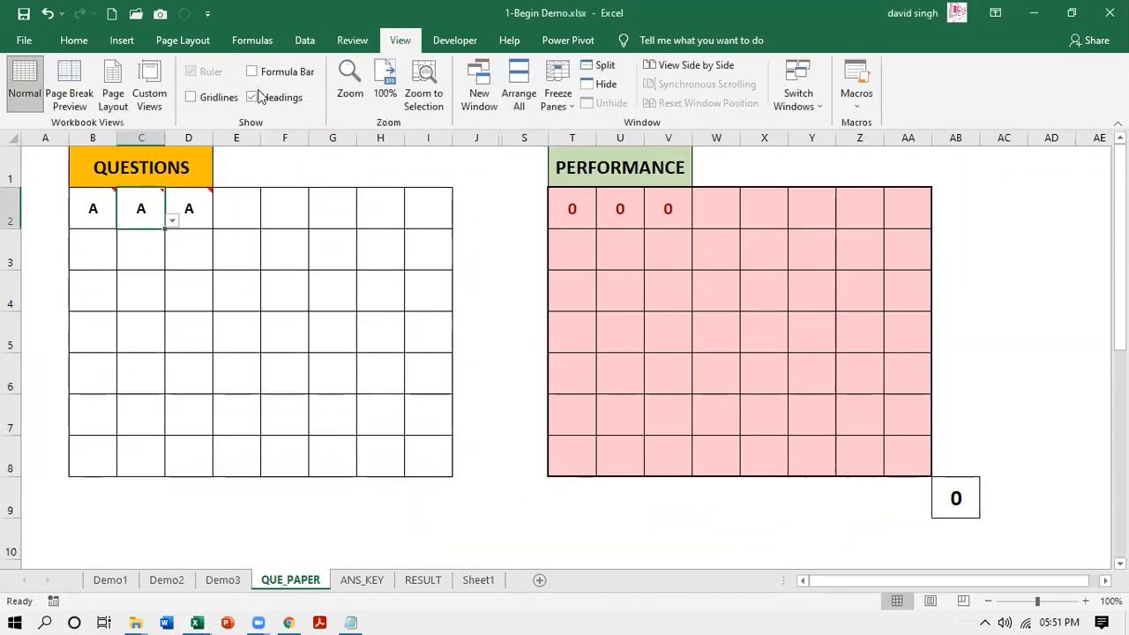
left_click(253, 97)
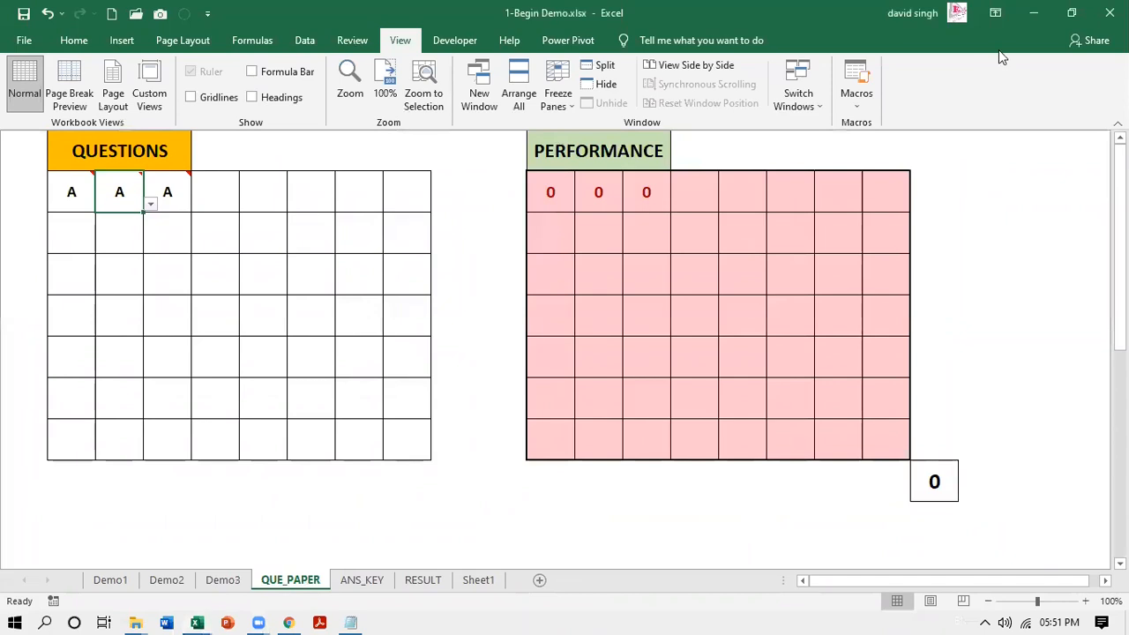
left_click(995, 13)
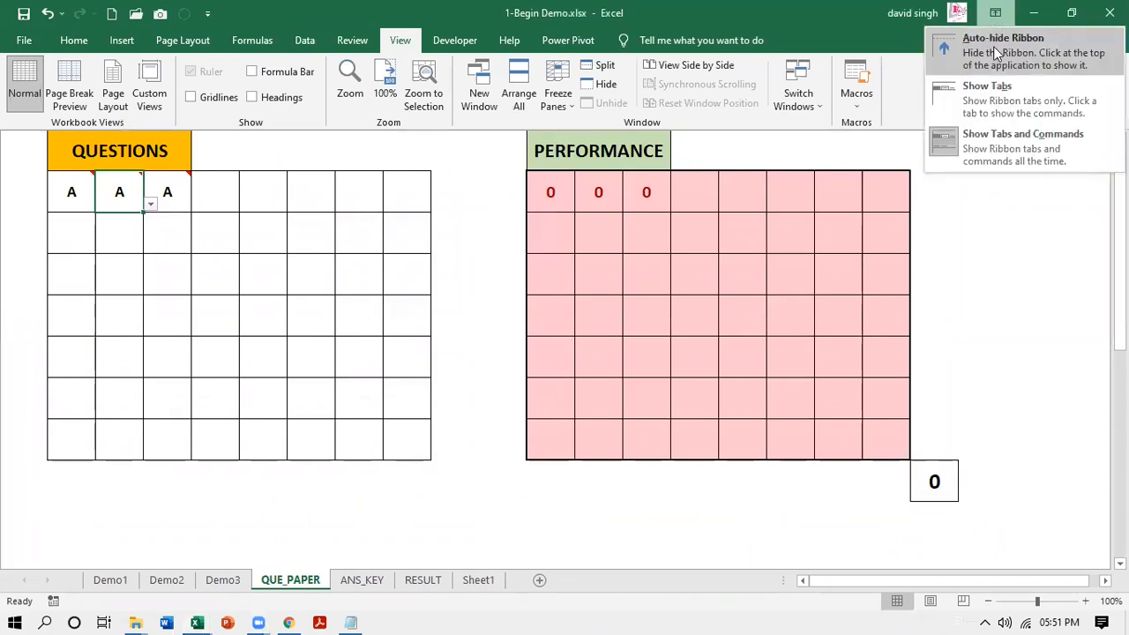
left_click(1001, 44)
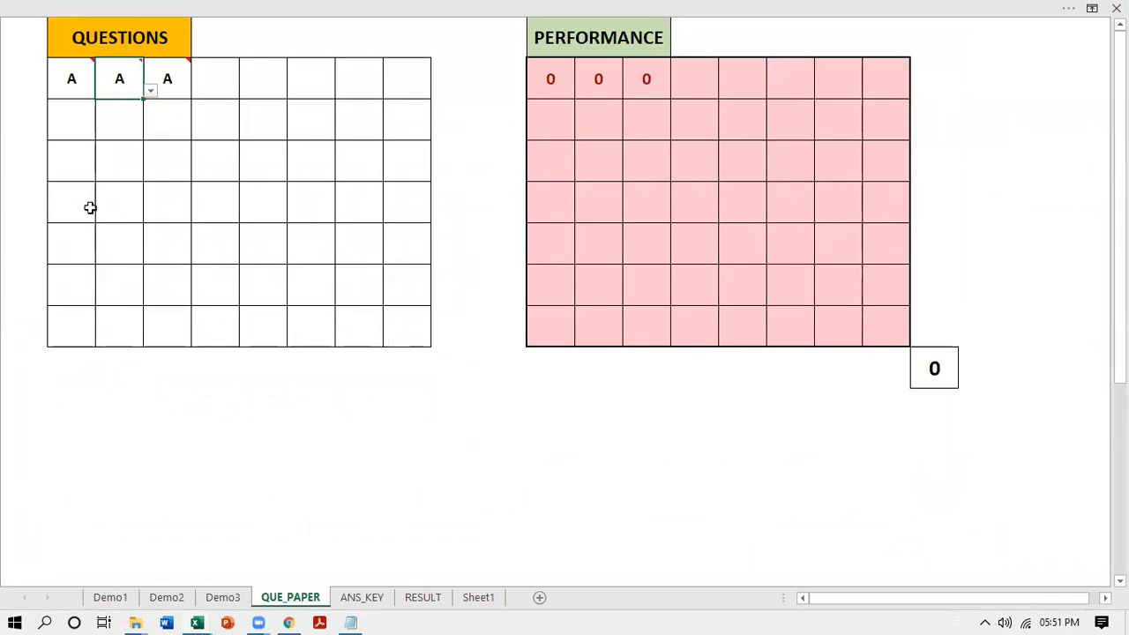
- Answer Q1 about HTML in the first cell of the QUESTIONS grid with option B
left_click(66, 82)
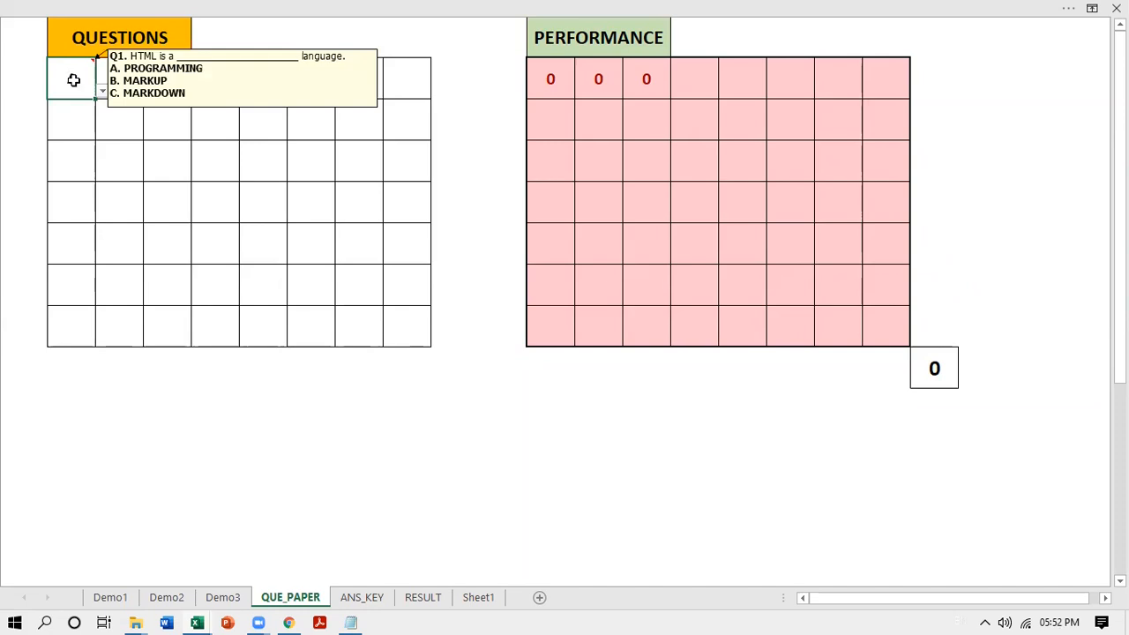
left_click(104, 92)
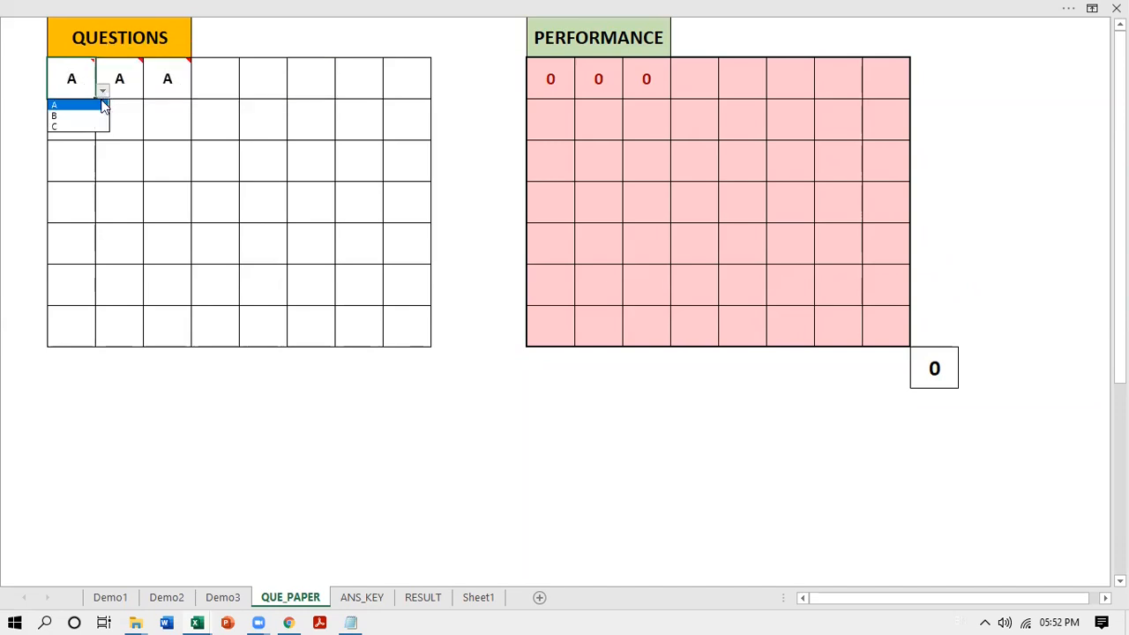
left_click(94, 117)
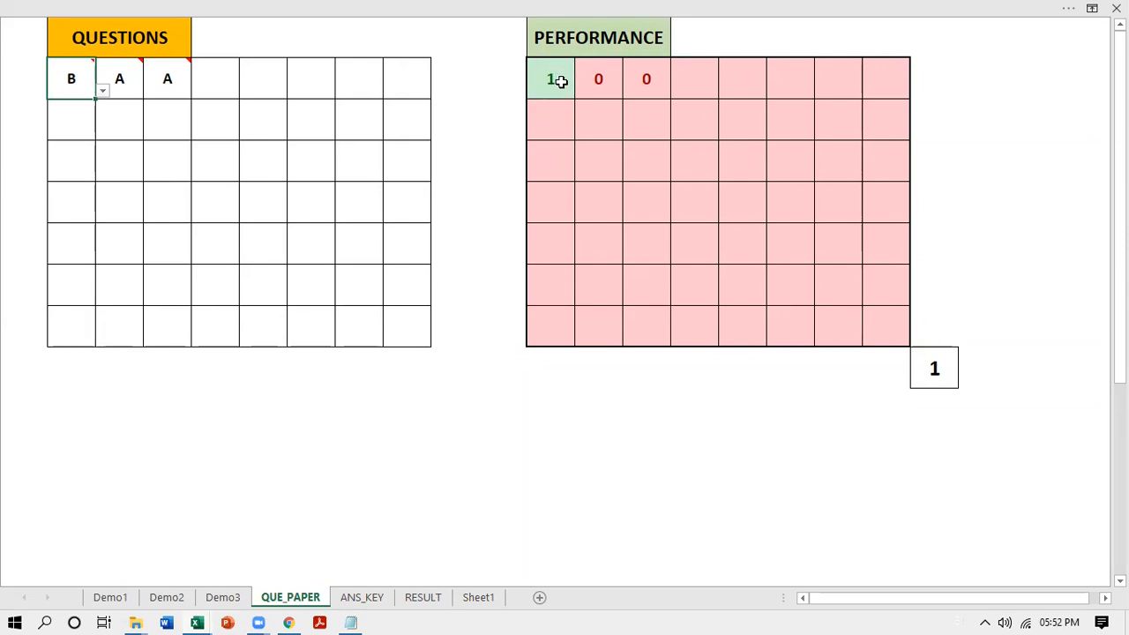
- Answer Q2 about the tense of 'read' with option B and Q3 about 'step on no pets' with option C
left_click(104, 92)
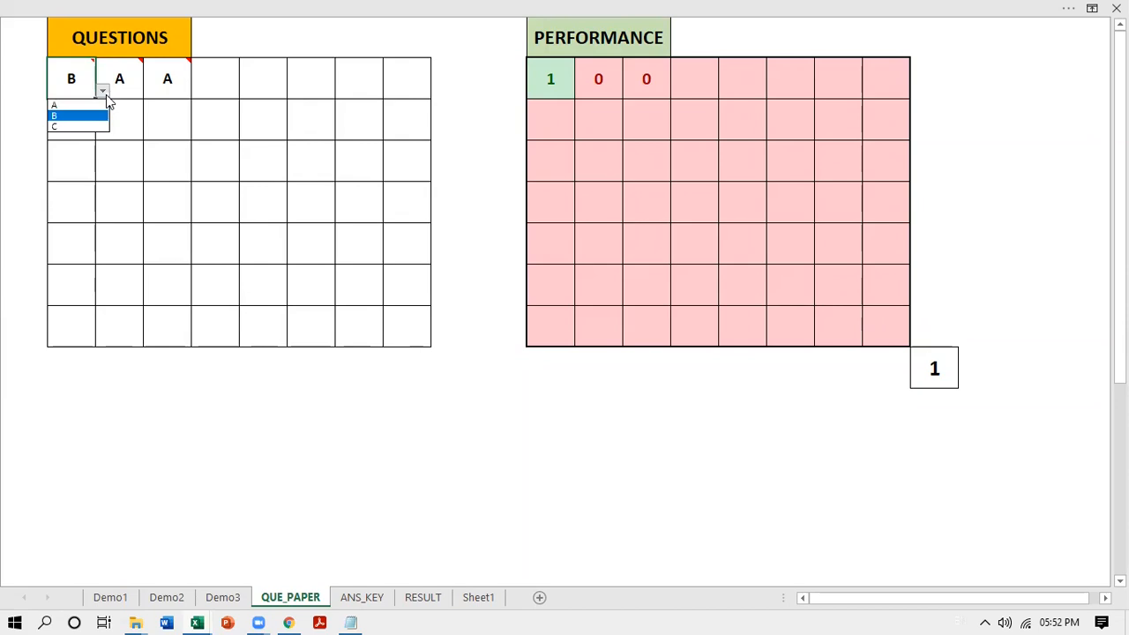
left_click(104, 93)
mouse_move(116, 88)
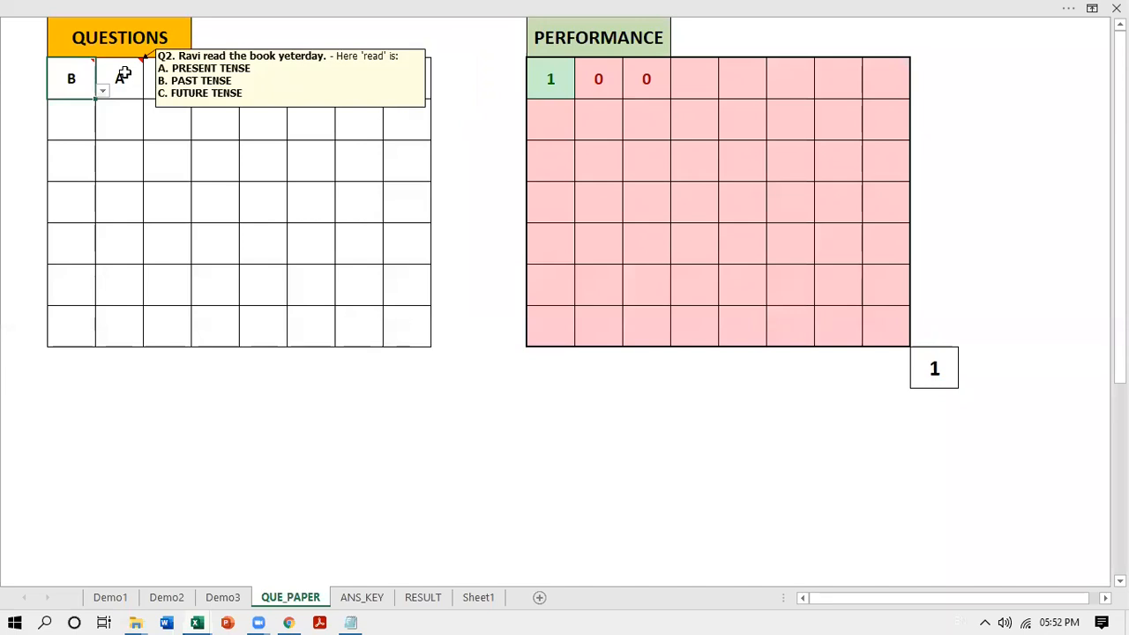
left_click(124, 79)
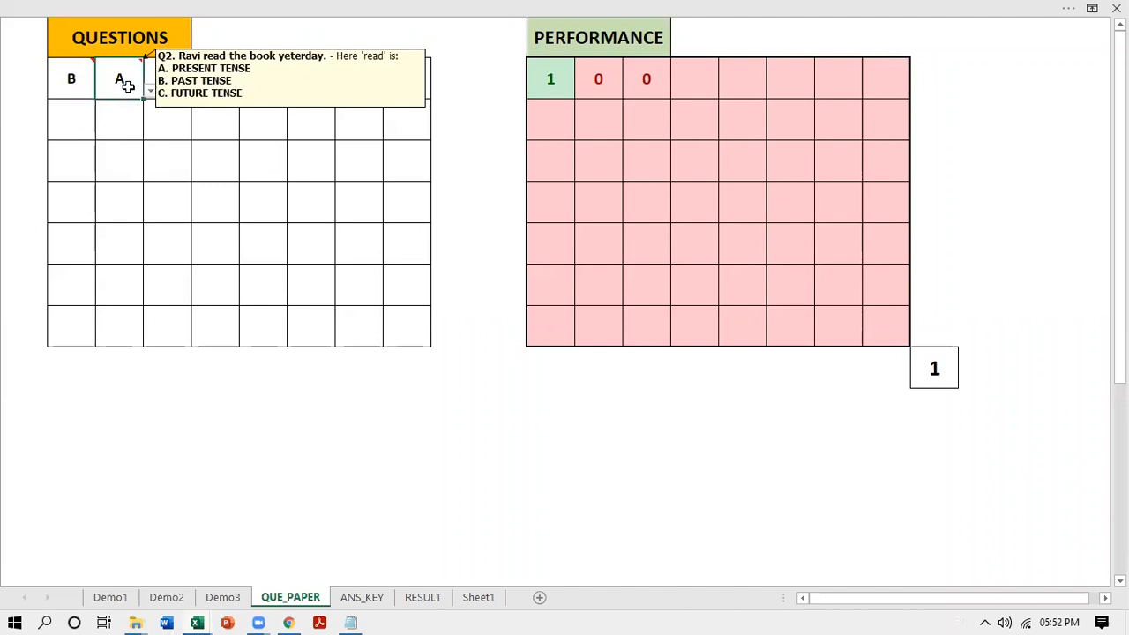
left_click(151, 93)
left_click(145, 115)
left_click(167, 84)
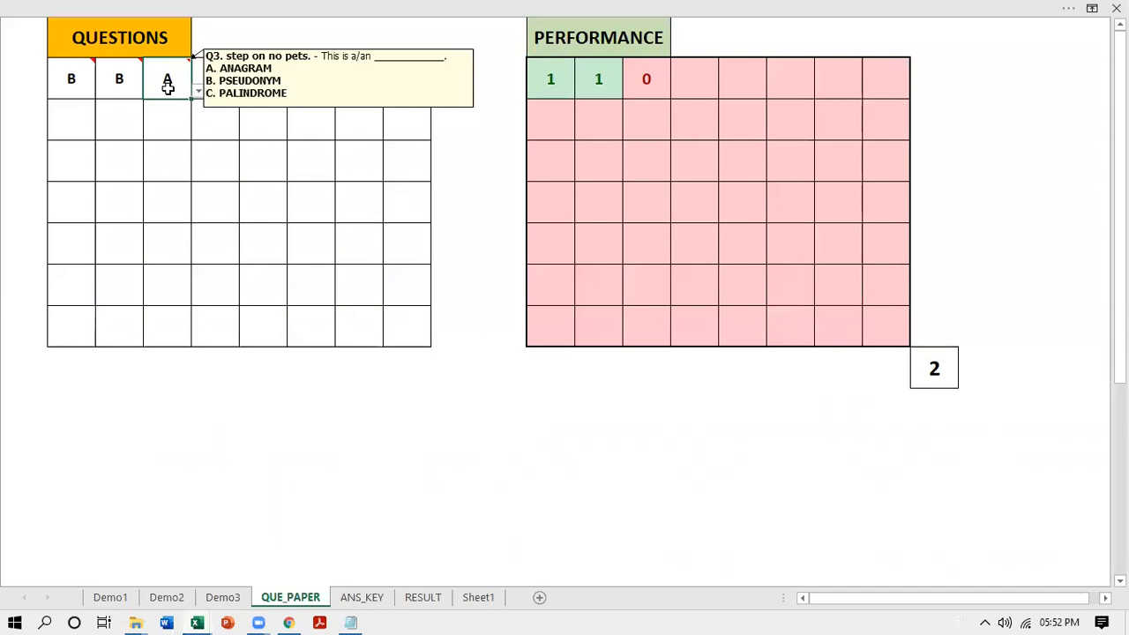
left_click(197, 91)
left_click(187, 128)
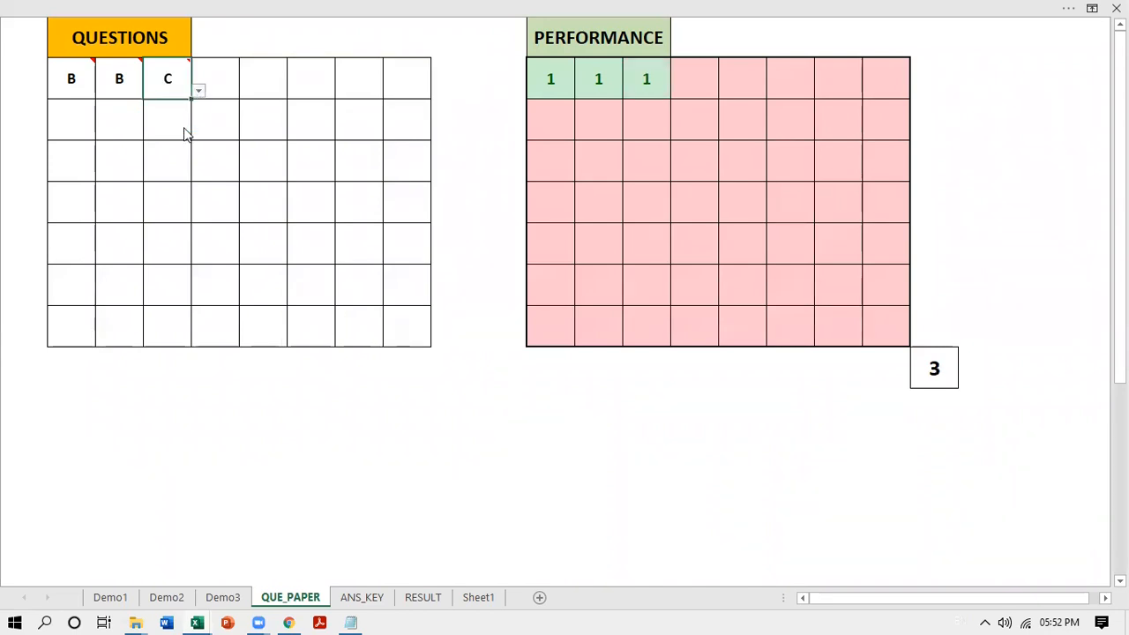
- Check the first three PERFORMANCE marks and the total score, and change the Q2 answer to option A
left_click(549, 80)
left_click(600, 81)
left_click(930, 365)
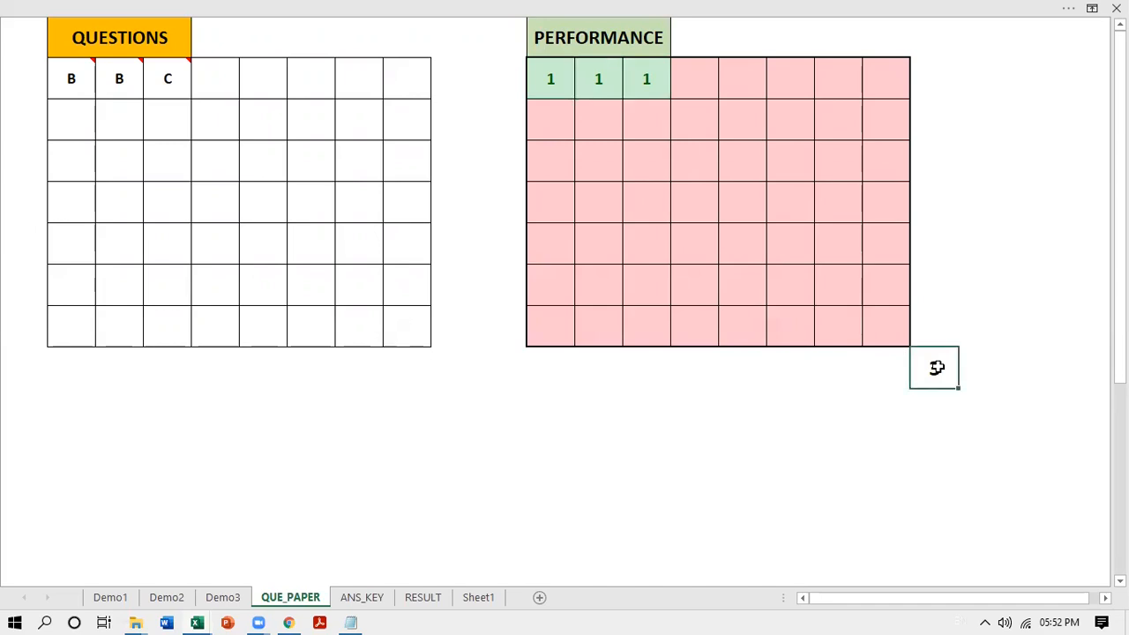
left_click(555, 88)
left_click(603, 85)
left_click(641, 84)
left_click(101, 77)
left_click(150, 94)
left_click(132, 105)
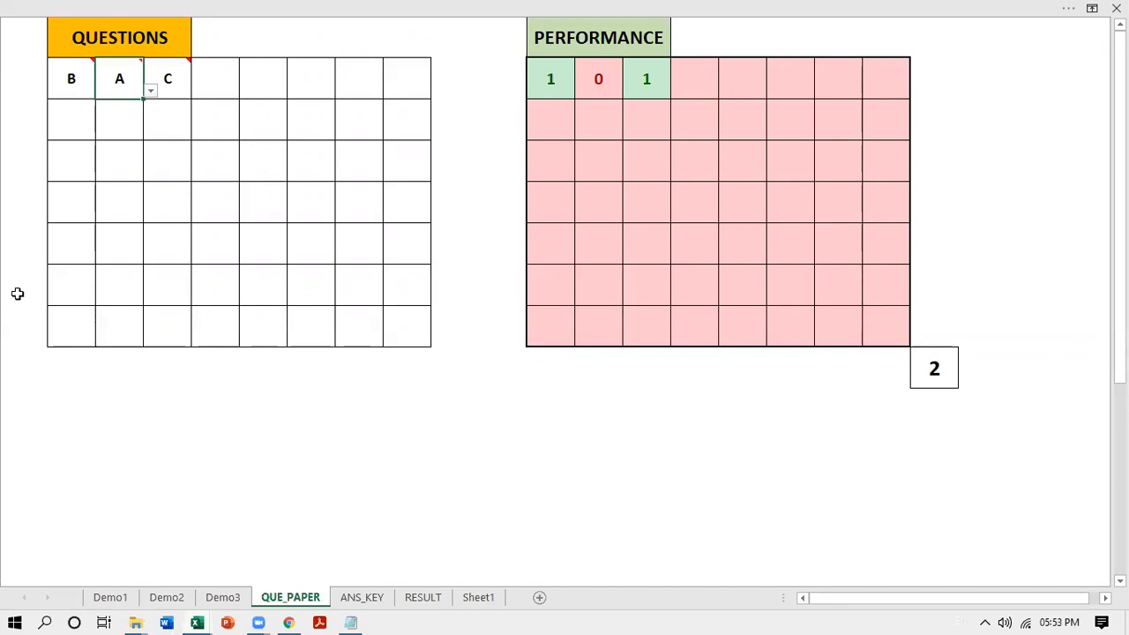
- Restore the full ribbon, the formula bar and the row and column headings on the QUE_PAPER sheet
mouse_move(75, 80)
left_click(1091, 9)
left_click(1014, 132)
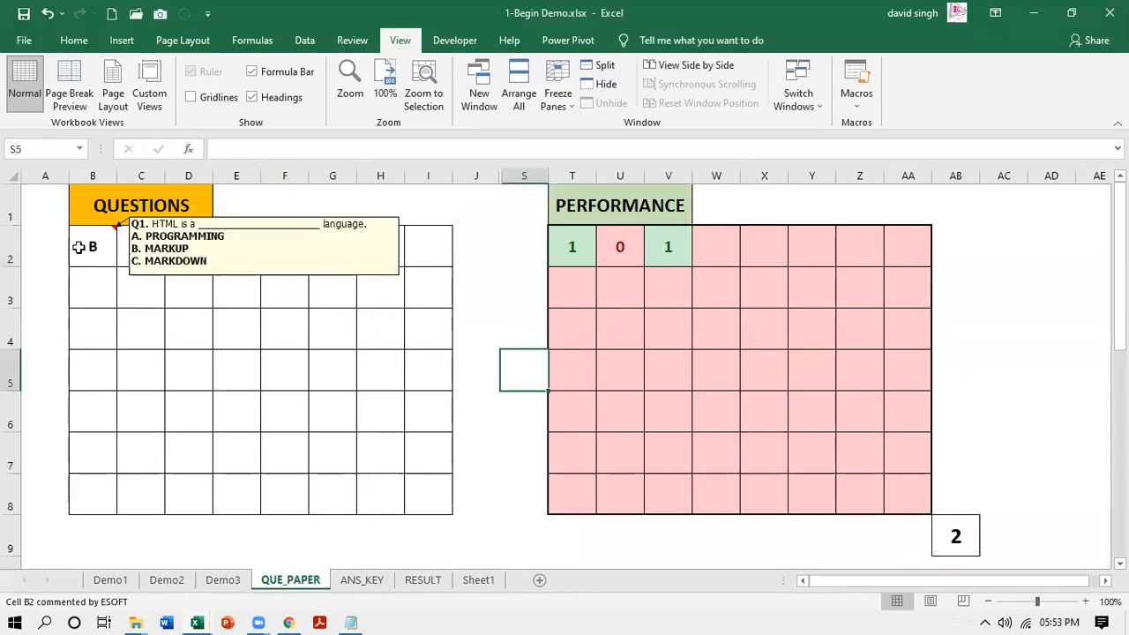
- Insert a comment in cell E2 and paste the Q4 text about Homo sapiens with options dgrgr, sdfg and Humans
mouse_move(141, 251)
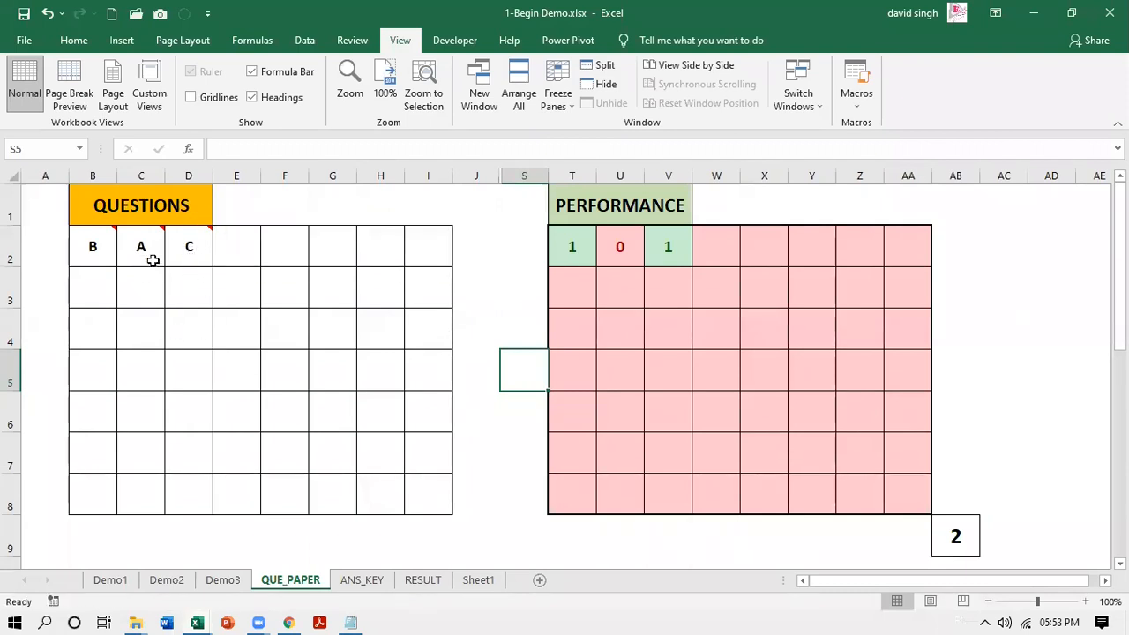
mouse_move(92, 251)
right_click(230, 248)
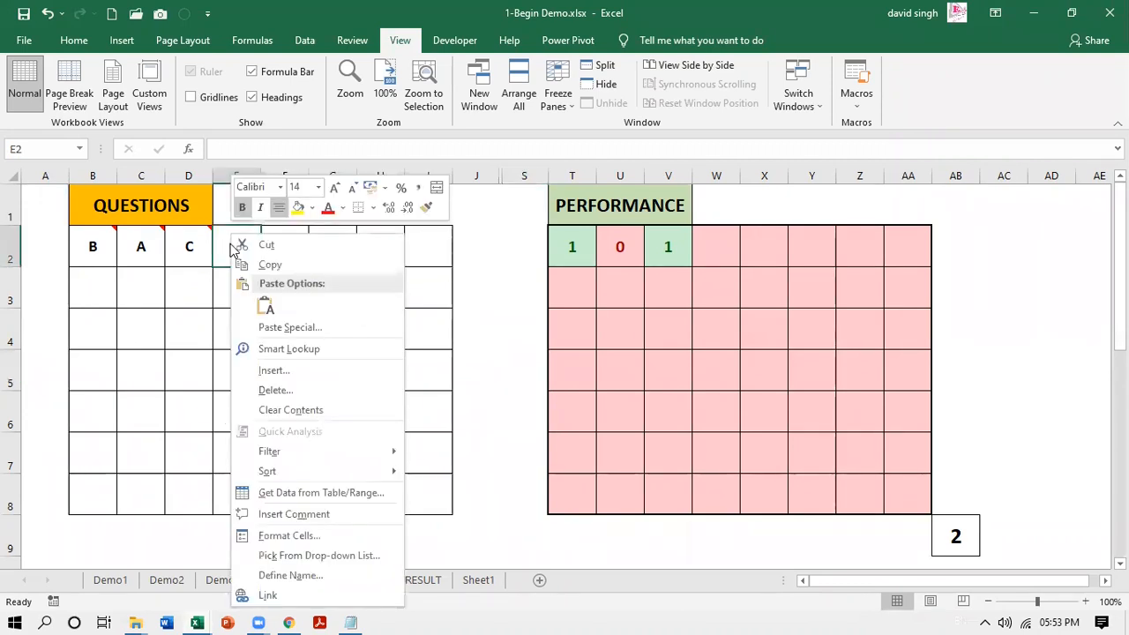
left_click(349, 517)
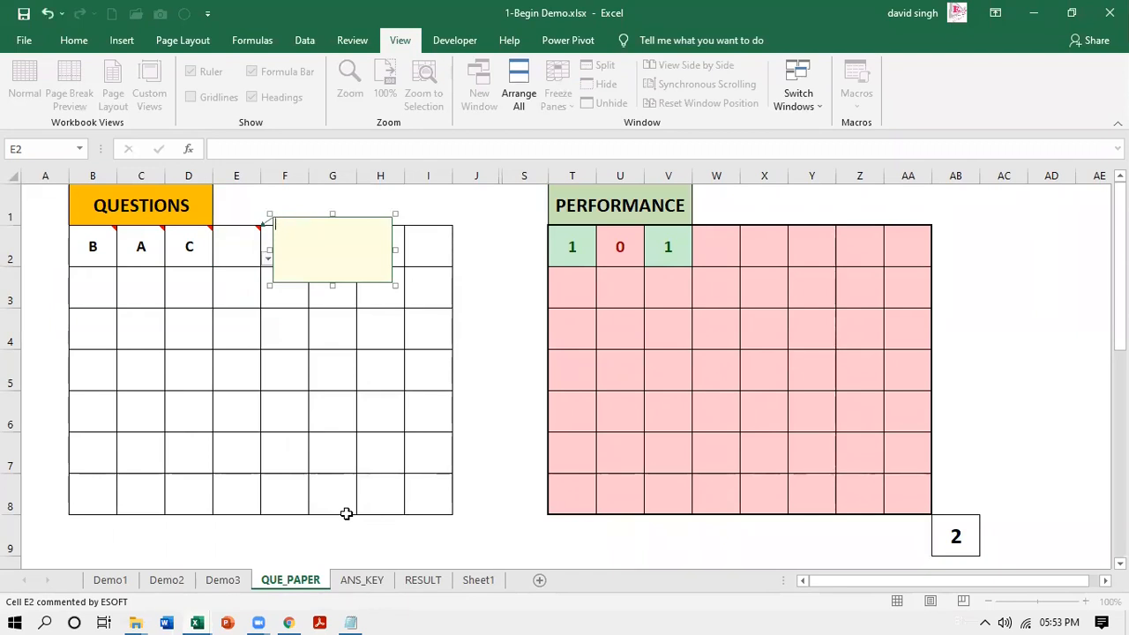
key("ctrl+v")
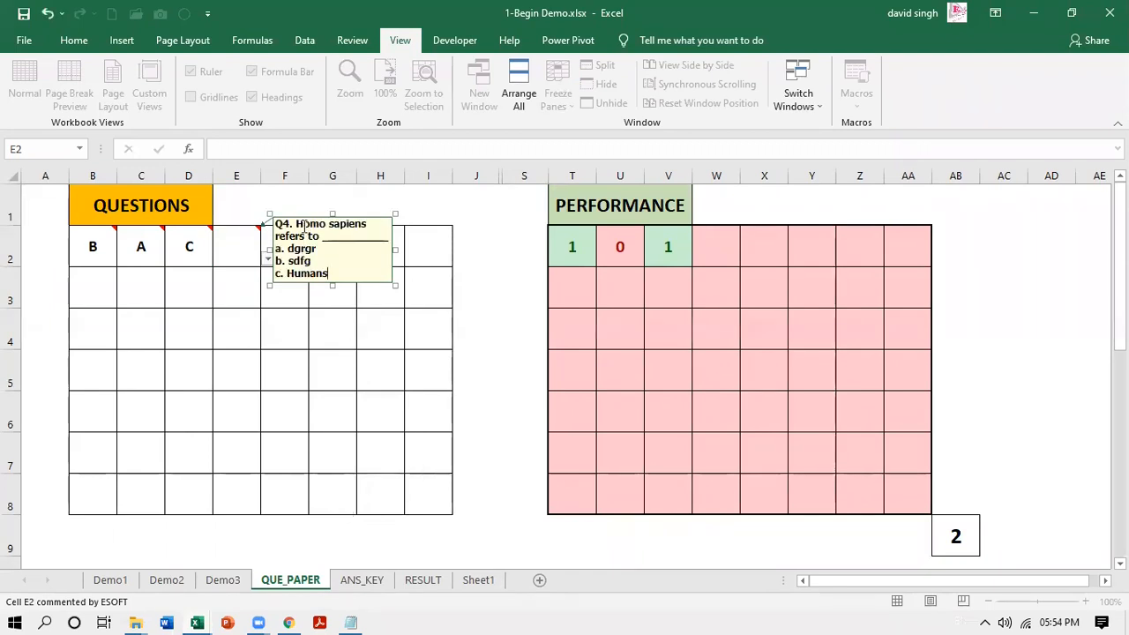
- Remove the bold formatting from the question sentence after 'Q4.' in E2's comment and finish editing the comment
left_click_drag(297, 223, 353, 233)
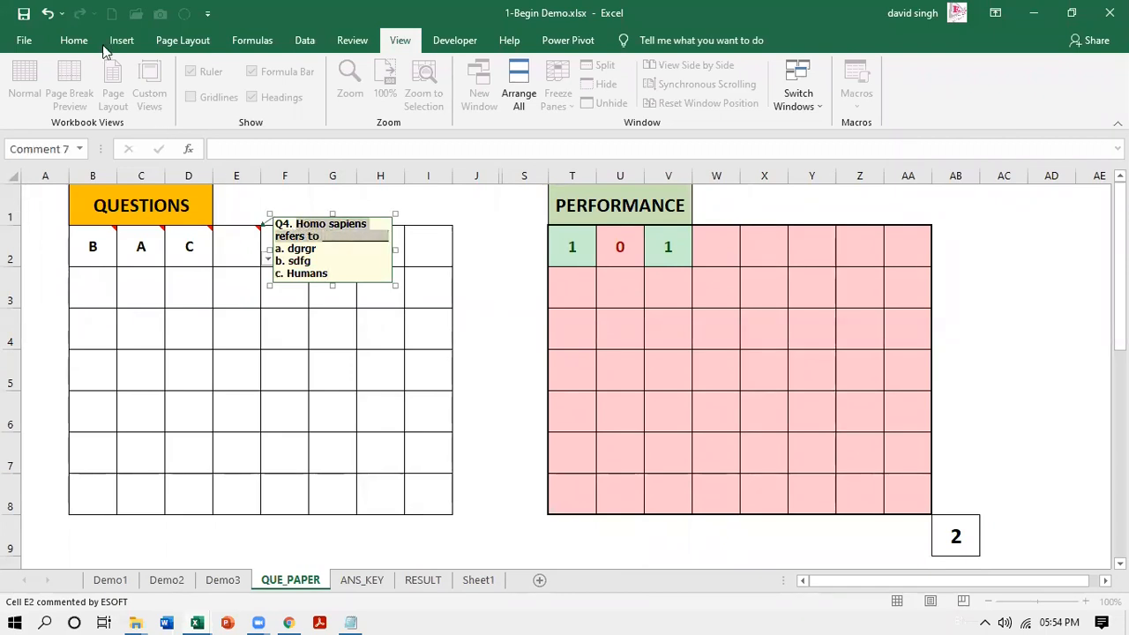
left_click(74, 40)
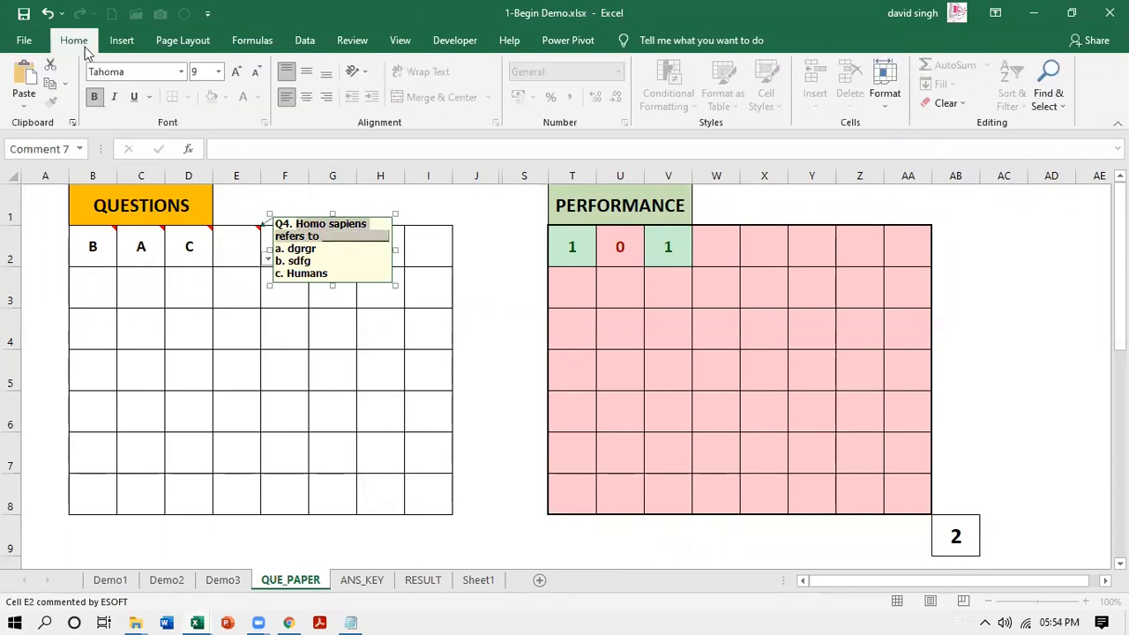
left_click(94, 96)
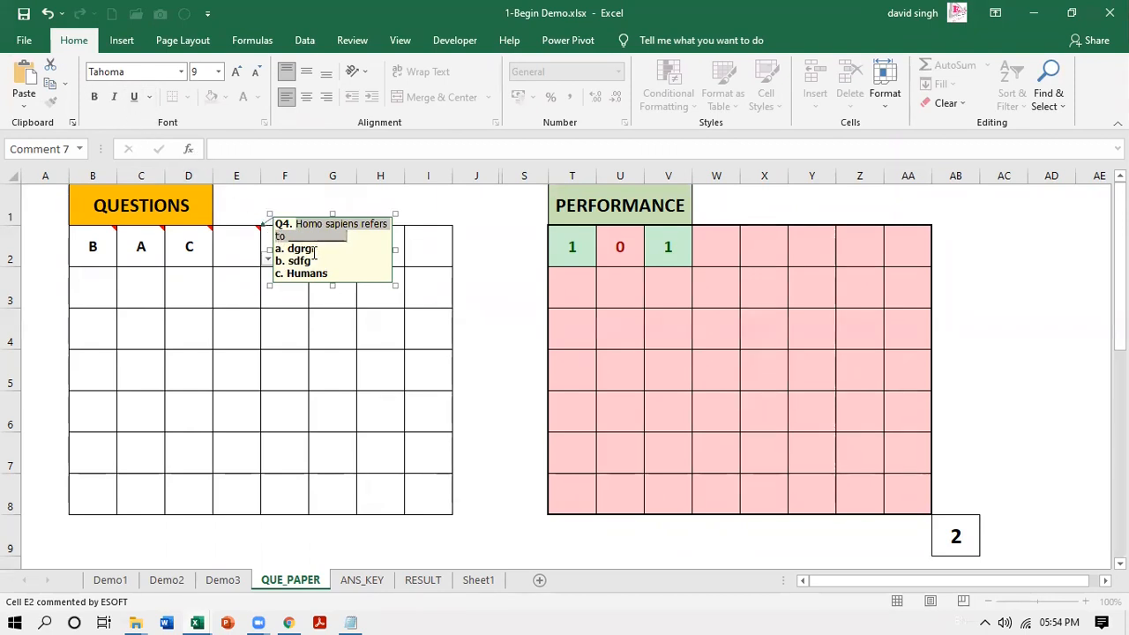
left_click(187, 254)
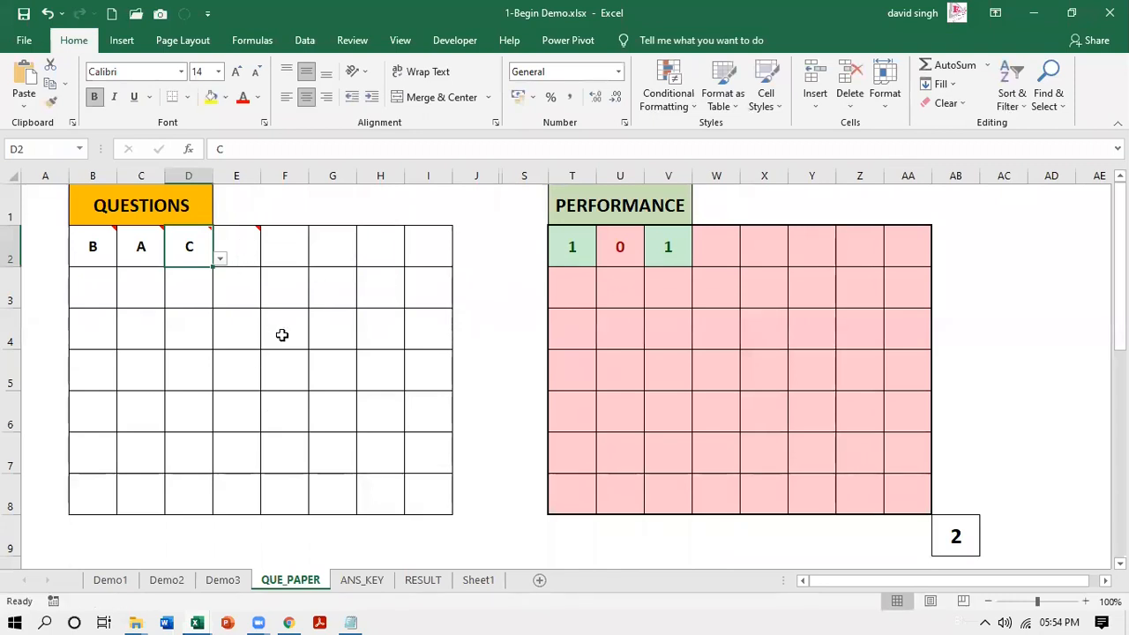
- Step through the QUESTIONS cells in rows 2 and 3 to check each for its answer drop-down, ending on E2
left_click(243, 250)
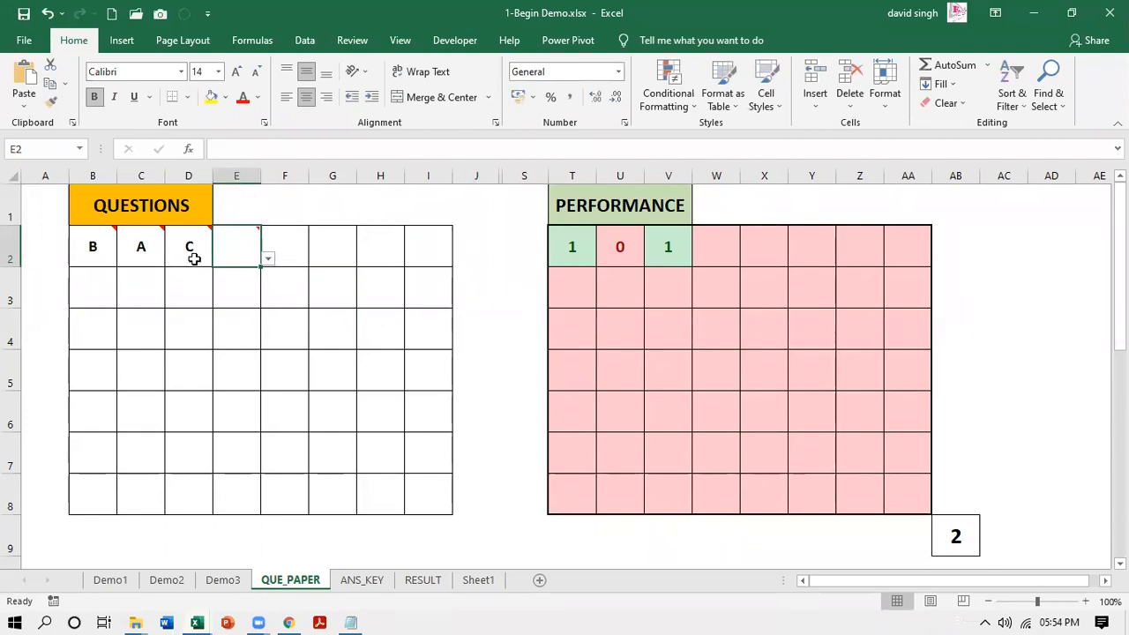
mouse_move(222, 254)
key("Left")
key("Left")
key("Right")
key("Right")
key("Right")
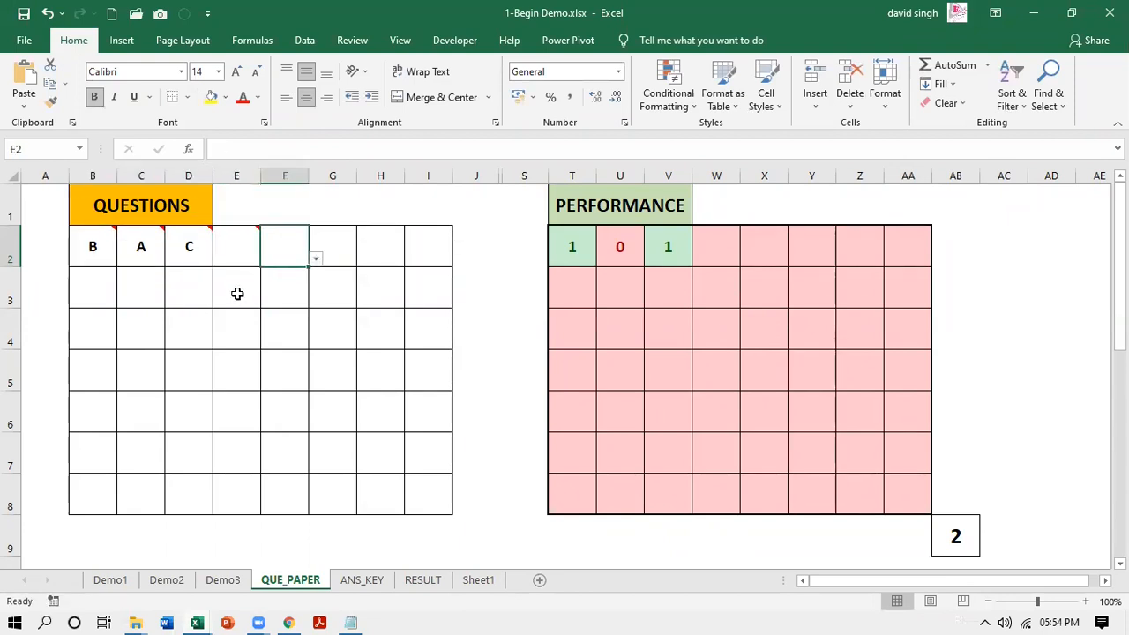
key("Right")
key("Right")
key("Right")
key("Down")
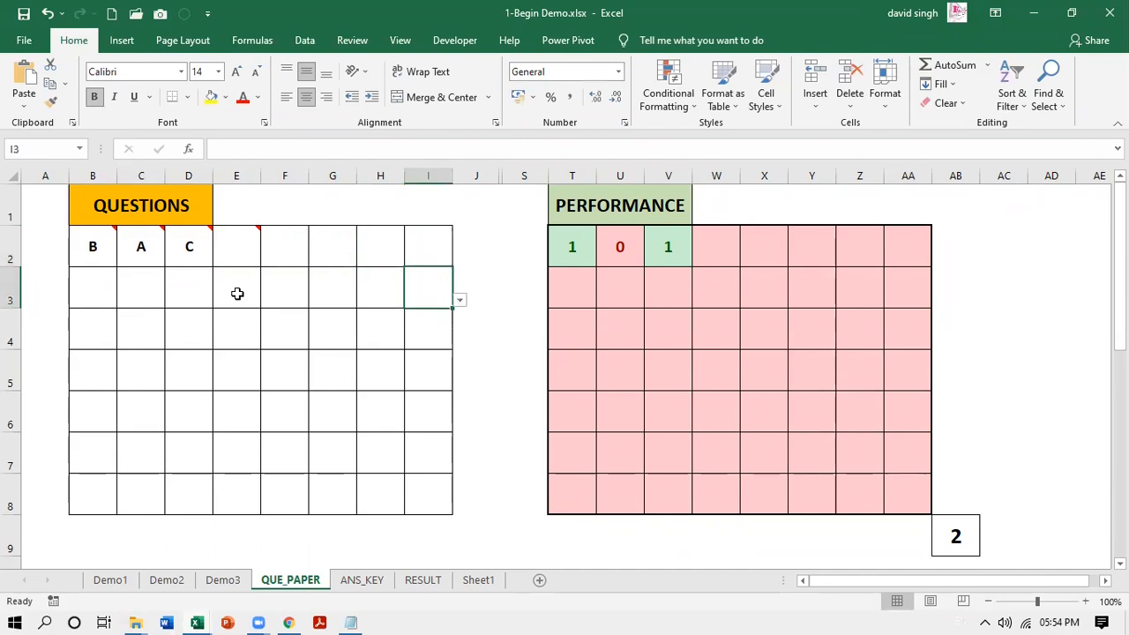
key("Left")
key("Left")
key("Left")
key("Left")
key("Left")
key("Left")
key("Right")
key("Right")
key("Right")
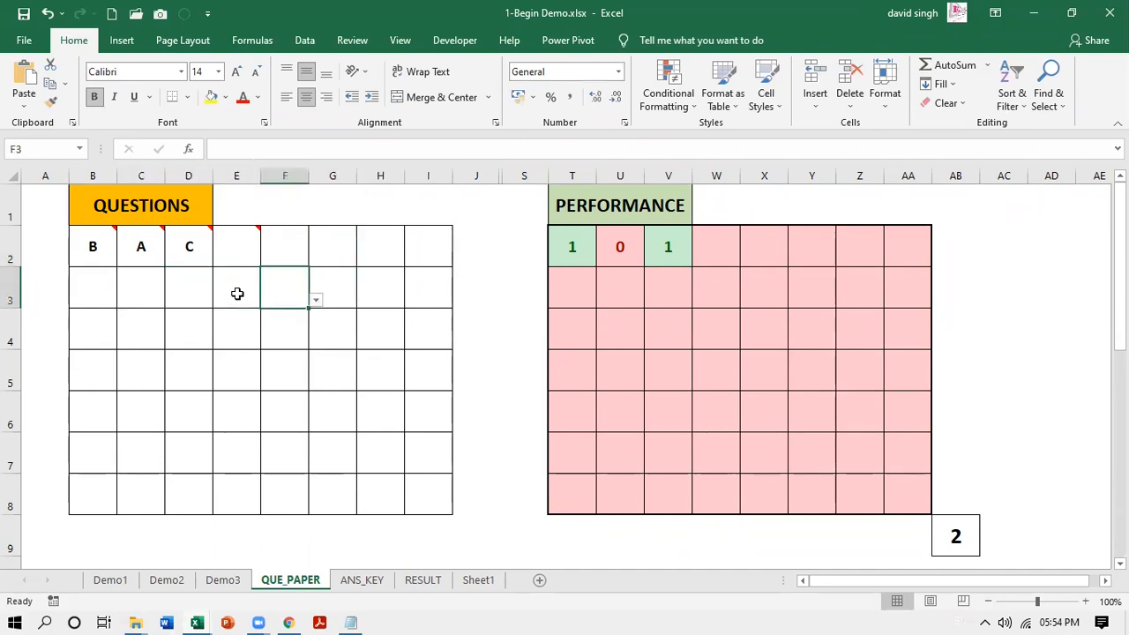
key("Right")
key("Right")
key("Right")
key("Up")
key("Left")
key("Left")
key("Left")
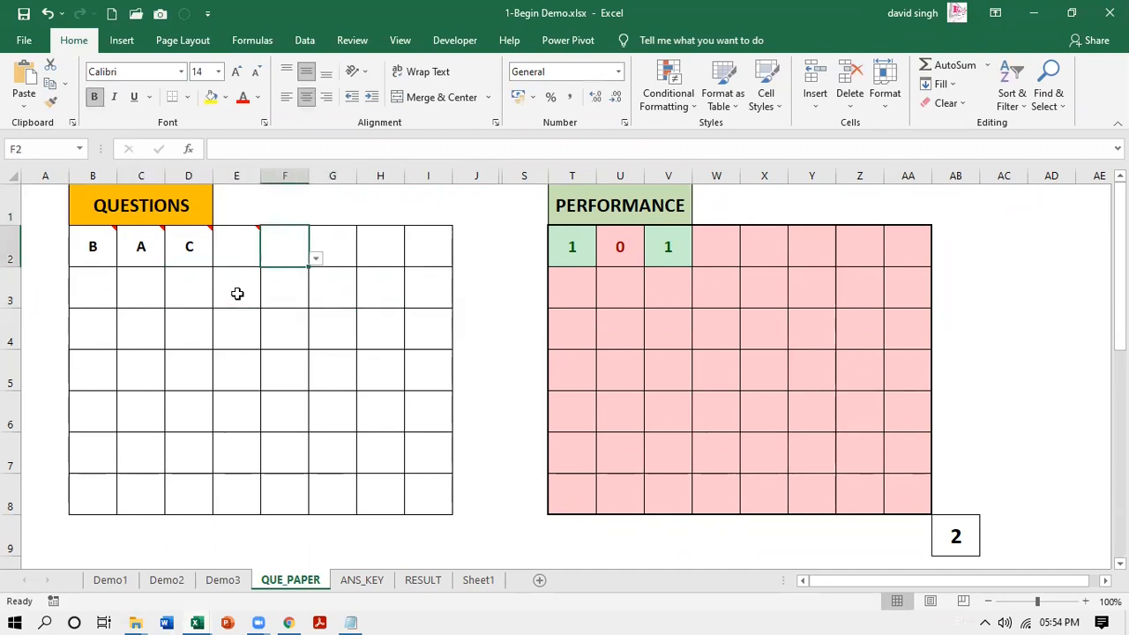
key("Left")
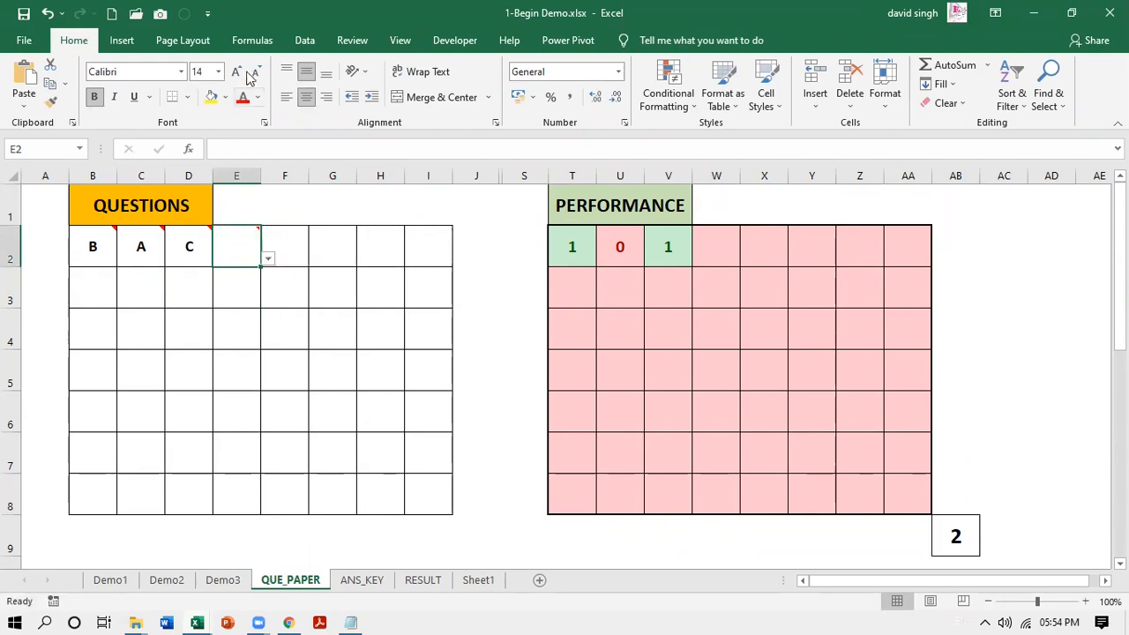
- Review E2's data validation settings with the list source A, B, C, and check cells F2, G2 and H2
left_click(304, 40)
left_click(614, 104)
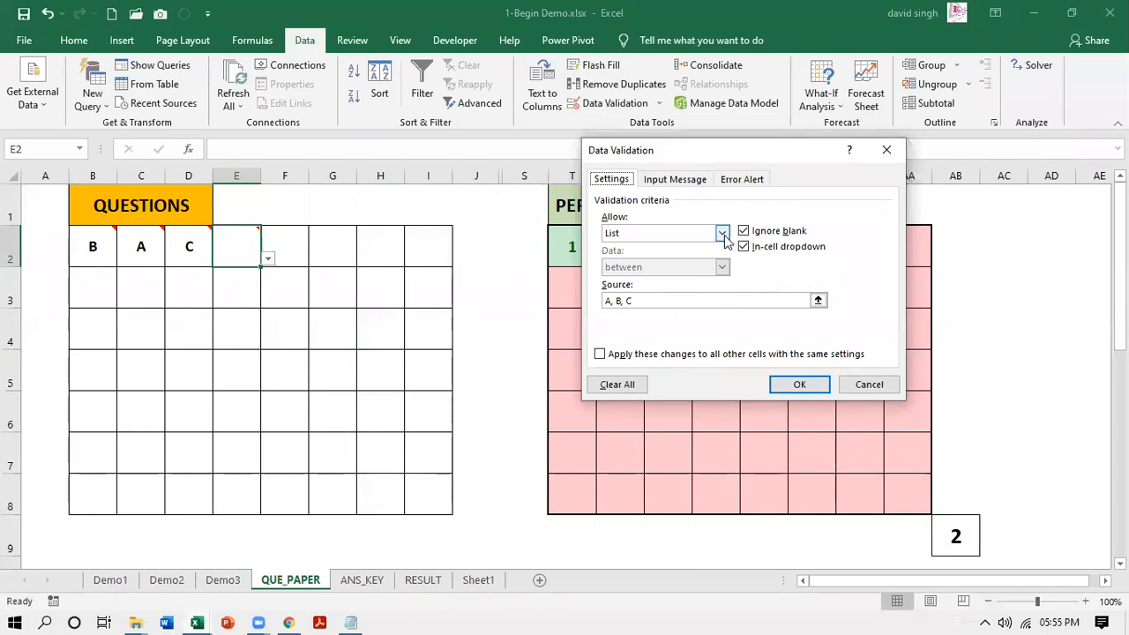
left_click(820, 386)
left_click(297, 255)
left_click(345, 252)
left_click(387, 253)
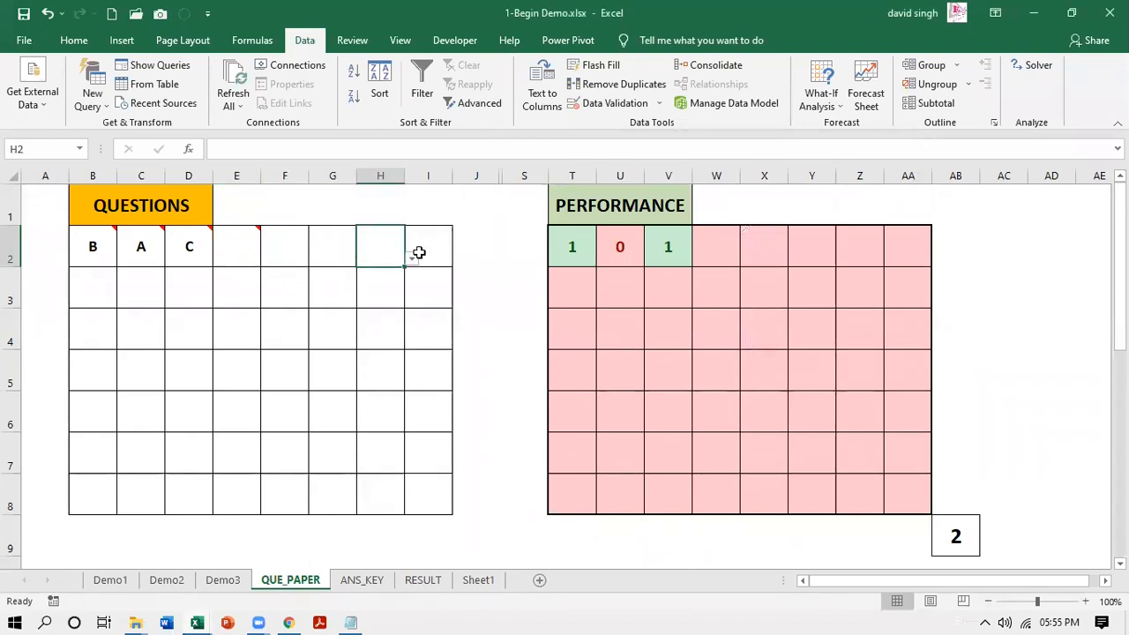
- Answer Q4 about Homo sapiens in cell E2 with option C
left_click(235, 246)
mouse_move(235, 253)
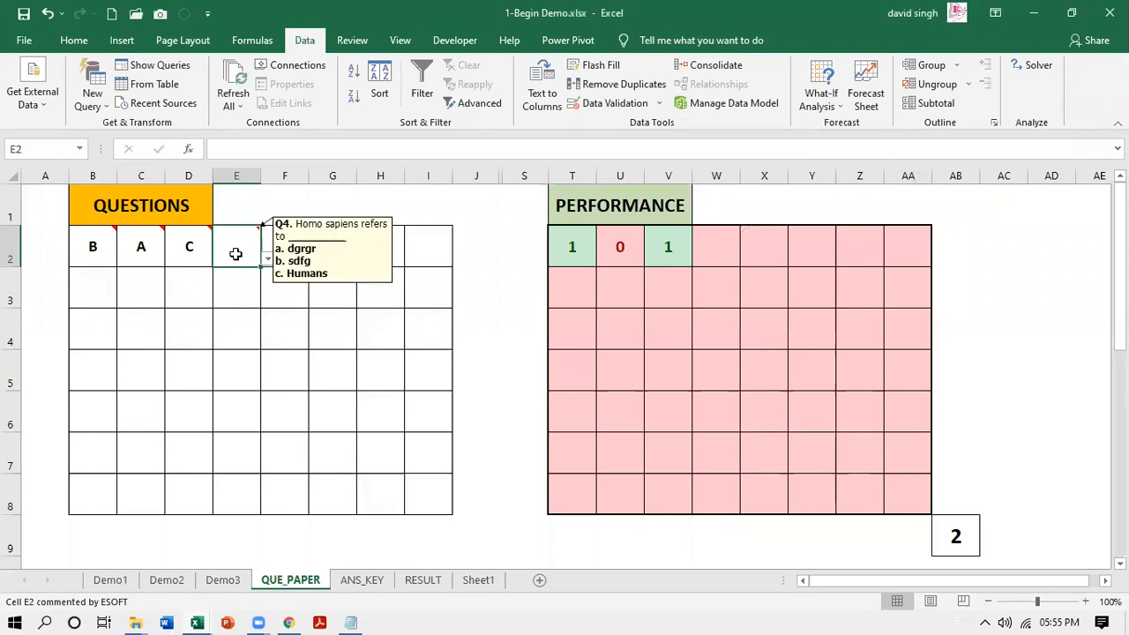
left_click(268, 259)
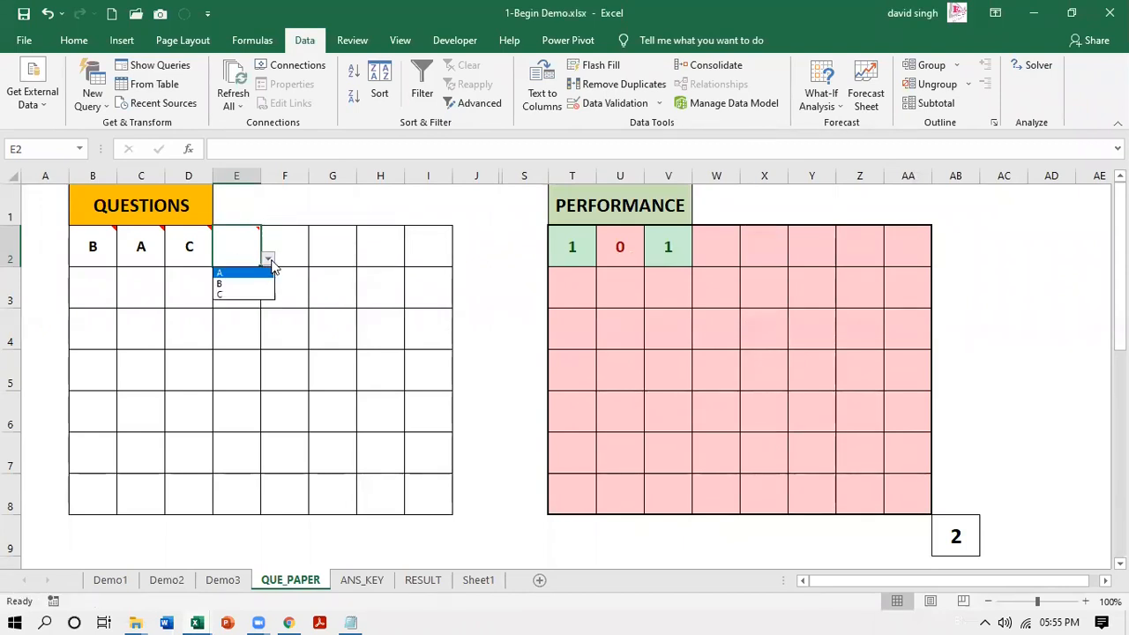
left_click(247, 294)
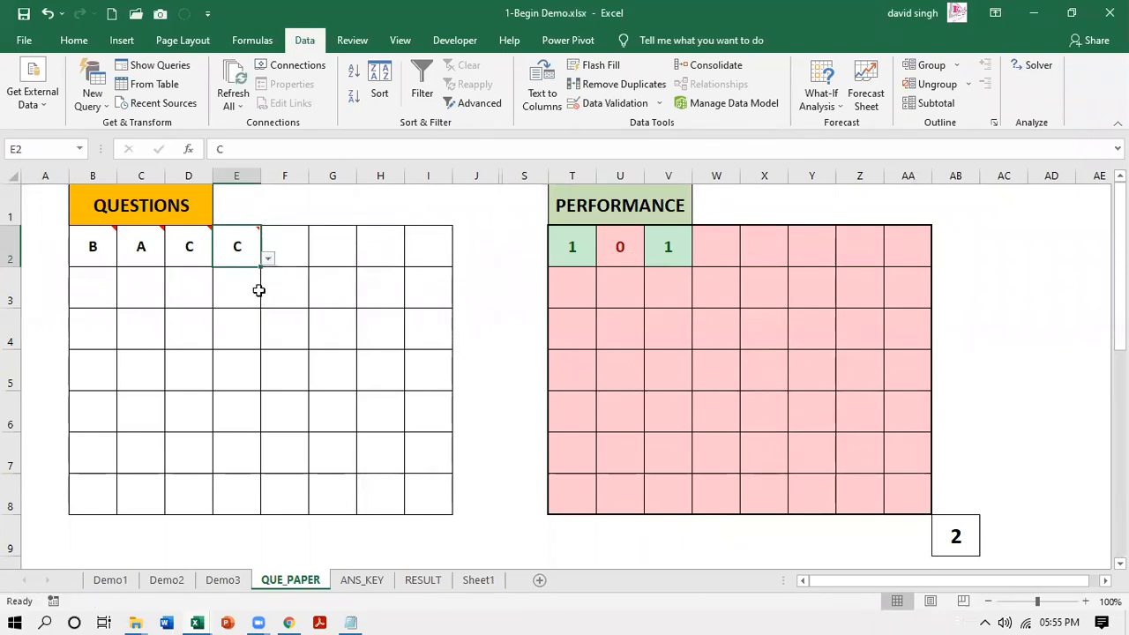
- Examine the IF formula in PERFORMANCE cell V2 and its D2 and M2 references, leaving the formula unchanged
left_click(663, 245)
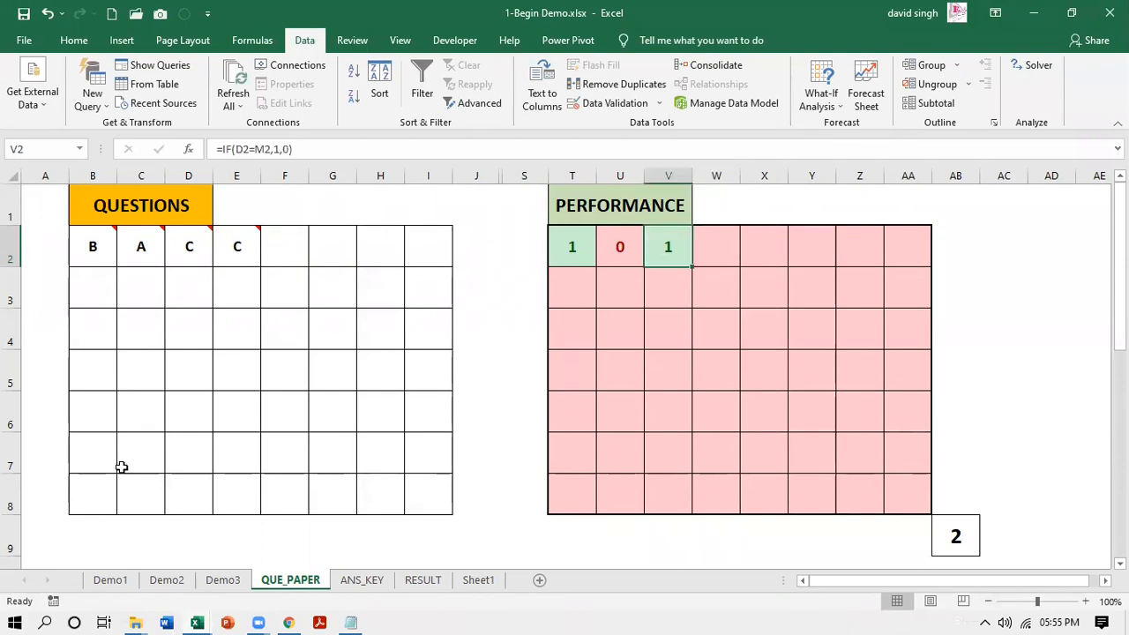
key("ctrl+z")
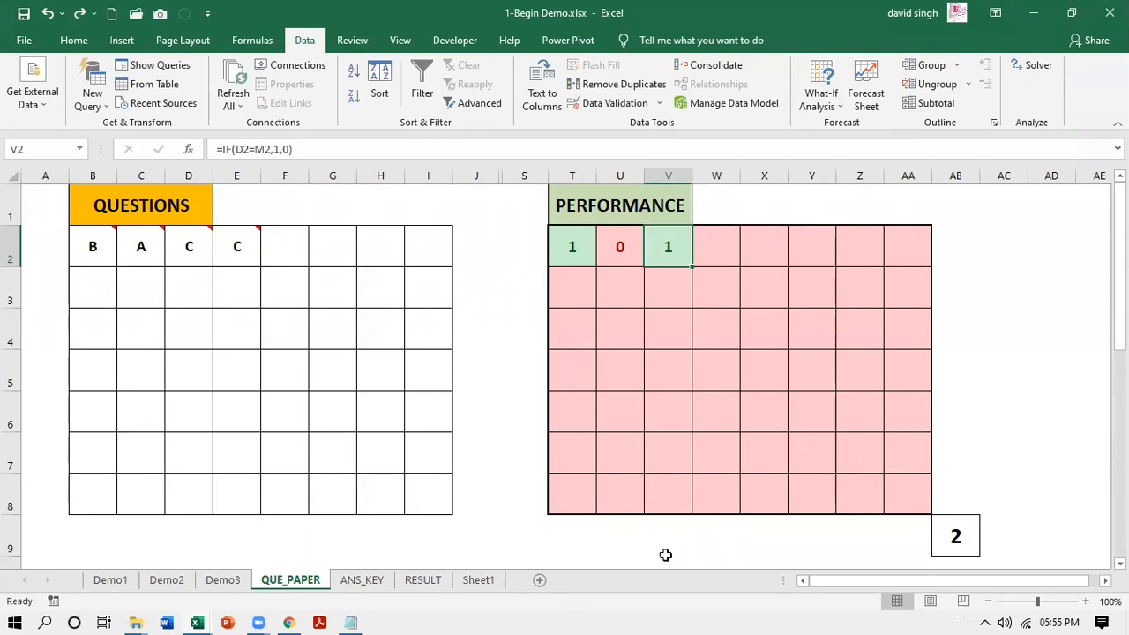
key("F2")
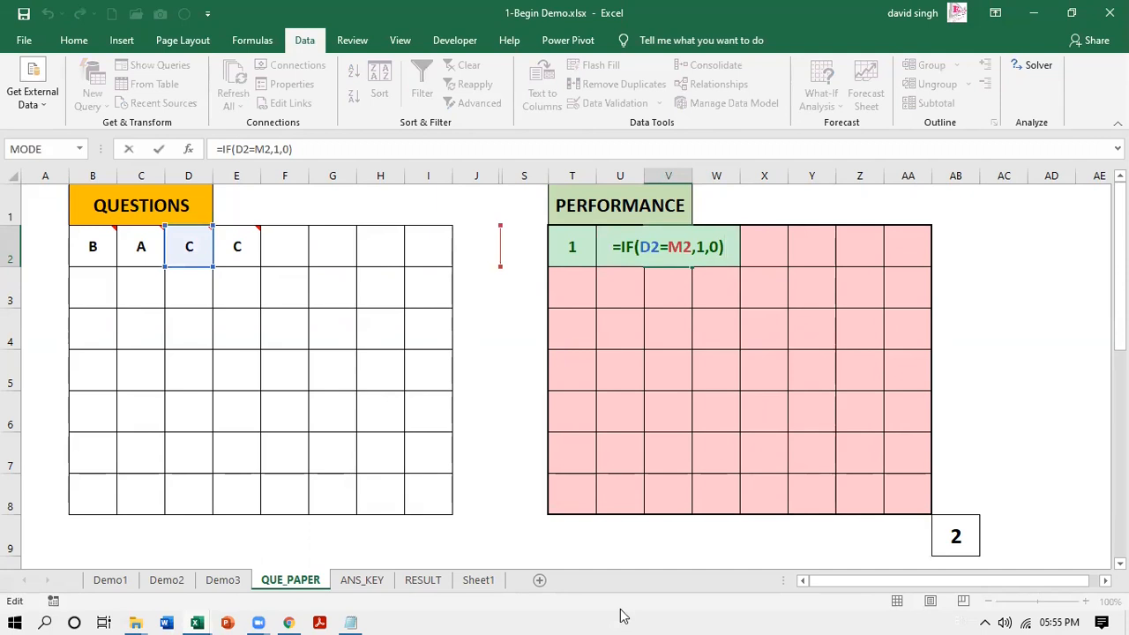
left_click(650, 248)
mouse_move(188, 233)
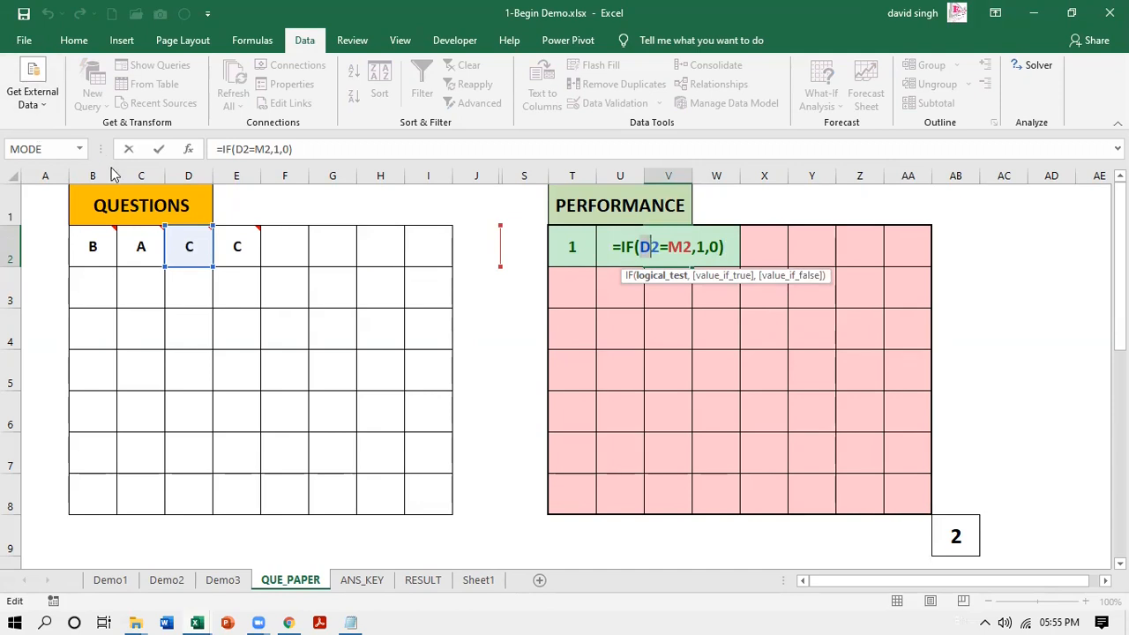
key("Escape")
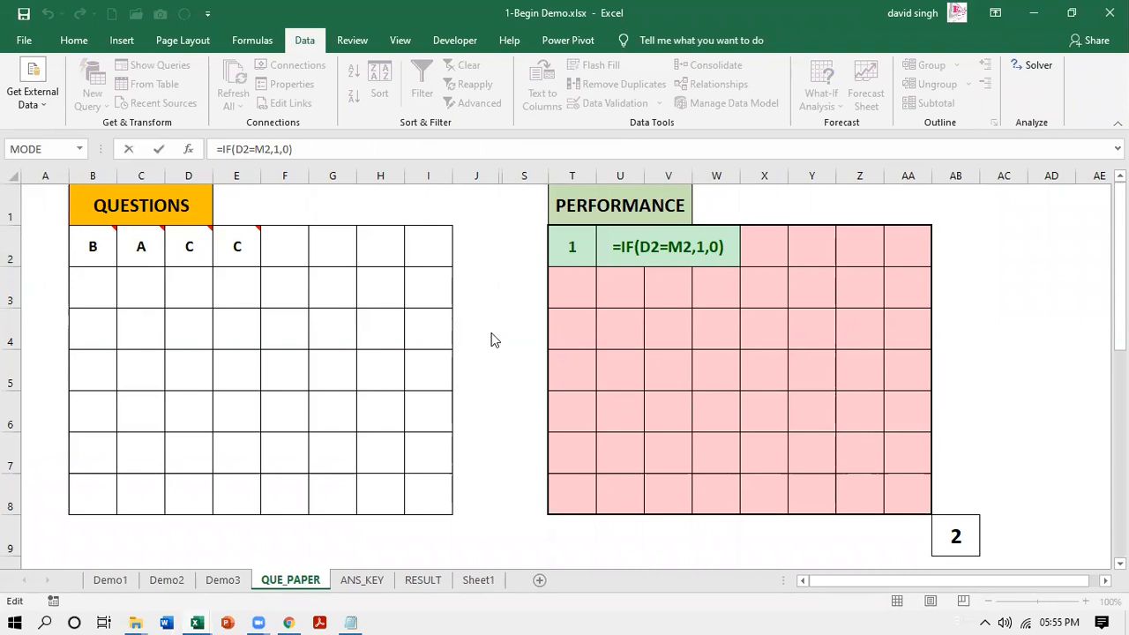
key("ctrl+Return")
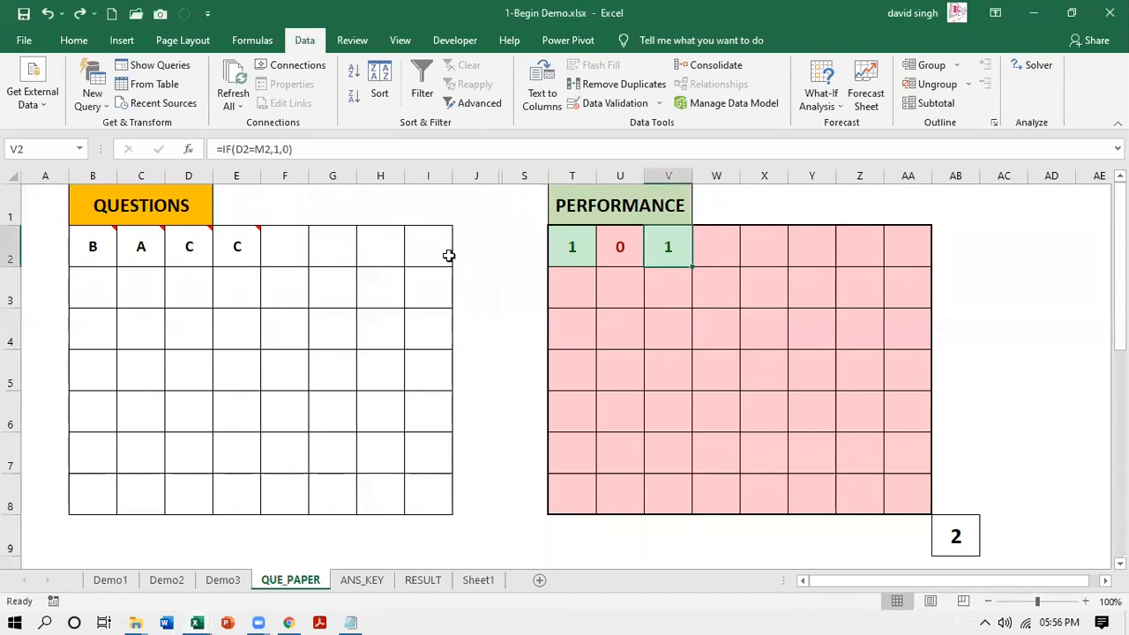
- Unhide the answer columns K to R between columns J and S on QUE_PAPER
left_click(587, 240)
left_click_drag(477, 176, 515, 175)
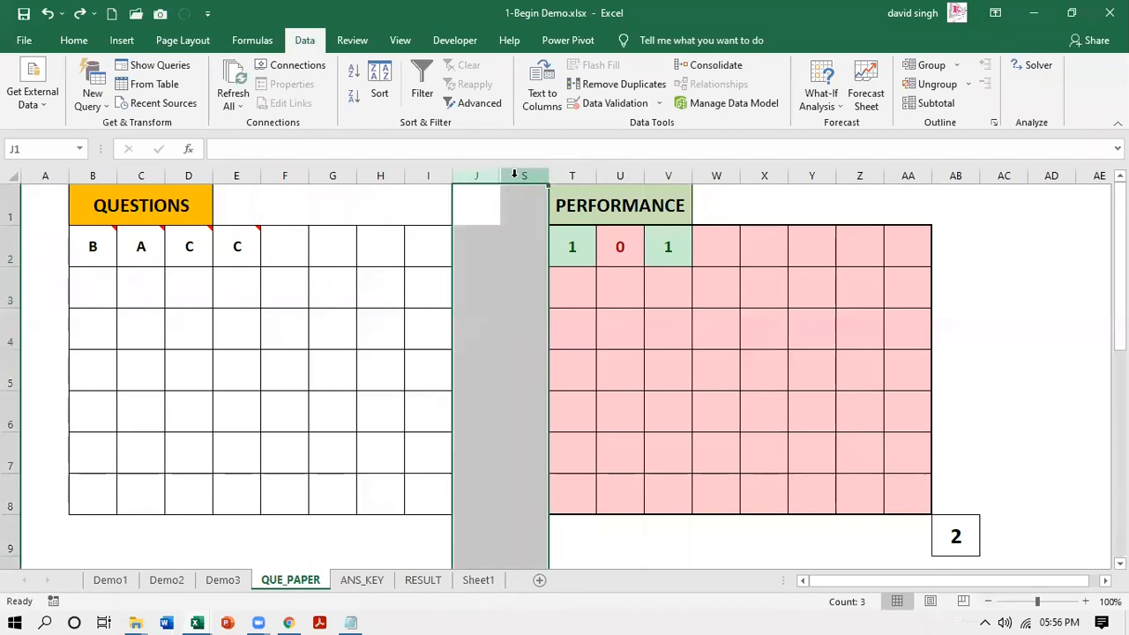
right_click(515, 177)
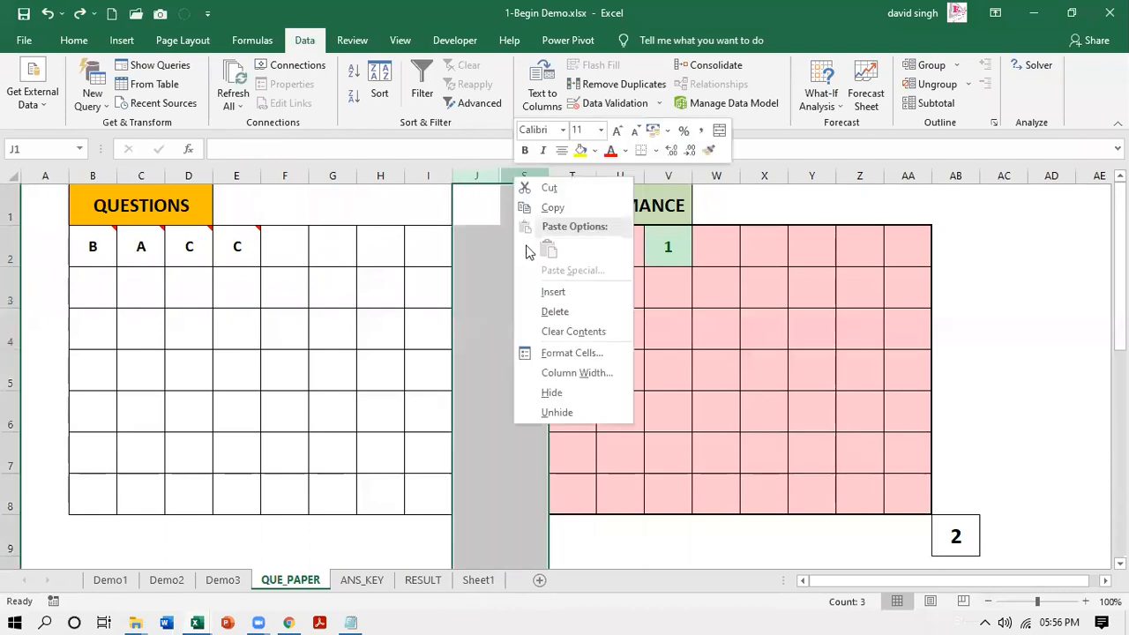
left_click(586, 412)
- Copy the answer key value C from cell M2 into N2 as the correct answer for Q4
left_click(514, 255)
left_click(557, 255)
left_click(614, 250)
key("Right")
key("Left")
key("ctrl+c")
key("Right")
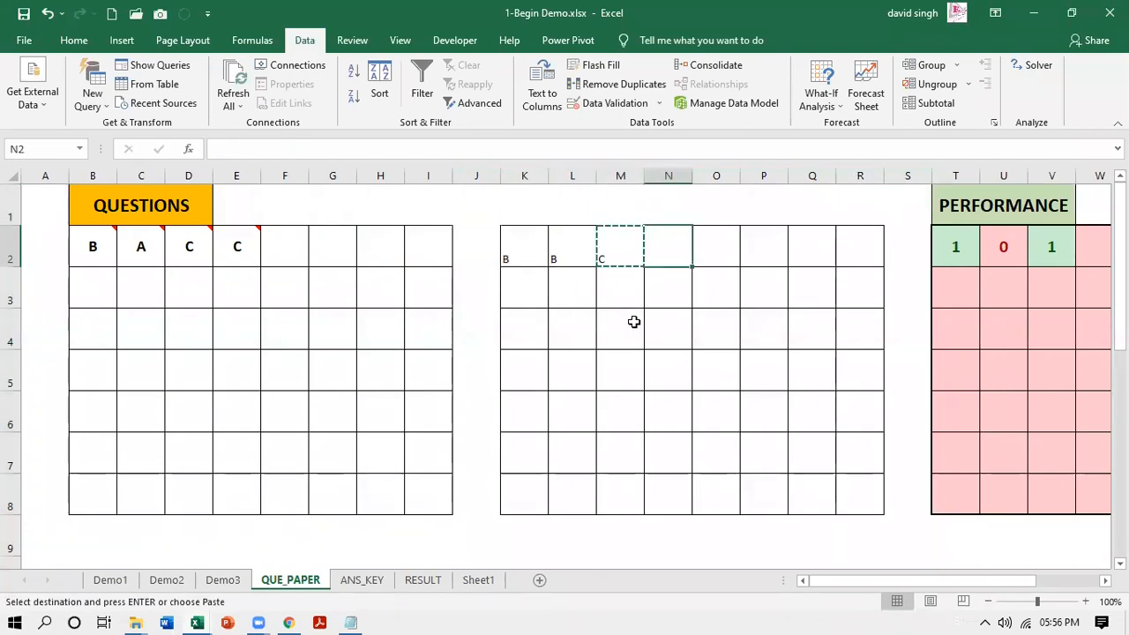
key("Return")
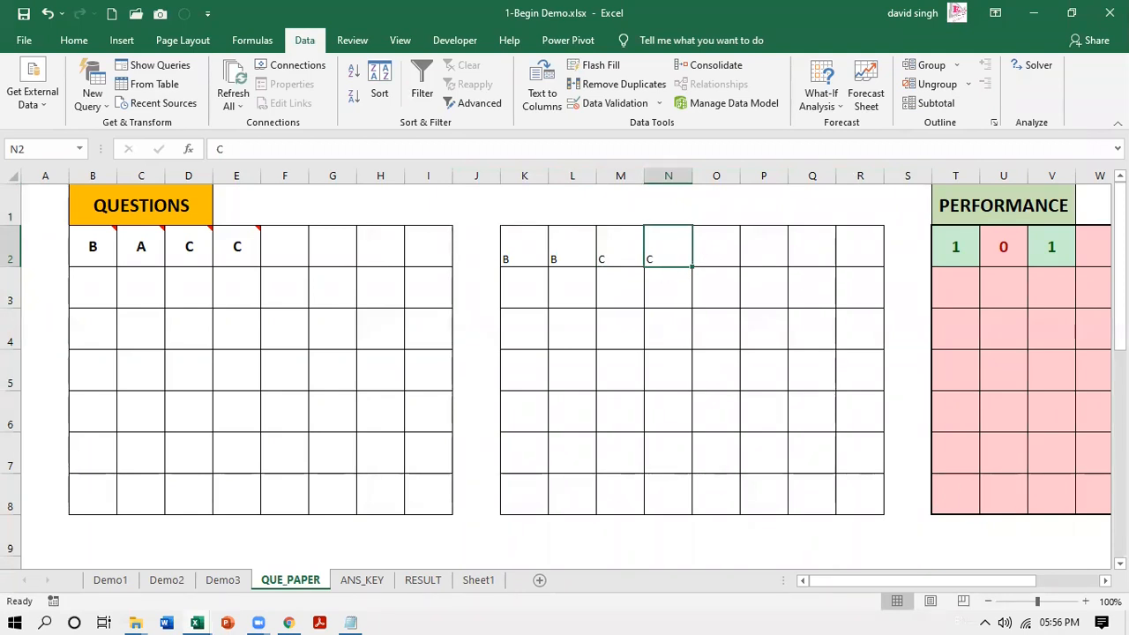
scroll(564, 352, "right", 2)
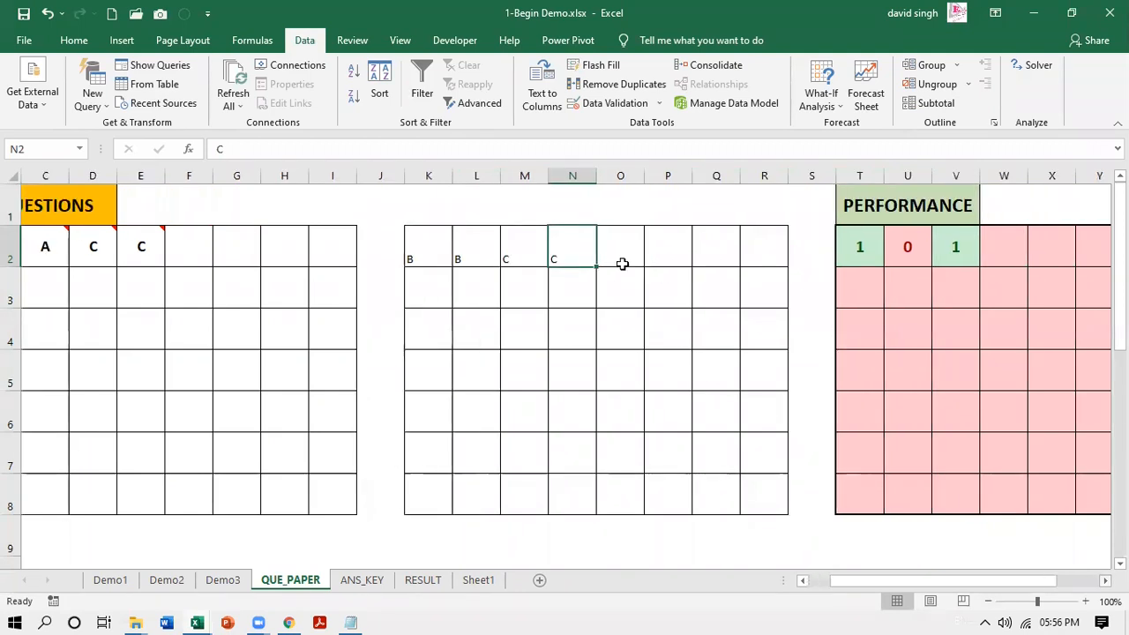
- Copy the IF scoring formula from PERFORMANCE cell V2 into W2 to score Q4
left_click(535, 251)
left_click(957, 243)
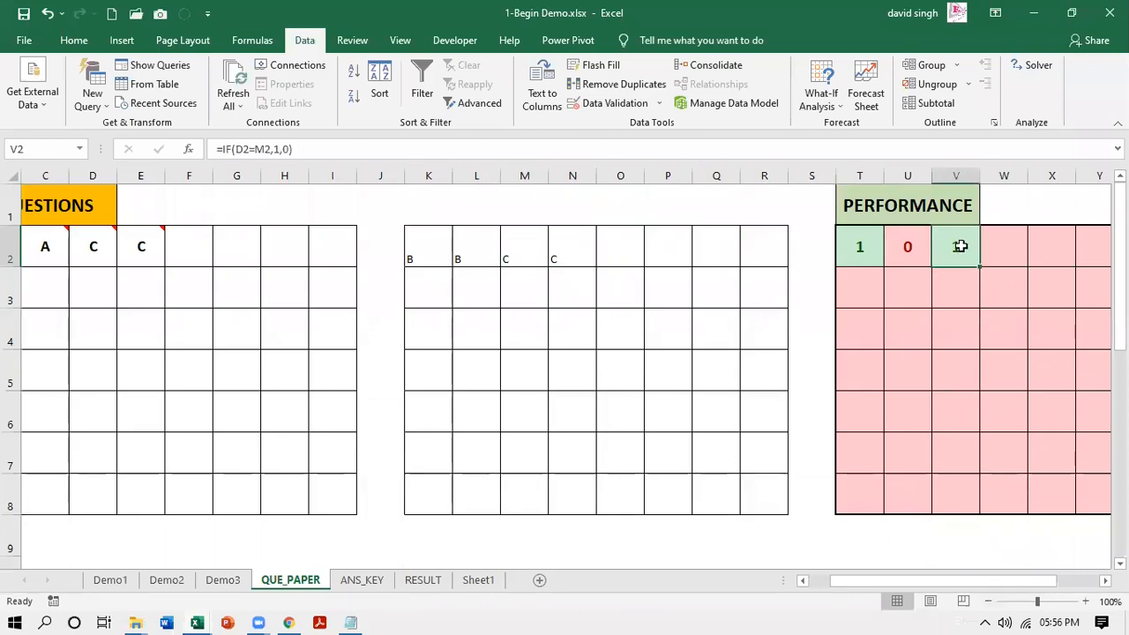
key("Right")
key("Left")
key("ctrl+c")
key("Right")
key("Return")
key("Left")
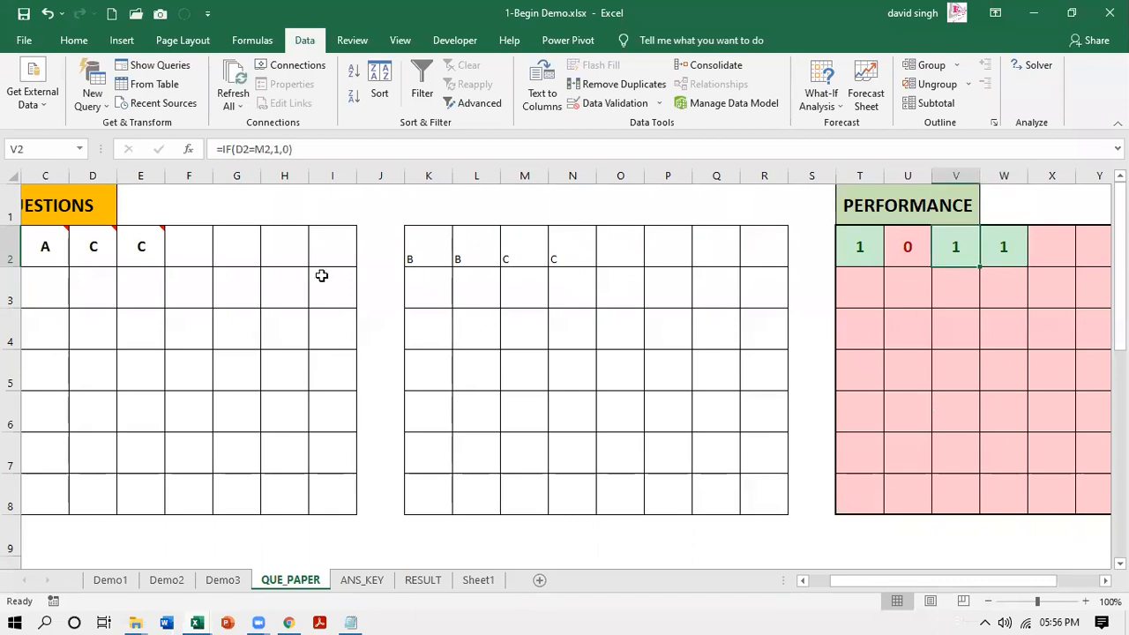
- Change the Q4 answer in cell E2 to option A and check the scoring cells W2, V2 and T2
left_click(143, 245)
left_click(172, 260)
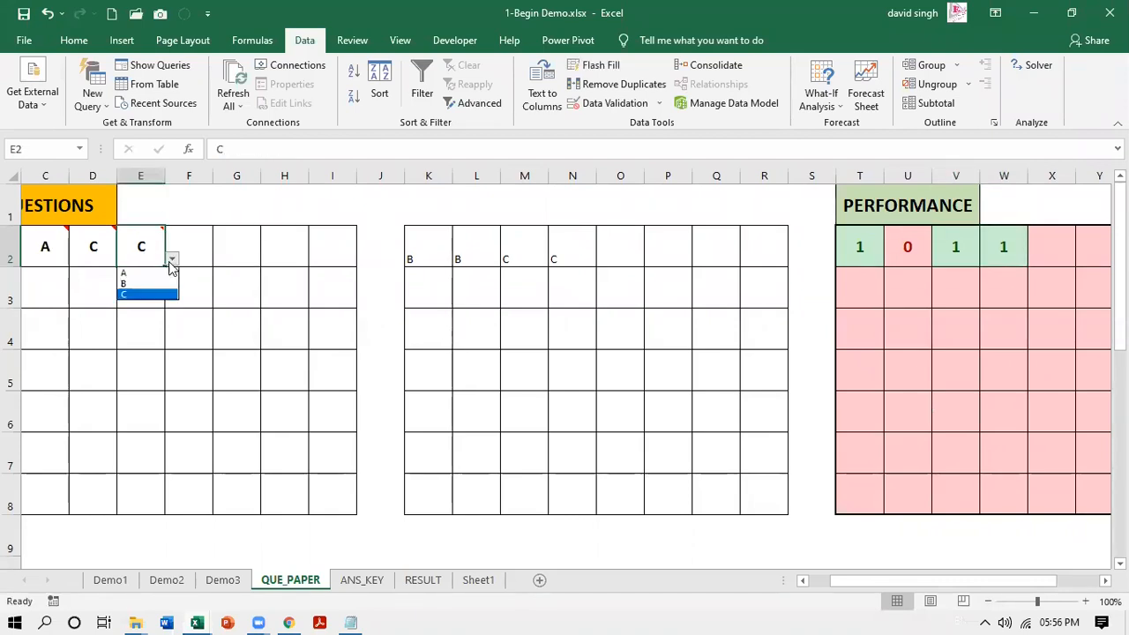
left_click(158, 274)
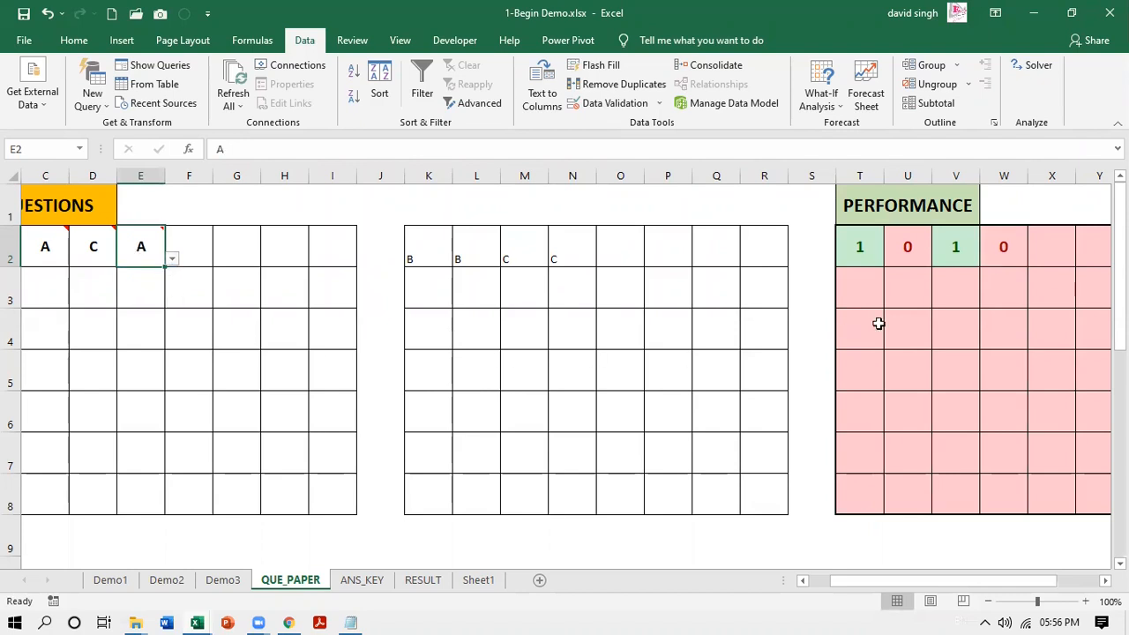
left_click(998, 249)
left_click(948, 249)
left_click(877, 258)
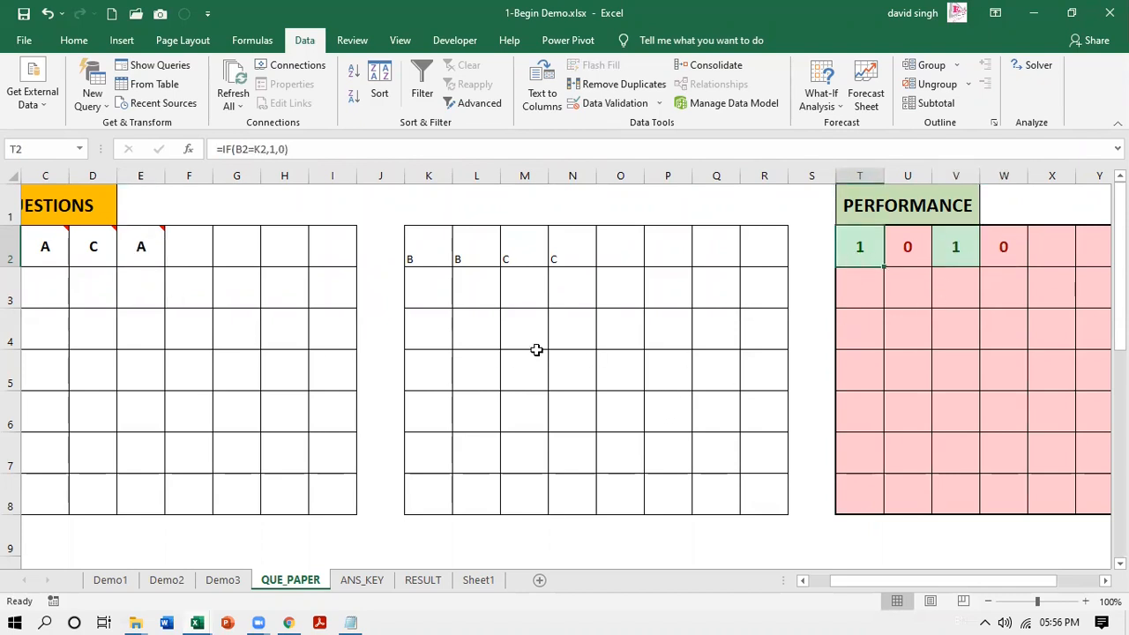
- Hide the answer key columns K to R again
left_click_drag(415, 252, 767, 498)
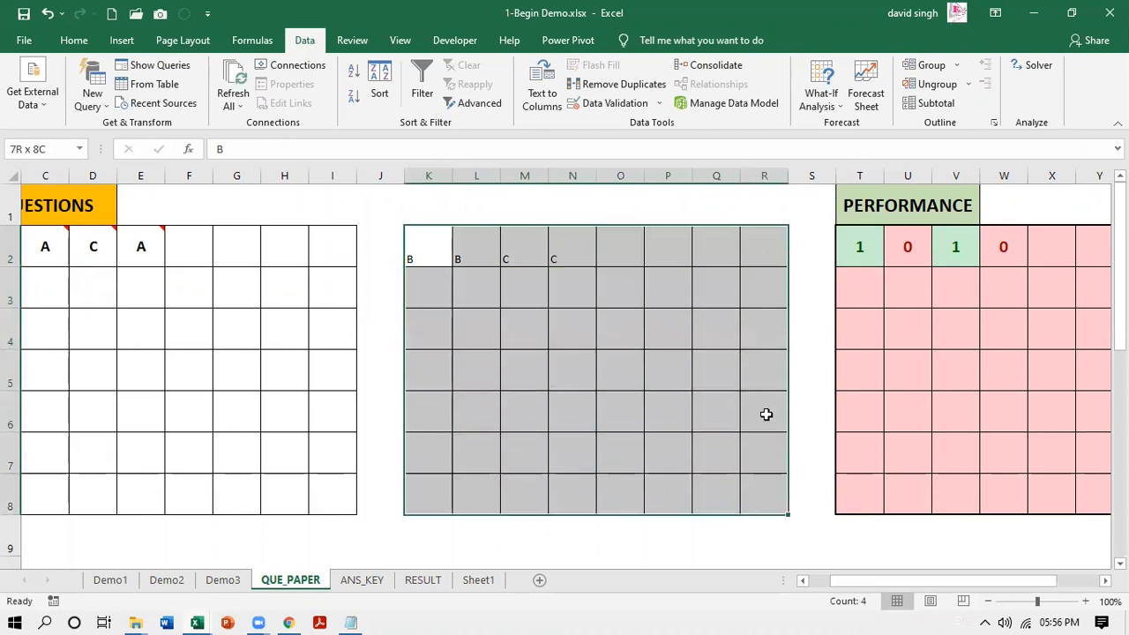
left_click(390, 176)
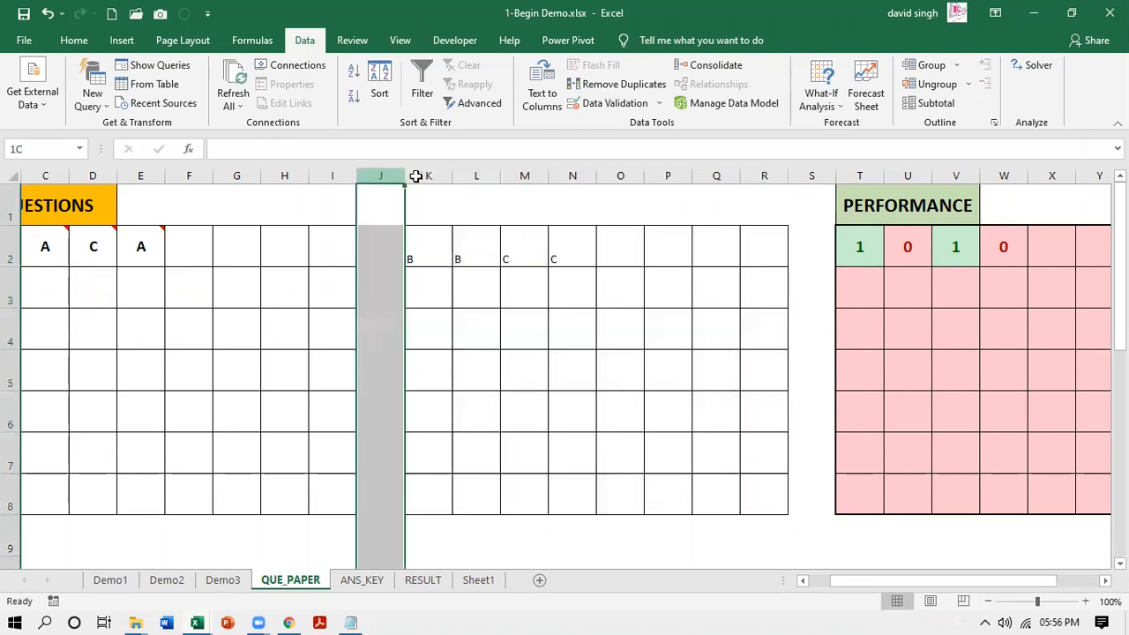
left_click_drag(416, 175, 763, 176)
right_click(763, 175)
left_click(789, 400)
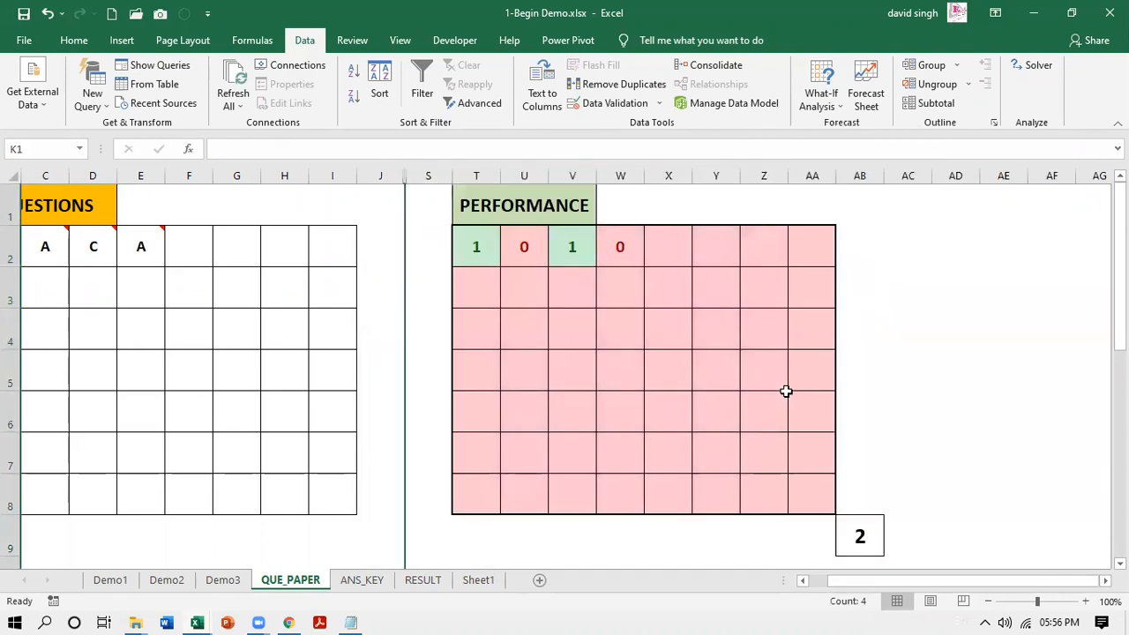
left_click(381, 291)
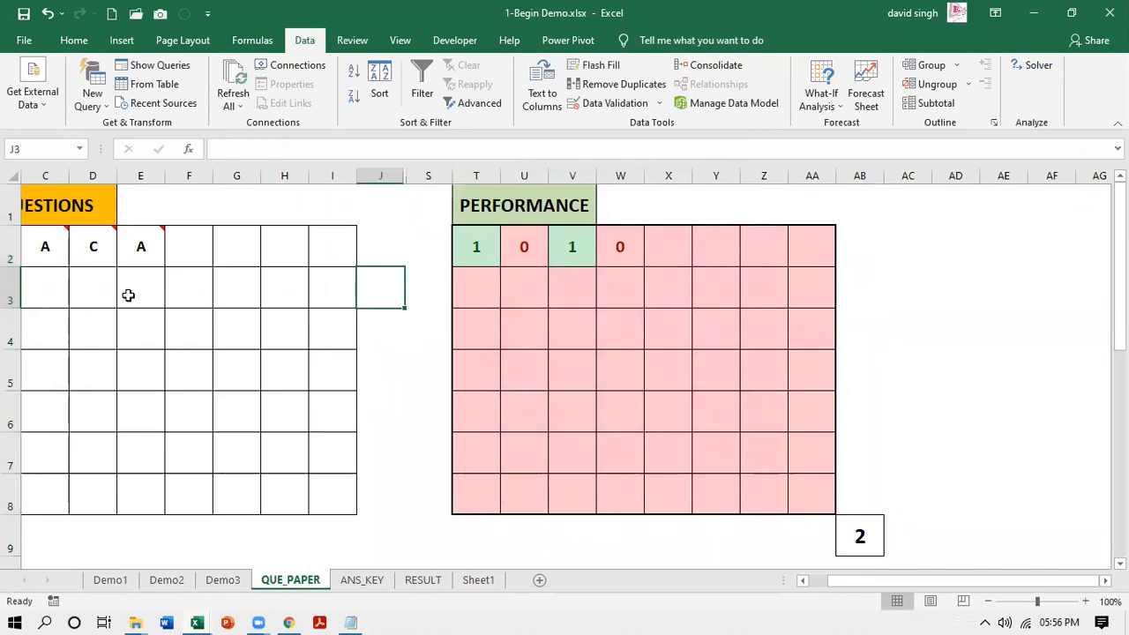
- Return to cell A1 and step across row 1 to check the layout around the hidden answer key columns
key("Left")
key("Home")
key("ctrl+Home")
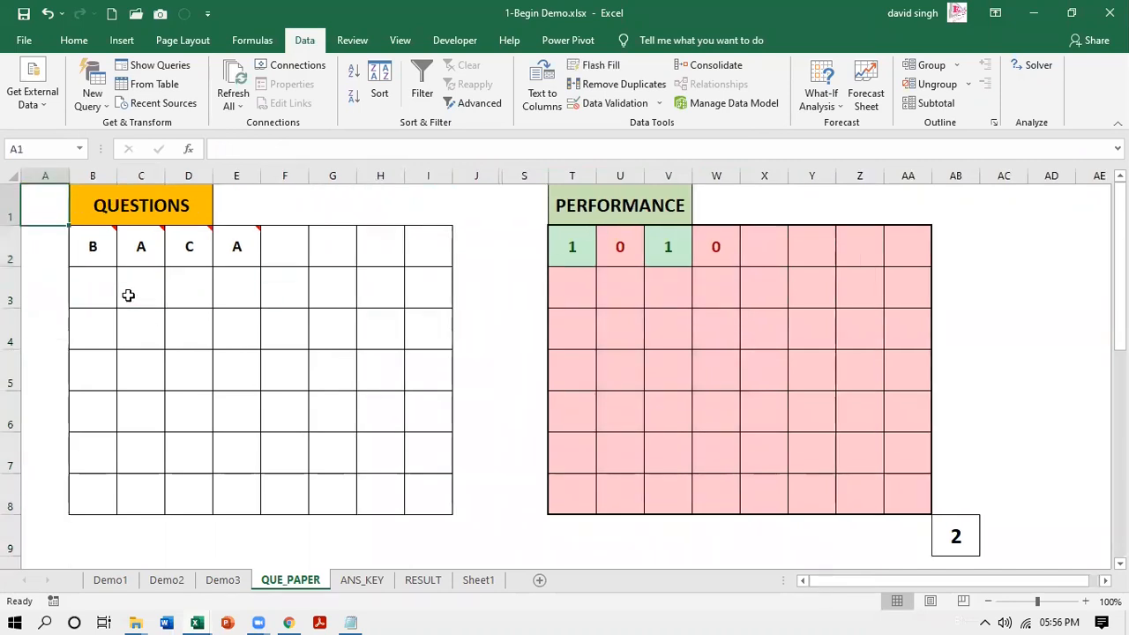
key("Right")
key("Right")
key("Right")
key("Right")
key("Right")
key("Right")
key("Right")
key("Right")
key("Right")
key("Right")
key("Left")
key("Left")
key("Left")
key("Left")
key("Home")
left_click(513, 420)
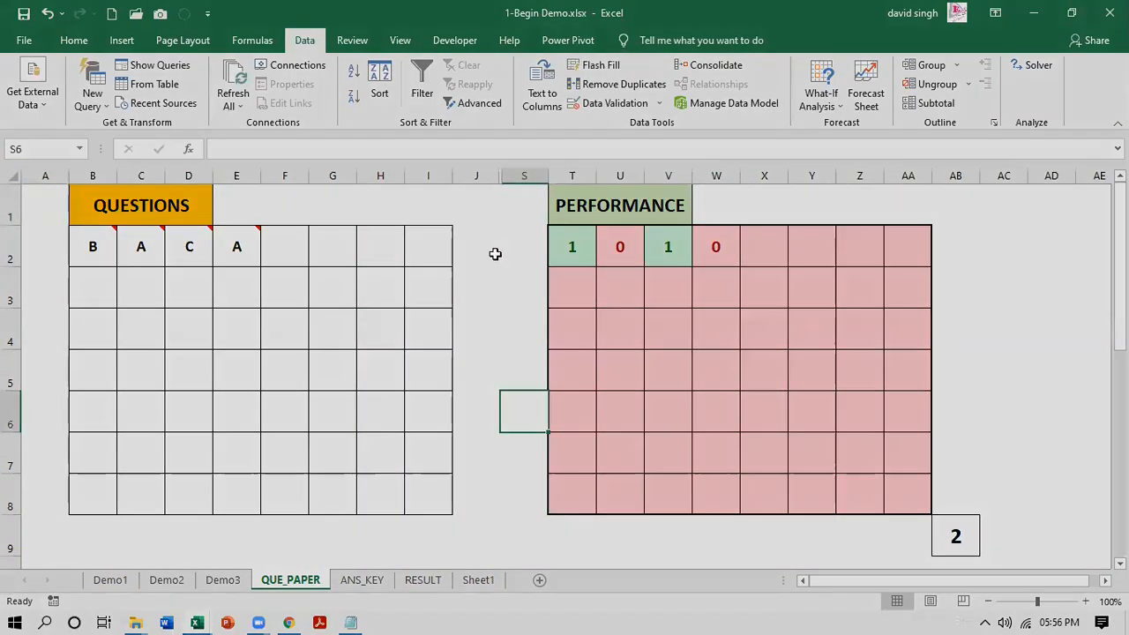
left_click(486, 216)
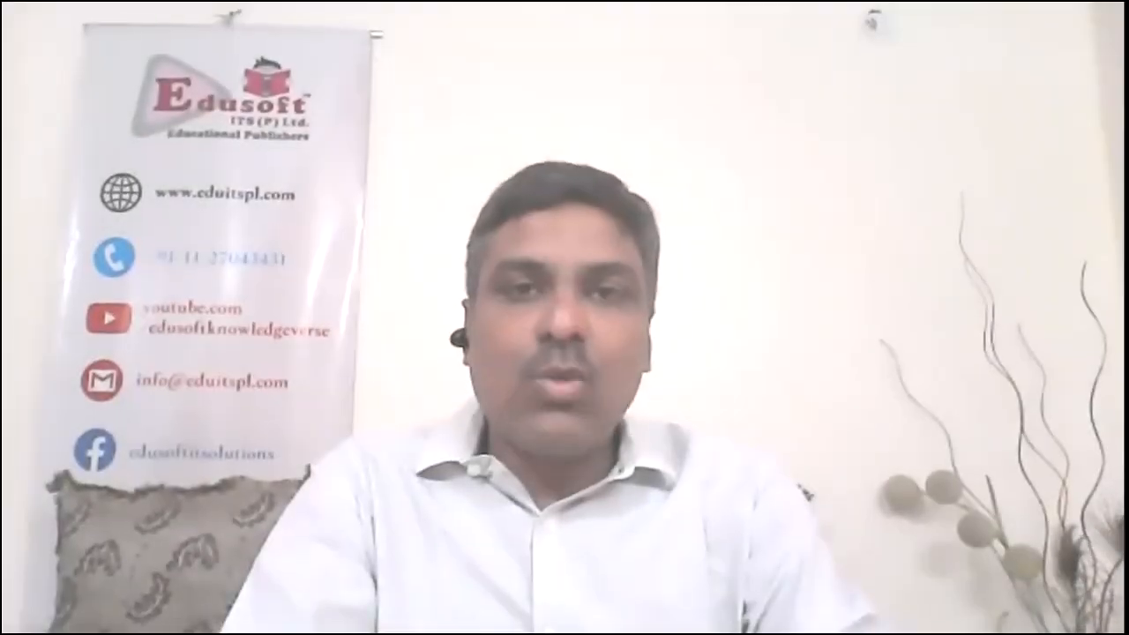